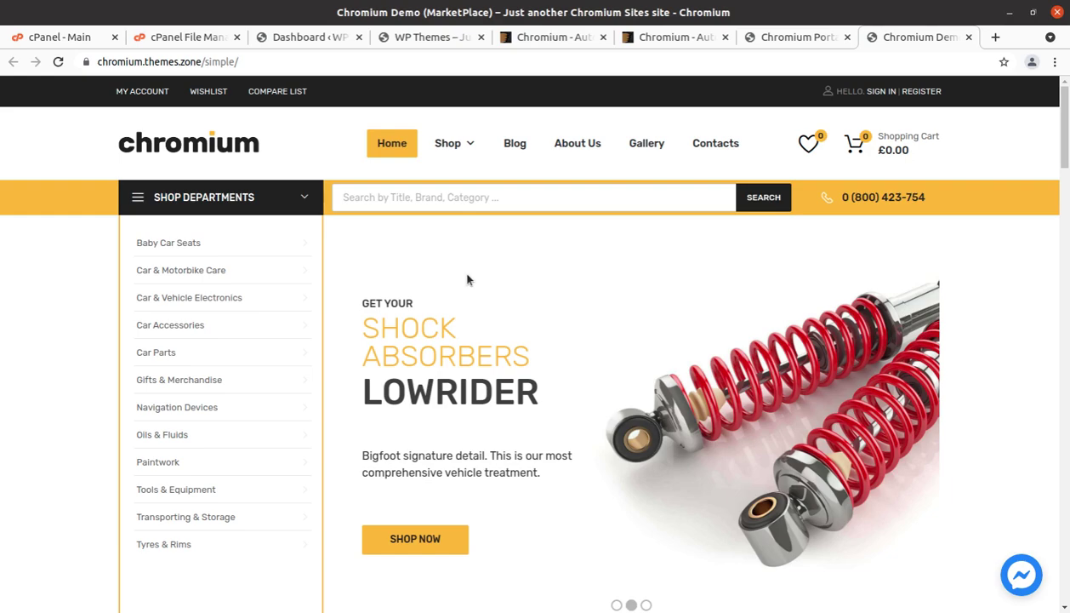
# - Examine the Chromium marketplace demo homepage, covering the departments list, the banner, the service highlights and the New Arrivals products
pyautogui.scroll(-3, 249, 253)
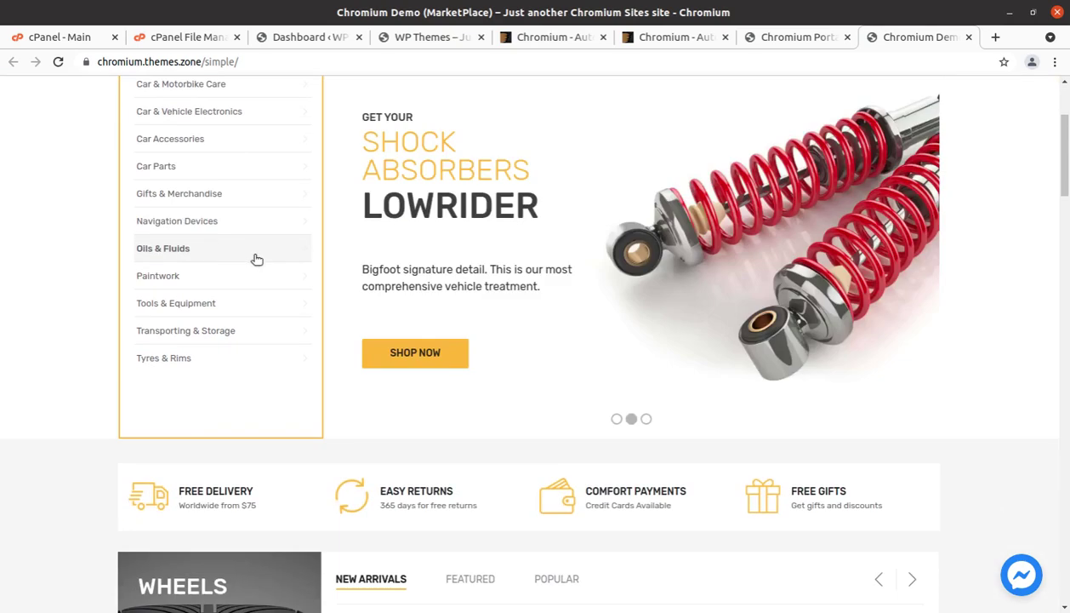
pyautogui.scroll(-3, 249, 287)
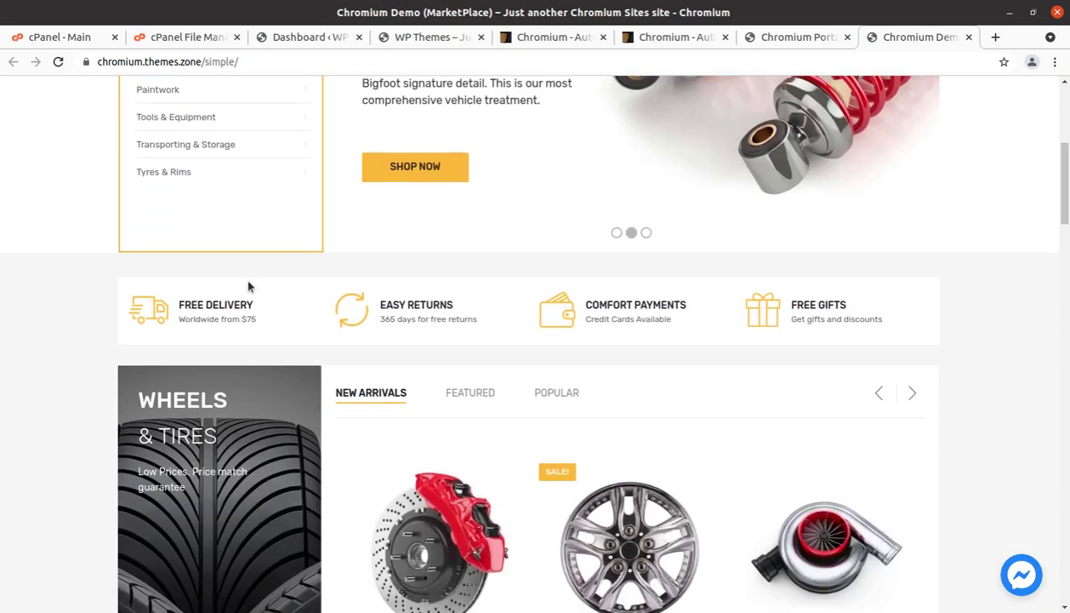
pyautogui.scroll(-1, 248, 287)
pyautogui.scroll(-1, 248, 286)
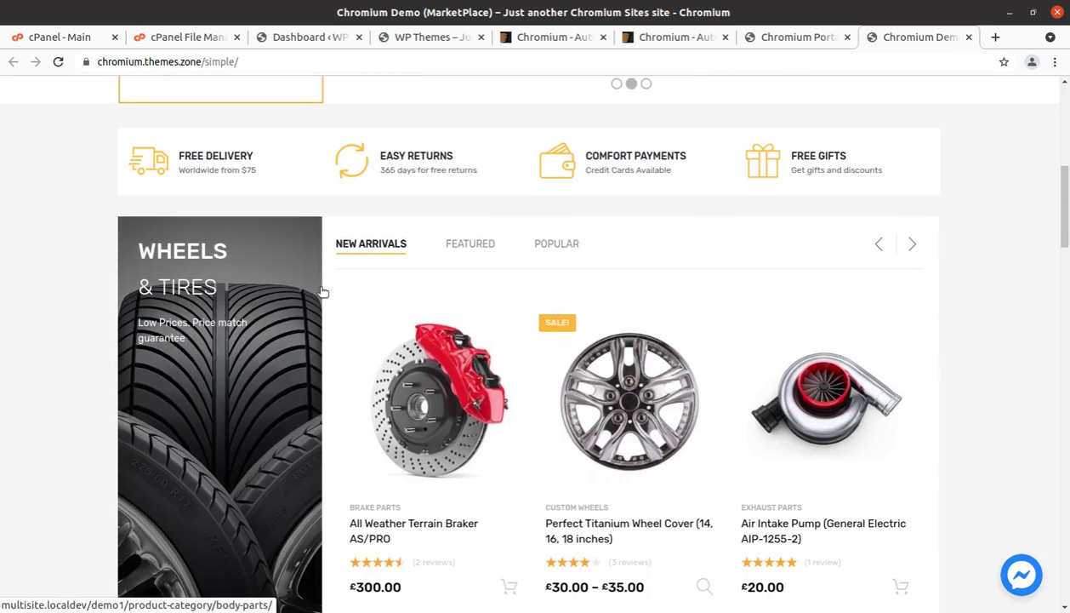
pyautogui.scroll(-1, 504, 264)
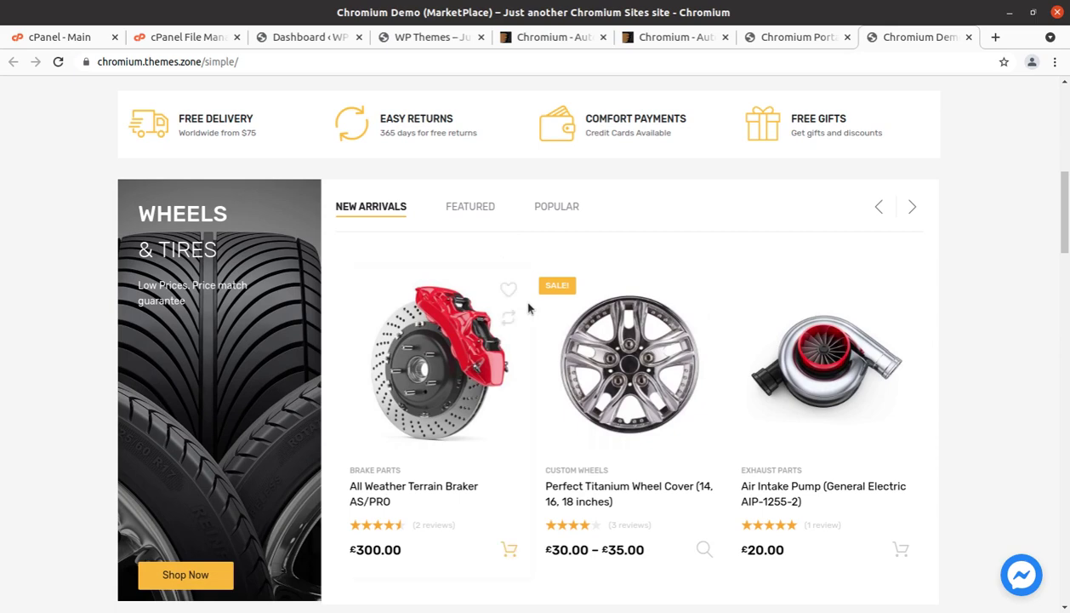
pyautogui.scroll(3, 625, 353)
pyautogui.scroll(3, 625, 352)
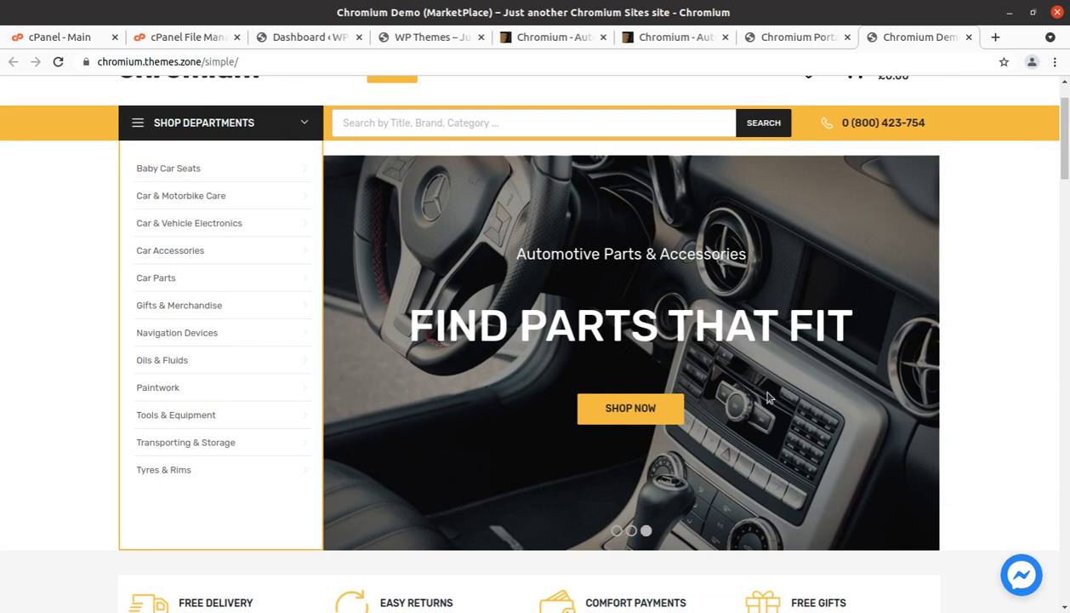
pyautogui.scroll(1, 762, 390)
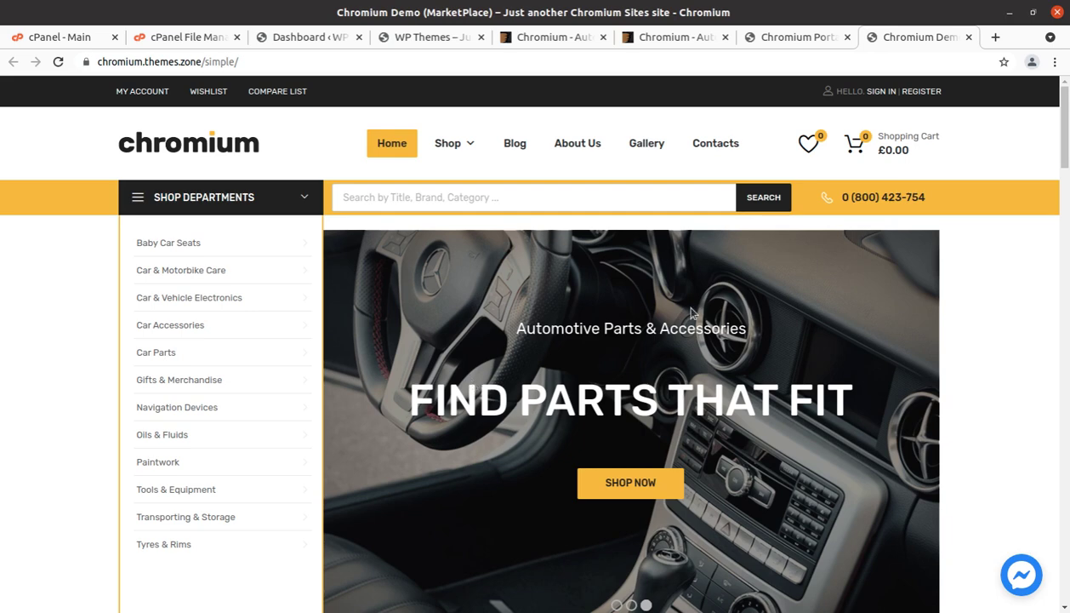
# - Look through the demo homepage's Body Parts, Interior & Accessories and promotional sections down to Popular Categories
pyautogui.scroll(-3, 696, 309)
pyautogui.scroll(-3, 696, 310)
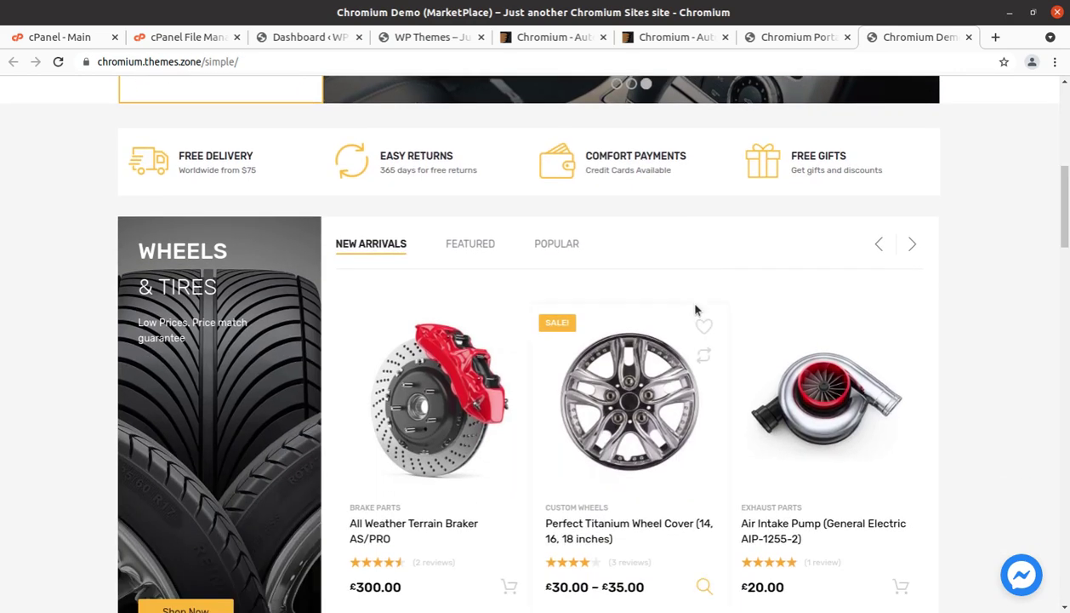
pyautogui.scroll(-5, 696, 310)
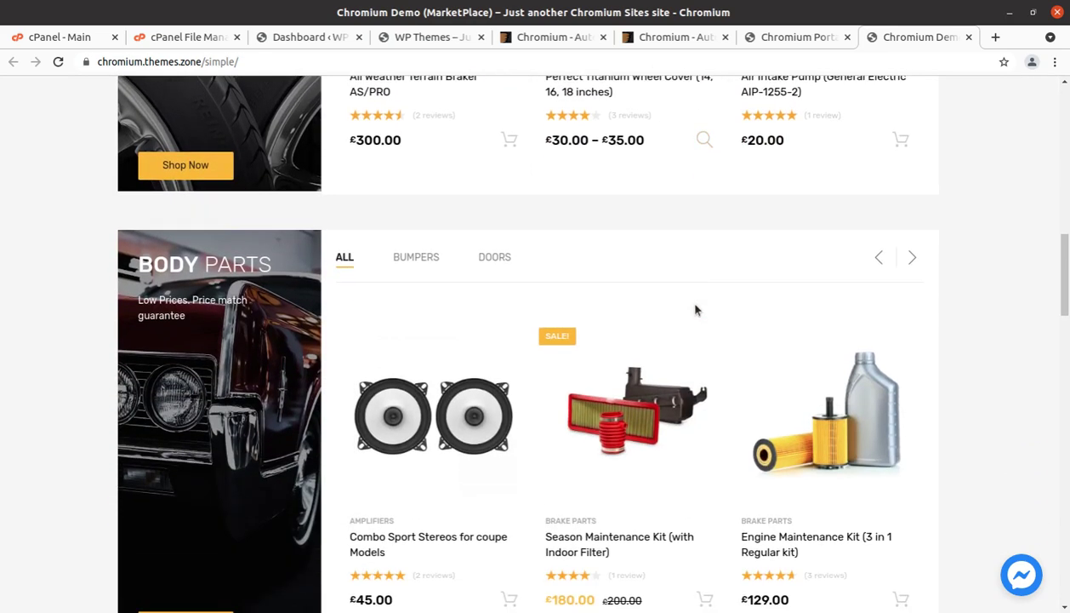
pyautogui.scroll(-2, 696, 310)
pyautogui.scroll(-1, 696, 308)
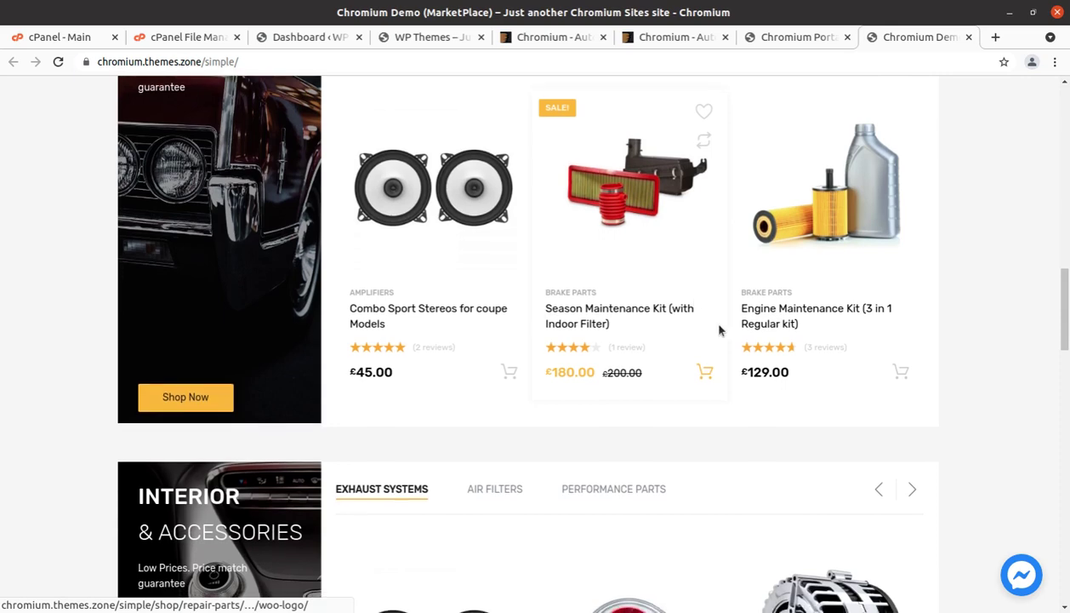
pyautogui.scroll(-3, 719, 330)
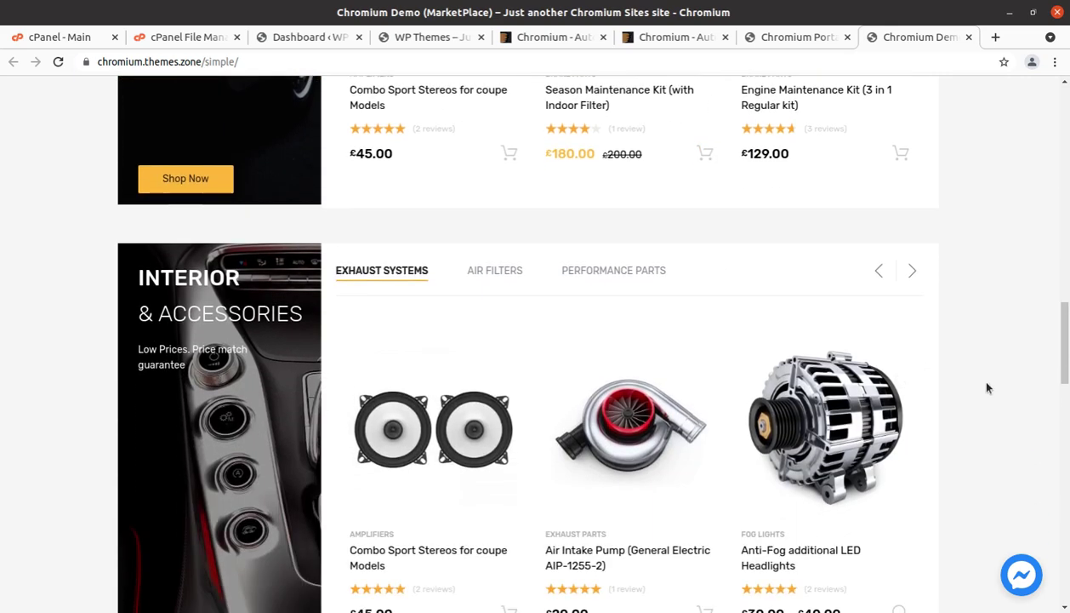
pyautogui.scroll(-1, 987, 388)
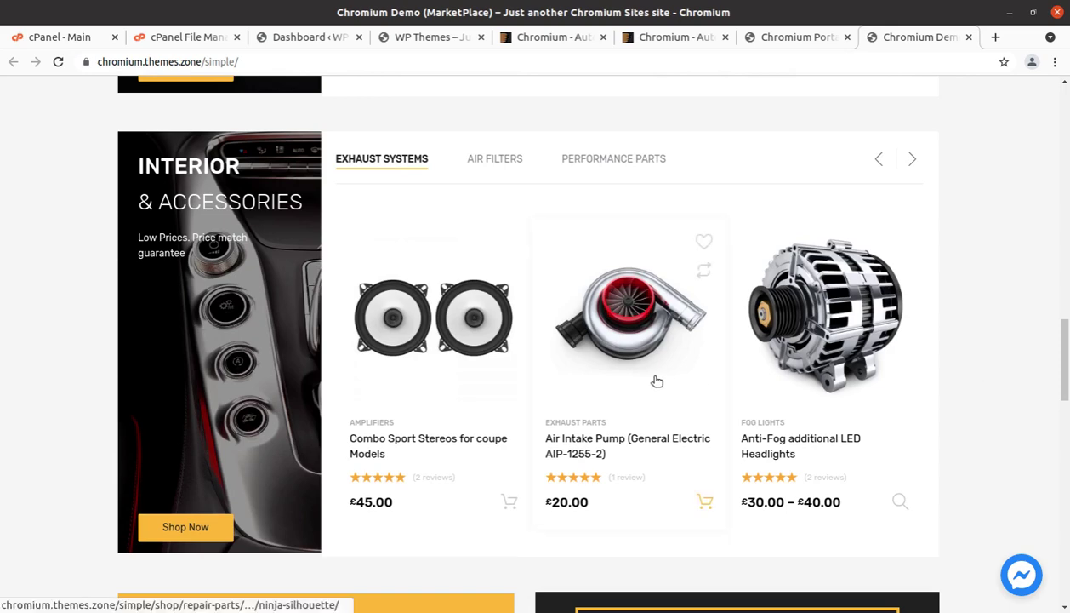
pyautogui.scroll(-6, 456, 300)
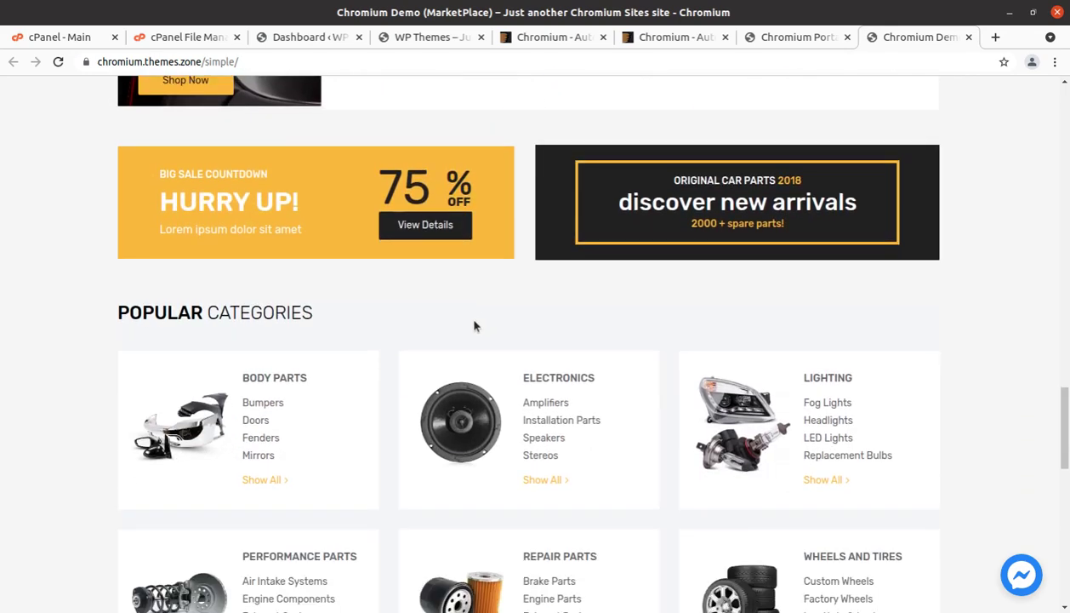
# - Open the Electronics category from Popular Categories and view its product page and the Shop submenu entries
pyautogui.click(483, 416)
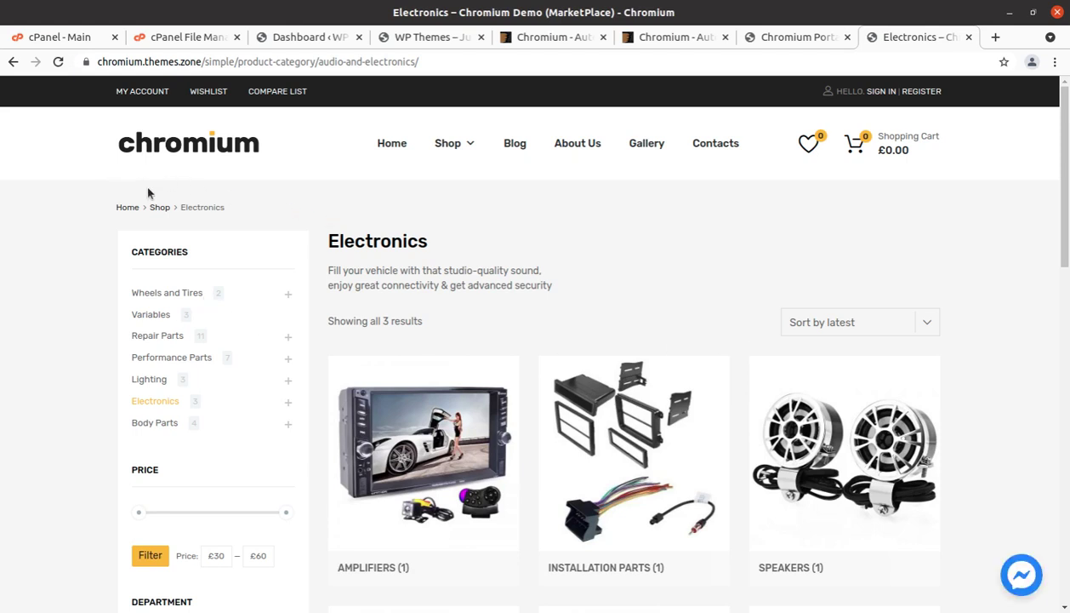
pyautogui.moveTo(468, 152)
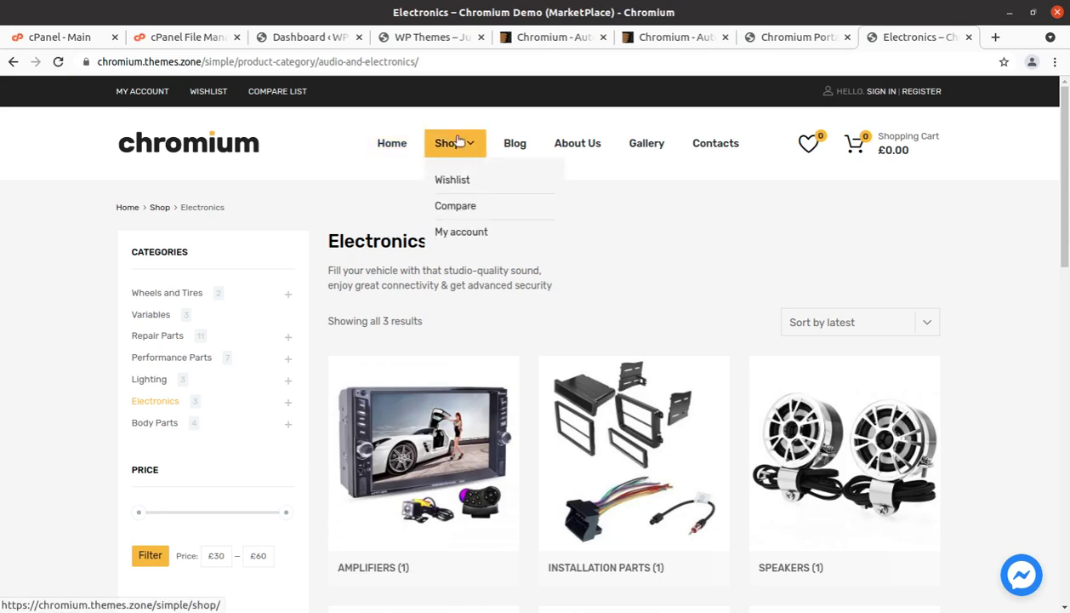
pyautogui.scroll(-2, 458, 140)
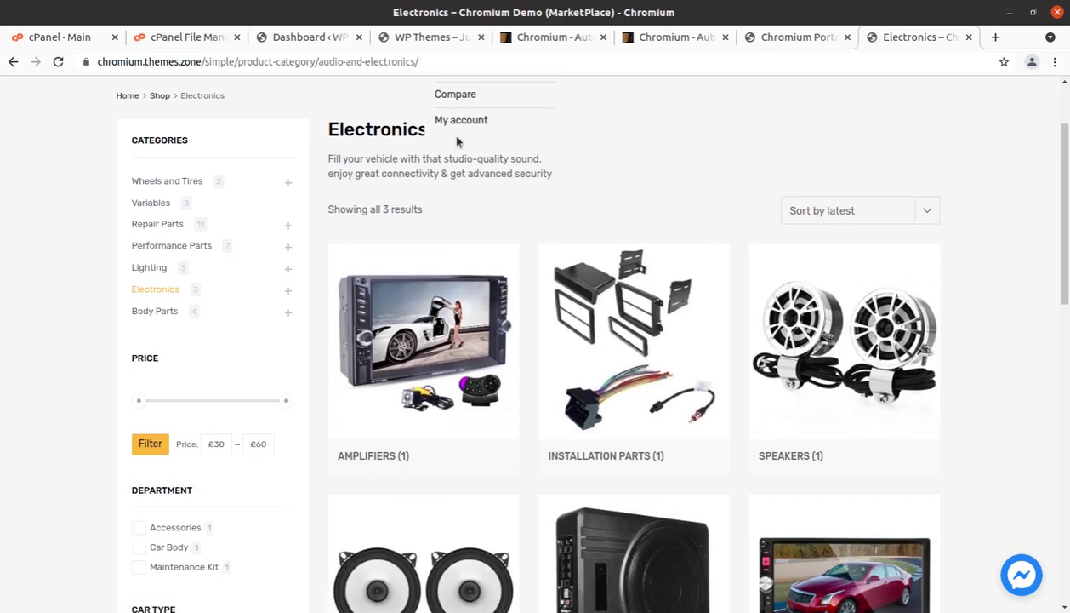
pyautogui.scroll(2, 477, 128)
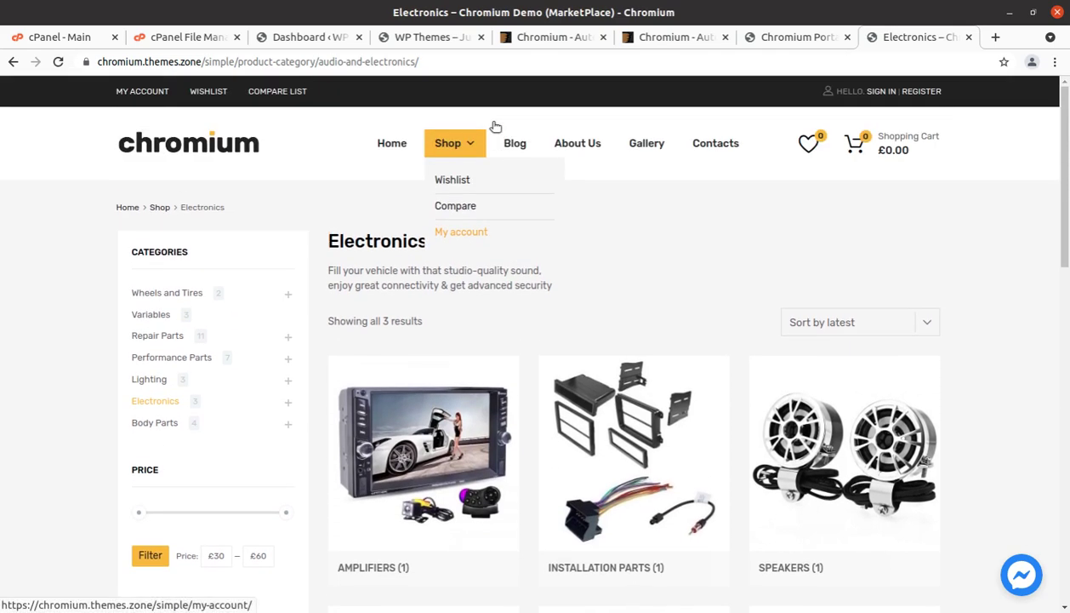
# - Switch to the Chromium theme's ThemeForest item page and review its licence pricing, author status and description
pyautogui.click(552, 37)
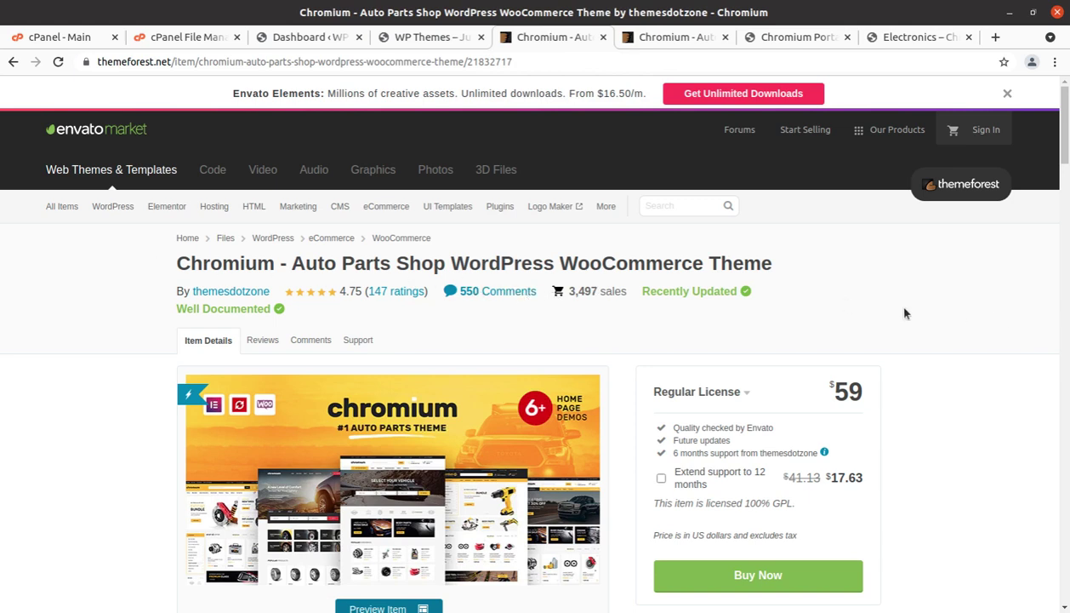
pyautogui.scroll(-2, 890, 312)
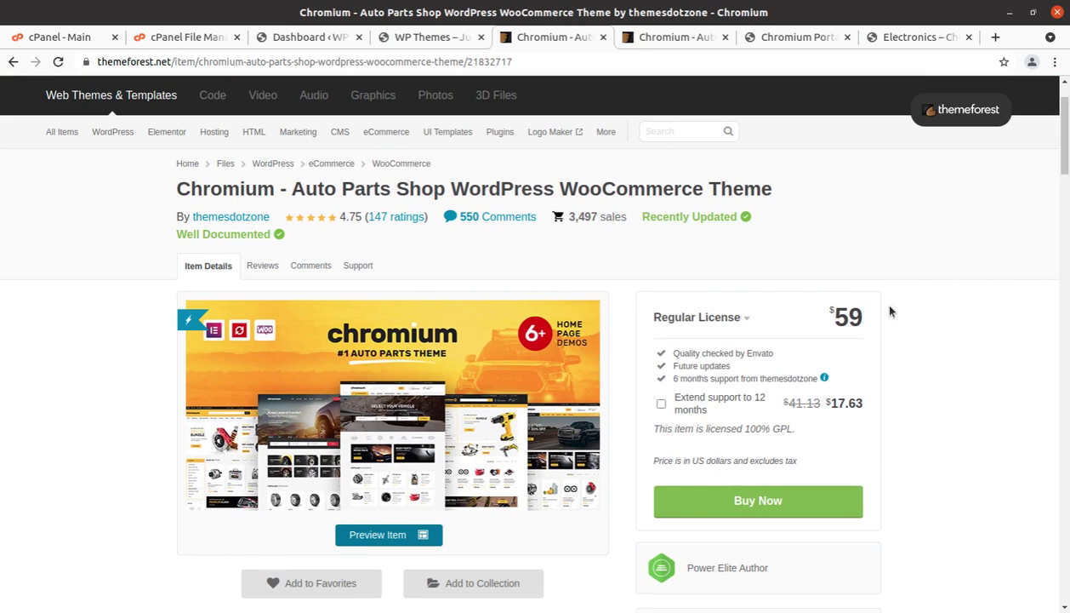
pyautogui.scroll(-4, 890, 311)
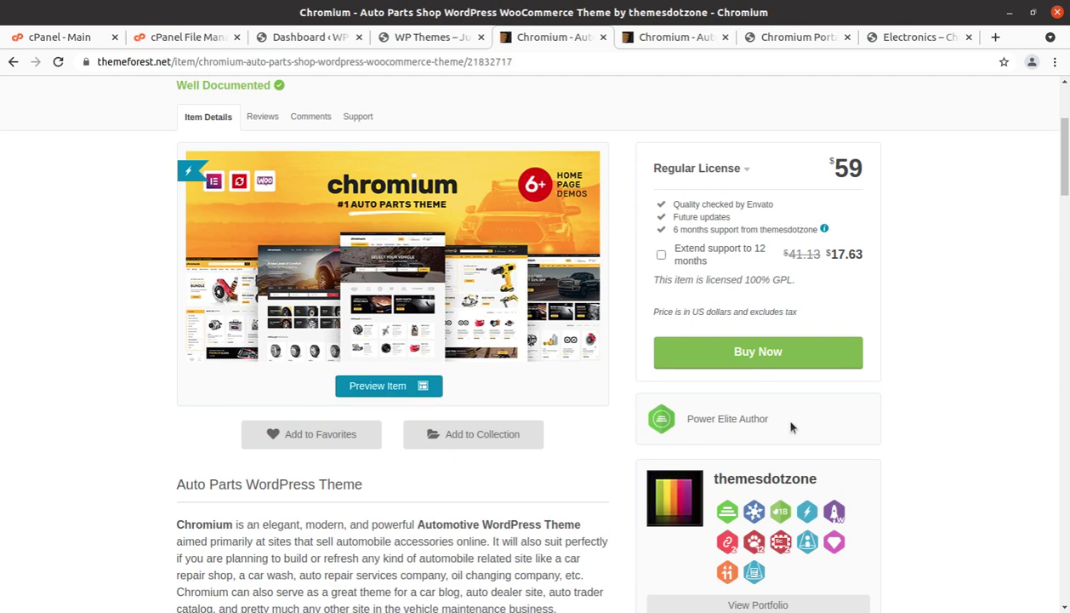
pyautogui.moveTo(780, 420); pyautogui.dragTo(680, 417)
pyautogui.scroll(-3, 656, 422)
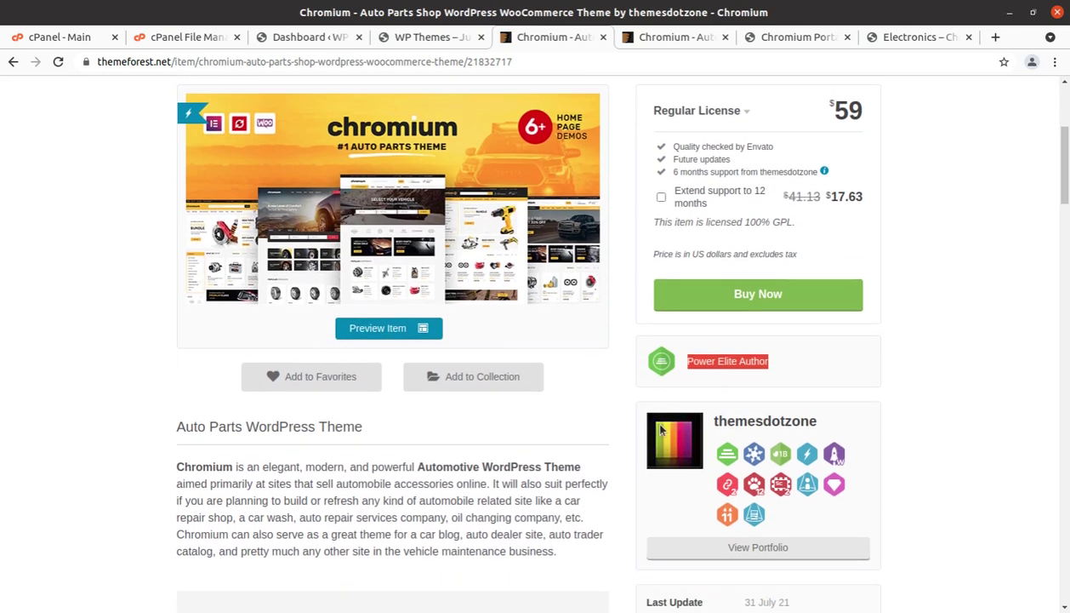
pyautogui.scroll(-1, 662, 430)
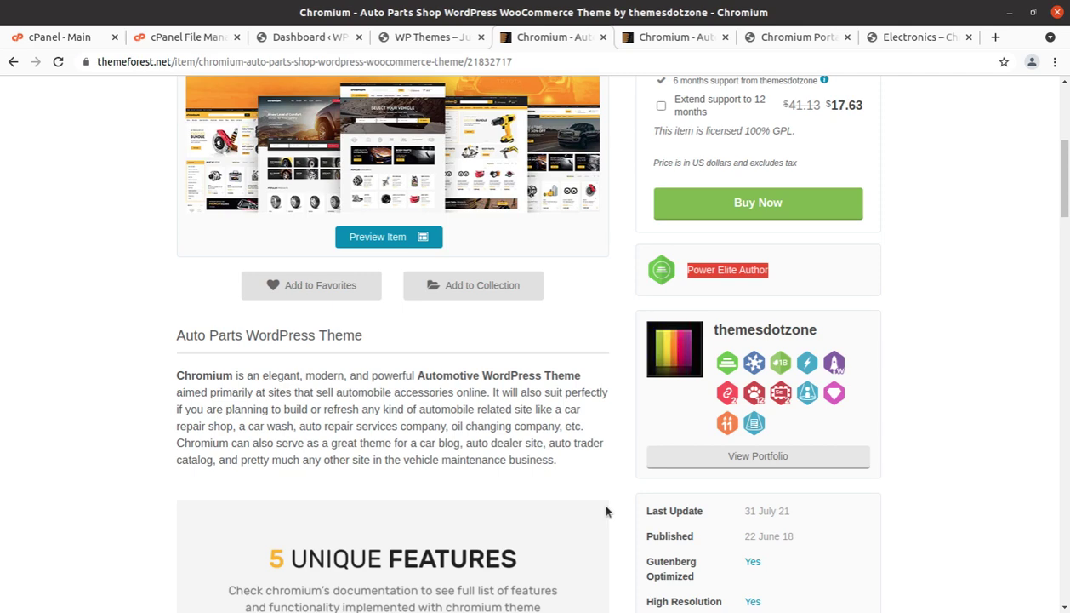
pyautogui.scroll(-1, 606, 511)
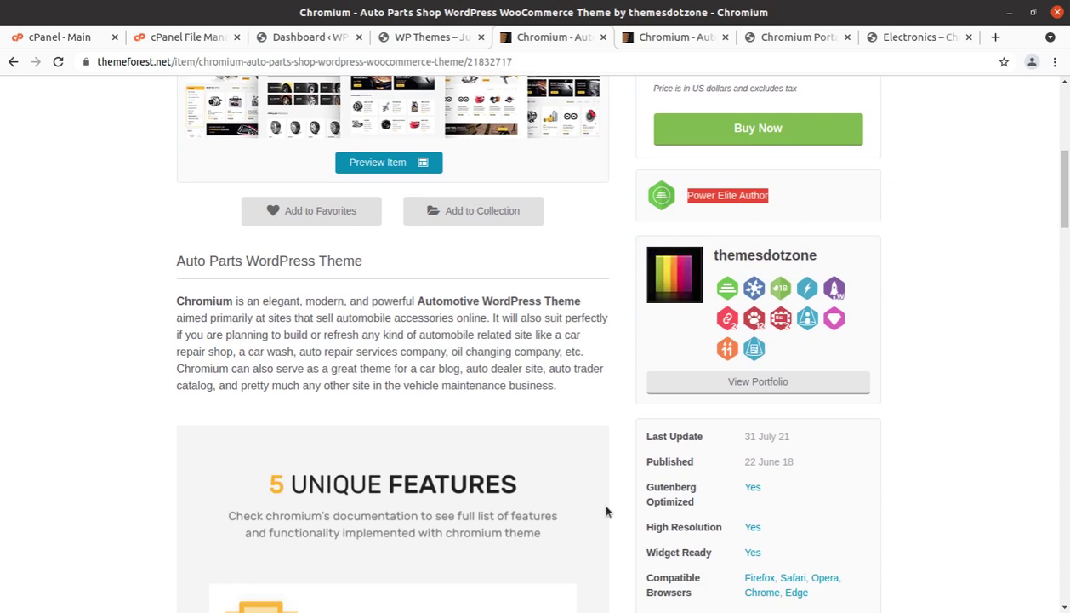
pyautogui.click(944, 389)
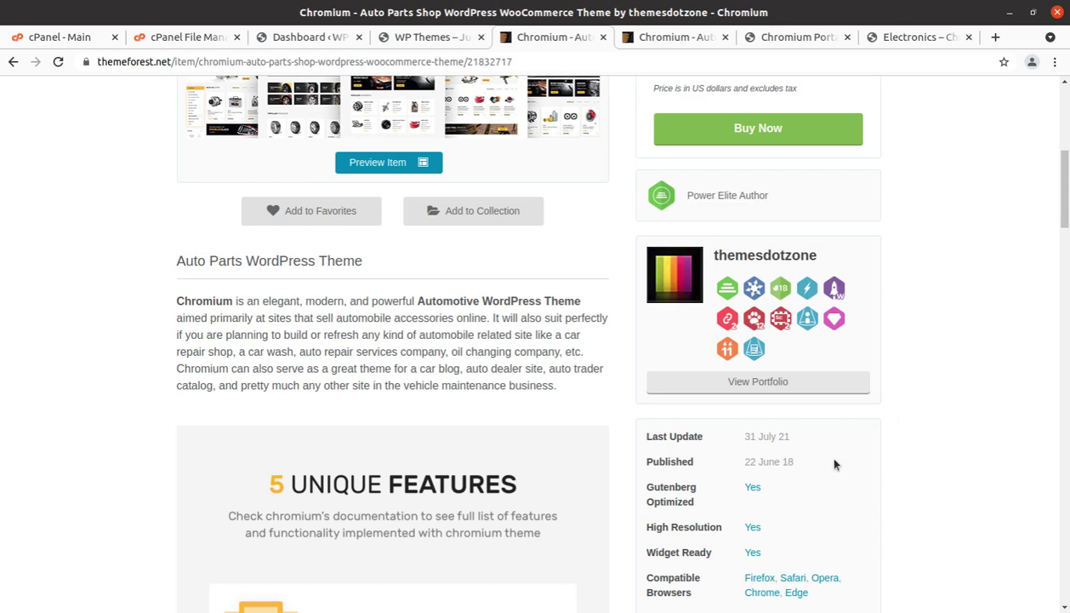
# - Check the theme's published and last update dates, and review its compatibility details and list of unique features
pyautogui.moveTo(807, 466); pyautogui.dragTo(742, 467)
pyautogui.moveTo(790, 436); pyautogui.dragTo(746, 436)
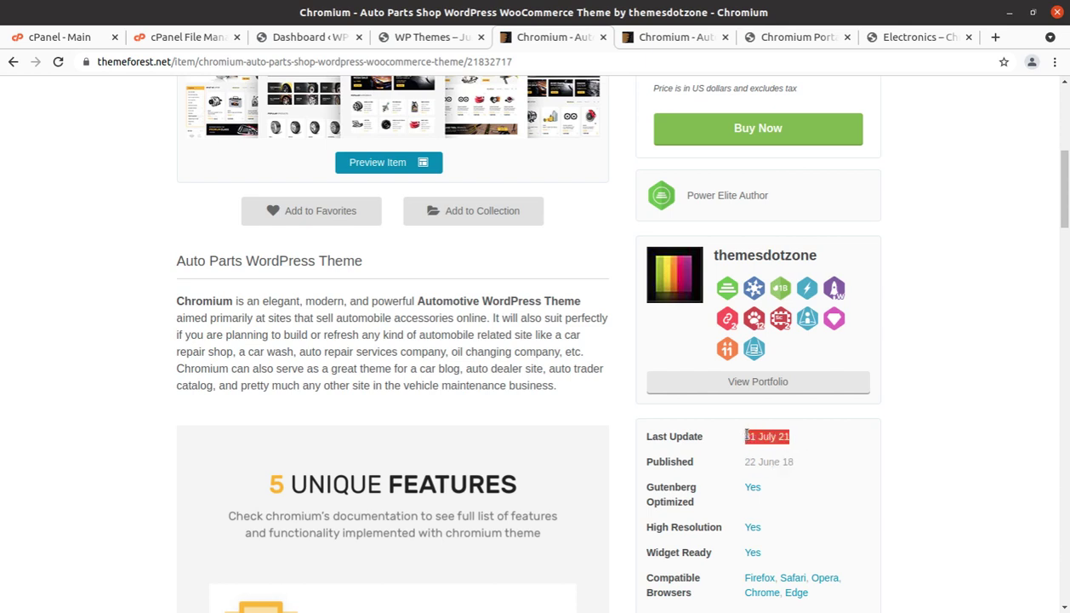
pyautogui.scroll(-4, 531, 461)
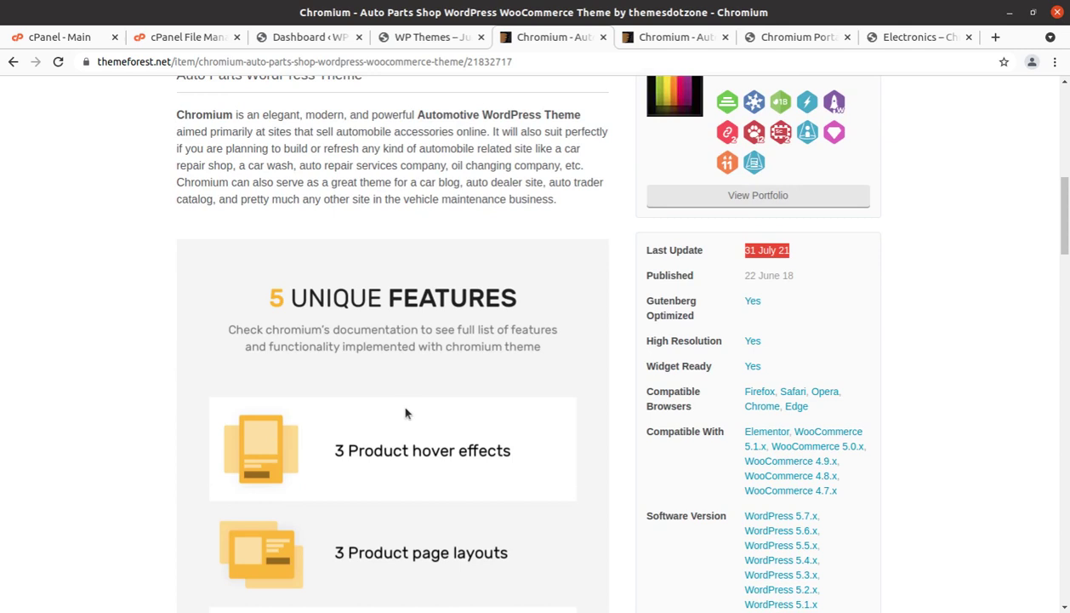
pyautogui.scroll(-2, 405, 413)
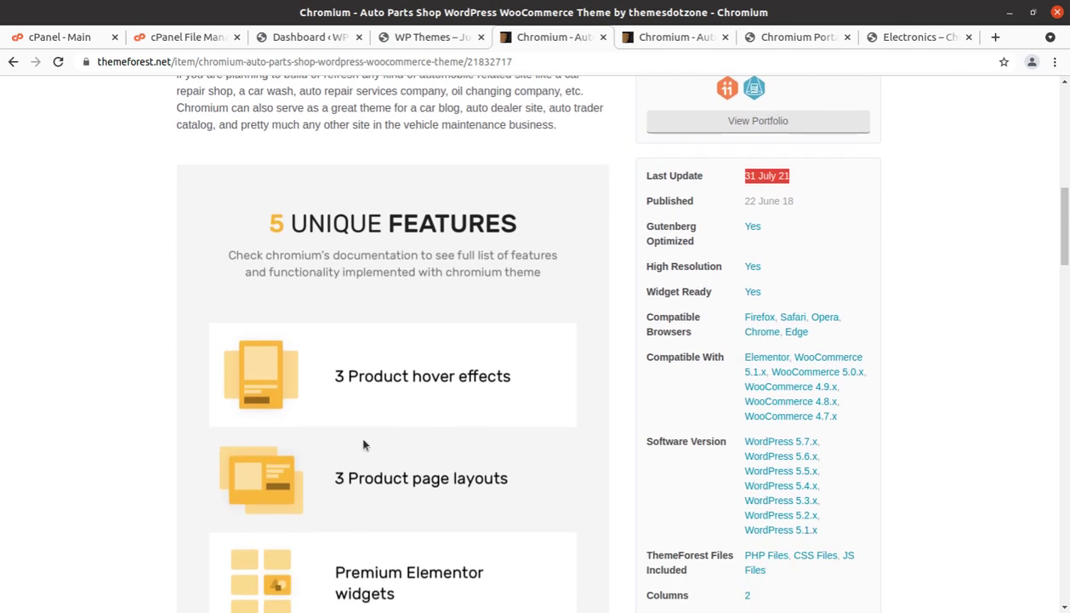
pyautogui.scroll(-1, 442, 455)
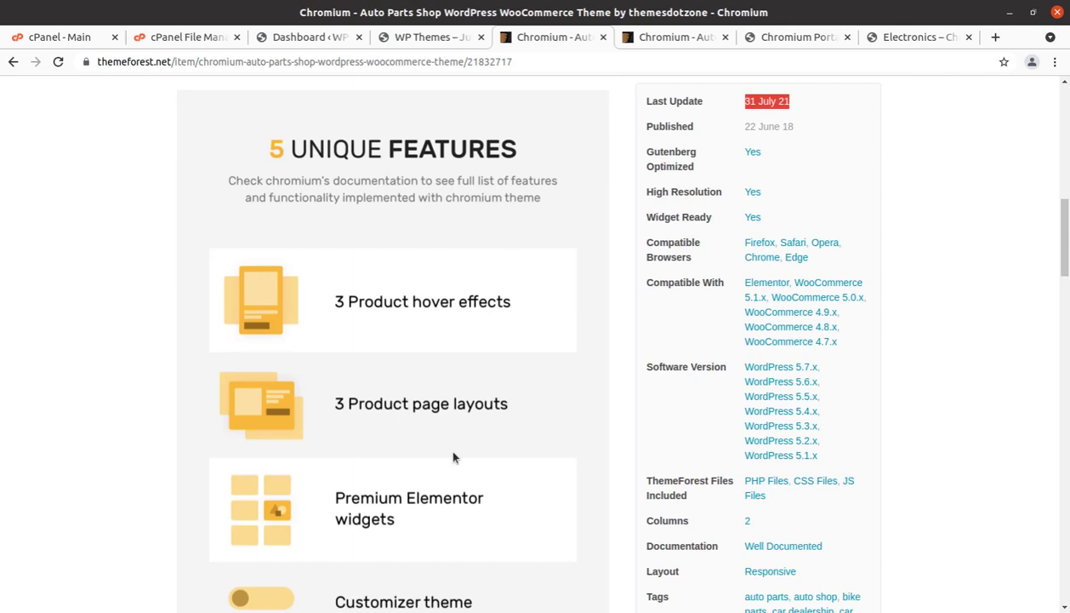
pyautogui.scroll(-2, 454, 455)
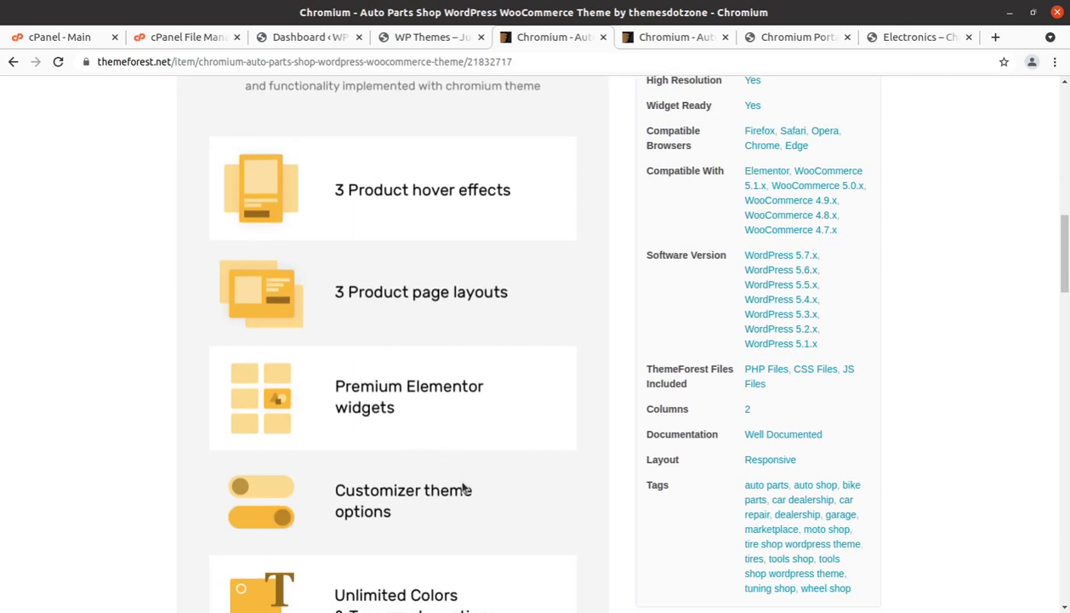
pyautogui.scroll(-2, 579, 485)
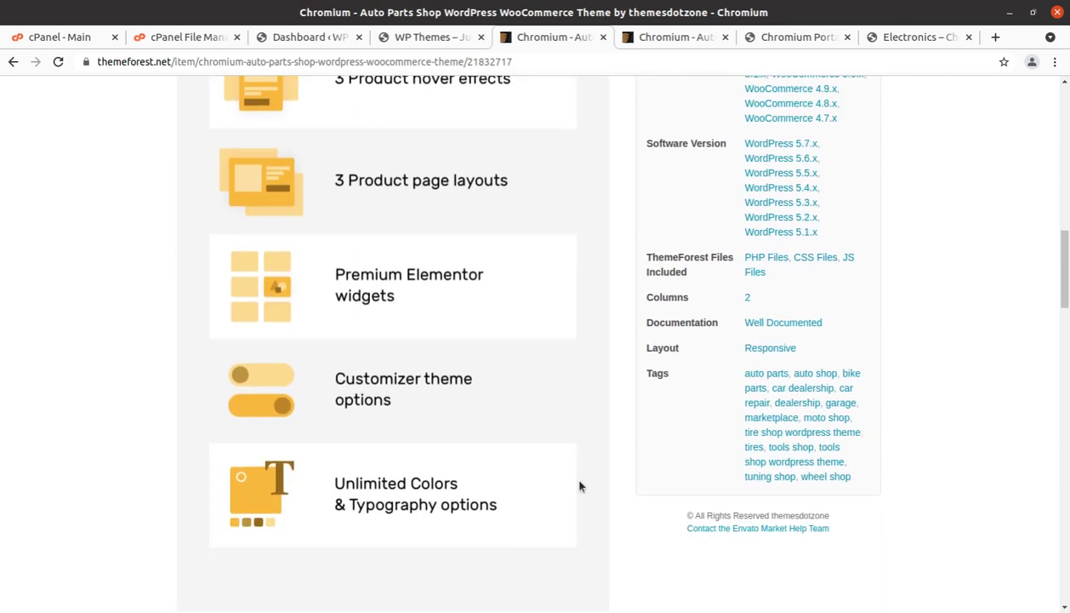
pyautogui.scroll(7, 580, 486)
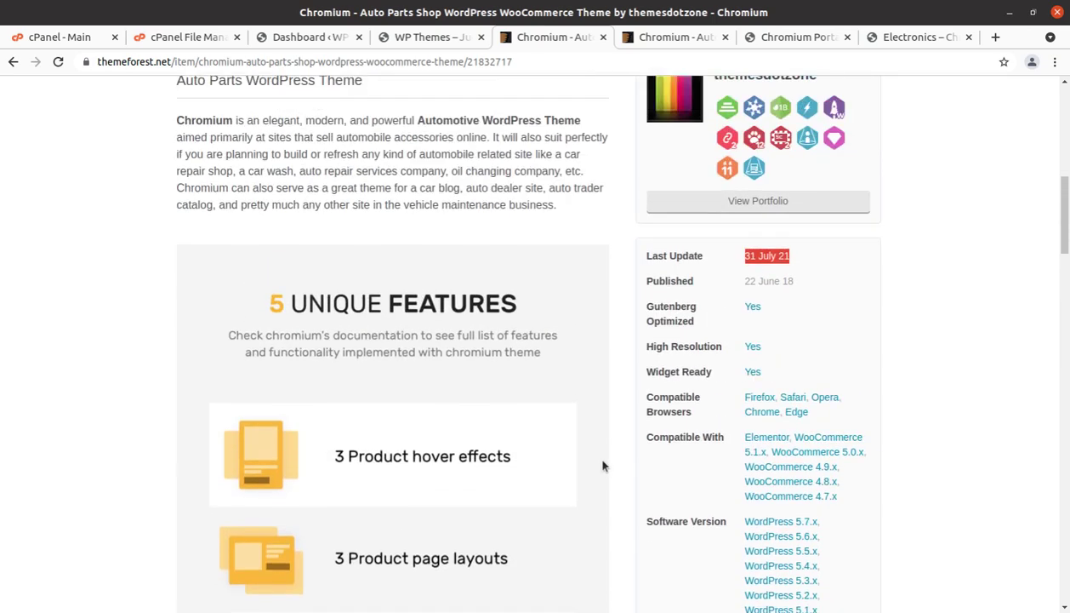
# - Switch to the theme's full-screen ThemeForest preview and browse the pre-built designs from Car Portal to Tools Shop
pyautogui.click(676, 37)
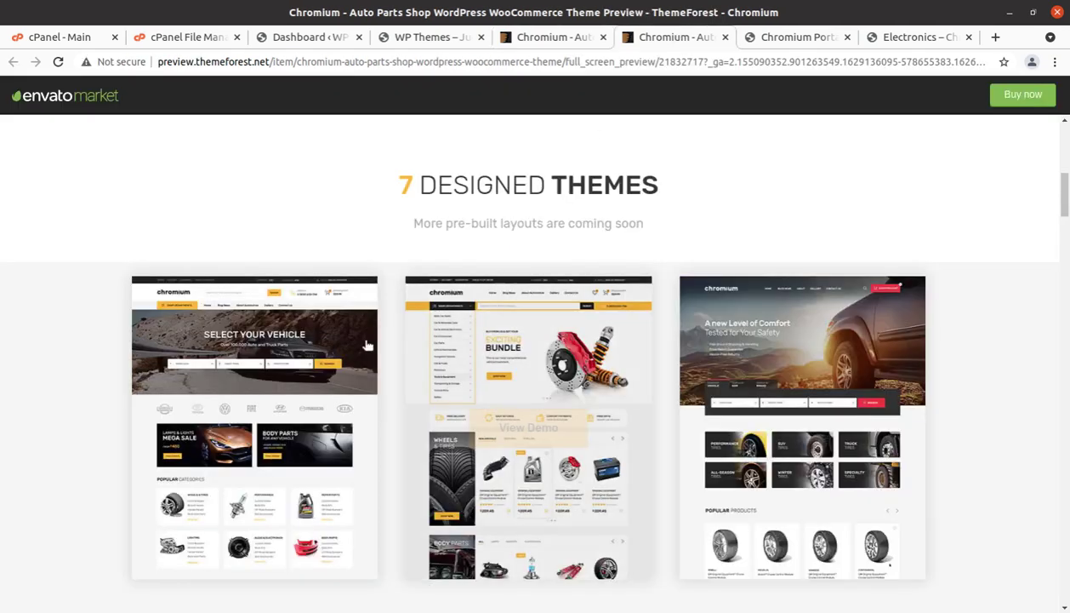
pyautogui.scroll(-1, 464, 471)
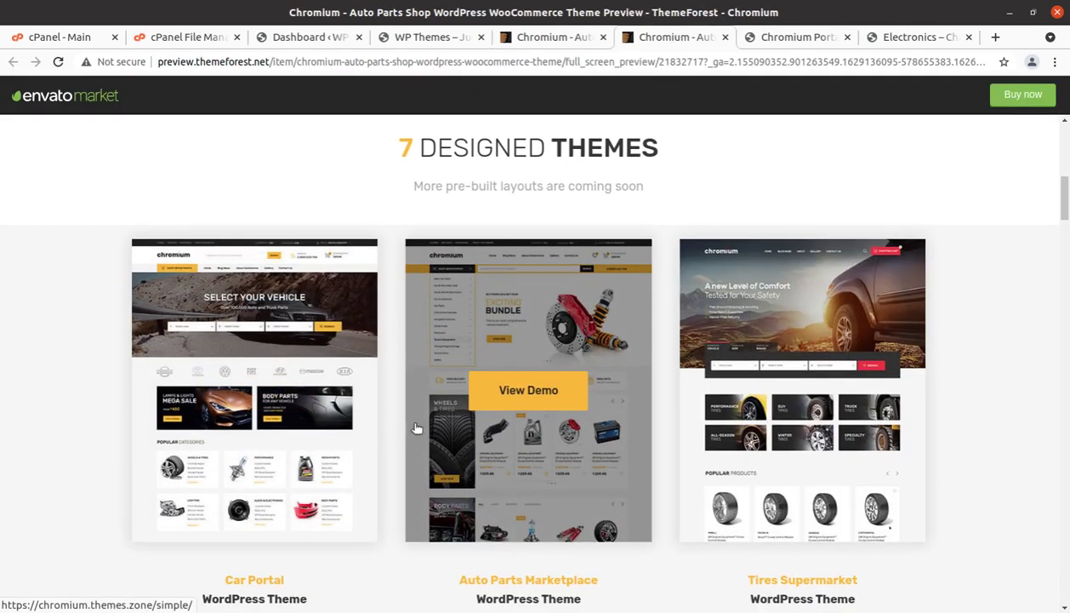
pyautogui.scroll(-1, 340, 415)
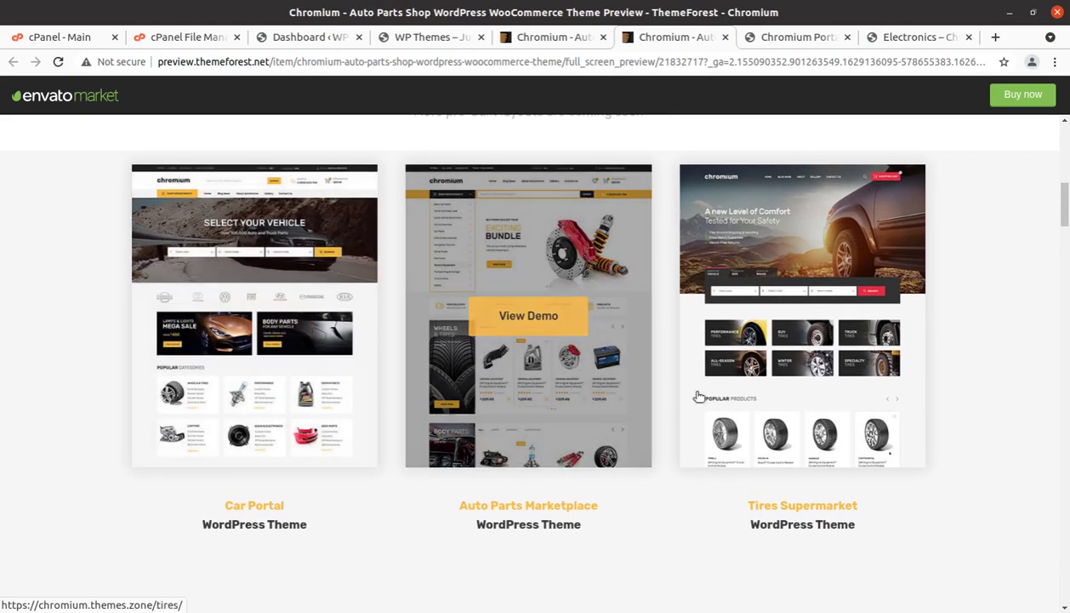
pyautogui.scroll(-4, 705, 400)
pyautogui.scroll(-1, 704, 397)
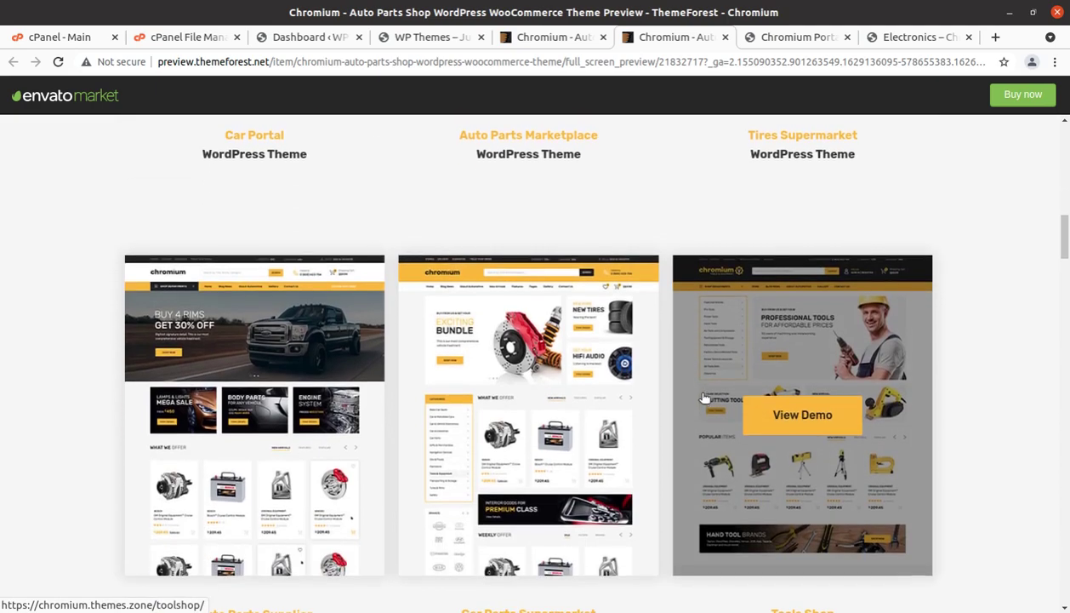
pyautogui.scroll(-2, 705, 397)
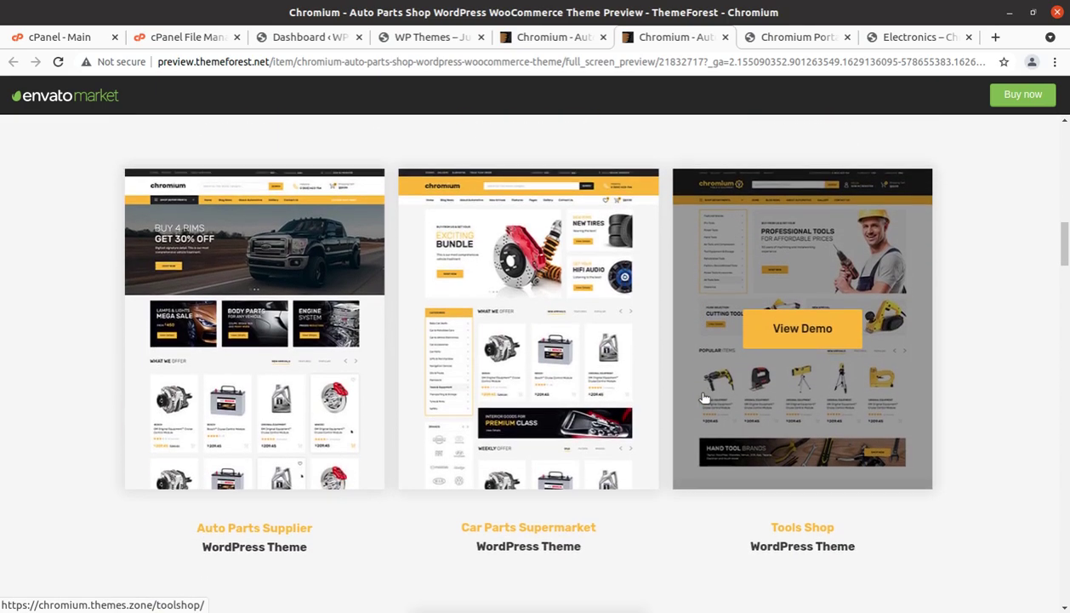
# - Open the demo of the Chromium car directory design below Tools Shop in a separate tab and switch to it
pyautogui.scroll(-1, 425, 399)
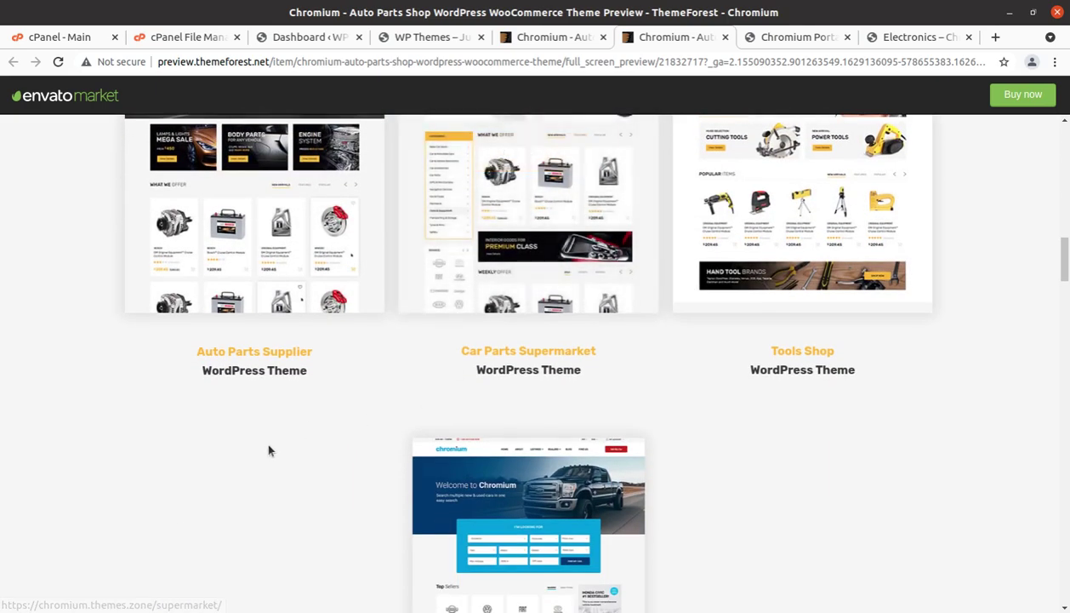
pyautogui.scroll(-1, 267, 450)
pyautogui.middleClick(528, 455)
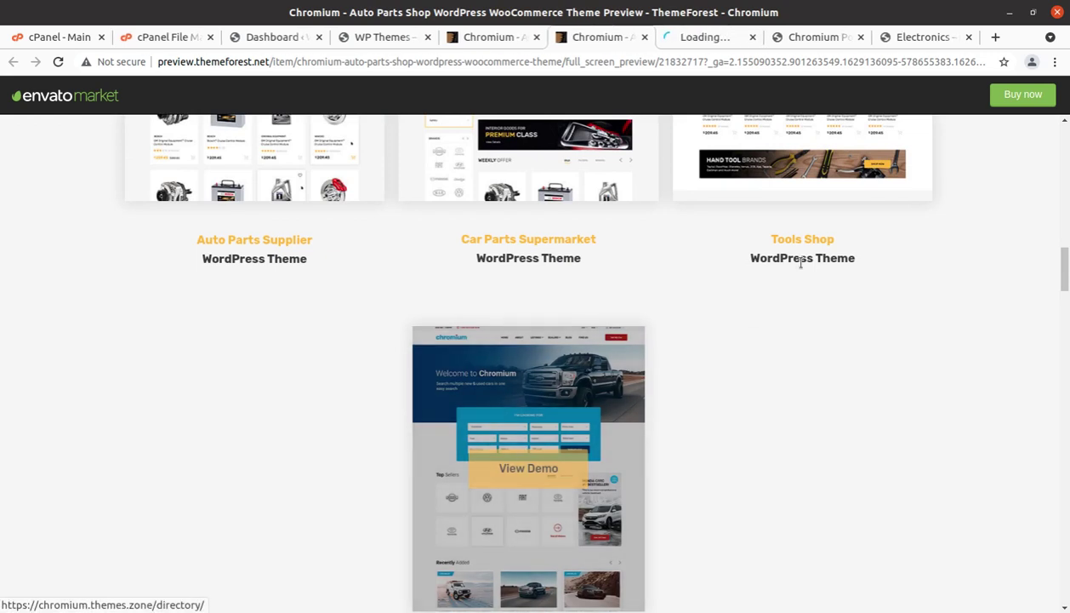
pyautogui.click(706, 38)
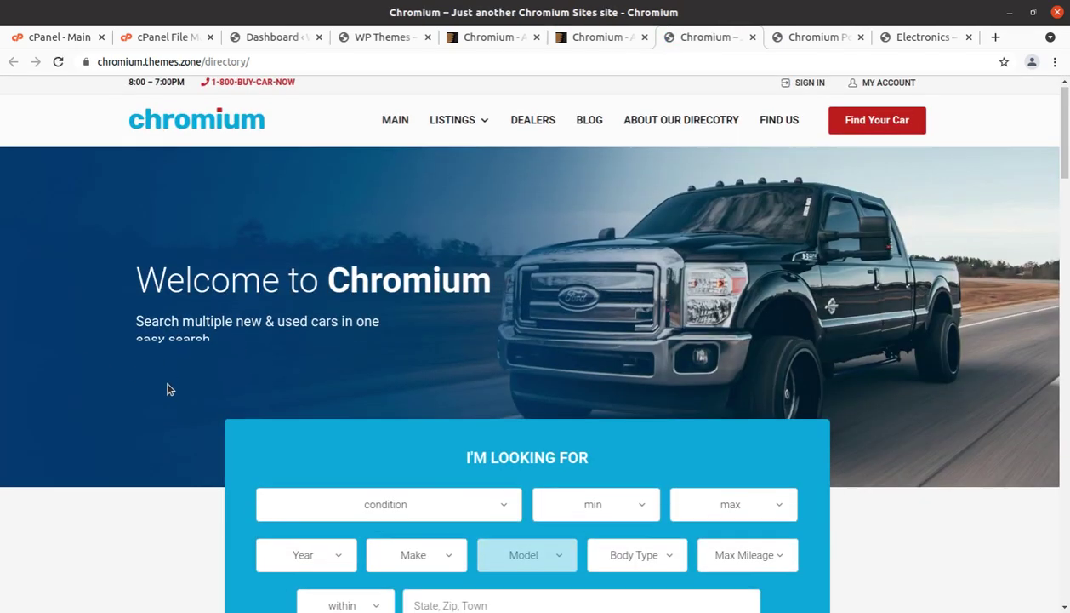
# - Review the directory demo's home page, including the car search form, Top Sellers makers and Recently Added vehicles
pyautogui.scroll(-3, 167, 389)
pyautogui.scroll(2, 167, 389)
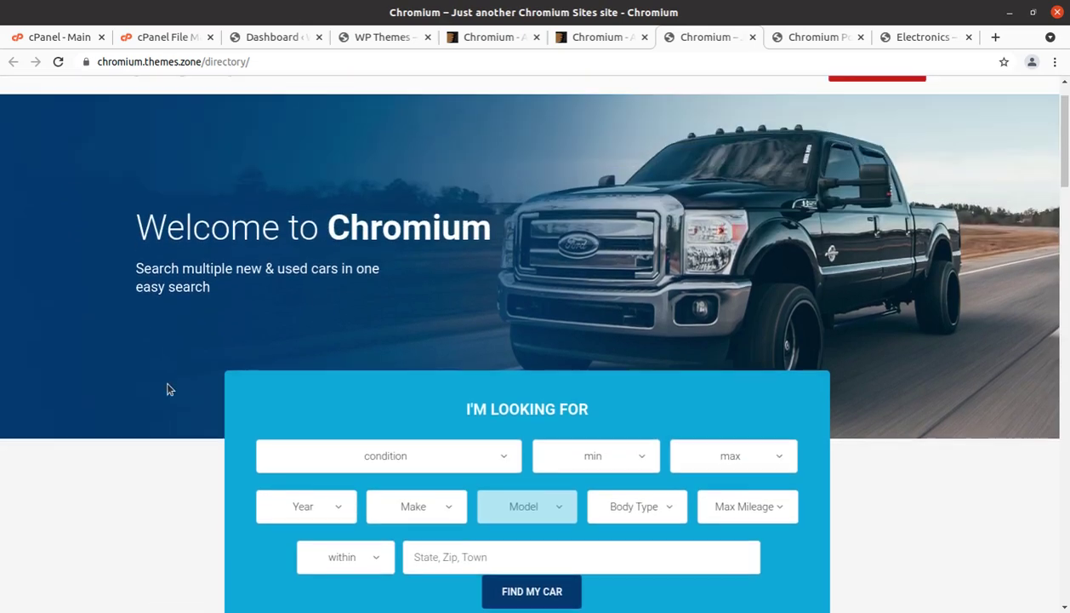
pyautogui.scroll(1, 167, 388)
pyautogui.scroll(-1, 167, 389)
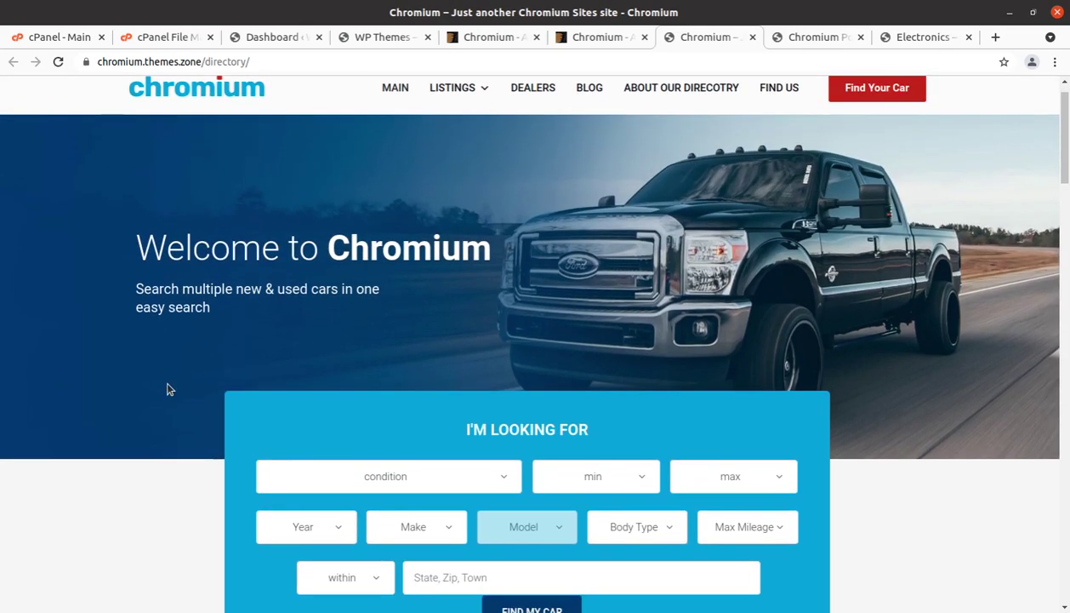
pyautogui.scroll(-6, 168, 389)
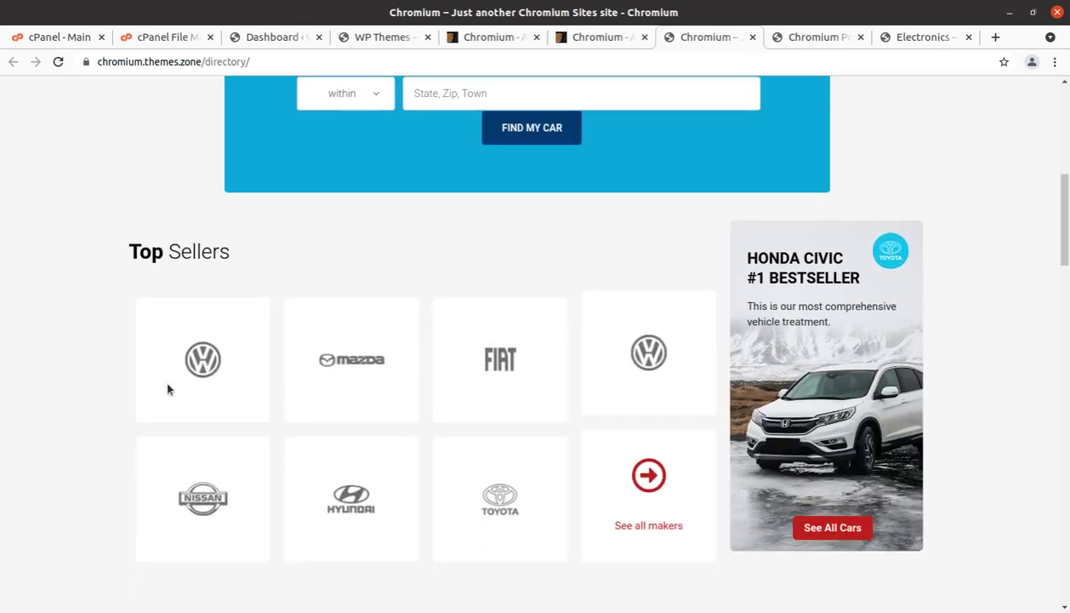
pyautogui.scroll(2, 167, 389)
pyautogui.scroll(-1, 363, 452)
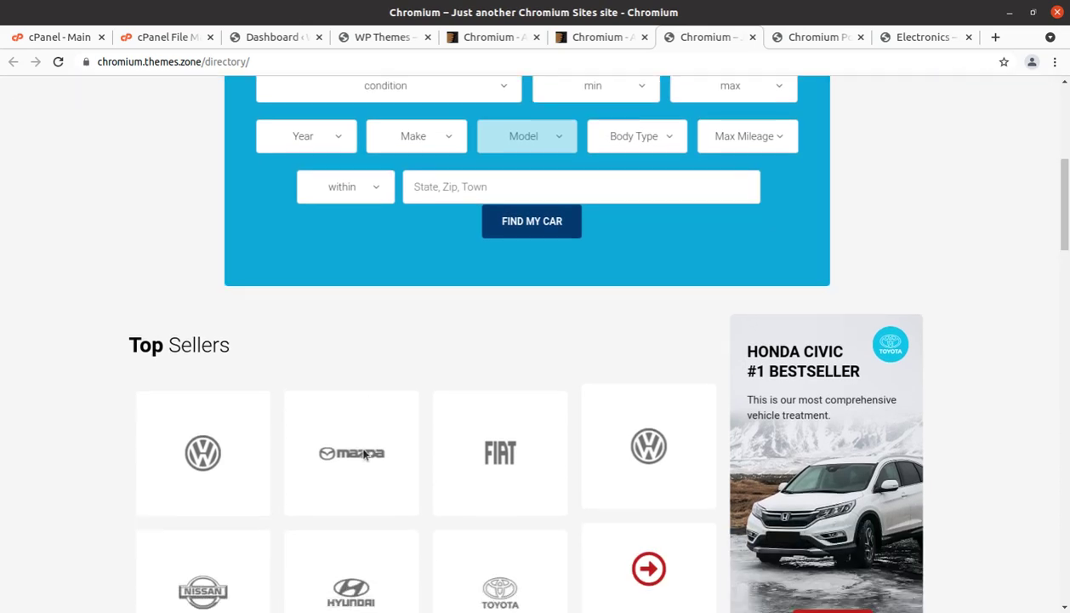
pyautogui.scroll(-5, 363, 452)
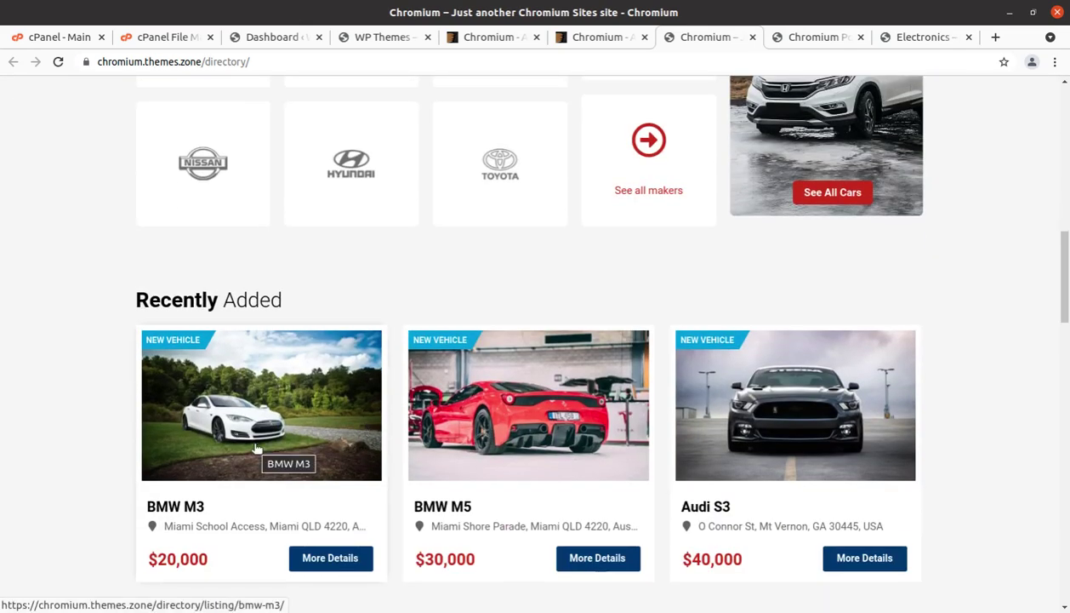
pyautogui.scroll(8, 255, 448)
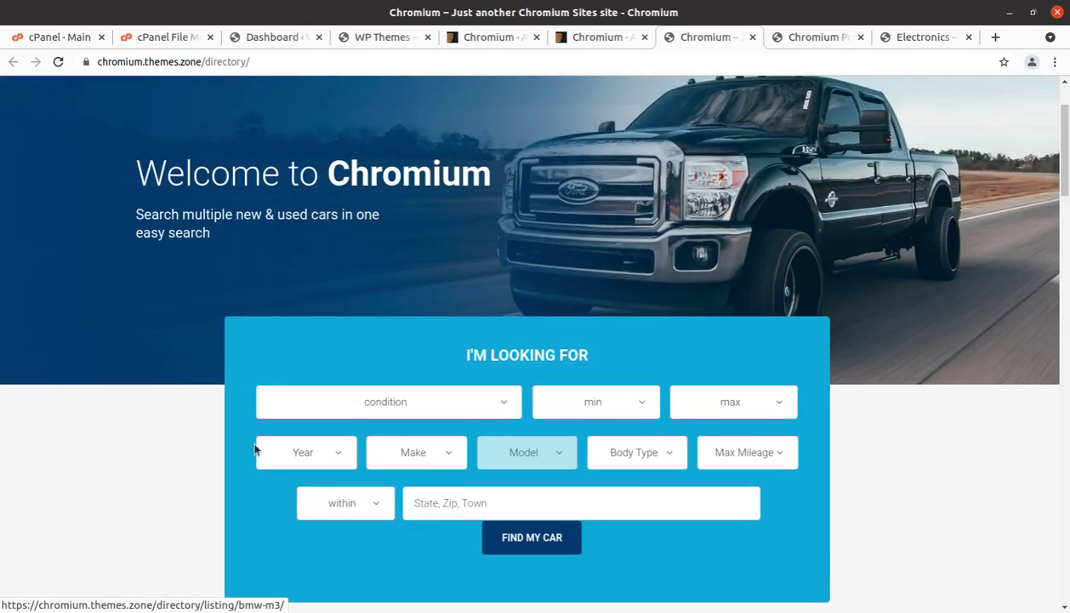
pyautogui.scroll(1, 255, 448)
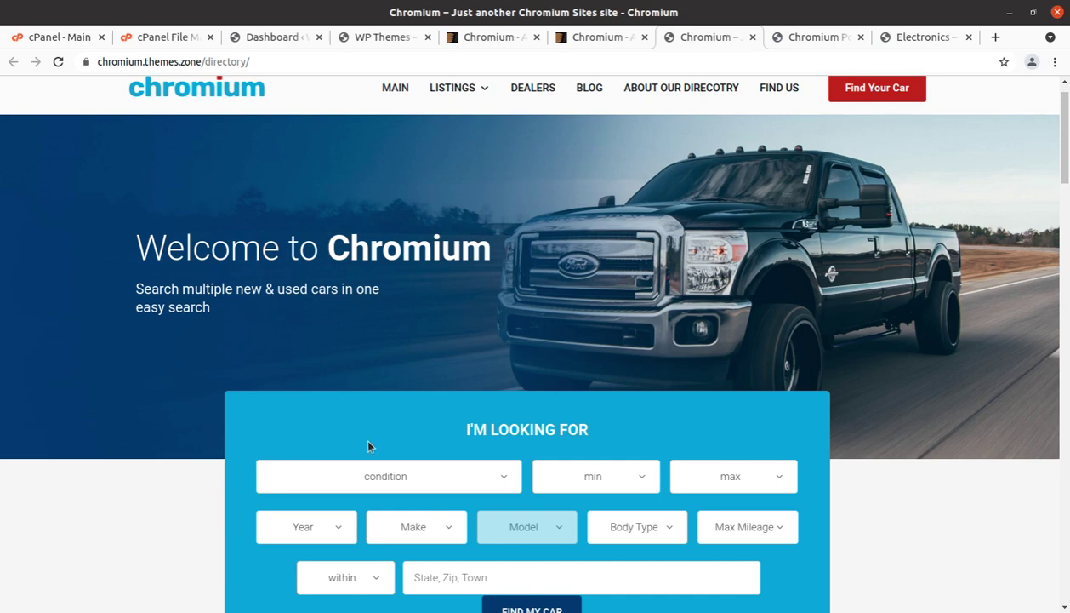
# - Set the car search condition to New with a price range from $5,000 to $10,000
pyautogui.click(492, 478)
pyautogui.click(293, 497)
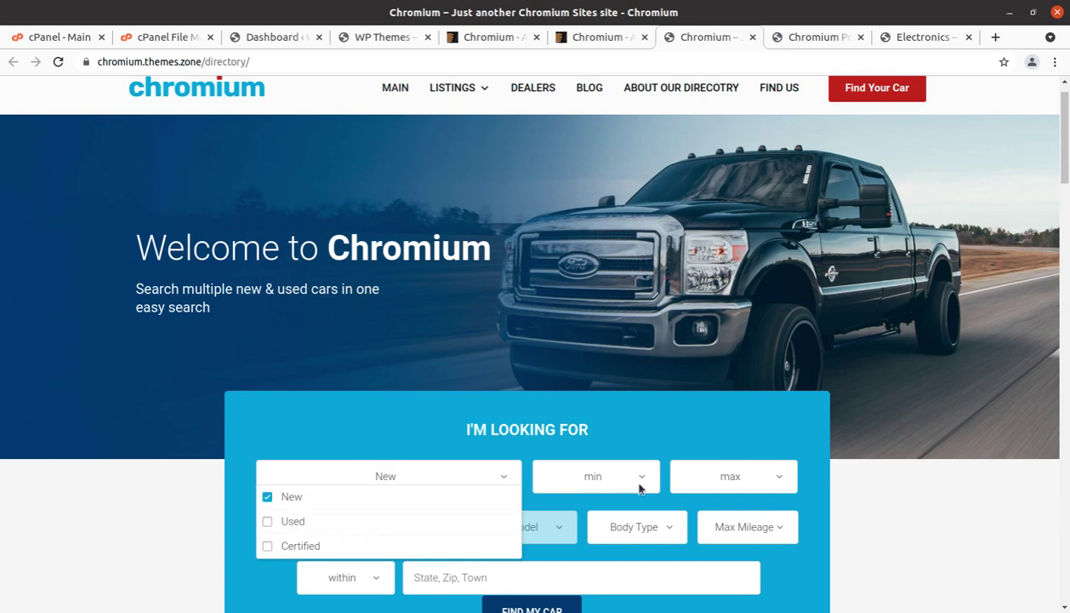
pyautogui.scroll(-1, 712, 463)
pyautogui.click(643, 416)
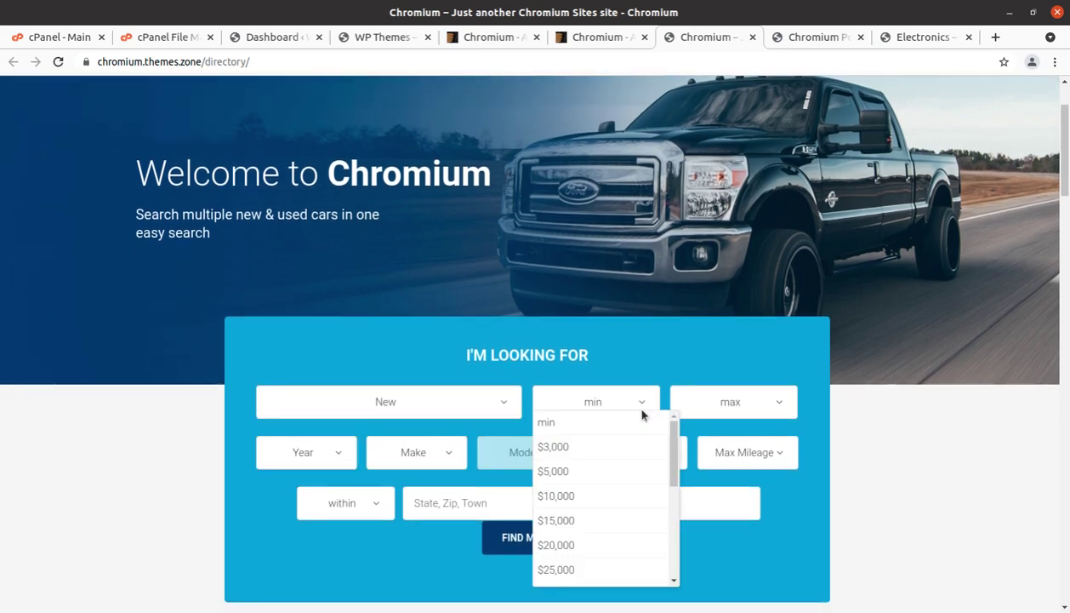
pyautogui.click(570, 473)
pyautogui.click(749, 412)
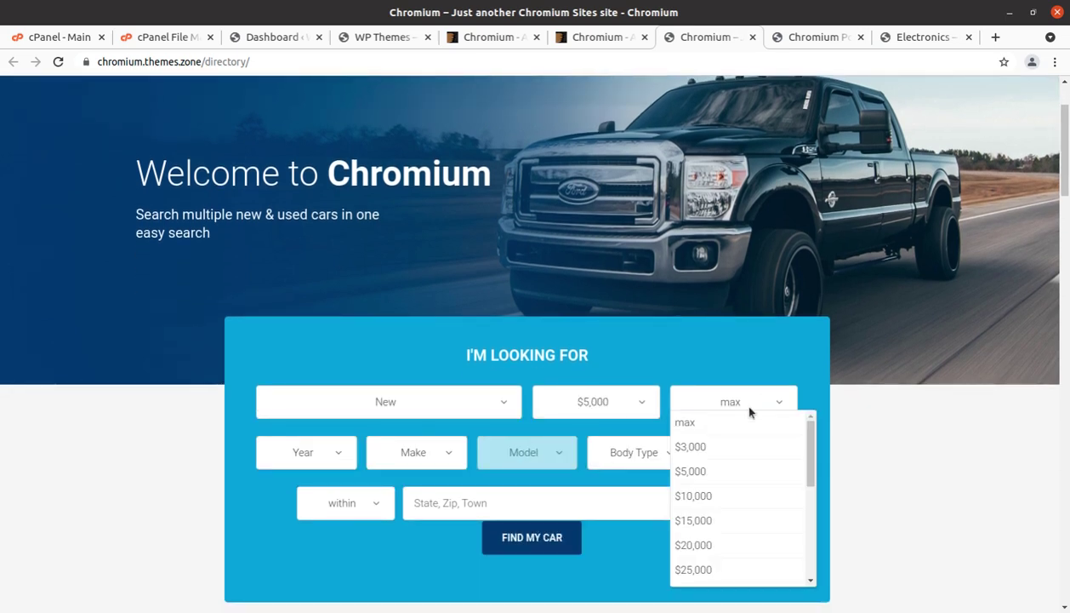
pyautogui.click(695, 500)
# - Set the year to 2018 and the make to BMW, run the car search and review the results page
pyautogui.click(312, 455)
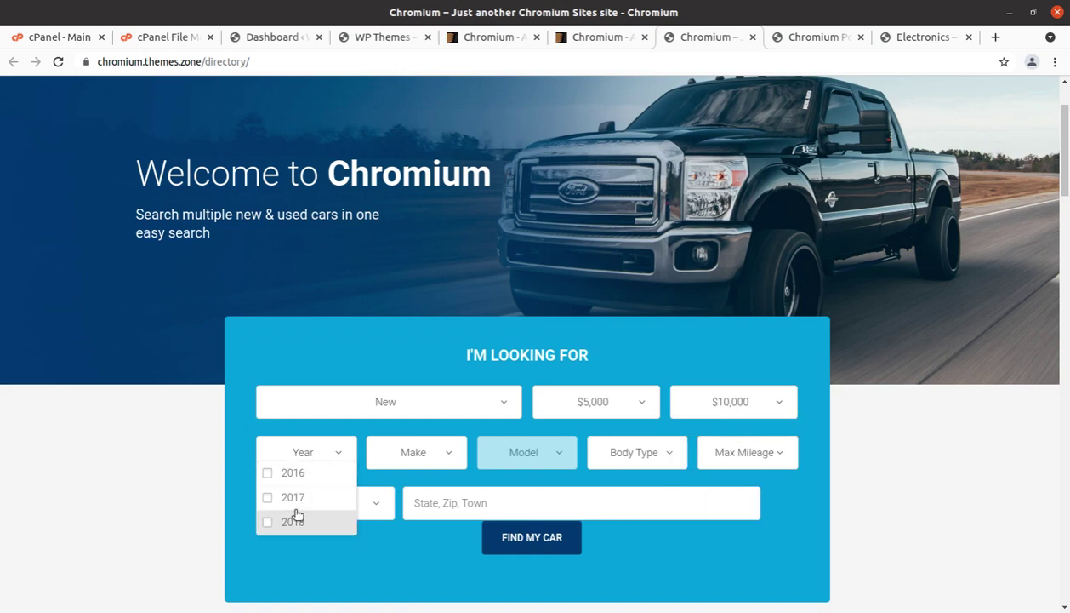
pyautogui.click(298, 520)
pyautogui.click(437, 461)
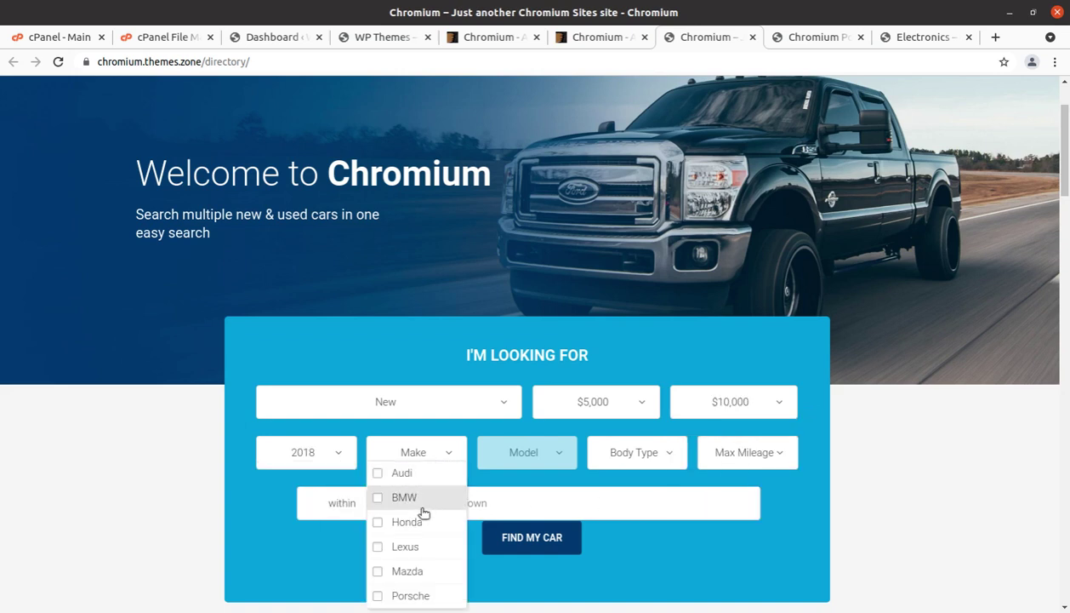
pyautogui.click(412, 501)
pyautogui.click(531, 537)
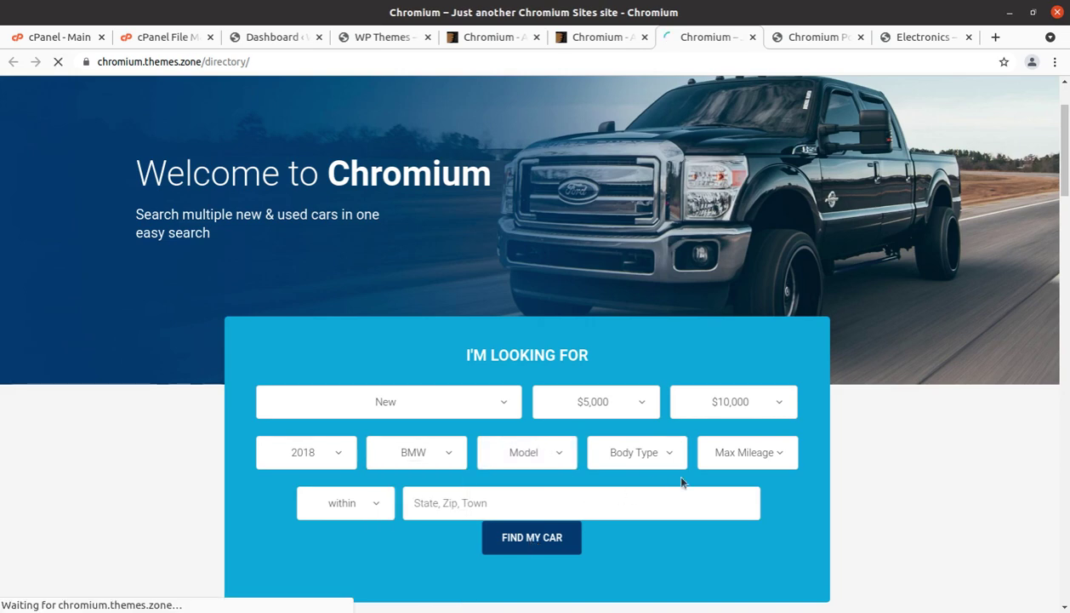
pyautogui.scroll(-2, 850, 428)
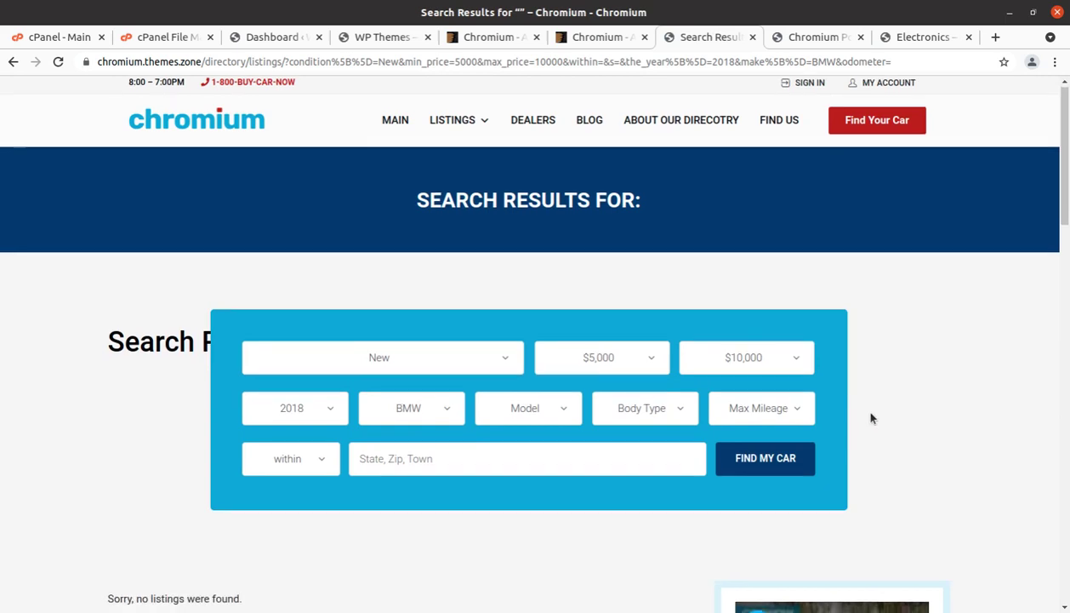
pyautogui.scroll(-5, 855, 416)
pyautogui.scroll(-2, 529, 466)
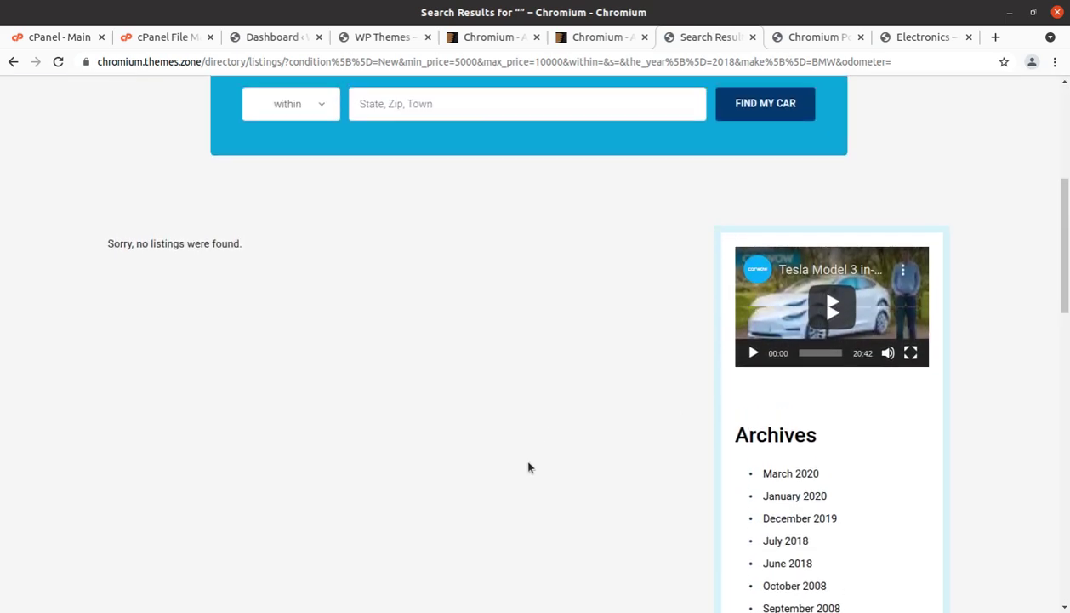
pyautogui.scroll(5, 515, 462)
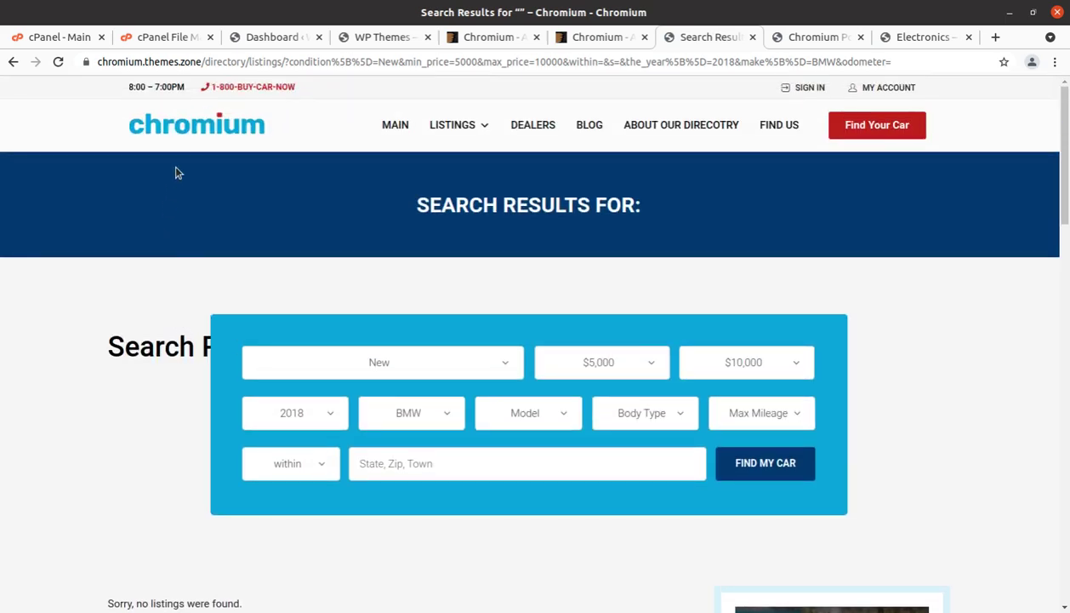
# - Return to the directory demo's home page and run the car search without any filters
pyautogui.click(184, 134)
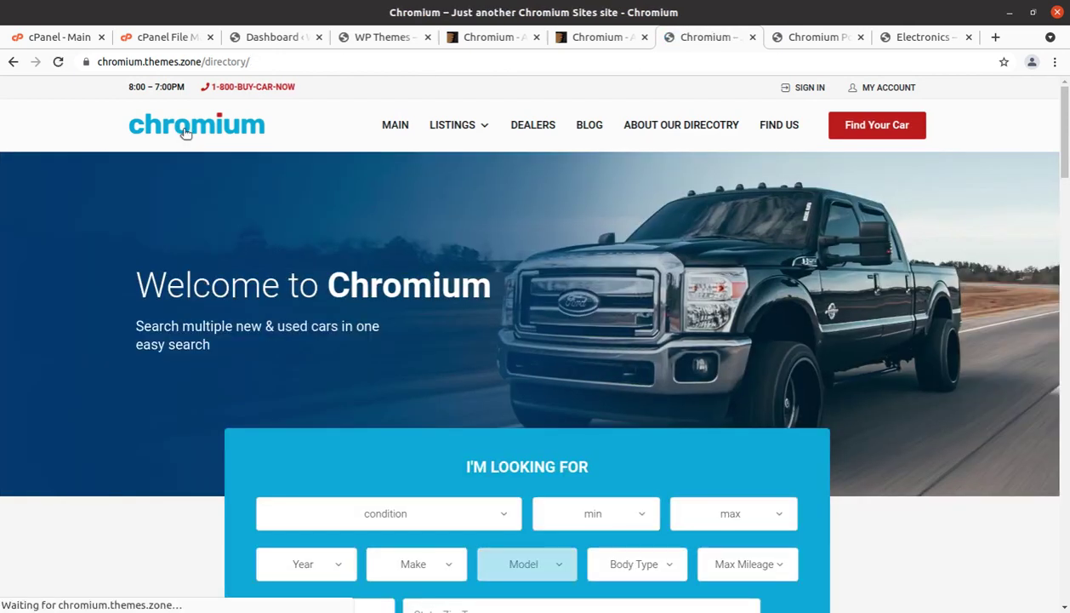
pyautogui.scroll(-2, 681, 351)
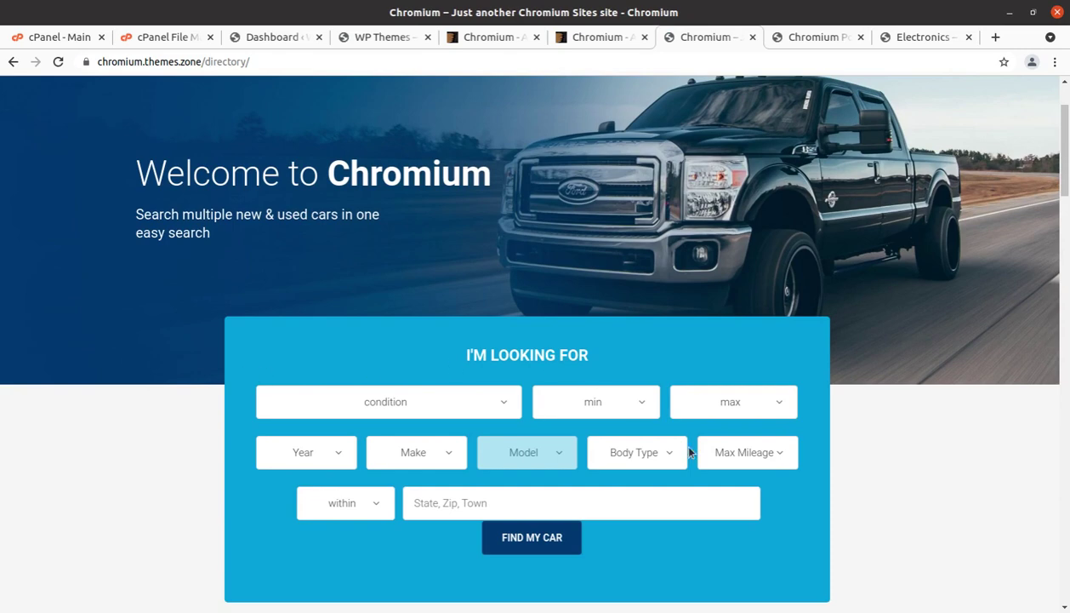
pyautogui.click(525, 544)
pyautogui.scroll(-3, 672, 468)
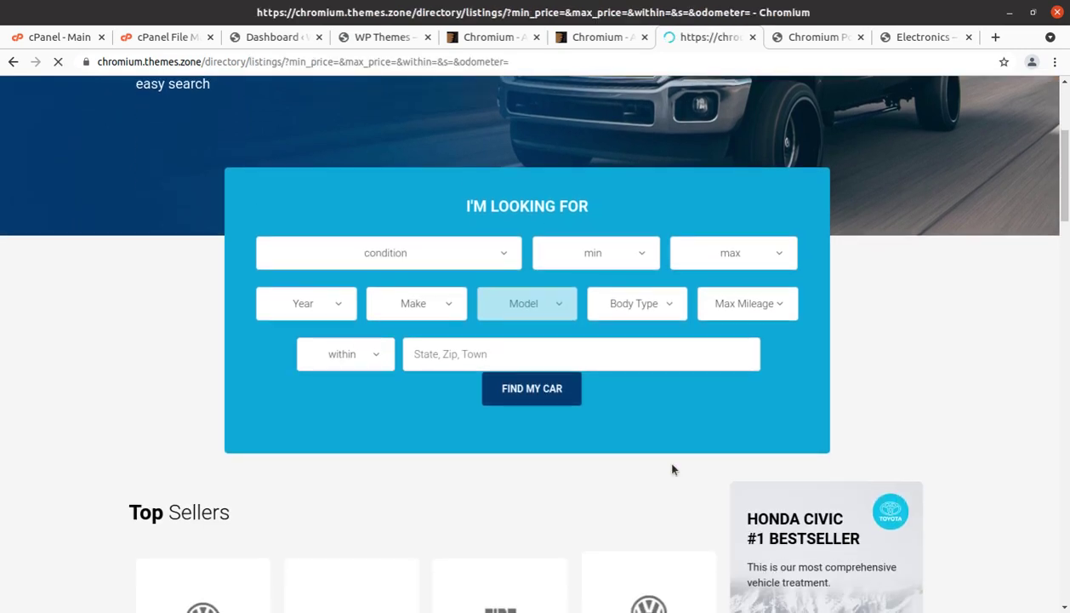
pyautogui.scroll(-3, 607, 456)
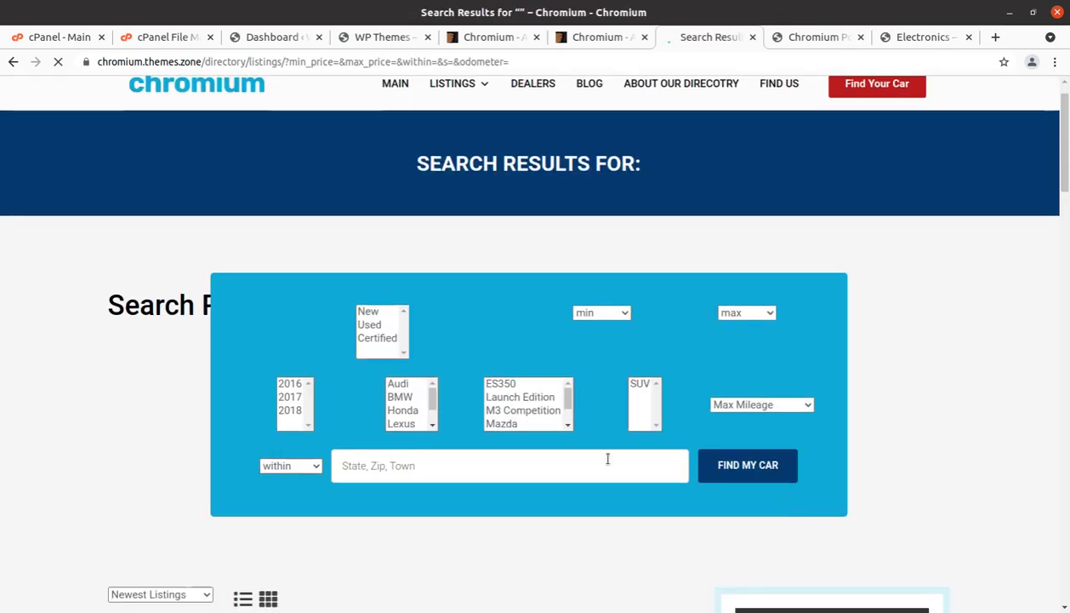
# - Open the first Lexus ES listing from the results and view its photo gallery, overview and contact form
pyautogui.scroll(-3, 382, 285)
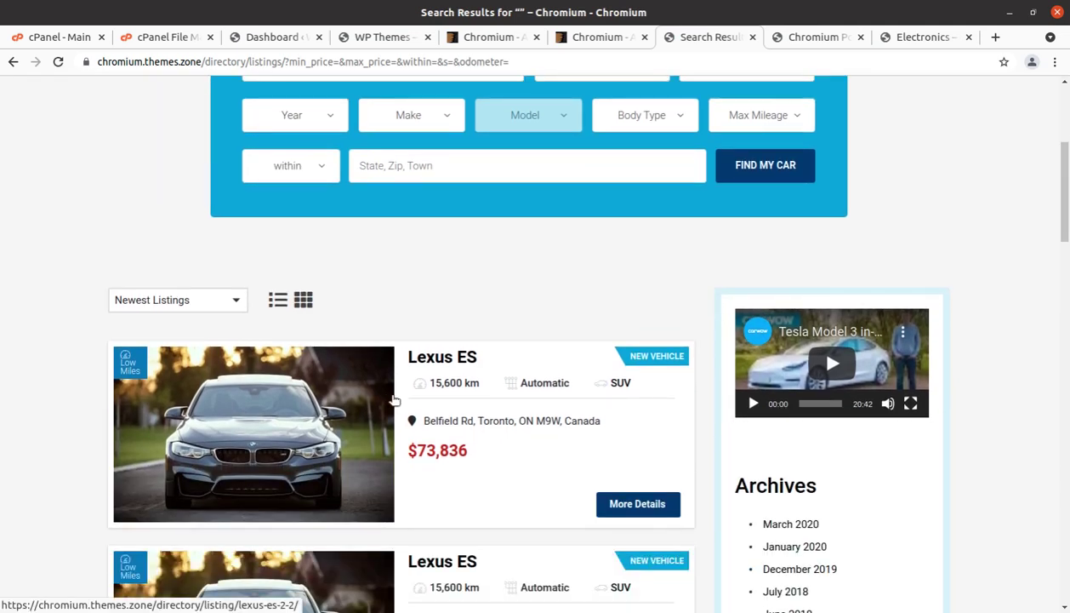
pyautogui.click(437, 363)
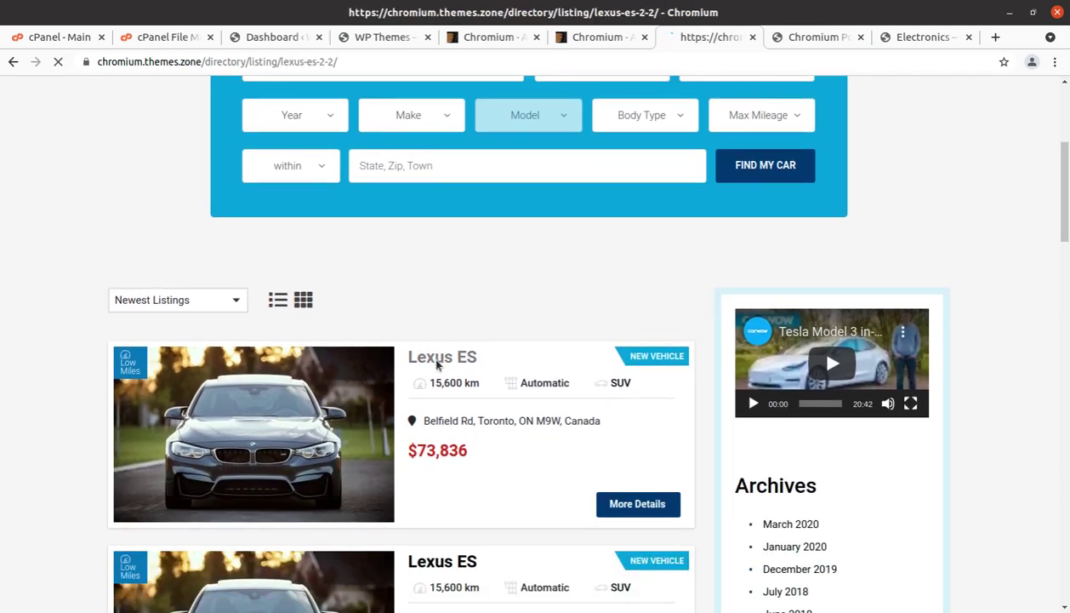
pyautogui.scroll(-5, 438, 365)
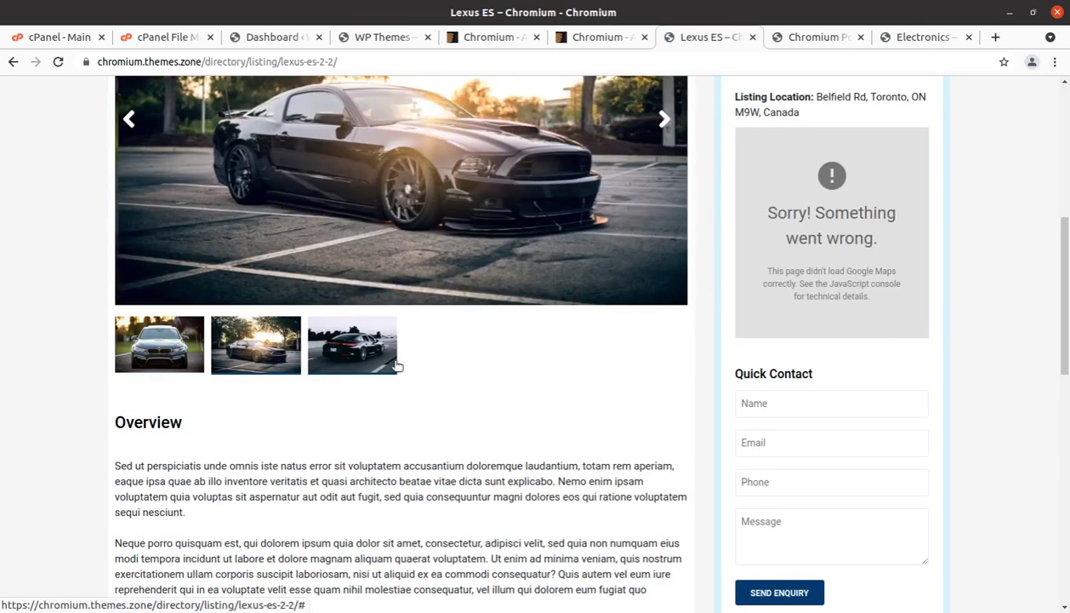
# - Switch to the Chromium Portal catalog demo and search its vehicle selector for parts with Audi as the maker
pyautogui.click(825, 40)
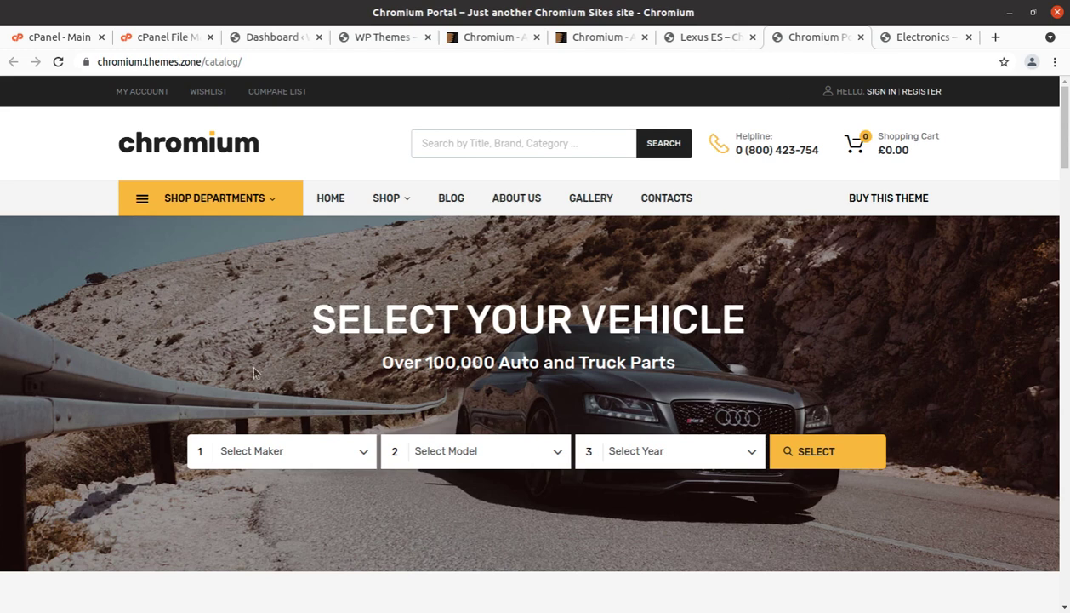
pyautogui.click(322, 452)
pyautogui.click(251, 514)
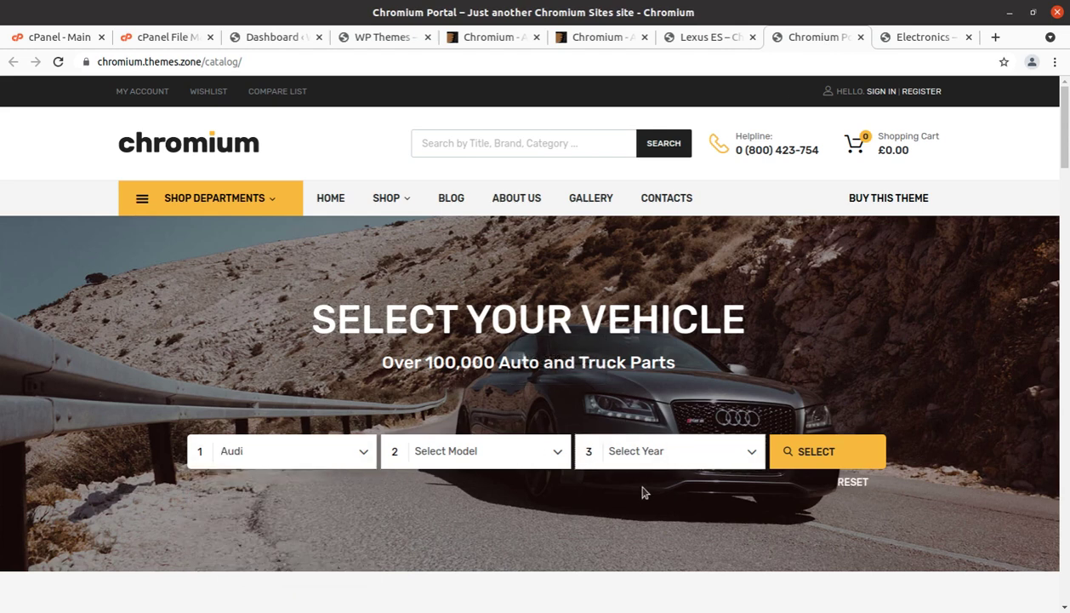
pyautogui.click(838, 459)
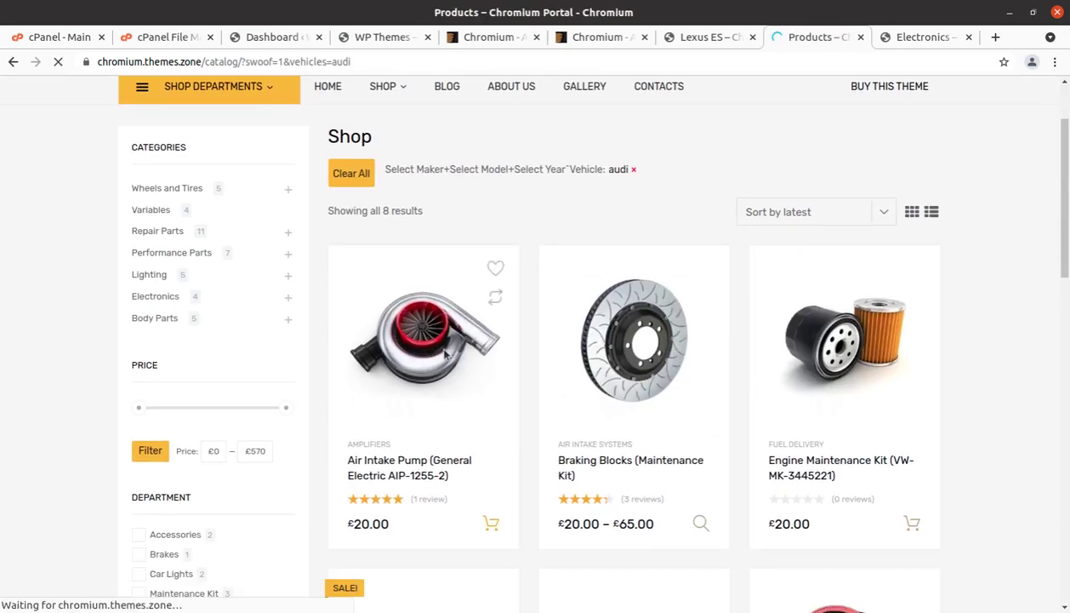
# - Open the Air Intake Pump (General Electric AIP-1255-2) product and view its image, purchase options and description area
pyautogui.click(444, 353)
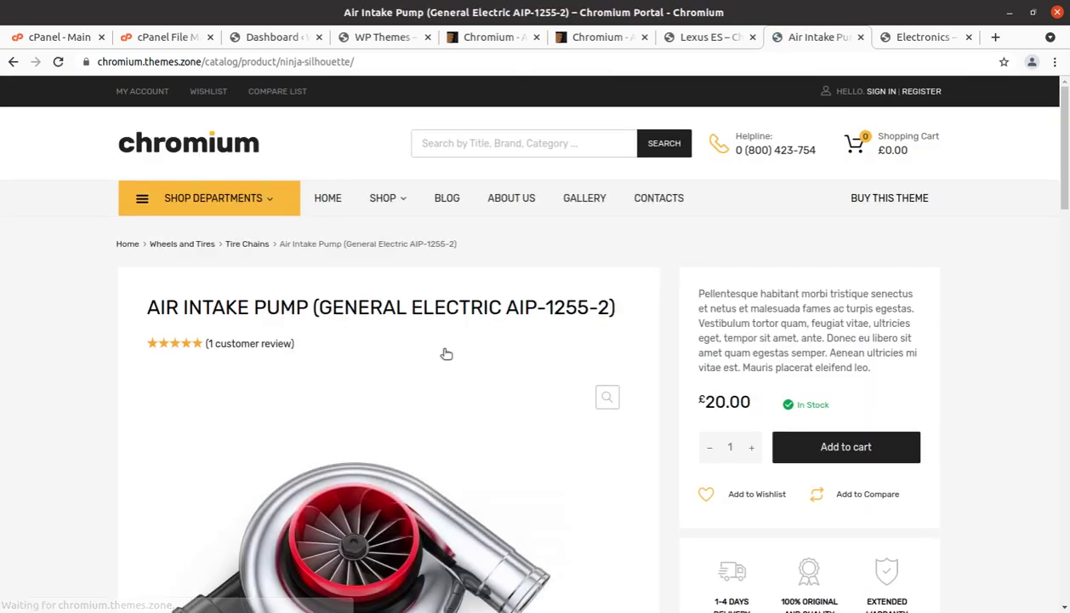
pyautogui.scroll(-4, 446, 353)
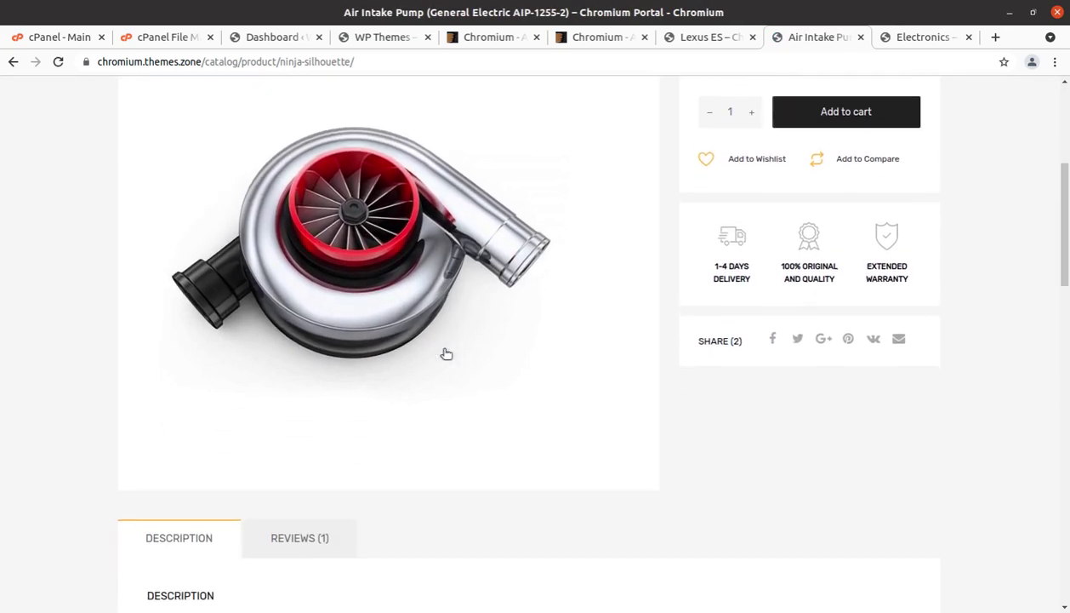
pyautogui.scroll(-1, 446, 353)
# - Switch to the MarketPlace demo, return to its home page and browse the banner, New Arrivals and Body Parts sections
pyautogui.click(902, 41)
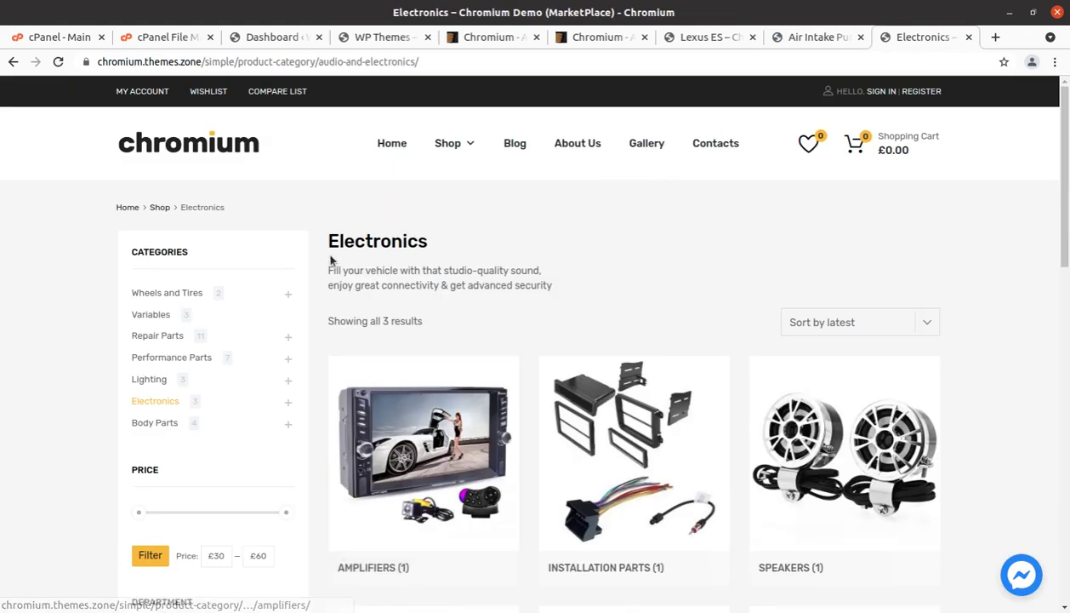
pyautogui.click(124, 145)
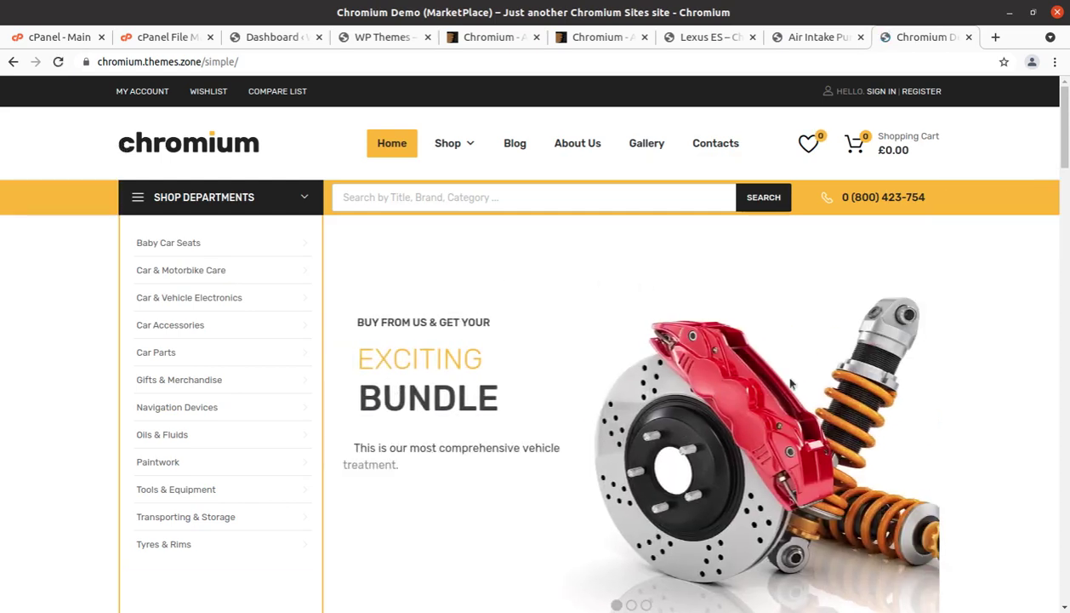
pyautogui.scroll(-2, 970, 366)
pyautogui.scroll(-4, 970, 366)
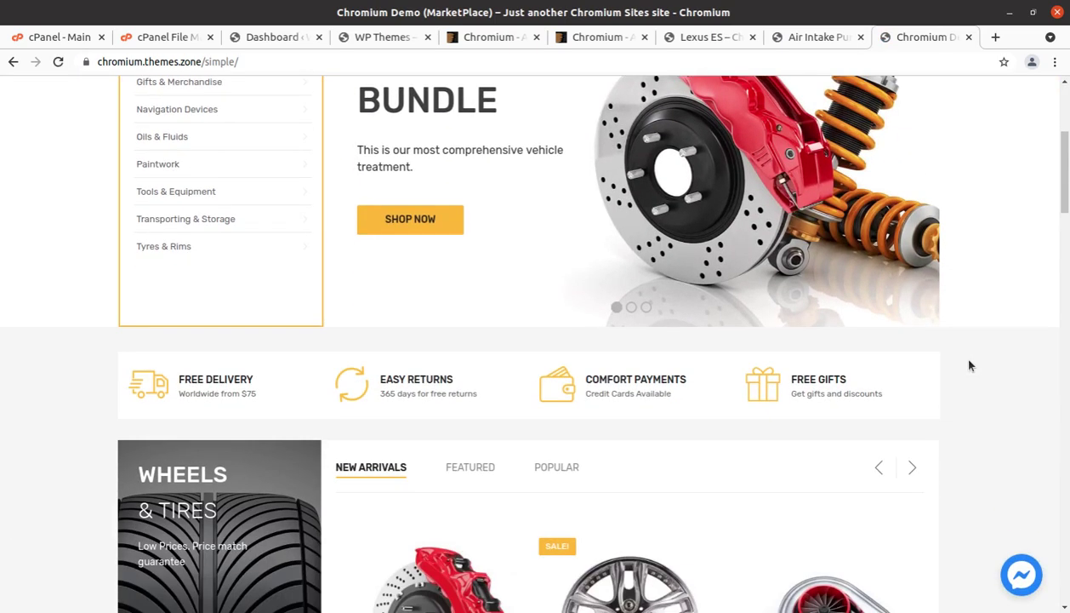
pyautogui.scroll(-2, 970, 366)
pyautogui.scroll(-10, 613, 376)
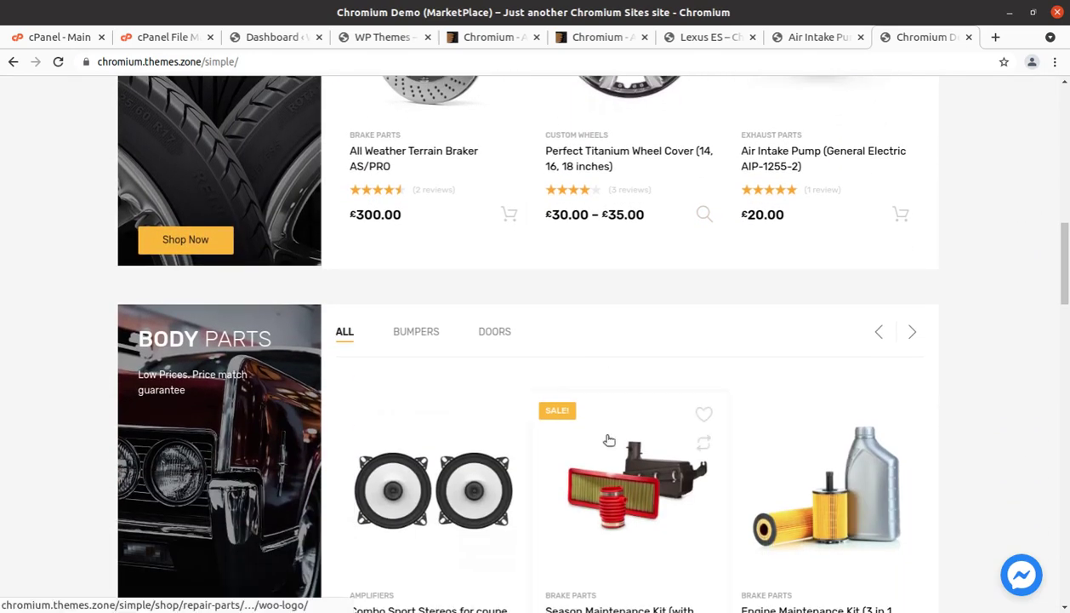
# - Return to the beginning of the MarketPlace home page and view the Shop Departments category list beside the banner
pyautogui.scroll(13, 608, 435)
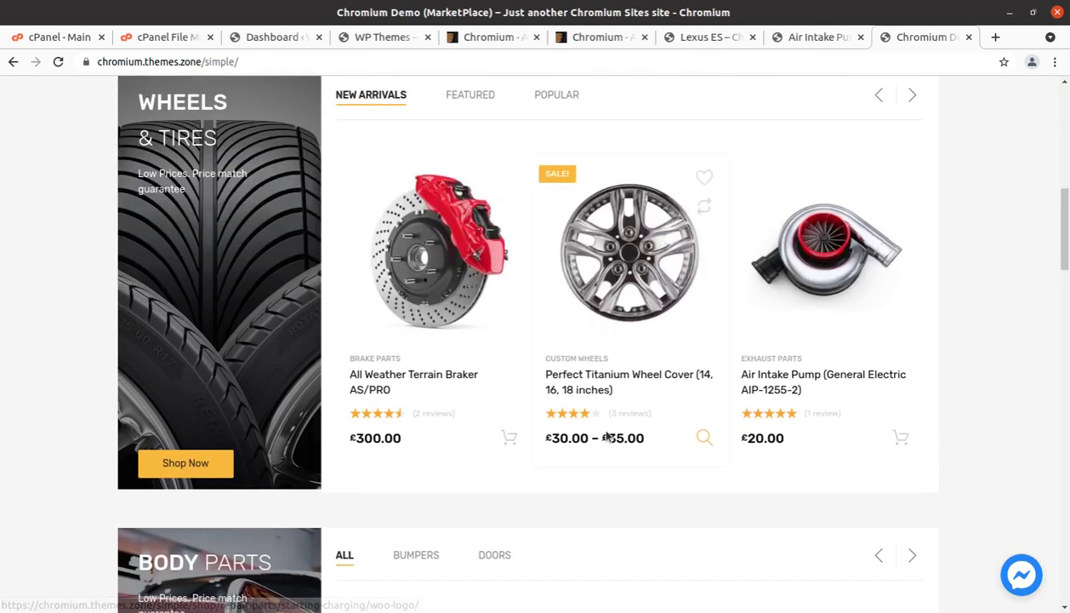
pyautogui.scroll(4, 322, 415)
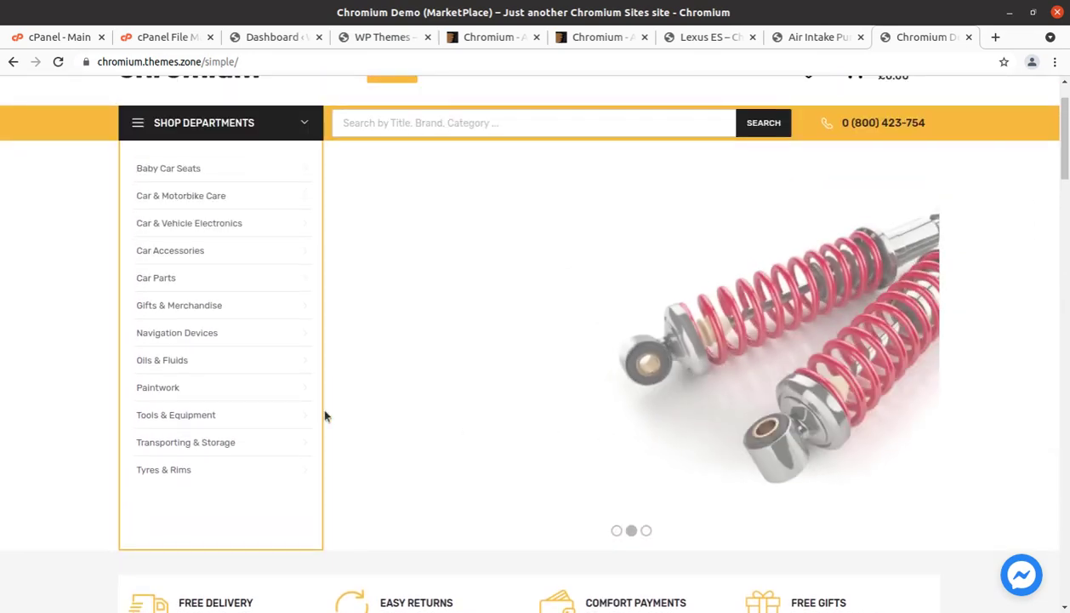
pyautogui.scroll(2, 315, 416)
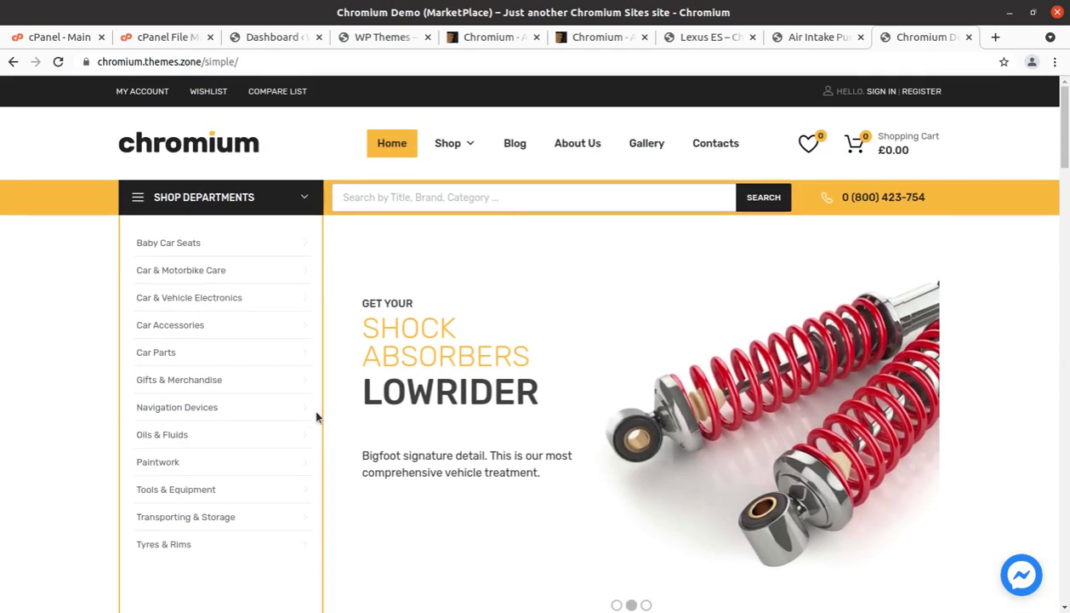
pyautogui.moveTo(145, 264)
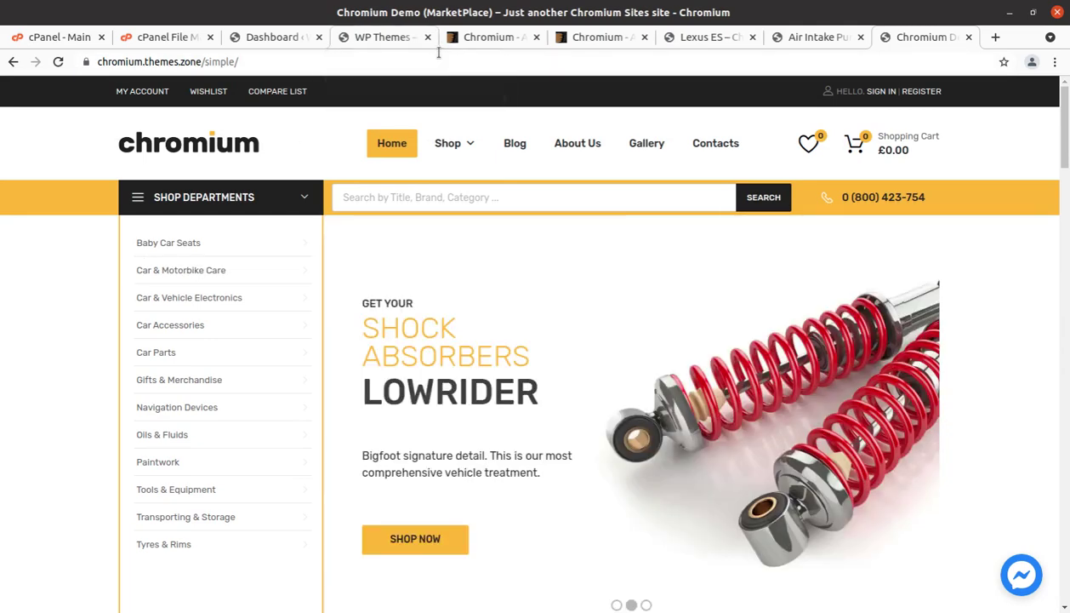
# - Switch to the WP Themes site and its WordPress dashboard, and check the WordPress version and active theme under At a Glance
pyautogui.click(371, 42)
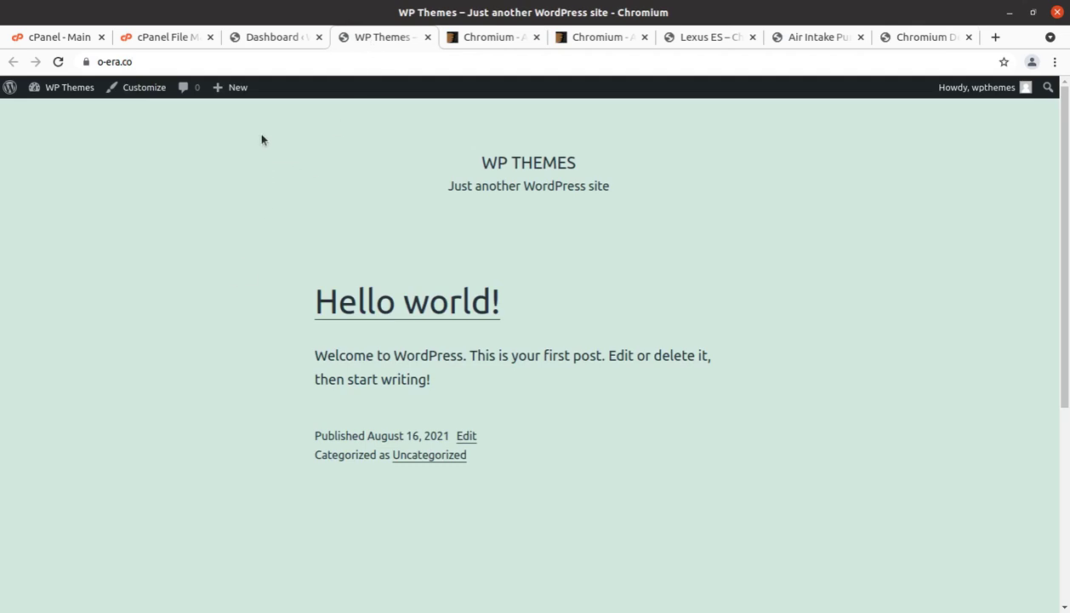
pyautogui.click(264, 43)
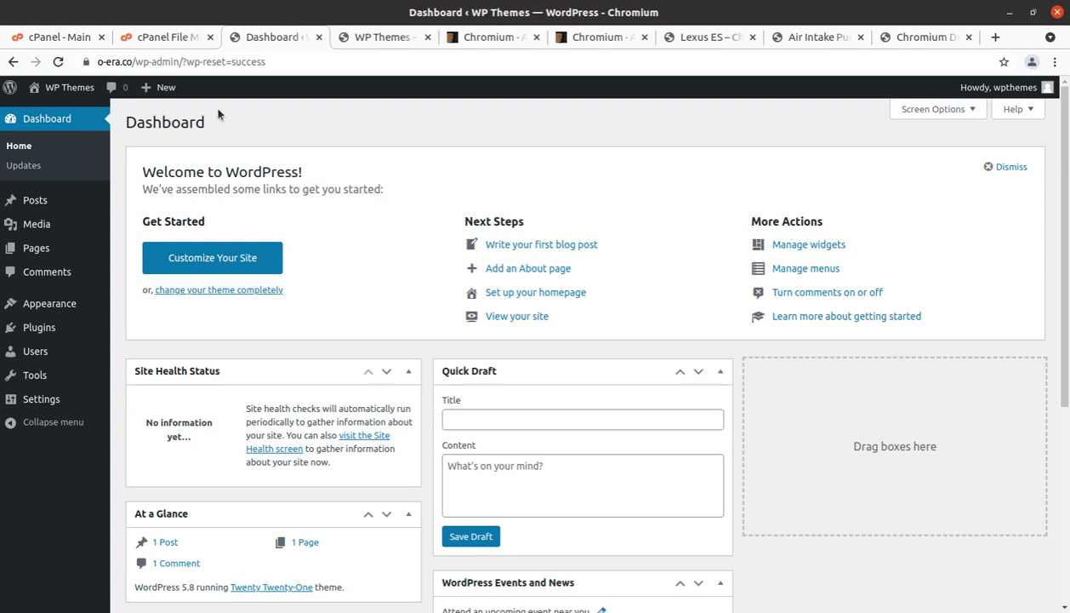
pyautogui.scroll(-3, 55, 423)
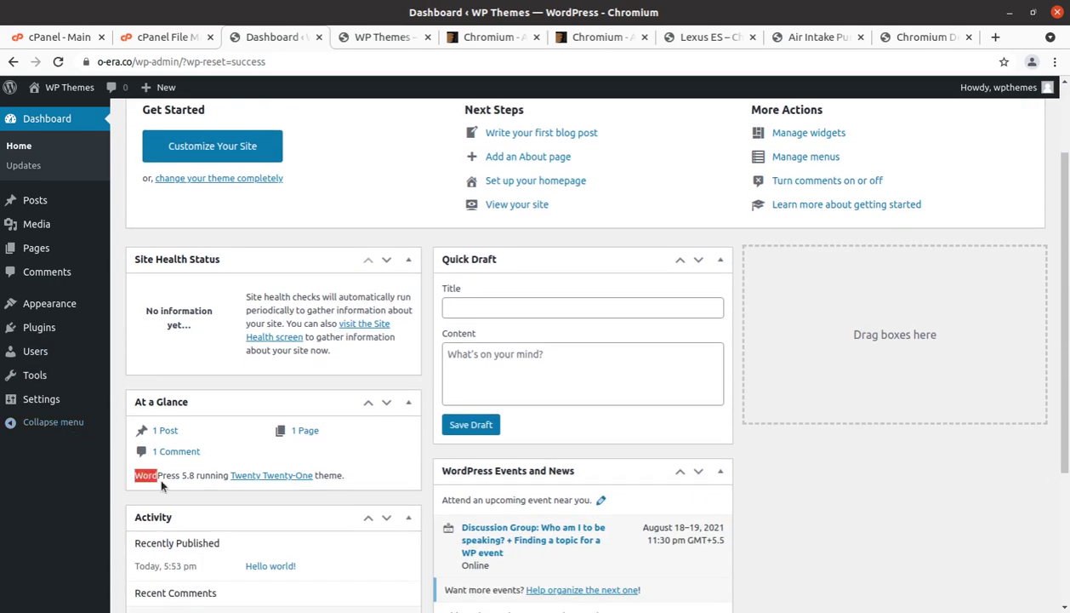
pyautogui.moveTo(161, 482); pyautogui.dragTo(196, 487)
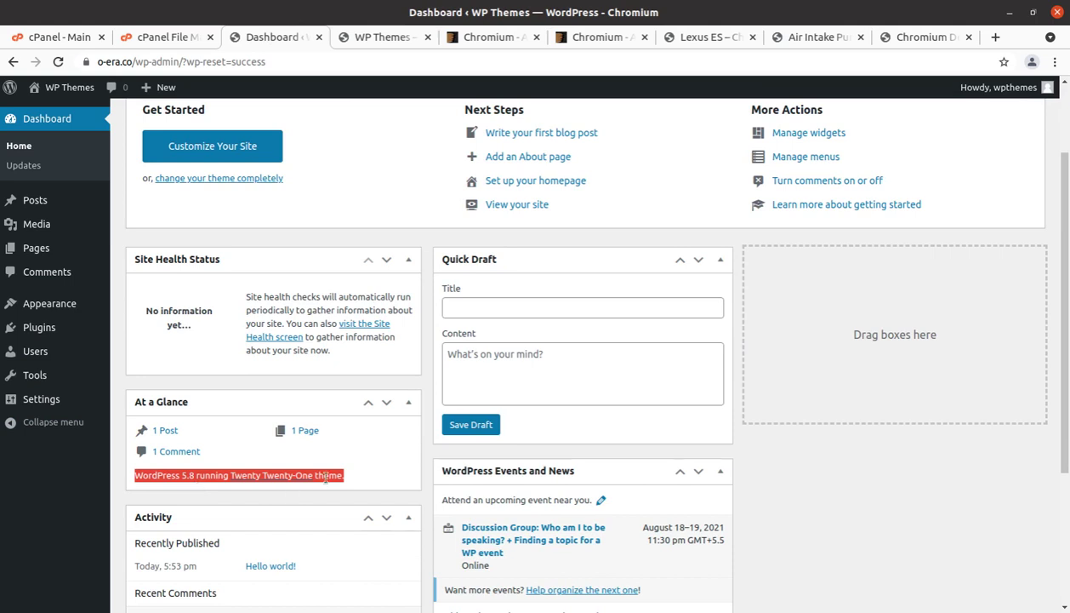
pyautogui.click(377, 472)
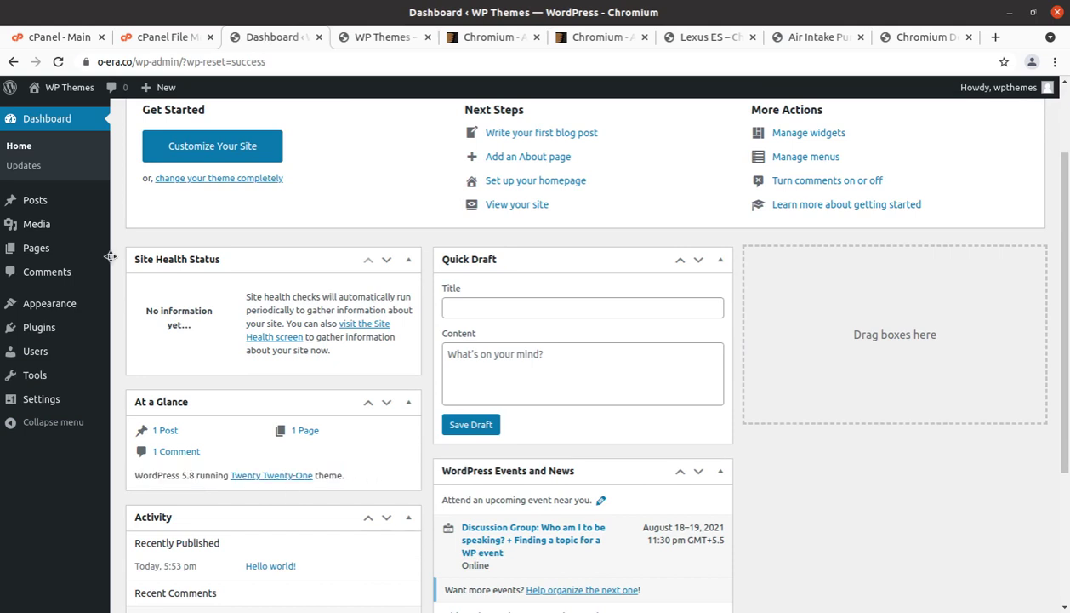
# - Review the folders of the local chromium_v1.3.26 package and locate chromium.zip in its THEME folder
pyautogui.hotkey('alt', 'Tab')
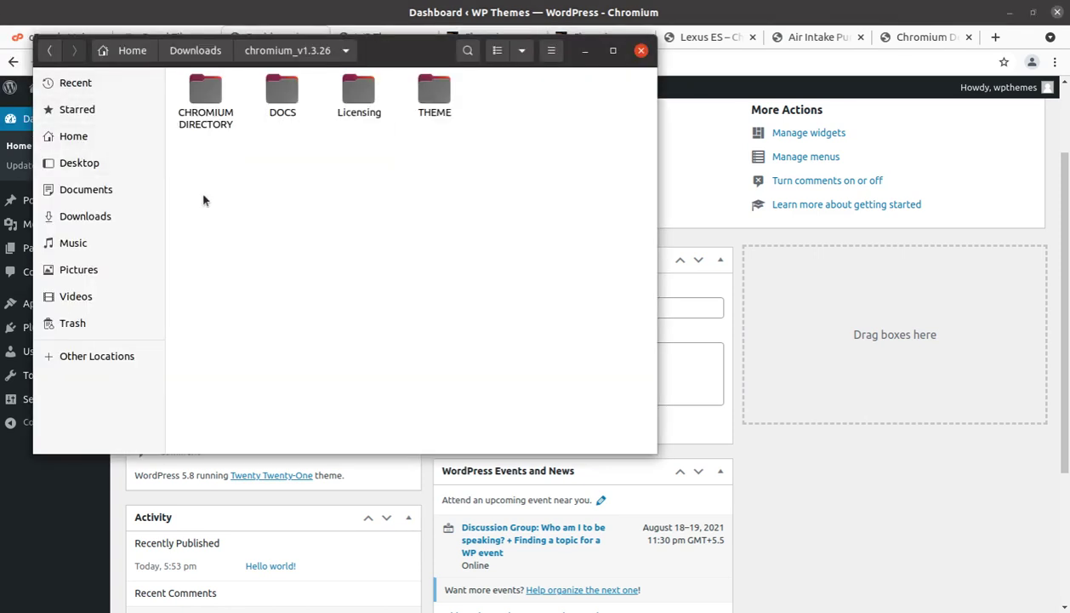
pyautogui.click(207, 89)
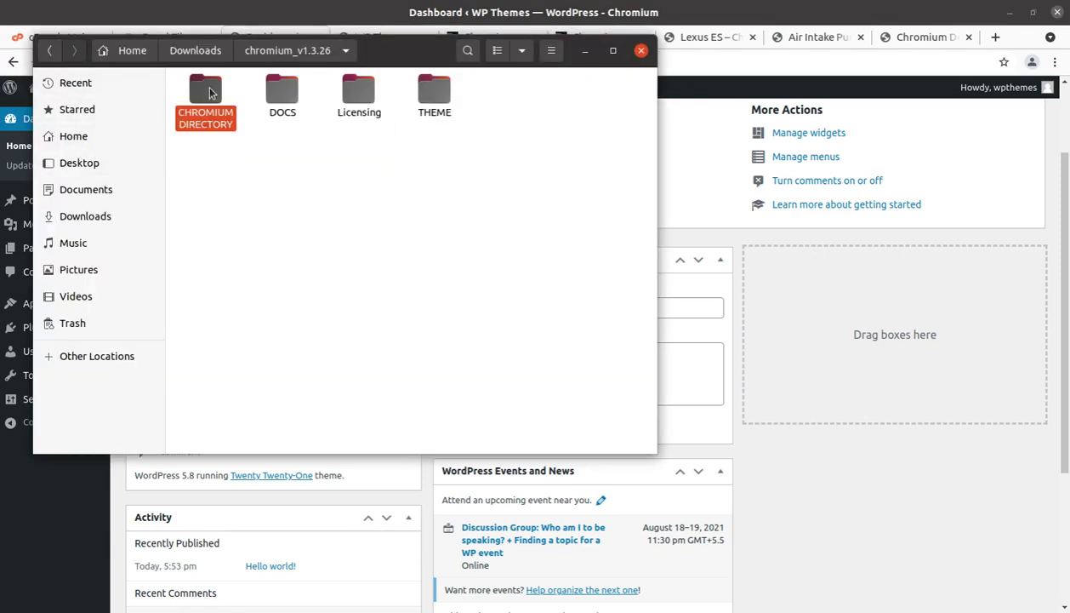
pyautogui.click(281, 94)
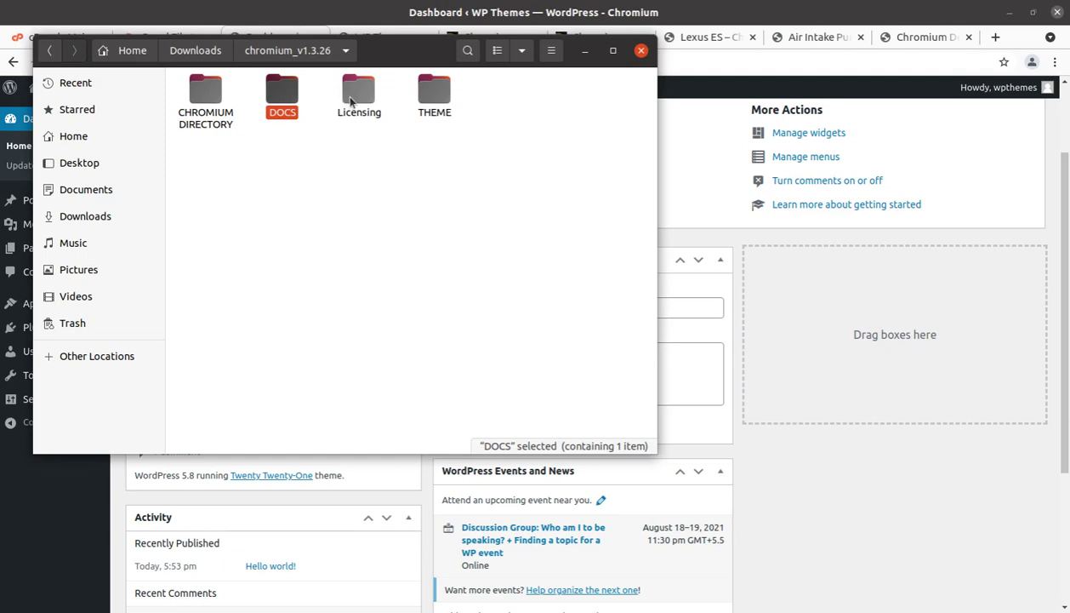
pyautogui.click(345, 94)
pyautogui.click(430, 100)
pyautogui.doubleClick(431, 101)
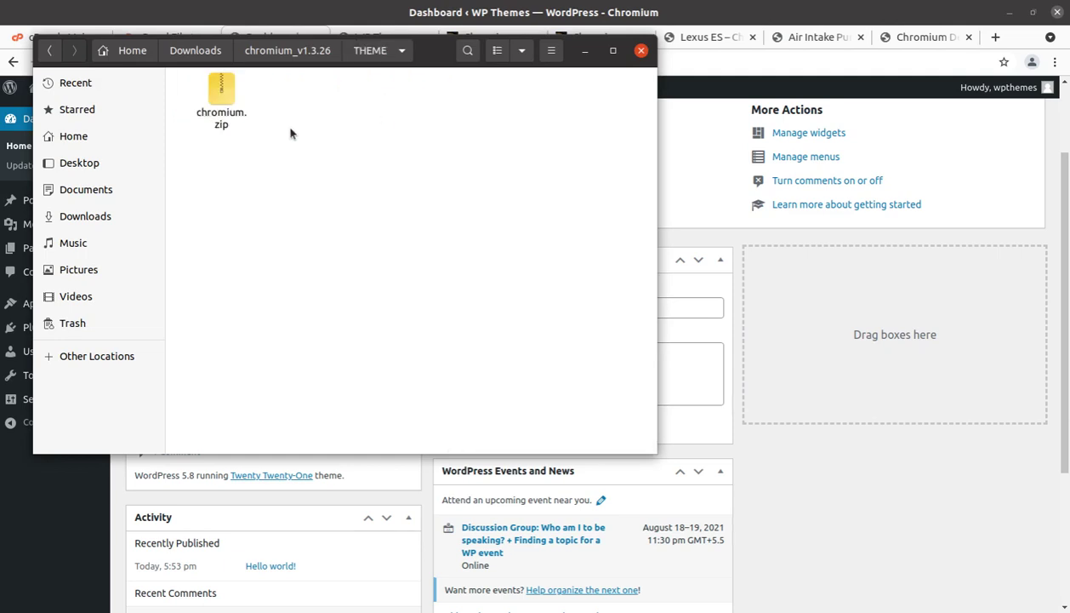
pyautogui.click(223, 125)
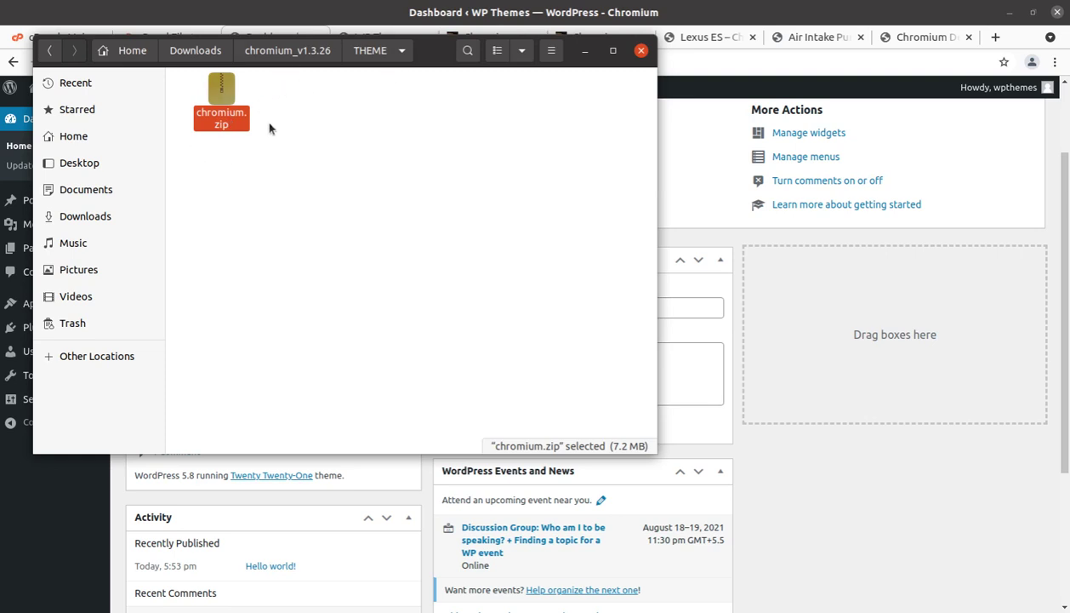
pyautogui.click(584, 53)
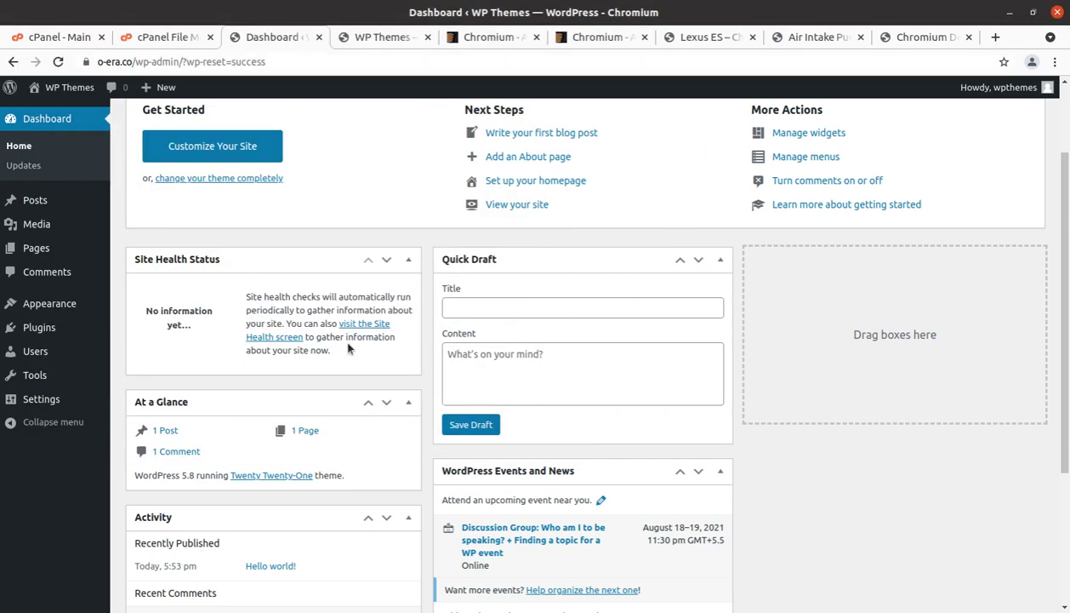
# - Open the WordPress form for adding a new theme by uploading a .zip file
pyautogui.scroll(3, 243, 355)
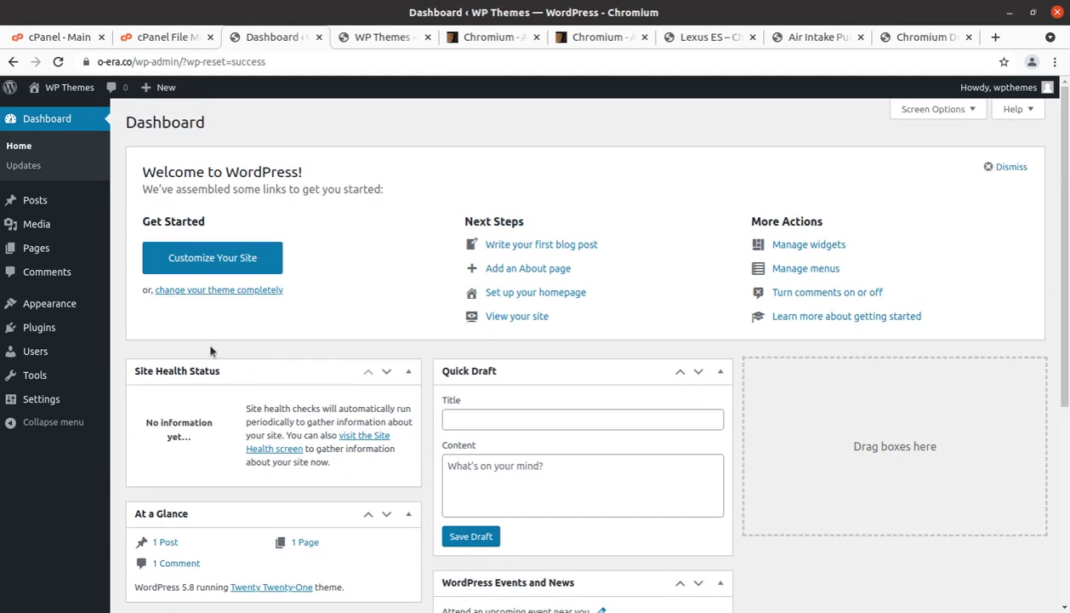
pyautogui.moveTo(32, 318)
pyautogui.moveTo(53, 299)
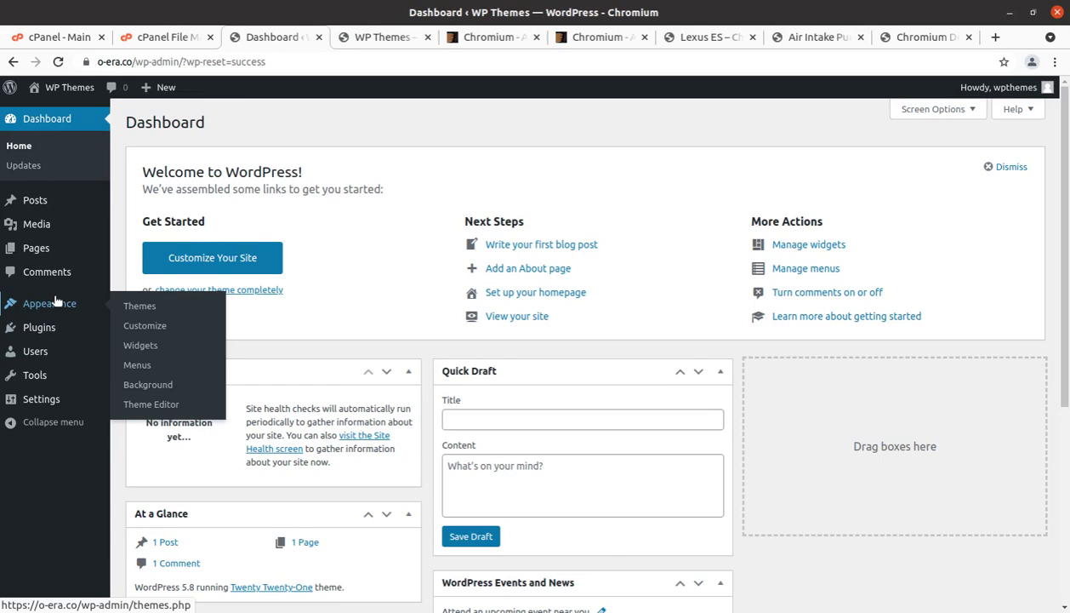
pyautogui.click(138, 307)
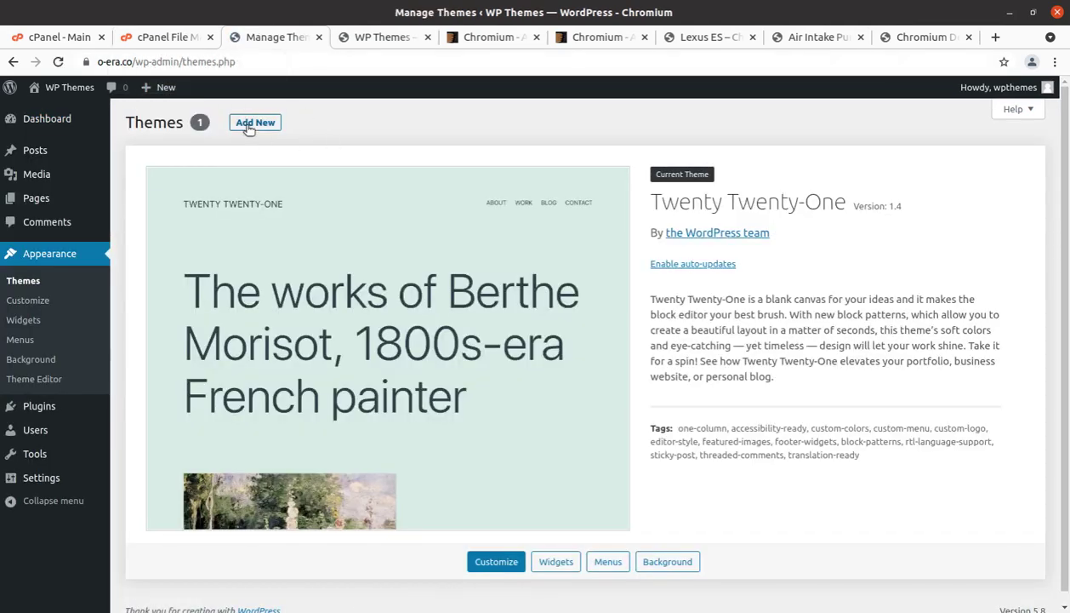
pyautogui.click(248, 125)
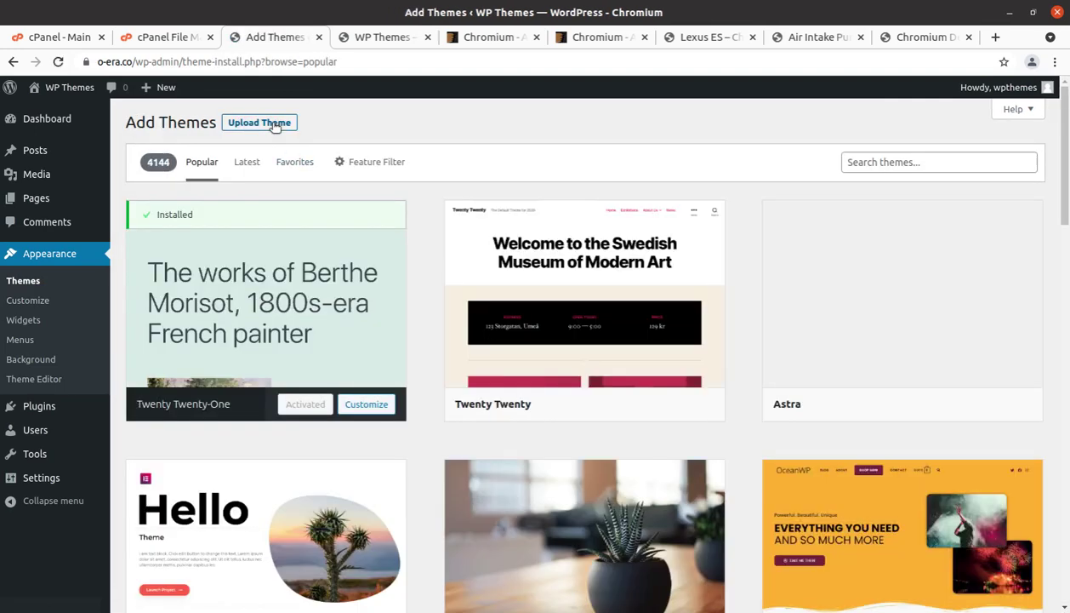
pyautogui.click(275, 125)
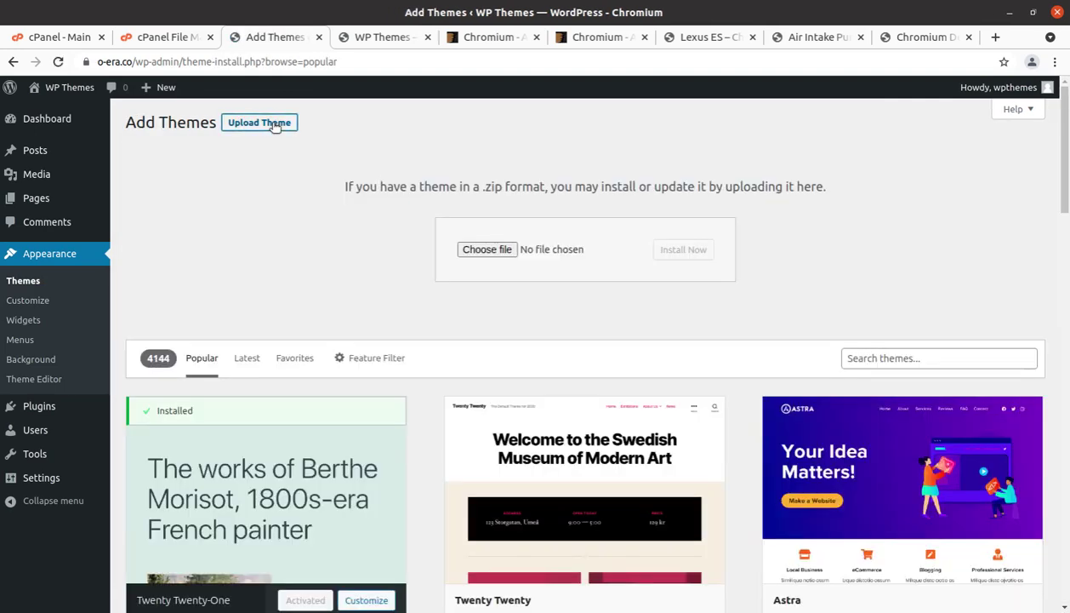
pyautogui.click(473, 248)
pyautogui.doubleClick(279, 91)
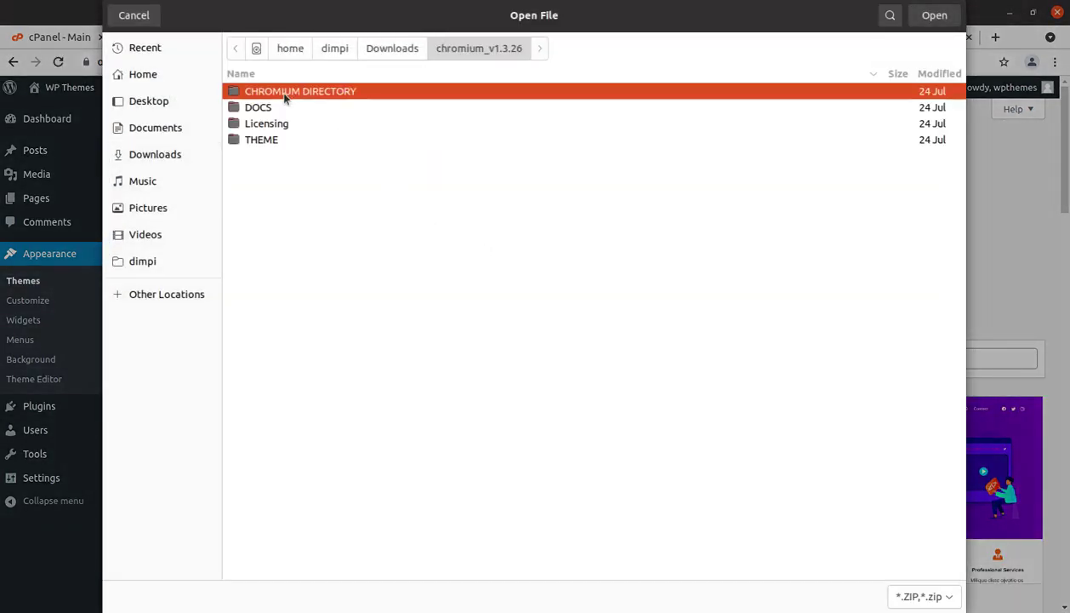
pyautogui.doubleClick(278, 140)
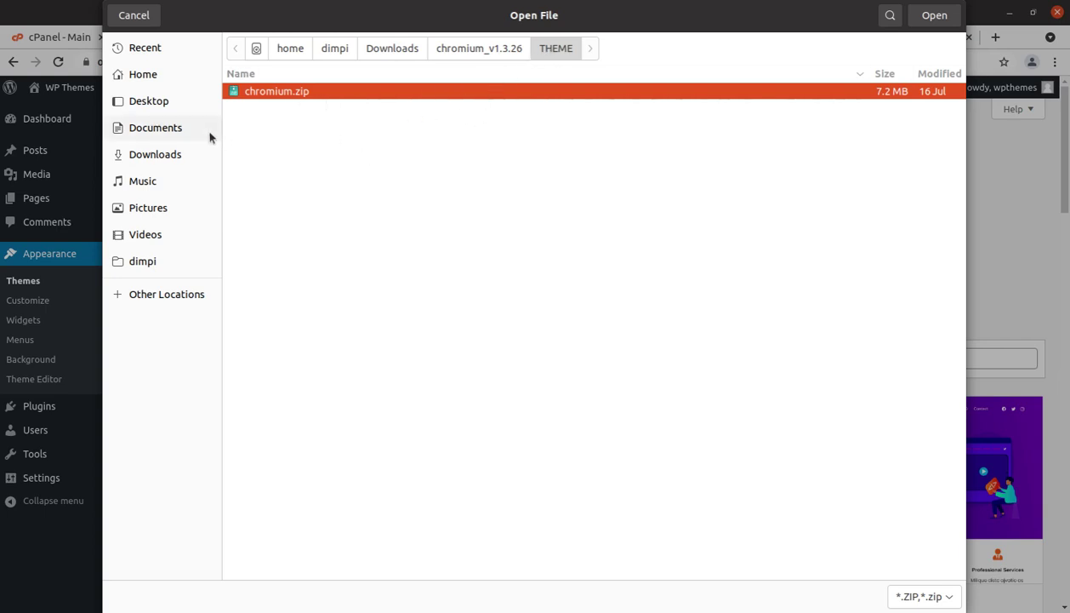
pyautogui.click(134, 17)
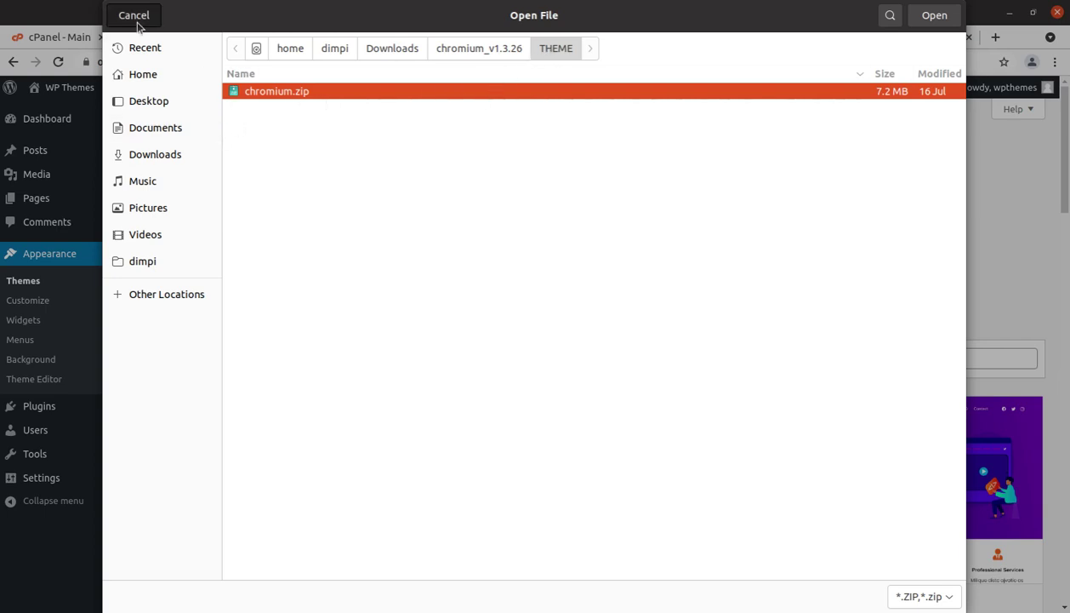
# - Switch to the cPanel File Manager and open the o-era.co/wp-content/themes folder
pyautogui.click(170, 38)
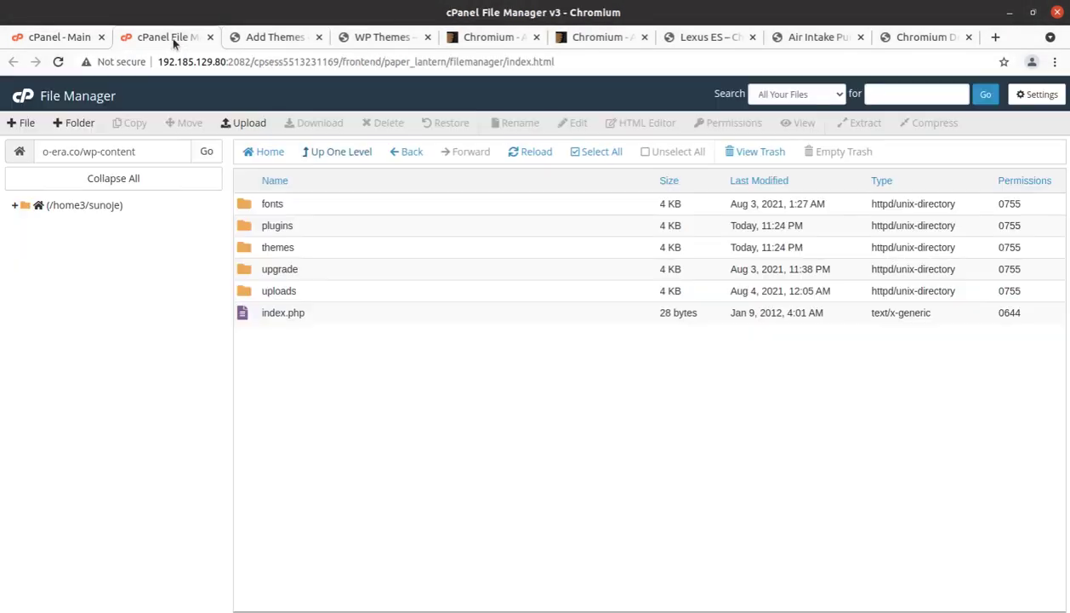
pyautogui.doubleClick(334, 249)
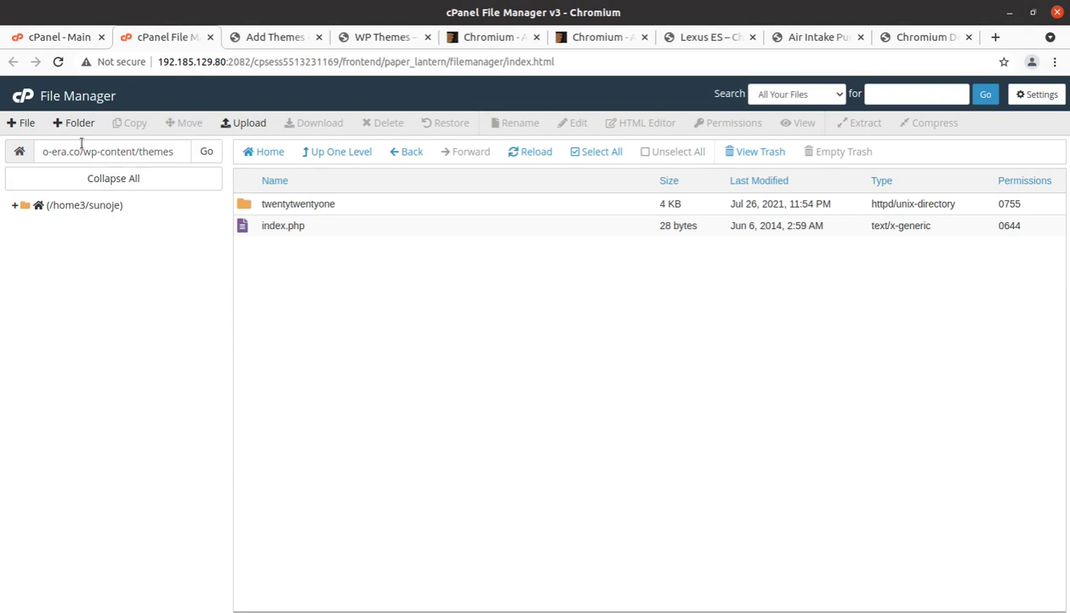
pyautogui.moveTo(81, 149); pyautogui.dragTo(168, 146)
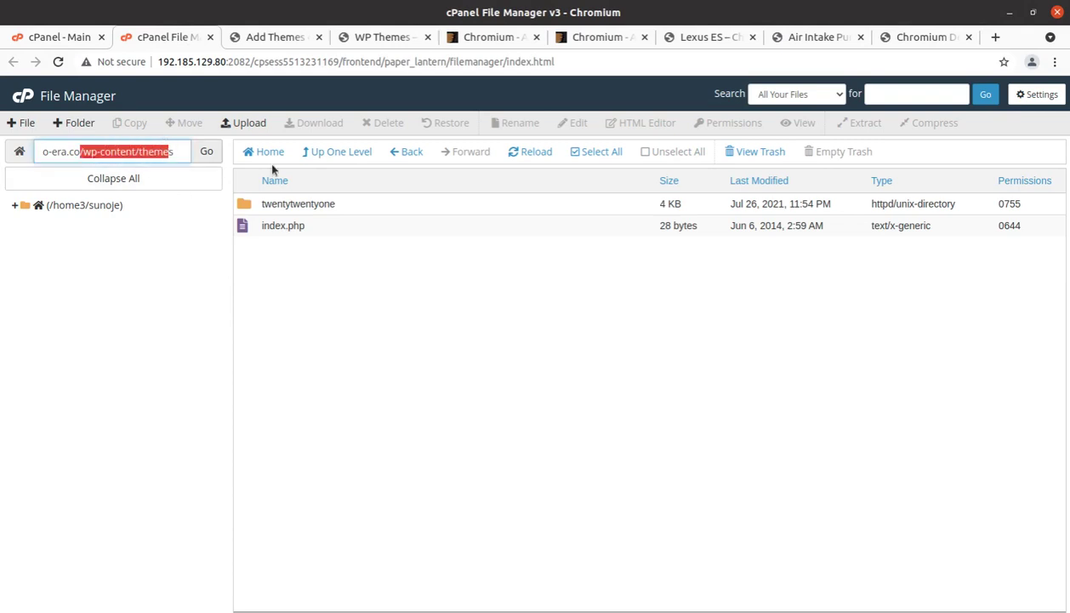
# - Upload chromium.zip from the chromium_v1.3.26 package's THEME folder to wp-content/themes and check the upload progress
pyautogui.click(249, 125)
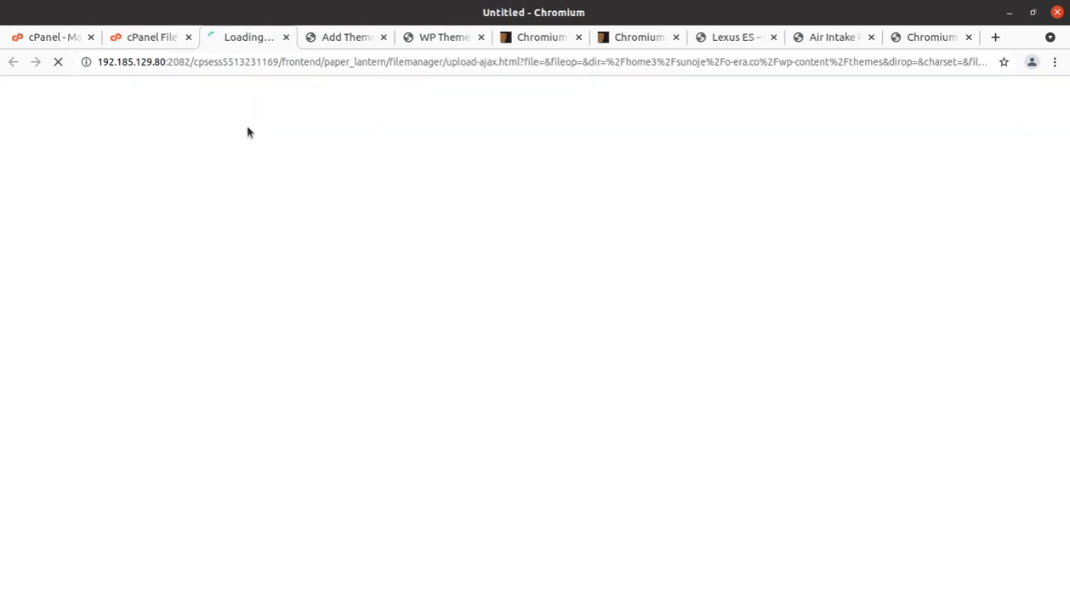
pyautogui.click(526, 321)
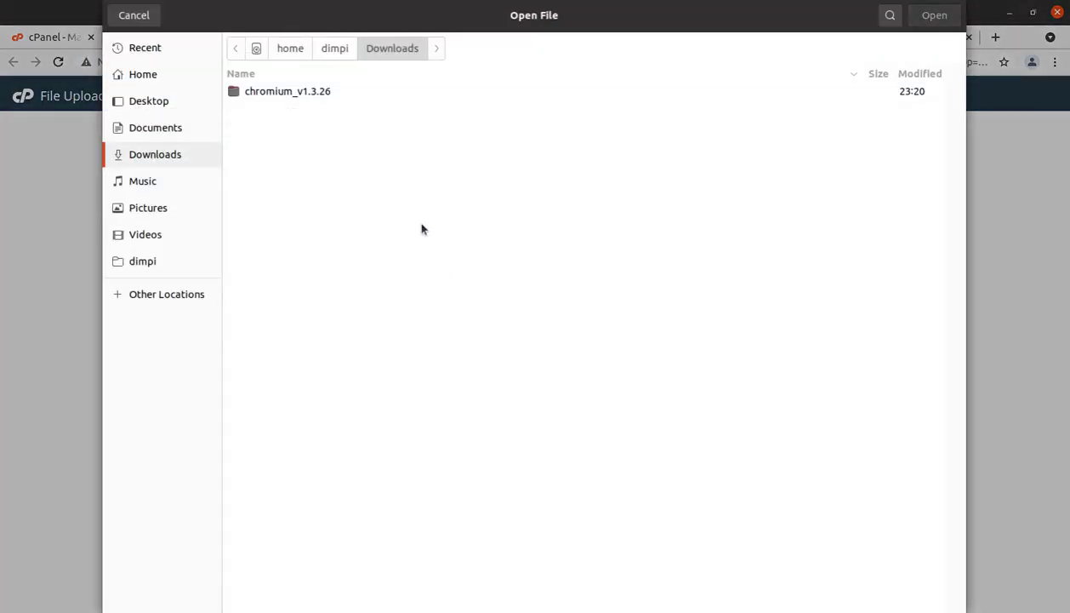
pyautogui.doubleClick(282, 94)
pyautogui.doubleClick(268, 143)
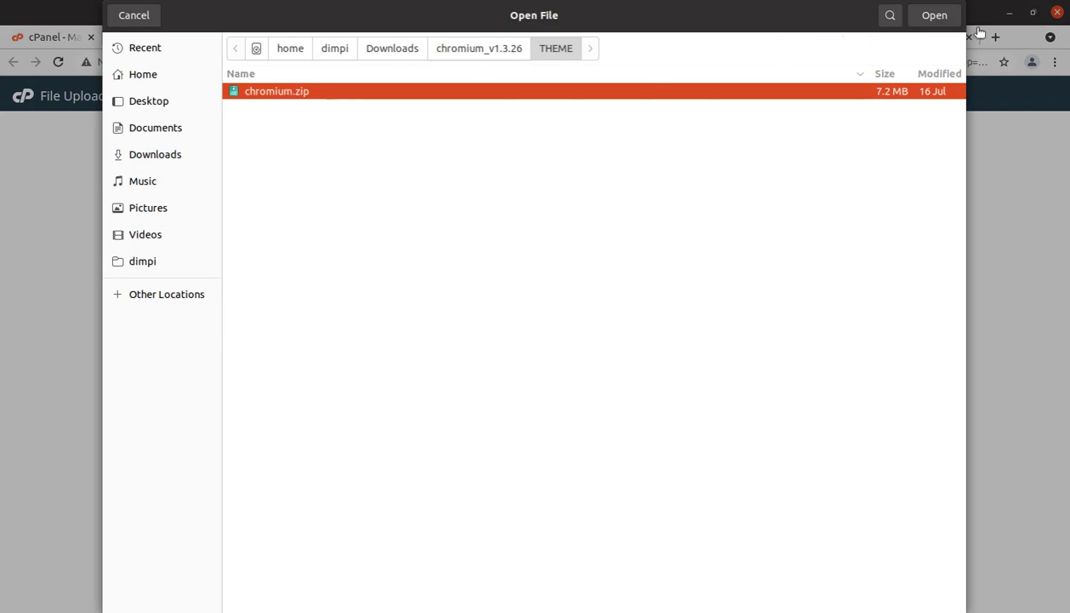
pyautogui.click(936, 17)
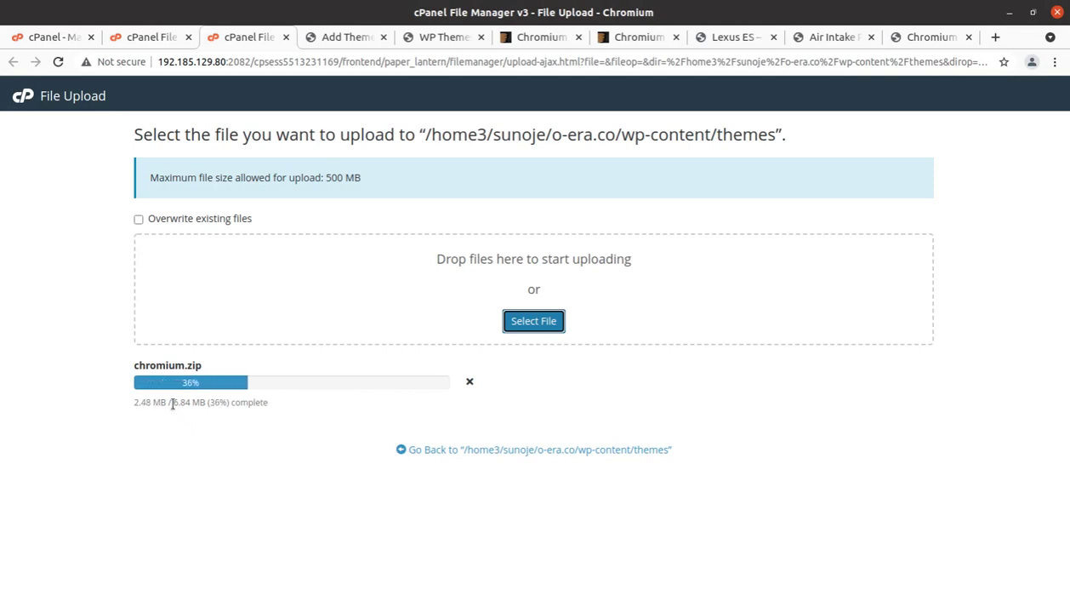
pyautogui.click(353, 37)
pyautogui.click(247, 38)
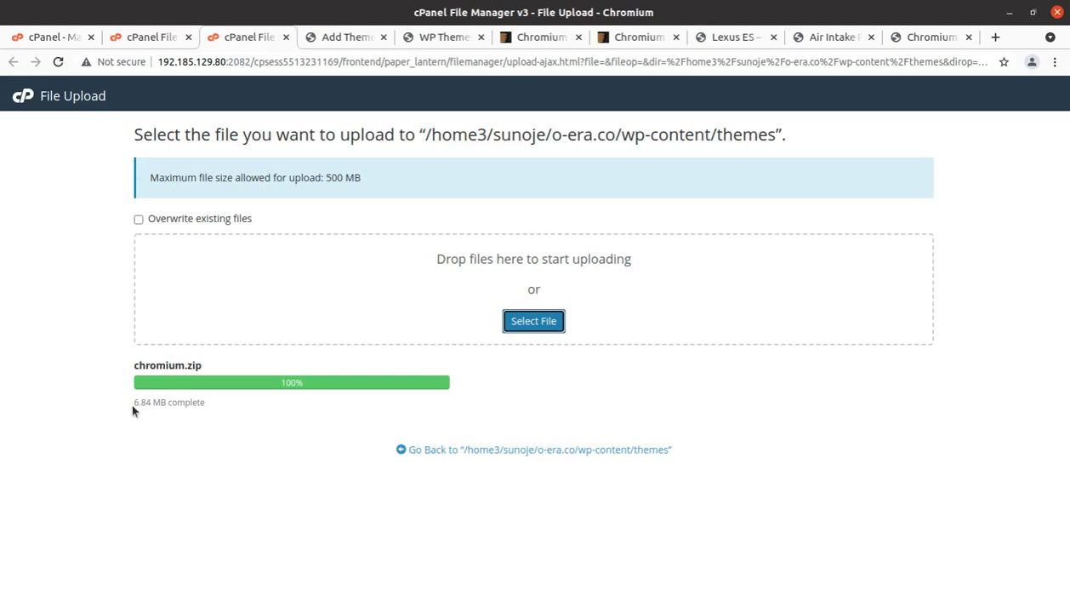
pyautogui.moveTo(132, 400); pyautogui.dragTo(144, 406)
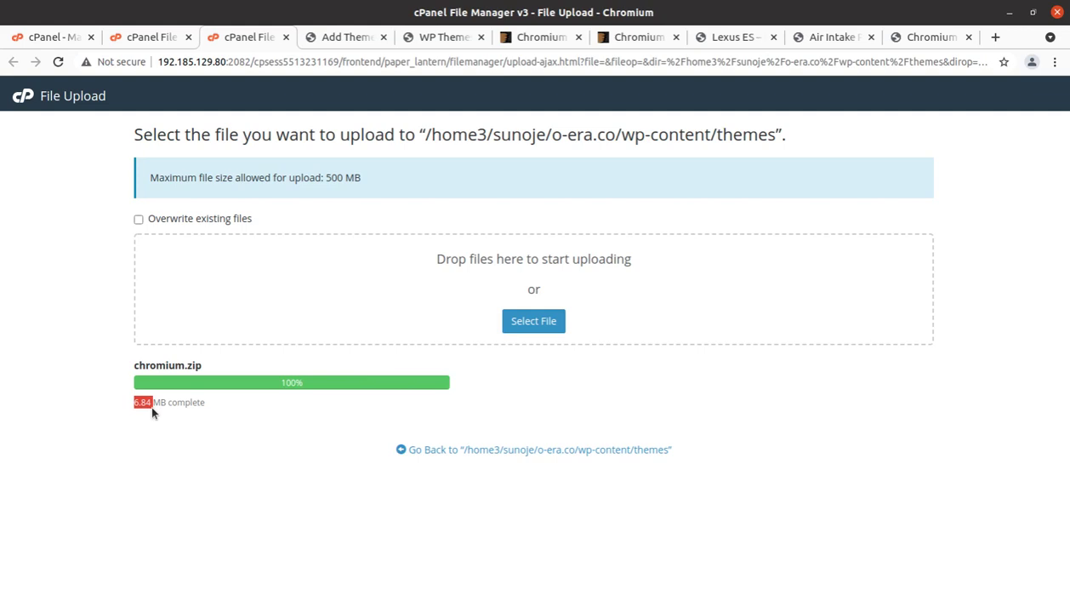
pyautogui.click(522, 42)
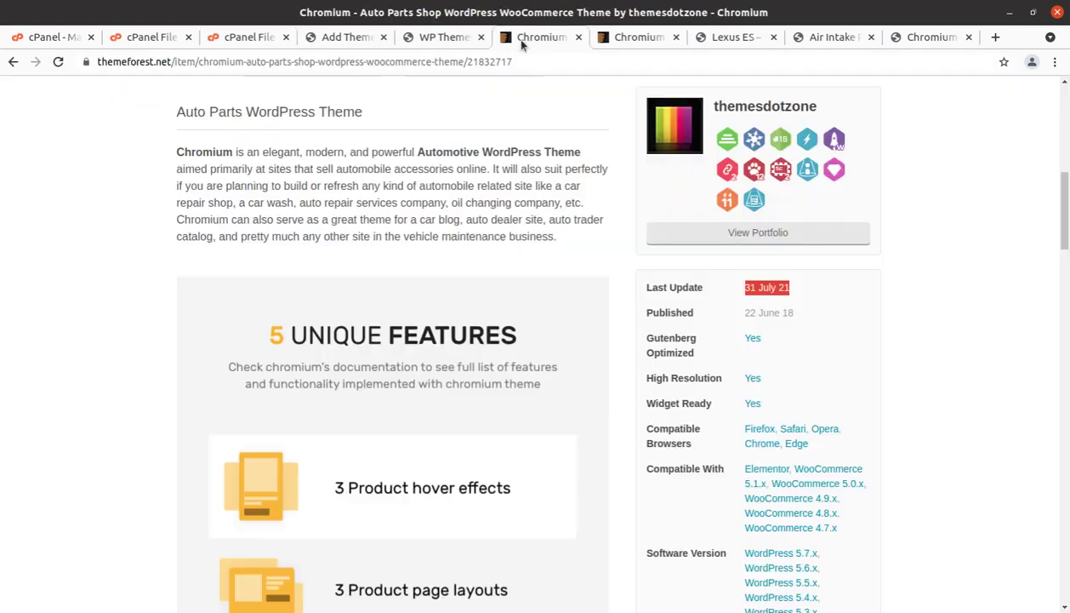
pyautogui.scroll(2, 655, 438)
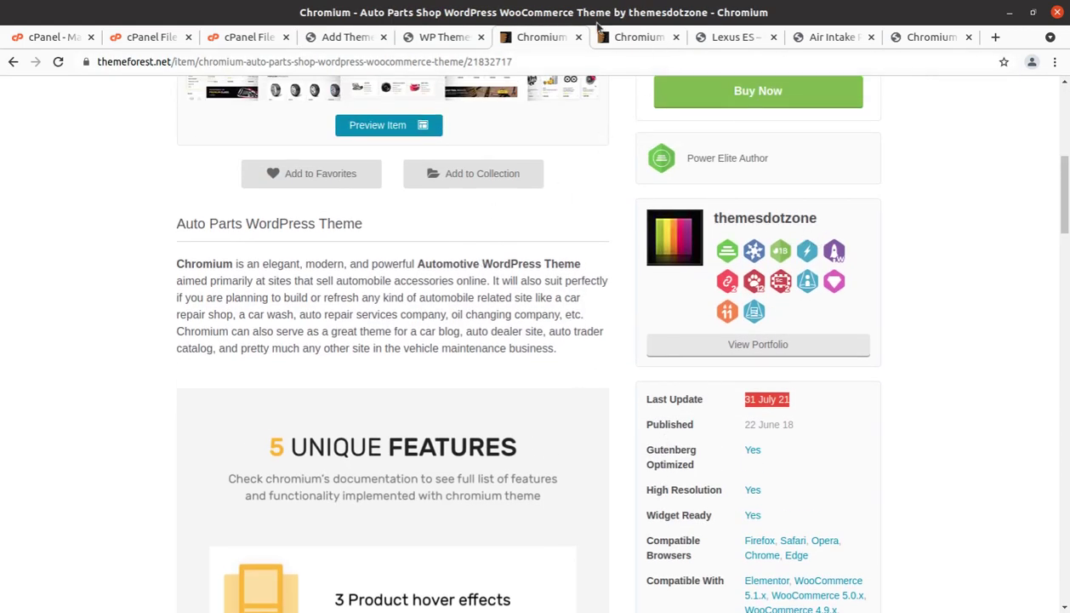
pyautogui.click(624, 40)
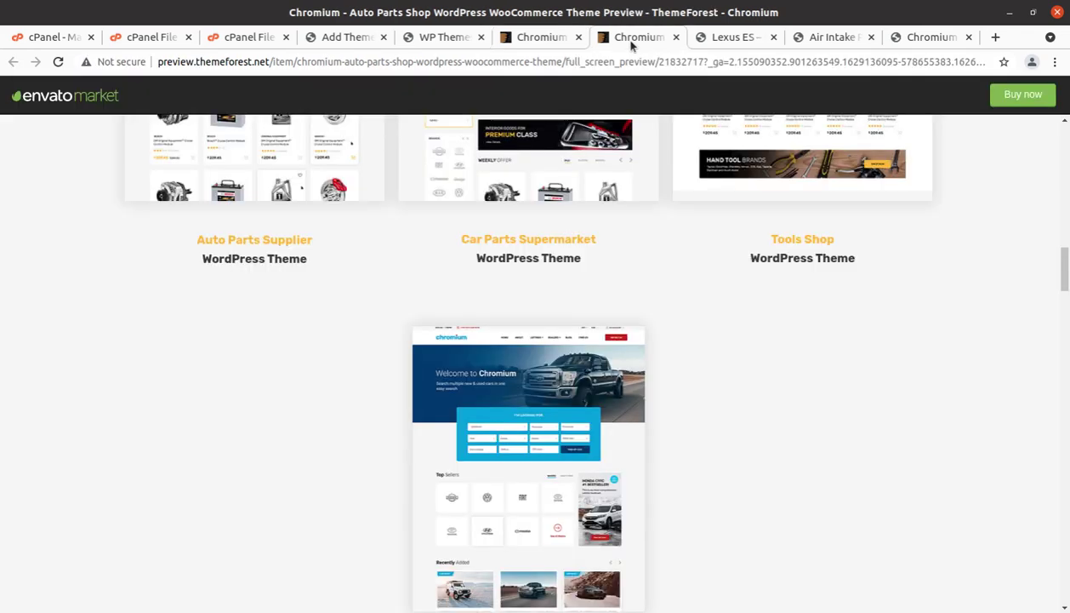
pyautogui.click(460, 37)
pyautogui.click(349, 40)
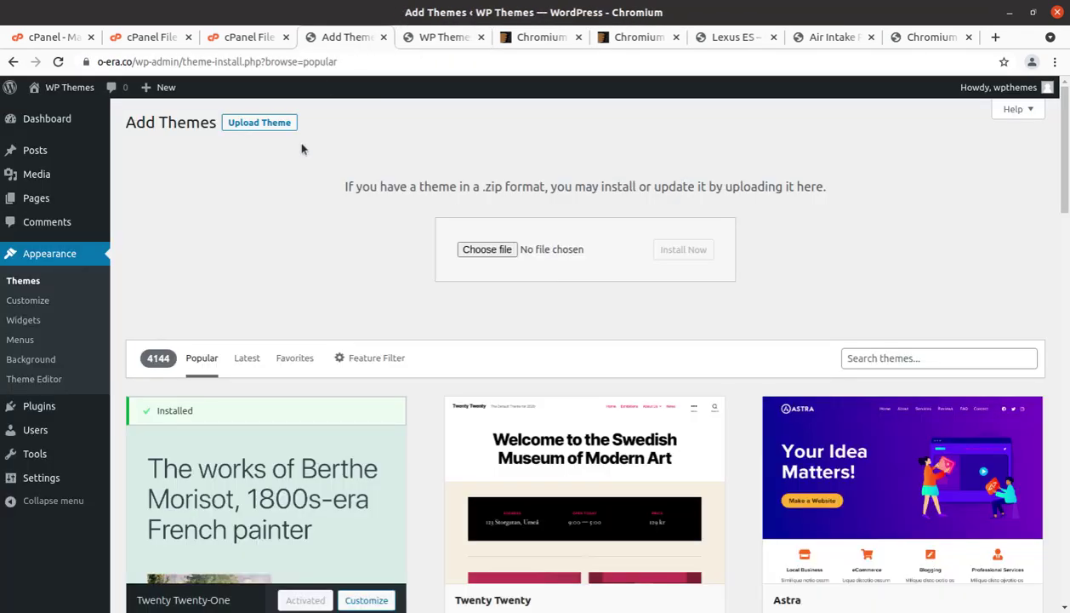
pyautogui.click(227, 39)
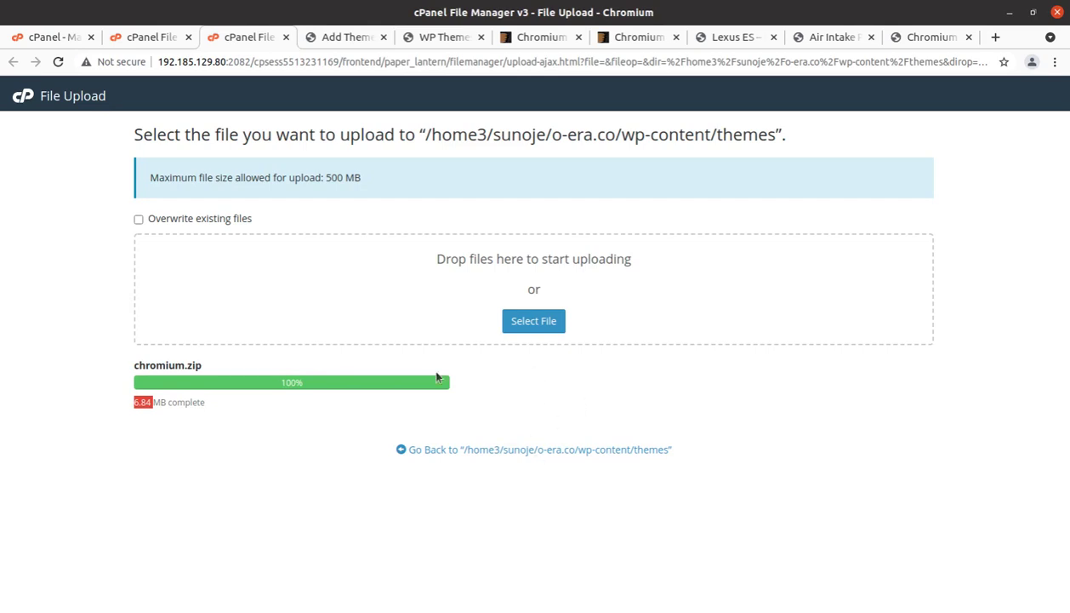
pyautogui.click(347, 37)
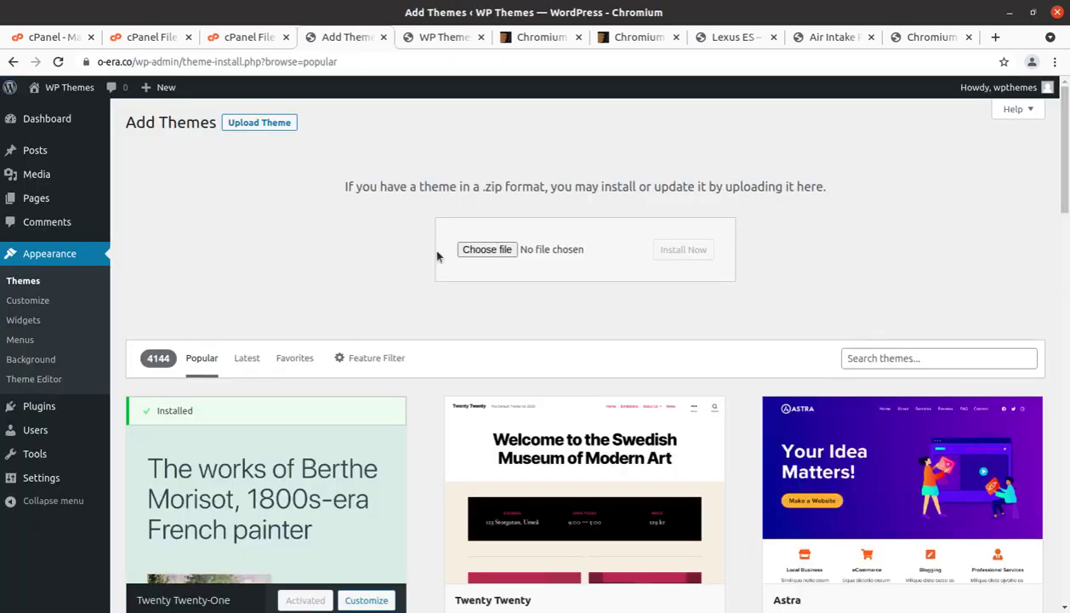
pyautogui.click(228, 40)
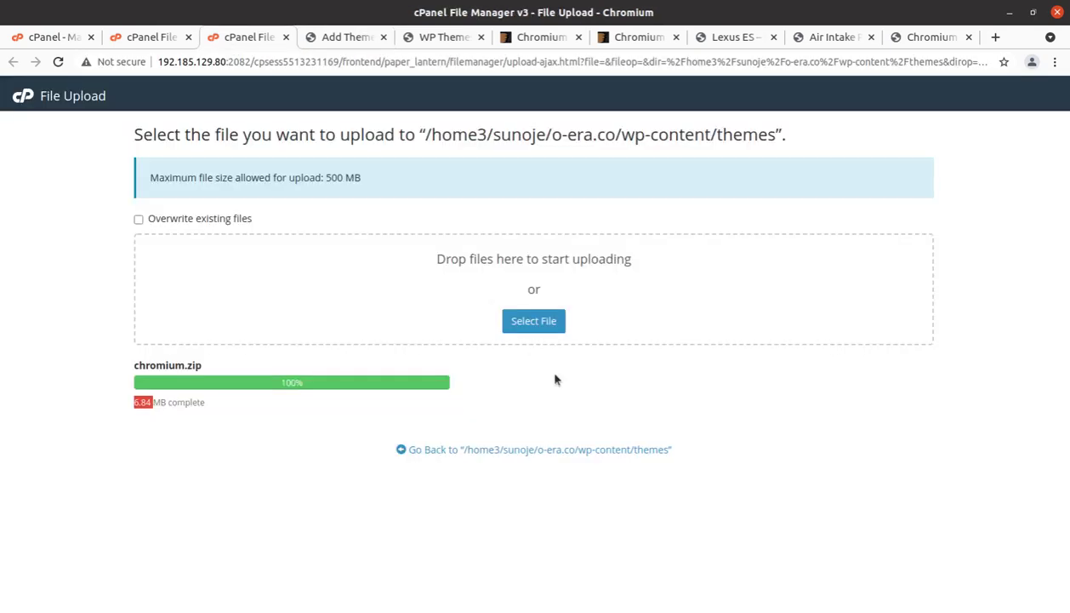
# - Close the upload page, extract chromium.zip into /o-era.co/wp-content/themes in the cPanel File Manager and refresh the file list
pyautogui.hotkey('ctrl', 'w')
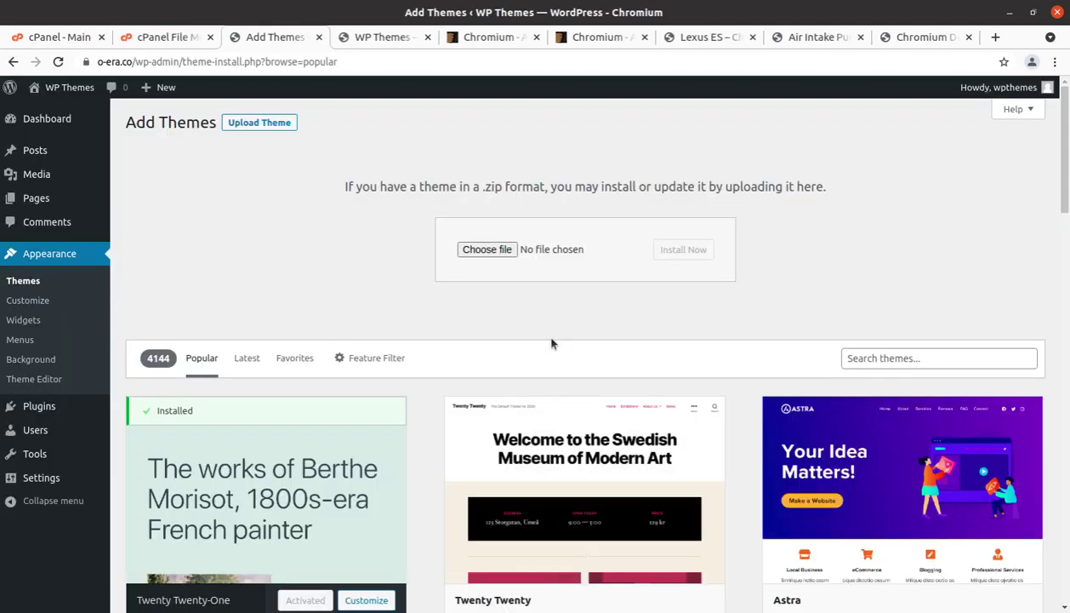
pyautogui.click(174, 40)
pyautogui.click(357, 228)
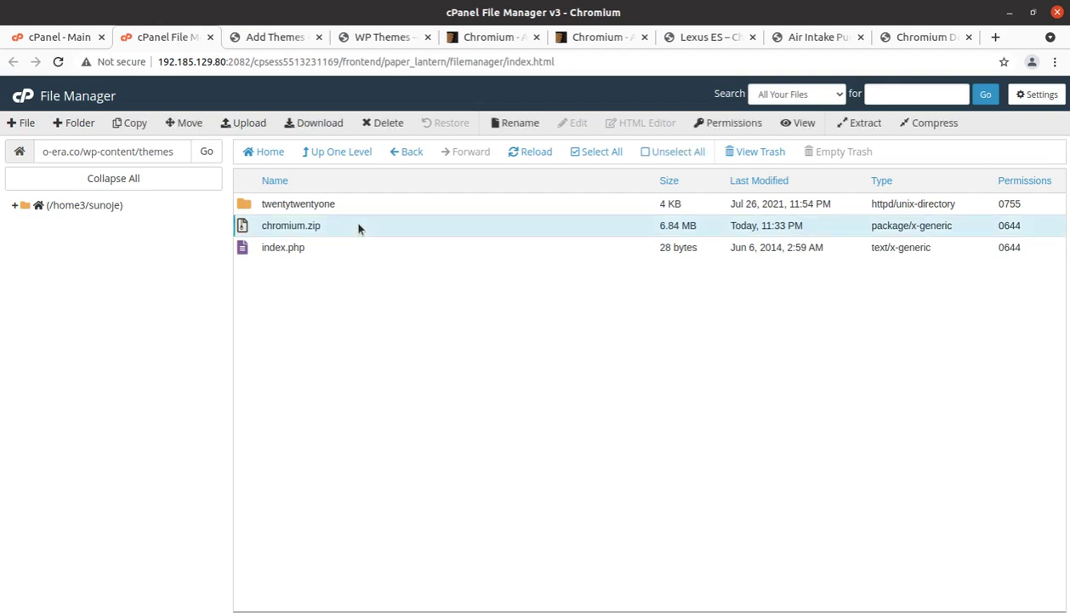
pyautogui.rightClick(358, 227)
pyautogui.click(395, 380)
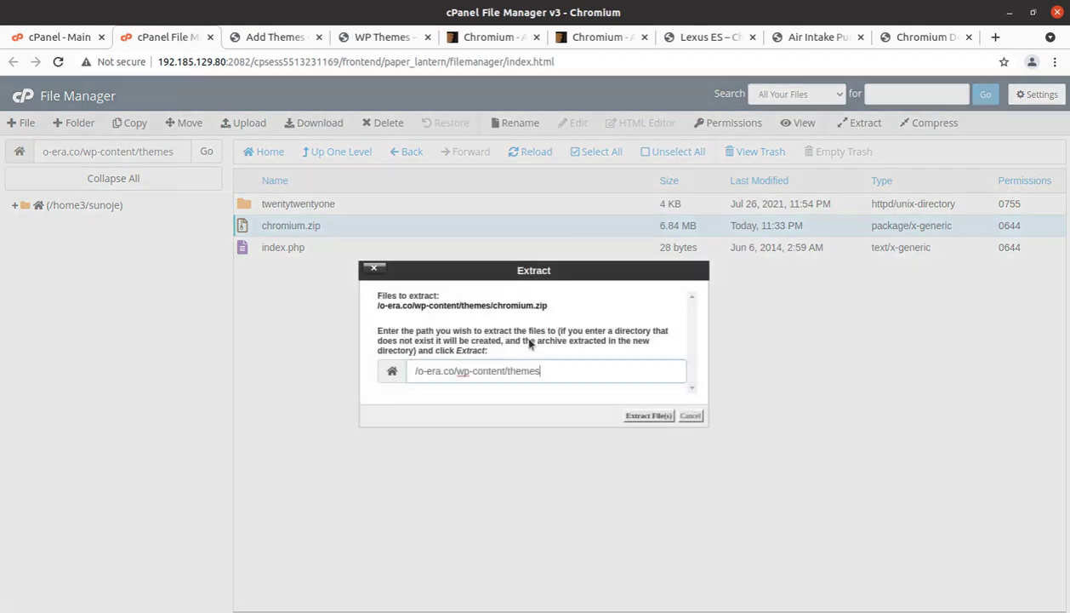
pyautogui.click(638, 421)
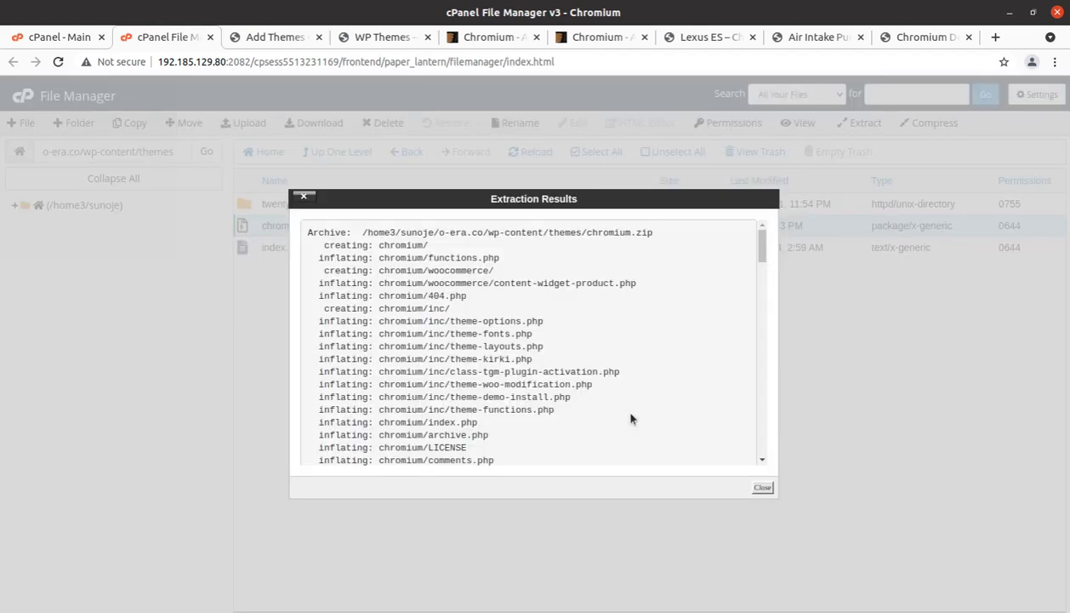
pyautogui.click(763, 488)
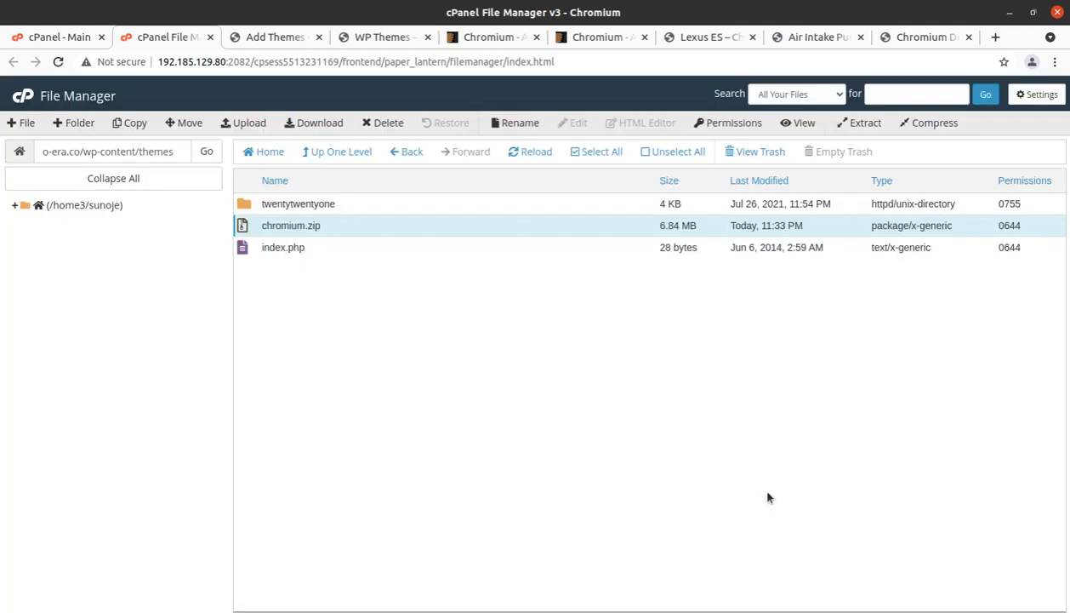
pyautogui.click(528, 153)
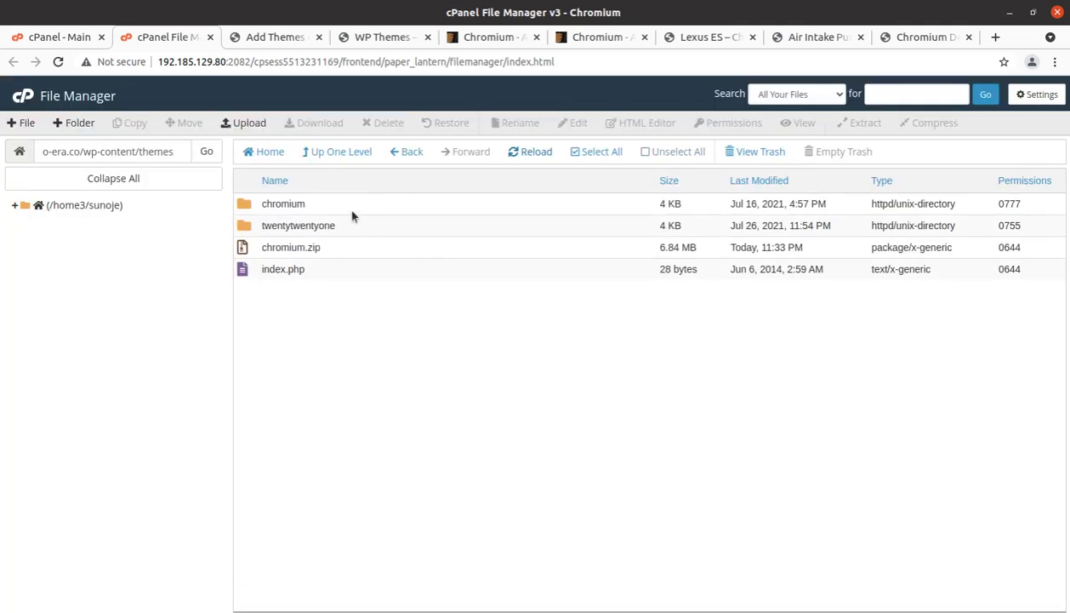
# - Examine the contents of the extracted chromium folder and return to the themes folder
pyautogui.doubleClick(352, 209)
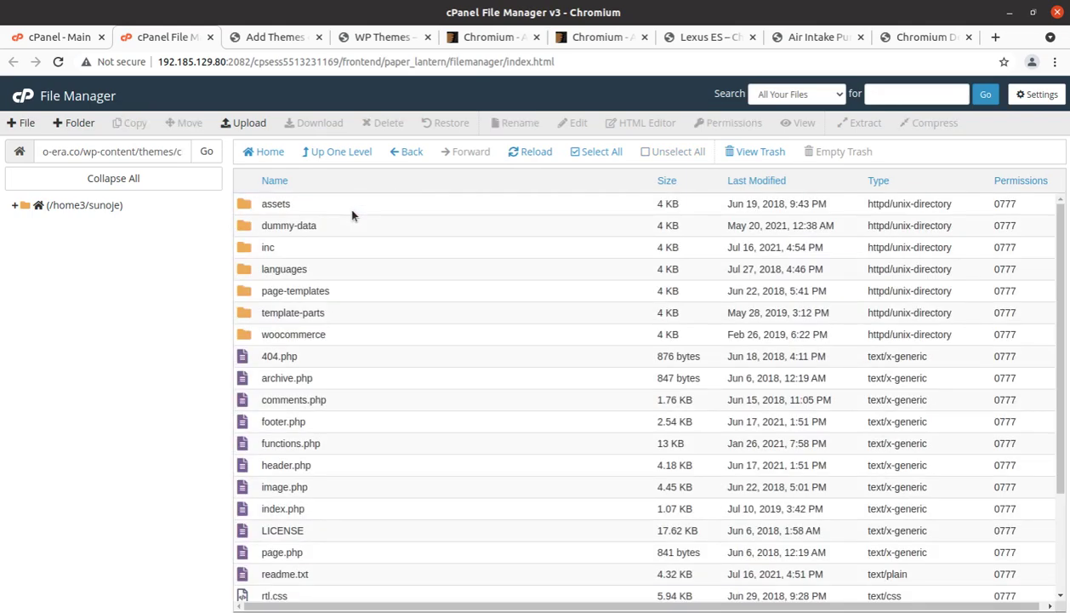
pyautogui.scroll(-3, 352, 215)
pyautogui.scroll(3, 361, 289)
pyautogui.scroll(-3, 383, 358)
pyautogui.scroll(3, 383, 357)
pyautogui.click(332, 152)
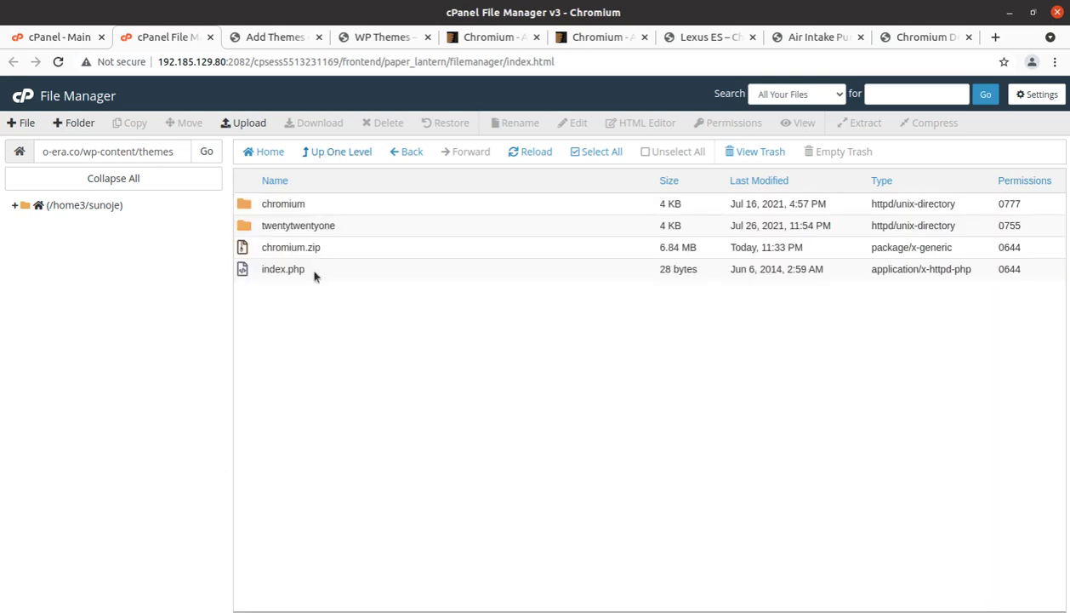
# - Delete chromium.zip permanently from the themes folder, skipping the trash
pyautogui.click(346, 250)
pyautogui.click(383, 123)
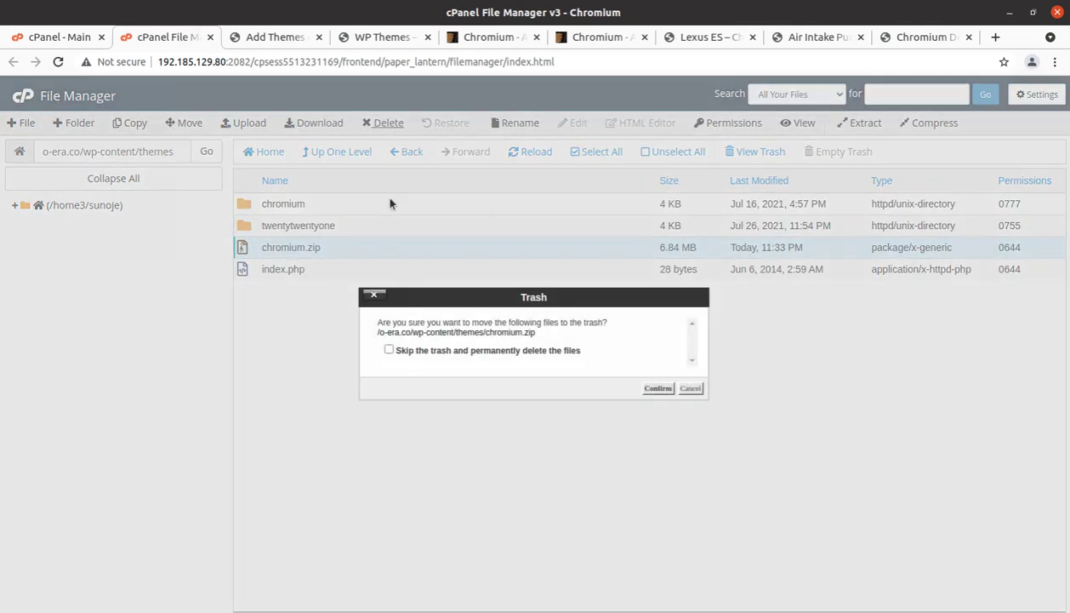
pyautogui.click(390, 349)
pyautogui.click(657, 389)
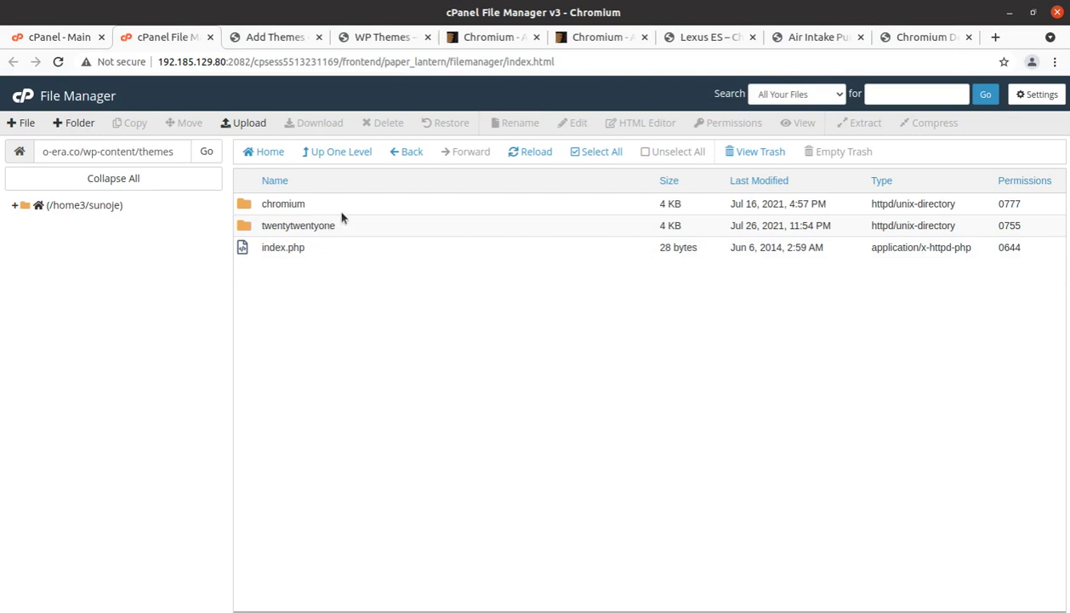
# - Switch to the WordPress admin, check the Chromium theme's details and version, and activate the theme
pyautogui.click(290, 39)
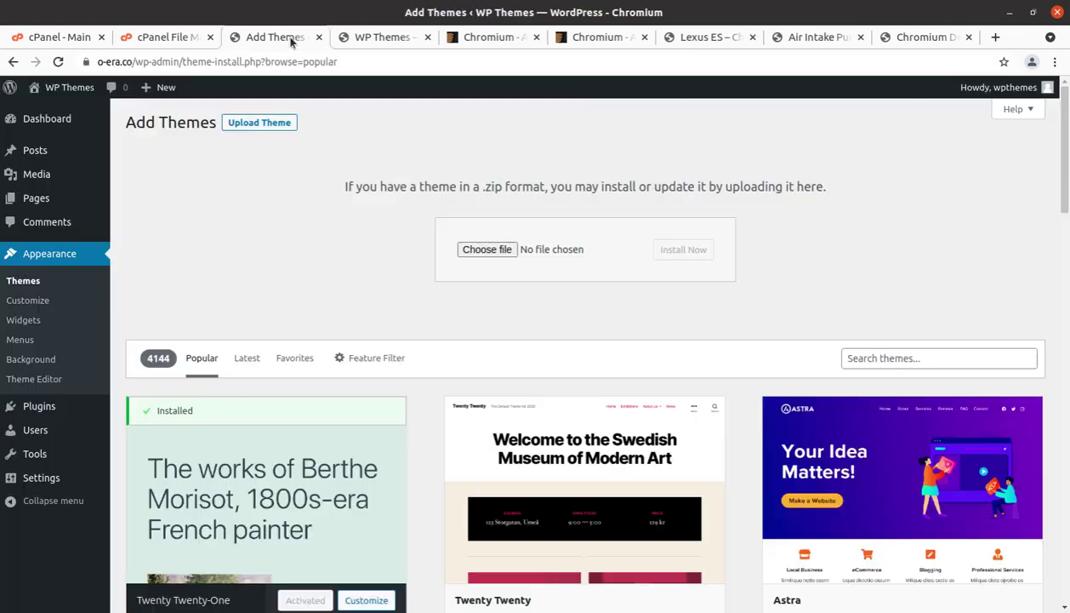
pyautogui.click(32, 285)
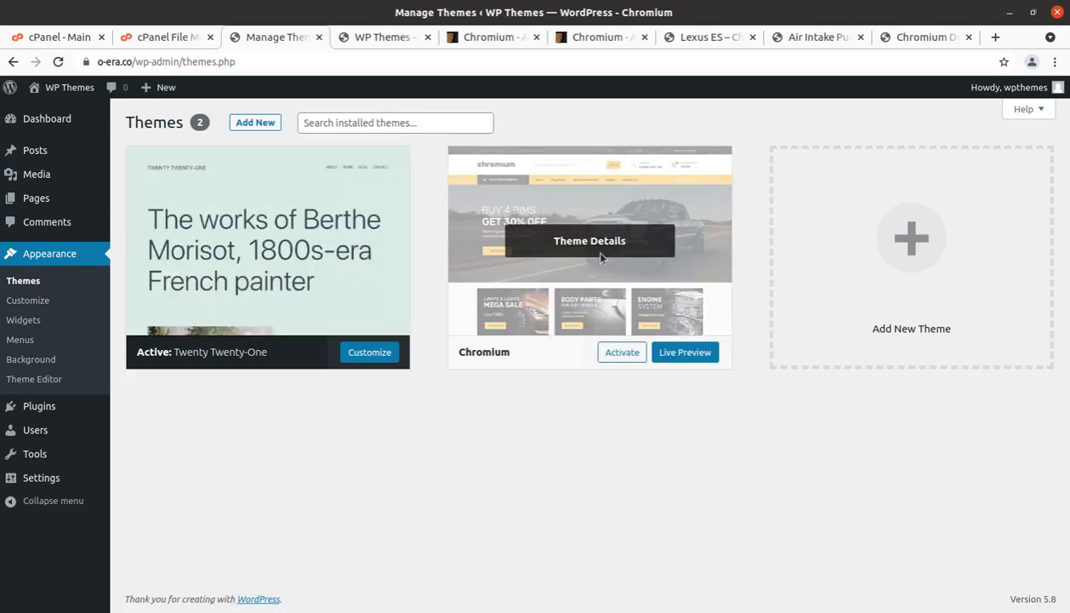
pyautogui.click(599, 254)
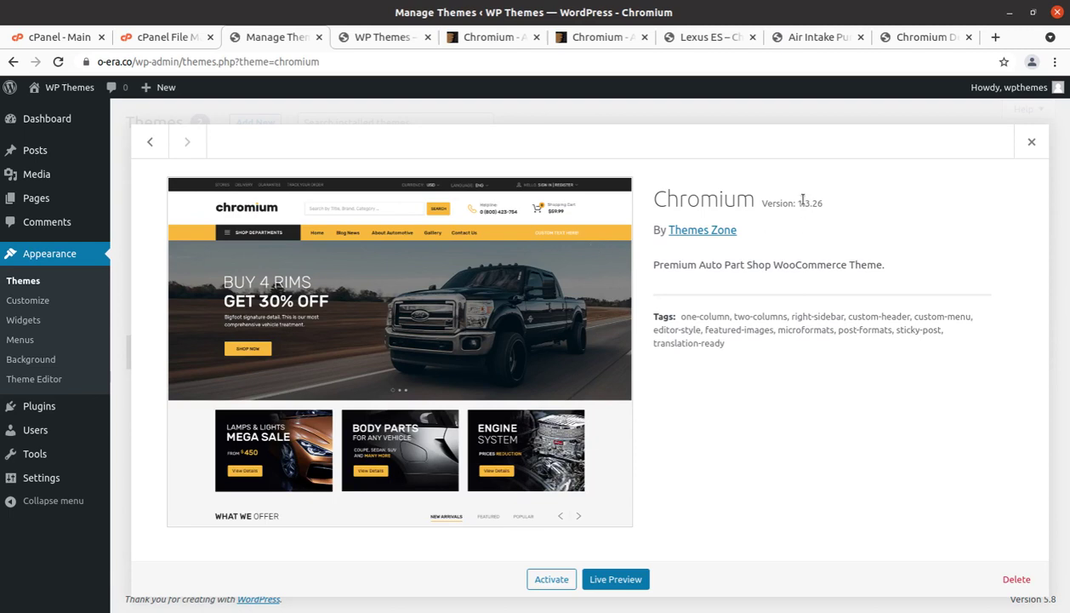
pyautogui.moveTo(794, 203); pyautogui.dragTo(823, 214)
pyautogui.click(749, 246)
pyautogui.click(555, 578)
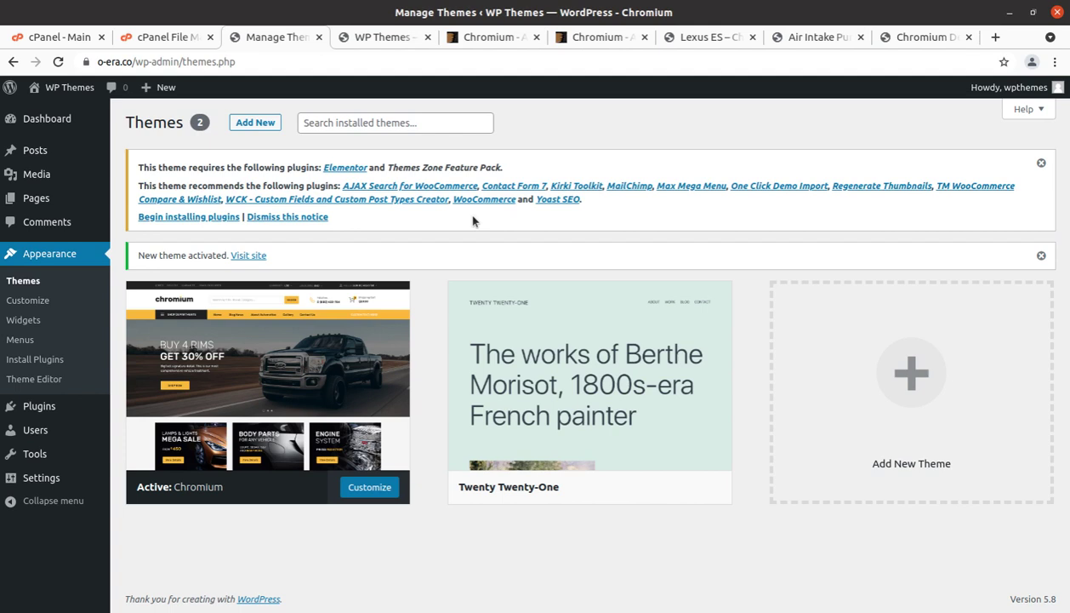
# - Open the theme's plugin installation list and examine which plugins are required and which are recommended
pyautogui.click(194, 218)
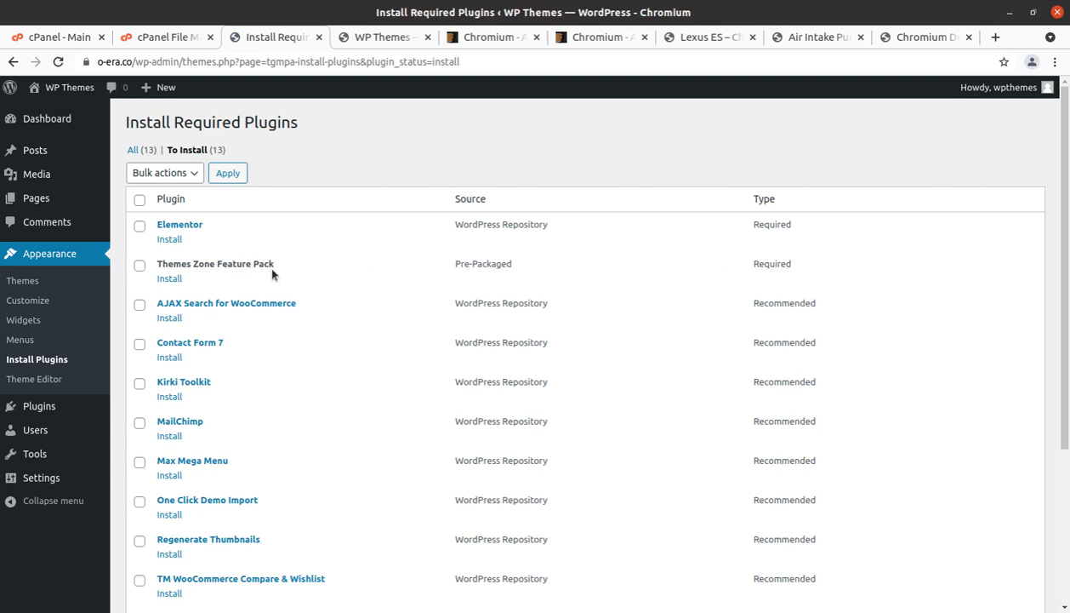
pyautogui.scroll(-4, 677, 319)
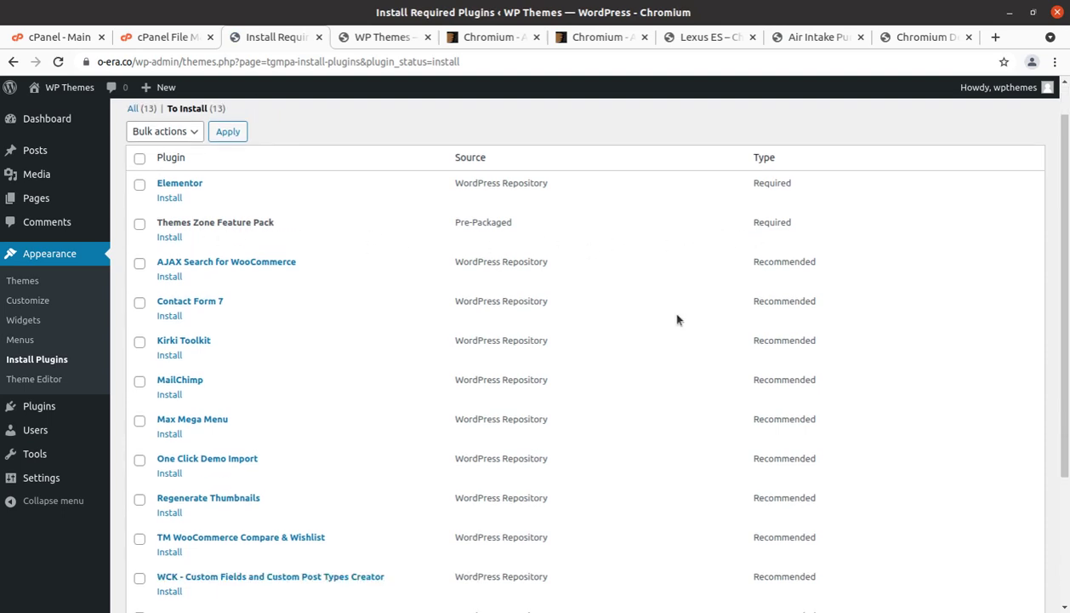
pyautogui.scroll(3, 677, 319)
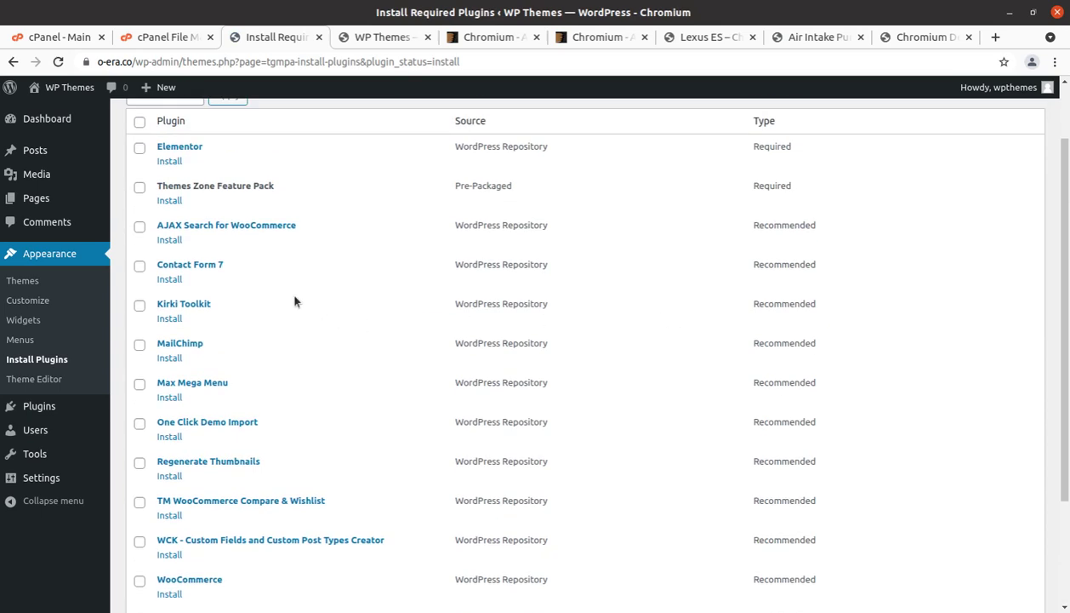
pyautogui.scroll(1, 295, 301)
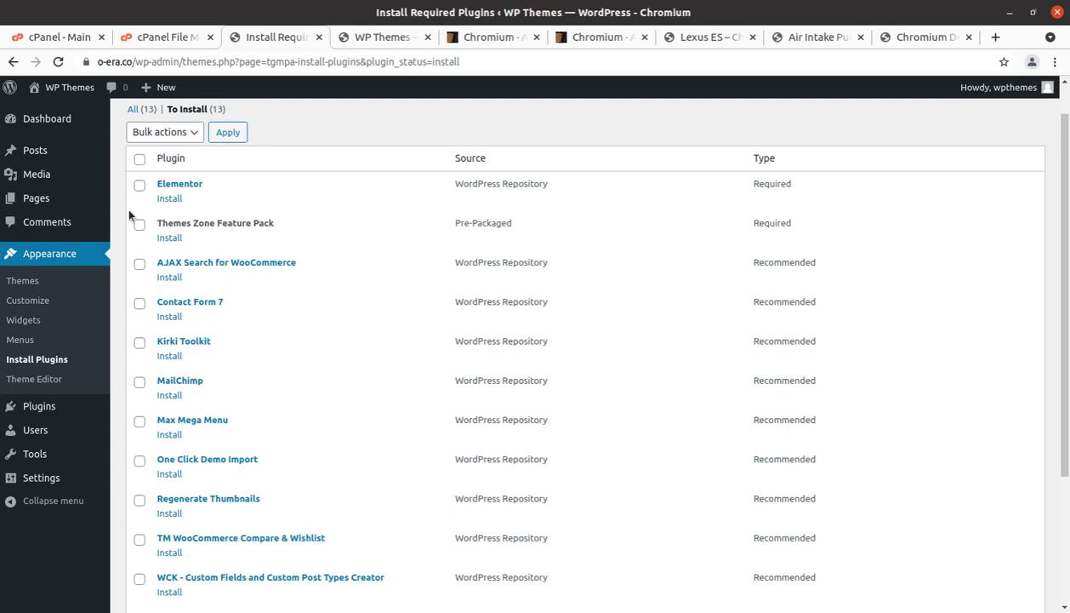
pyautogui.scroll(-2, 229, 364)
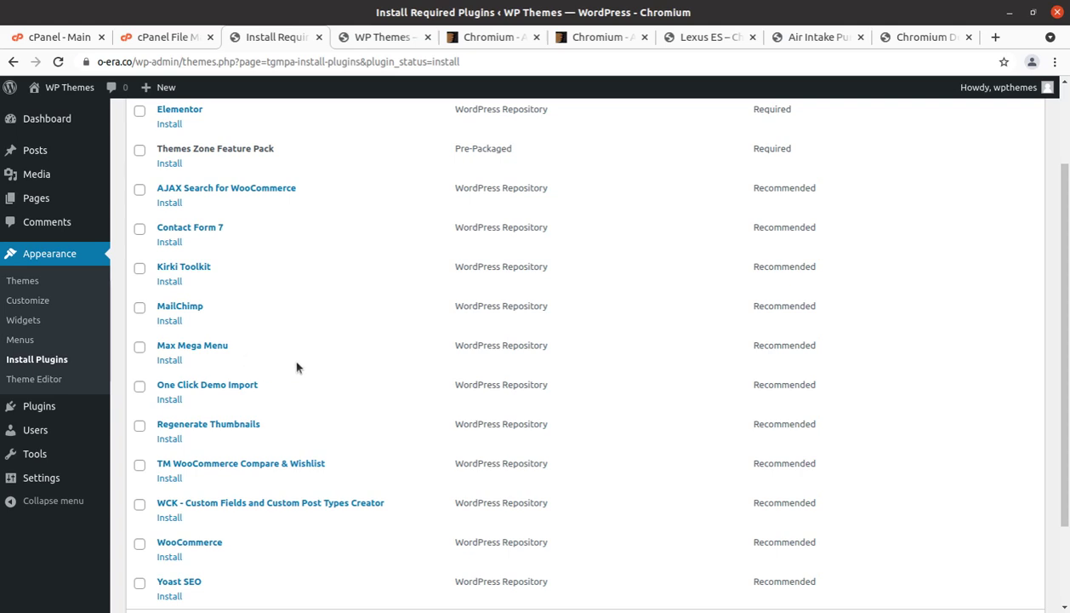
pyautogui.scroll(3, 297, 367)
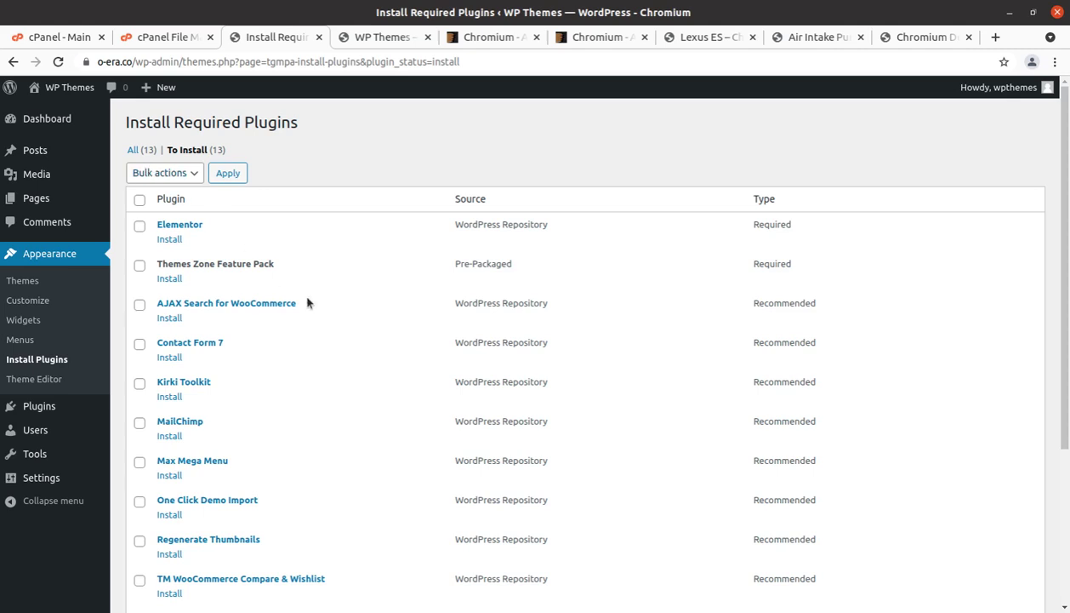
pyautogui.scroll(-2, 336, 340)
pyautogui.scroll(-2, 336, 340)
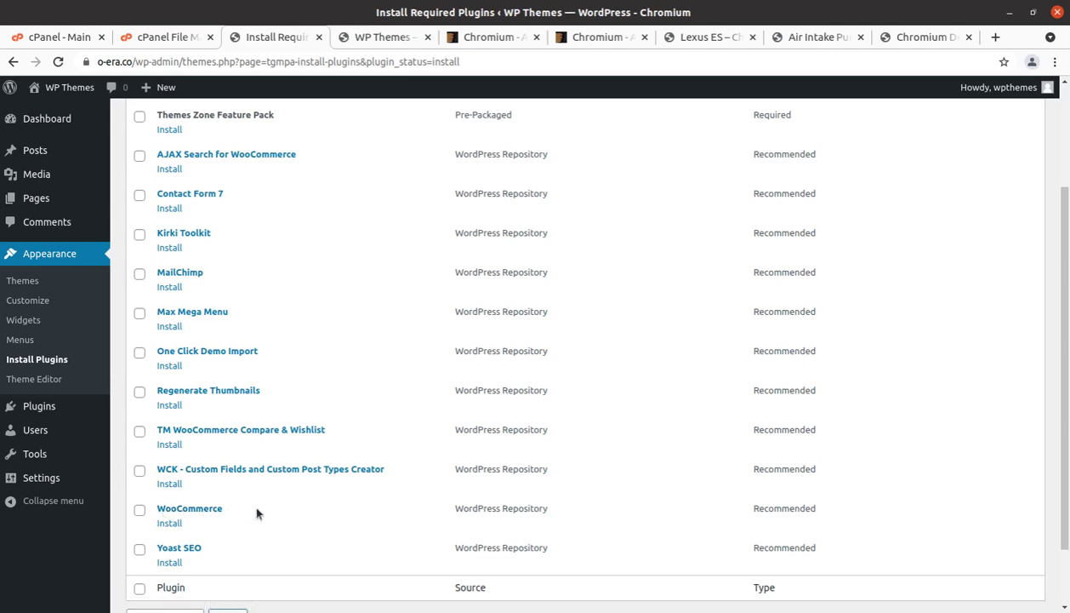
pyautogui.scroll(3, 248, 481)
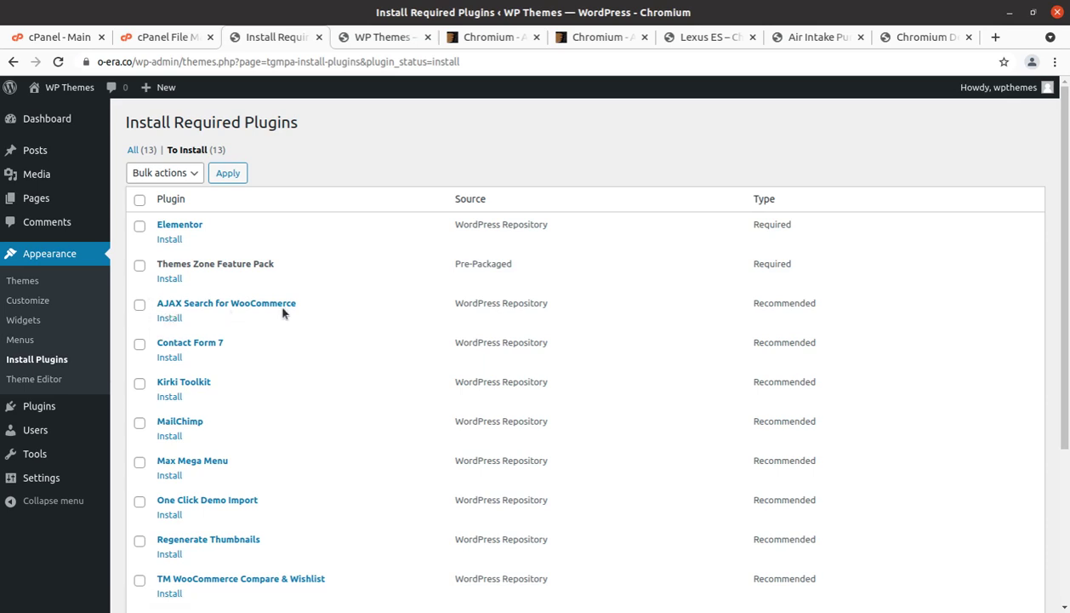
pyautogui.scroll(-2, 282, 312)
pyautogui.scroll(-3, 283, 311)
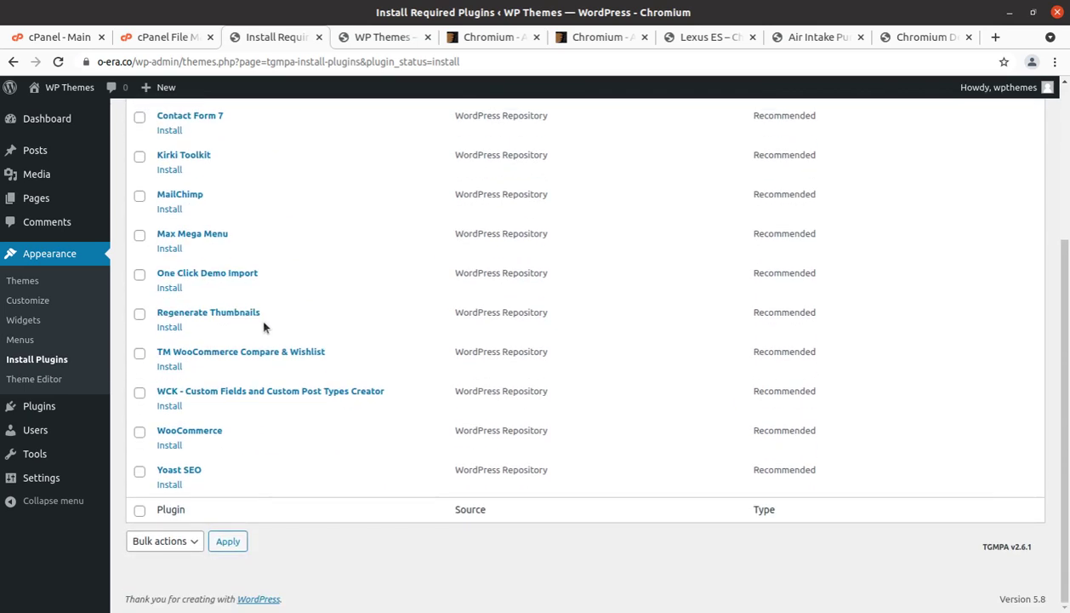
pyautogui.scroll(2, 201, 435)
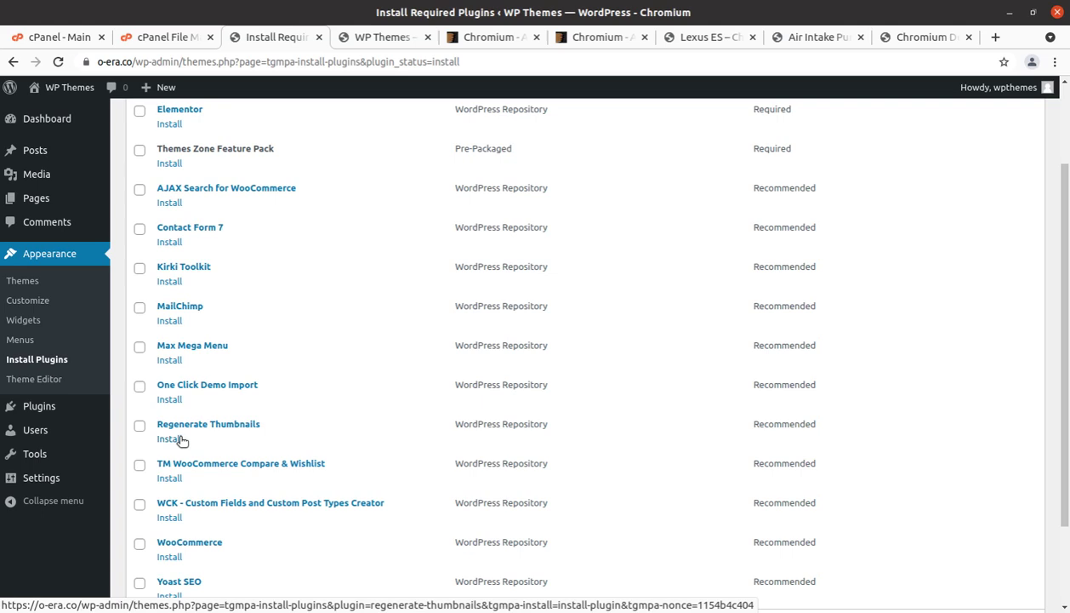
pyautogui.scroll(3, 192, 417)
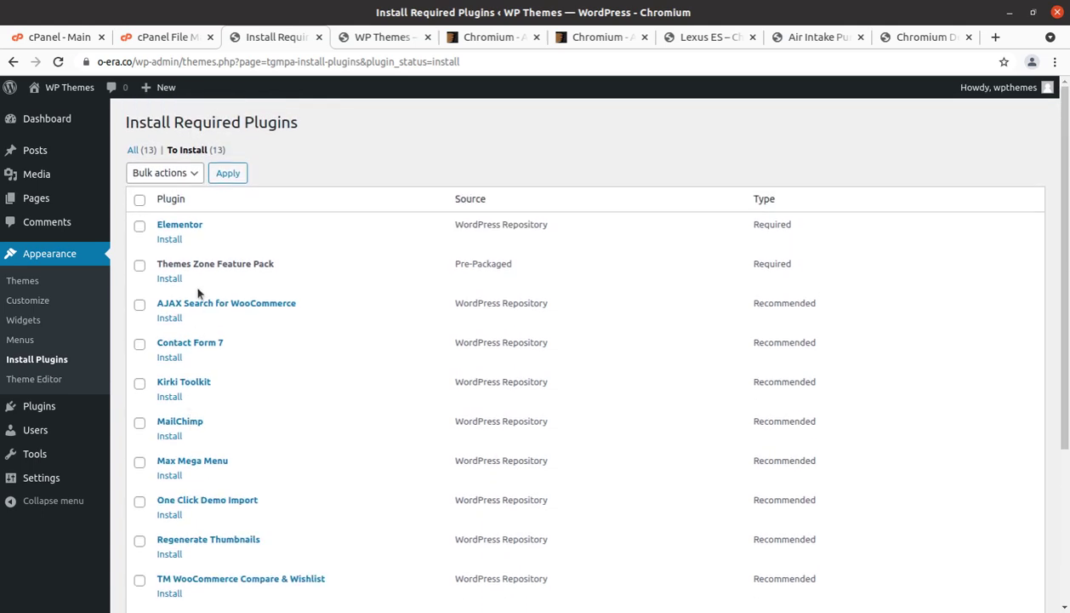
# - Select all listed plugins and run the Install bulk action on them
pyautogui.click(139, 201)
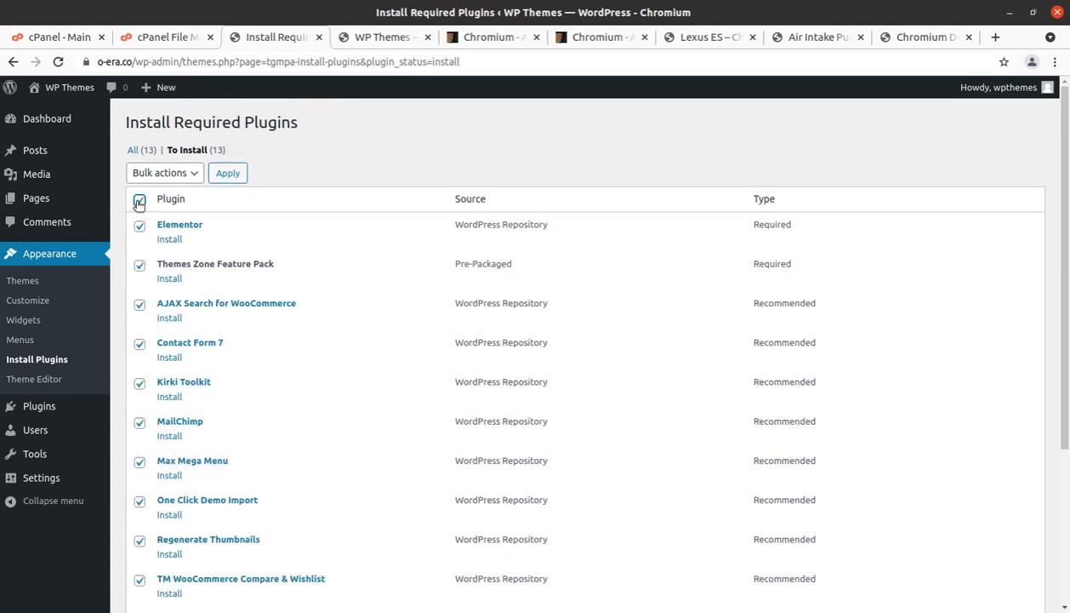
pyautogui.click(175, 173)
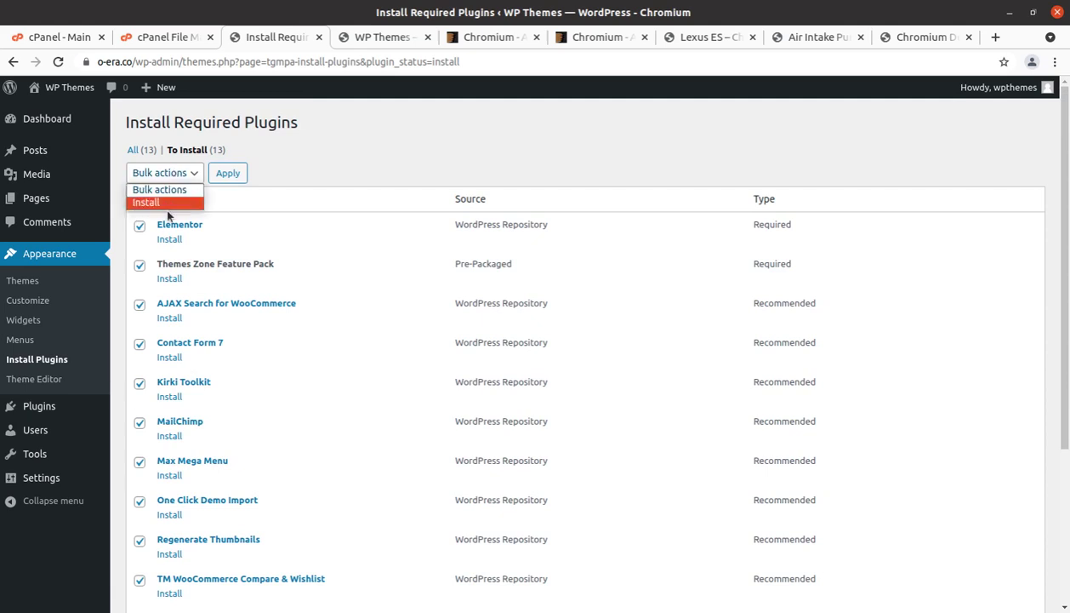
pyautogui.click(164, 205)
pyautogui.click(230, 175)
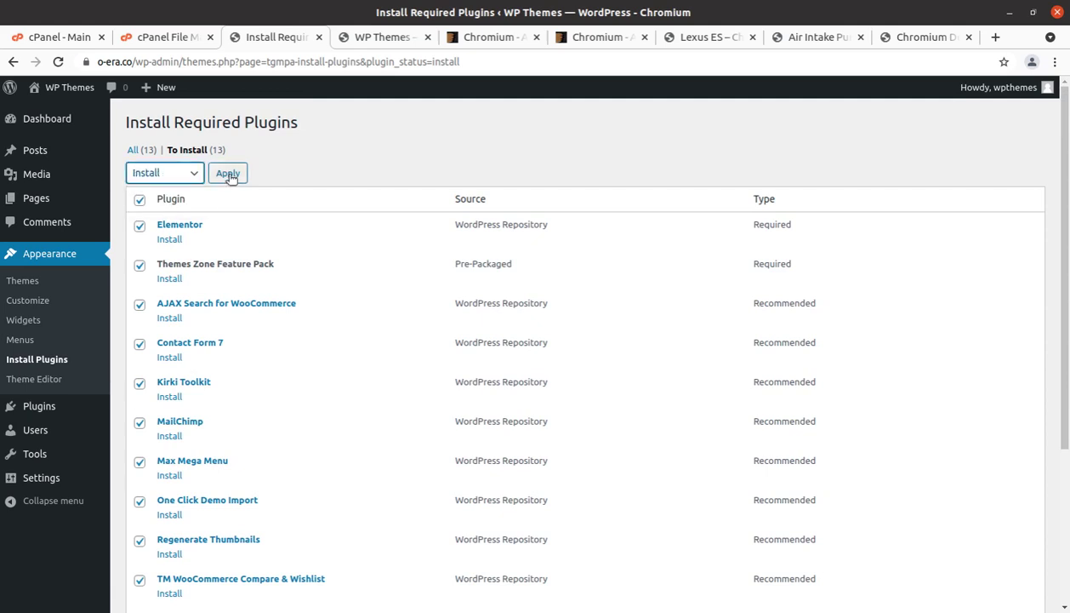
# - Run the bulk installation, check each plugin's installation entry through to Yoast SEO, and return to the required plugins installer
pyautogui.click(228, 173)
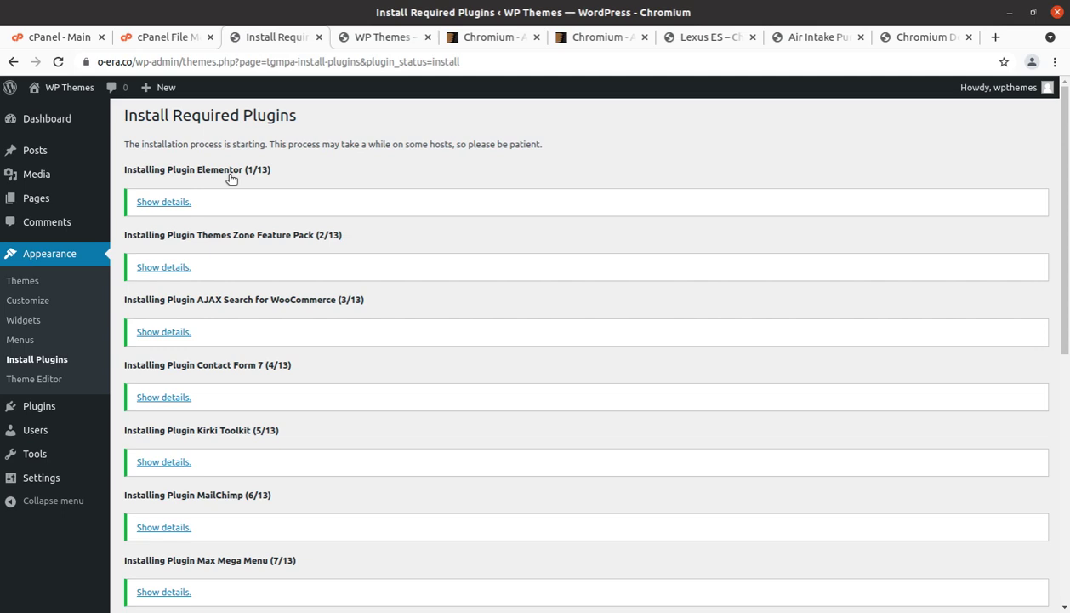
pyautogui.scroll(-3, 288, 202)
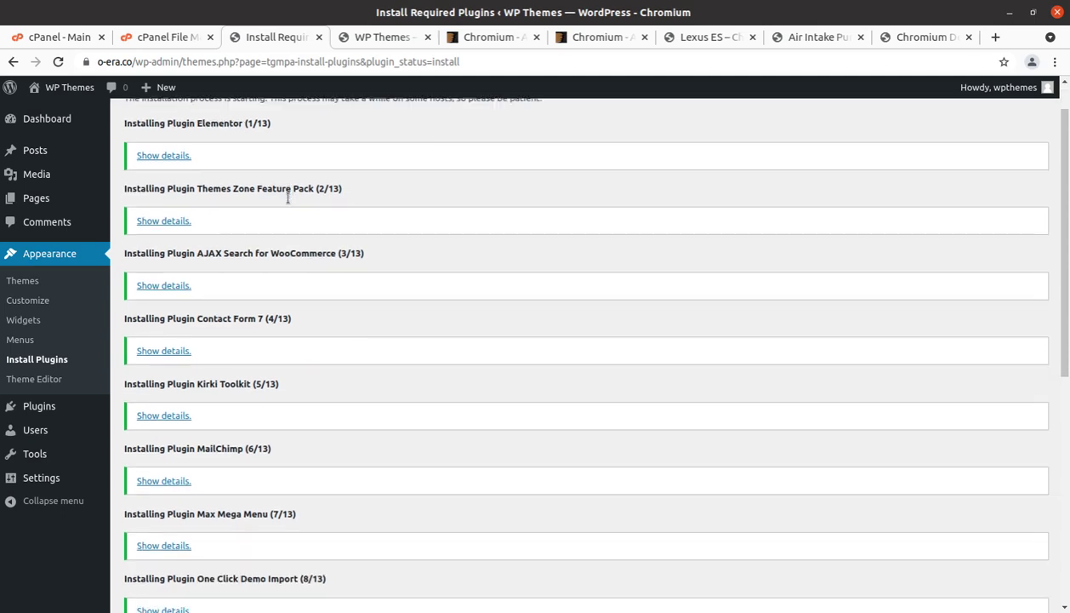
pyautogui.scroll(-4, 288, 202)
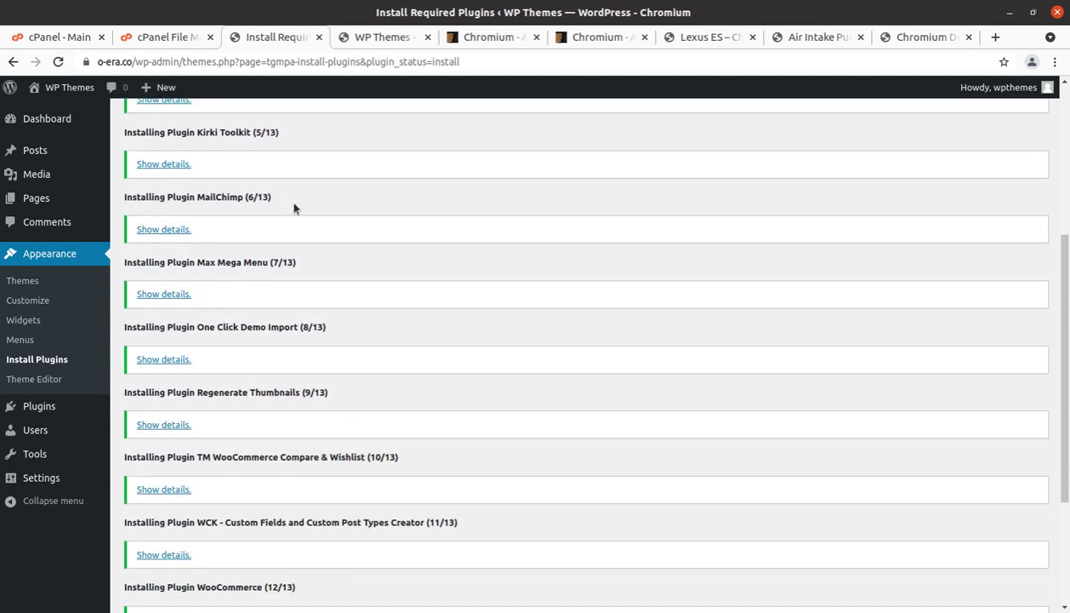
pyautogui.scroll(-5, 362, 387)
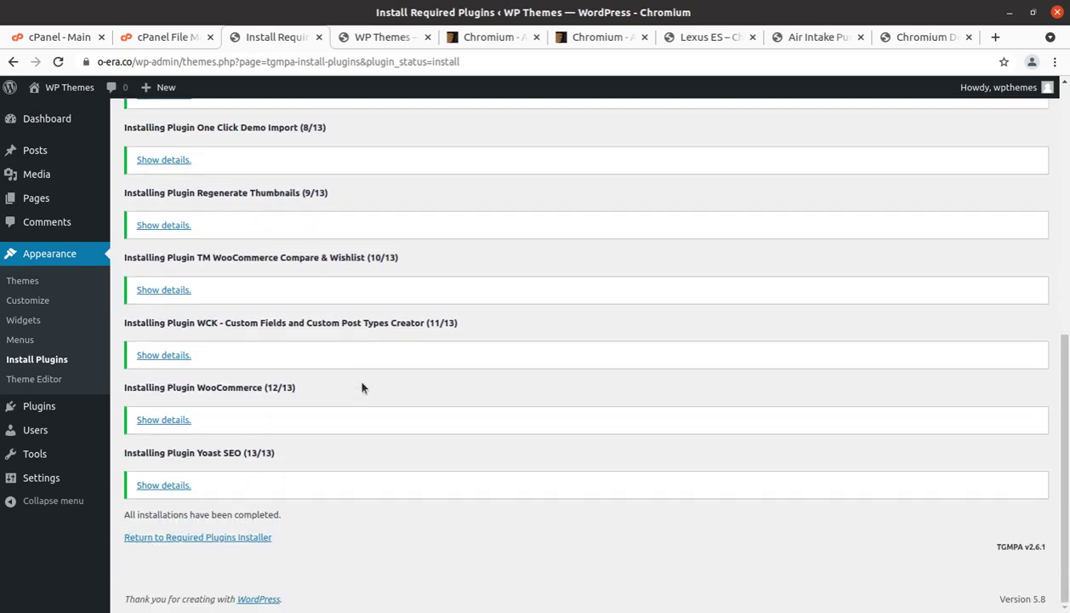
pyautogui.click(195, 542)
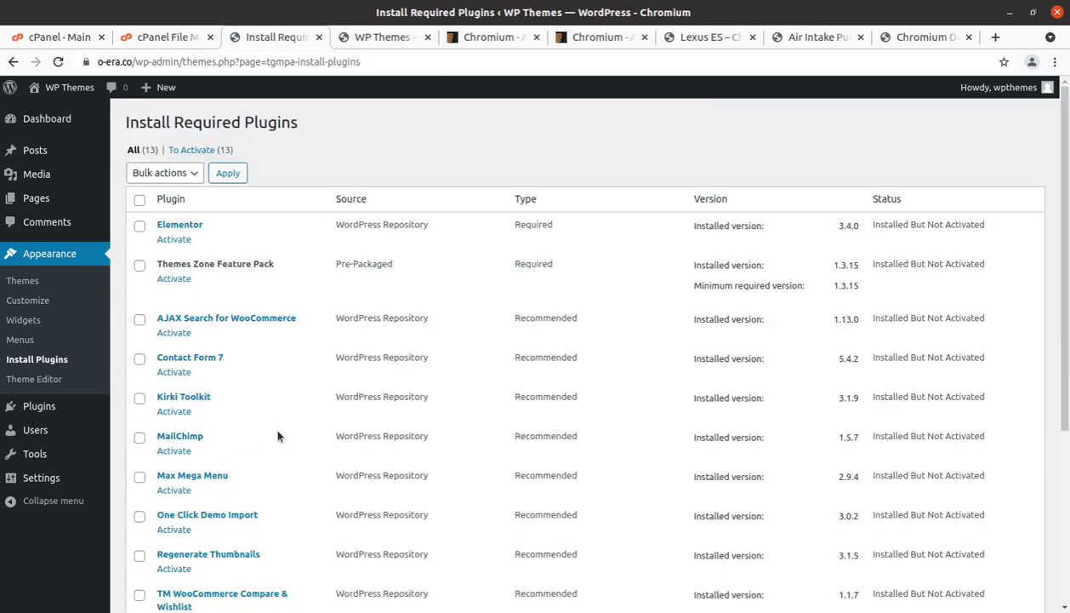
# - Select all the installed plugins in the list and run the Activate bulk action on them
pyautogui.scroll(-4, 223, 319)
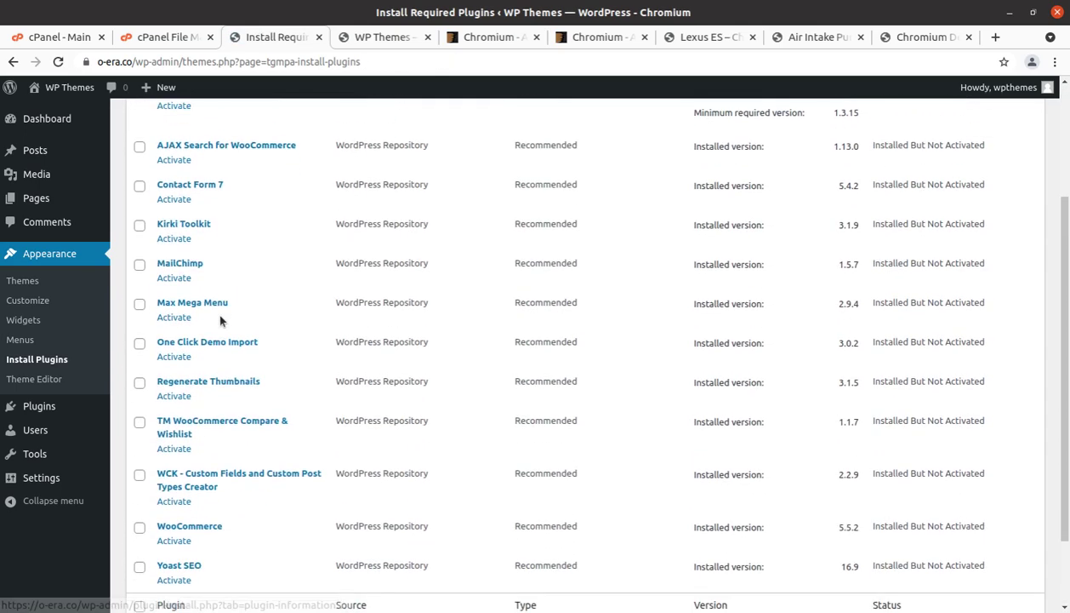
pyautogui.scroll(4, 220, 320)
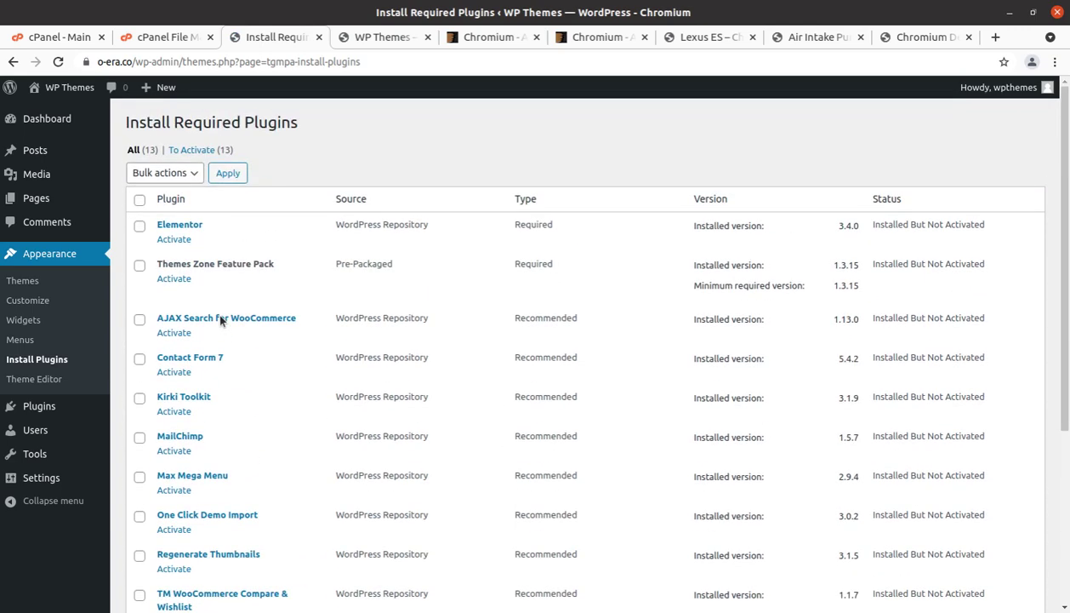
pyautogui.click(139, 202)
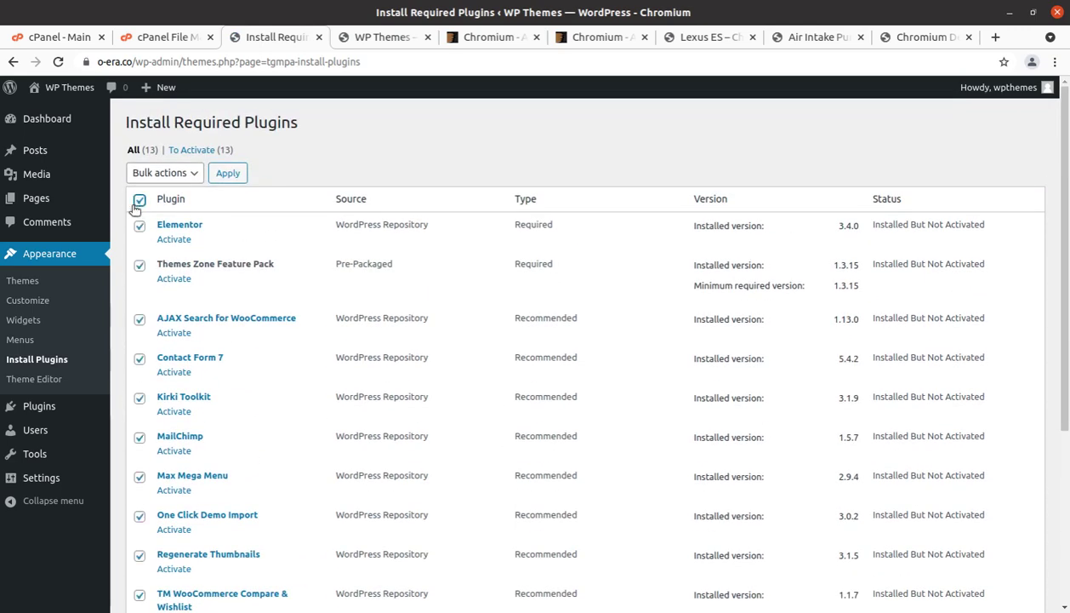
pyautogui.click(182, 173)
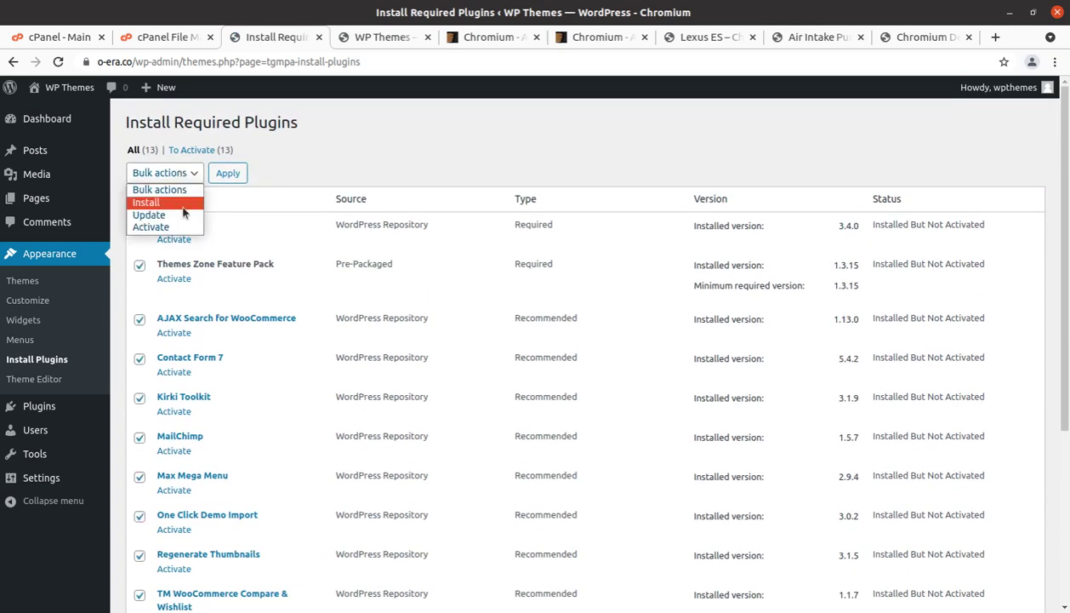
pyautogui.click(137, 227)
pyautogui.click(228, 175)
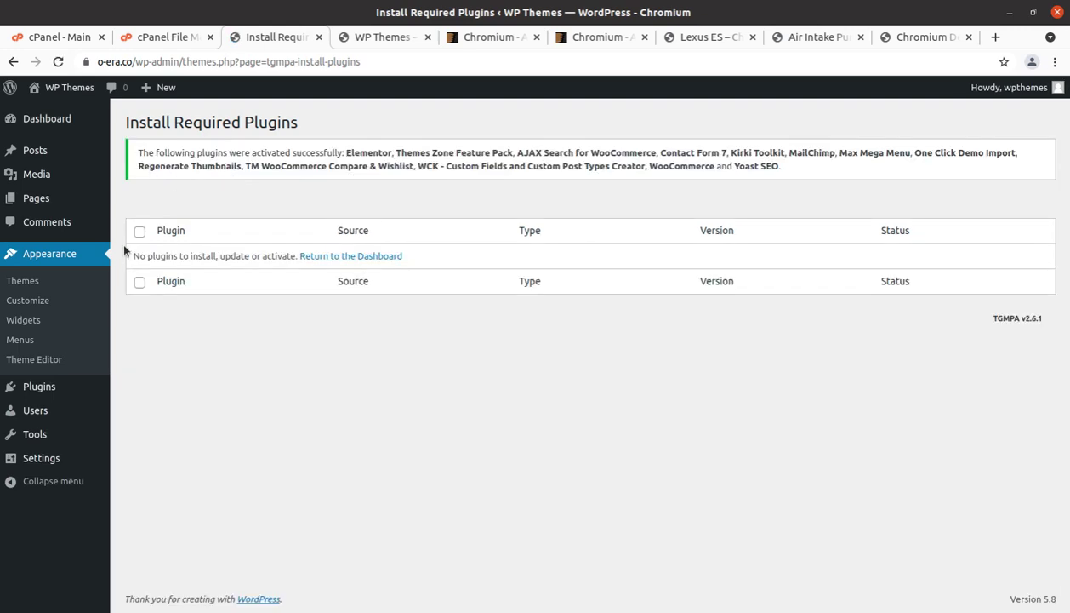
# - Open the dashboard to reach the WooCommerce setup wizard, fill in the first address line and set the country/region to India — Andhra Pradesh
pyautogui.click(54, 126)
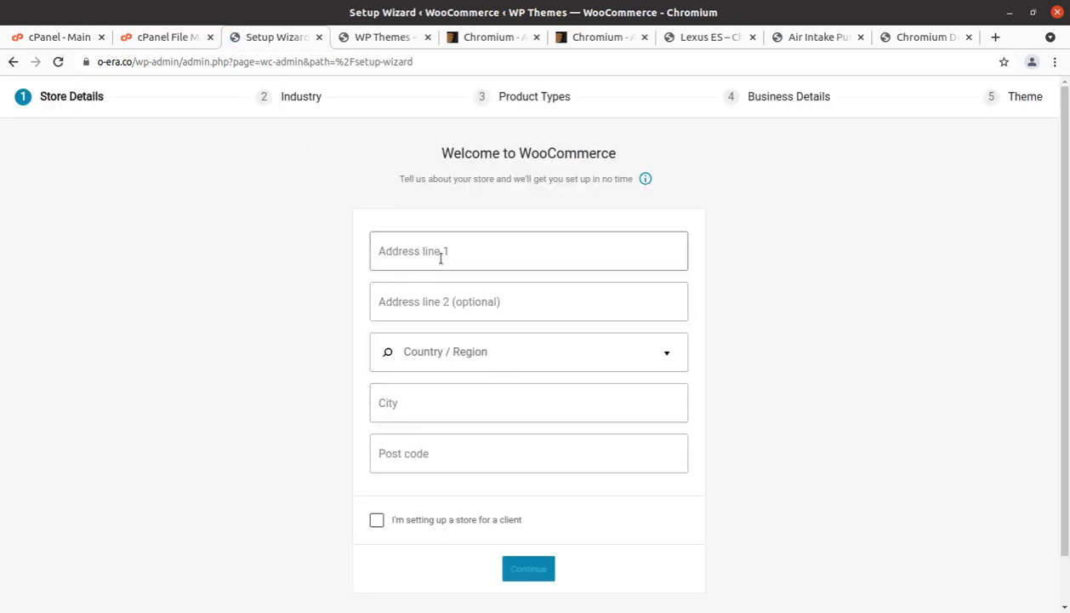
pyautogui.click(440, 257)
pyautogui.write('add')
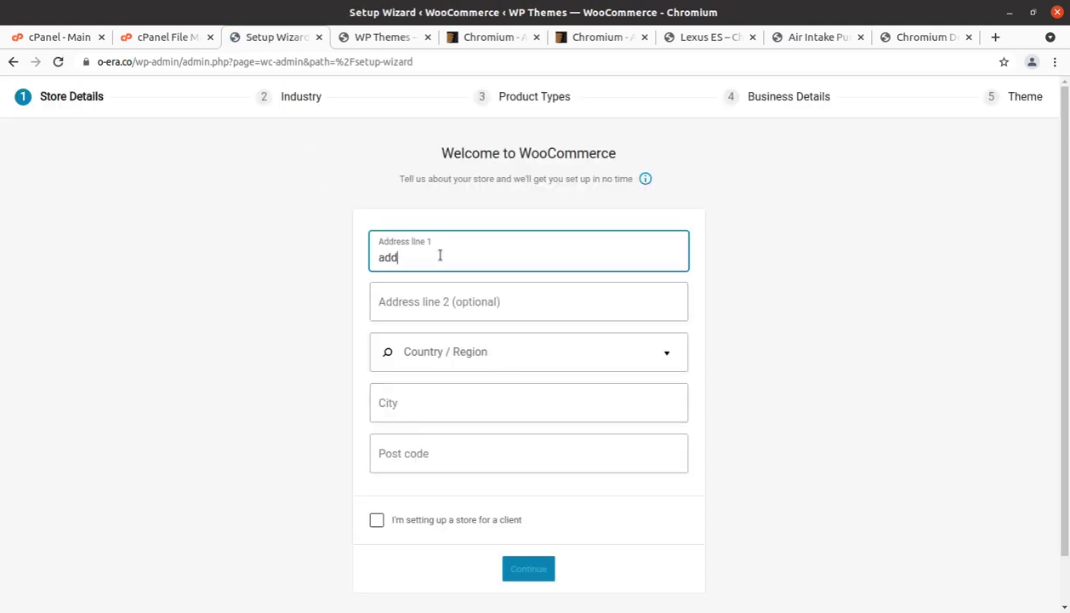
pyautogui.write('ress')
pyautogui.press('Tab')
pyautogui.press('Tab')
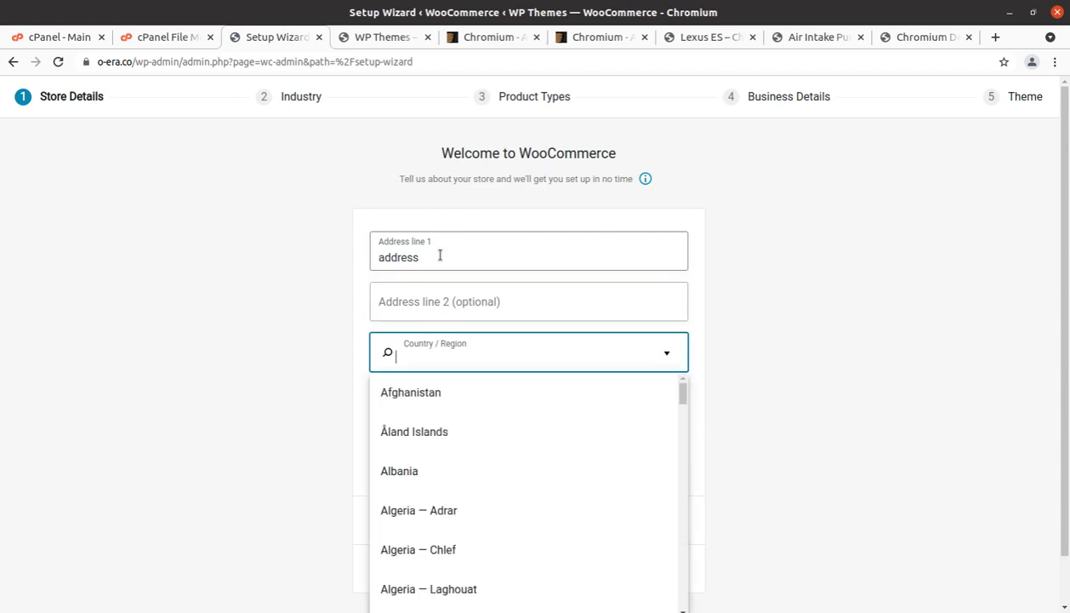
pyautogui.write('india')
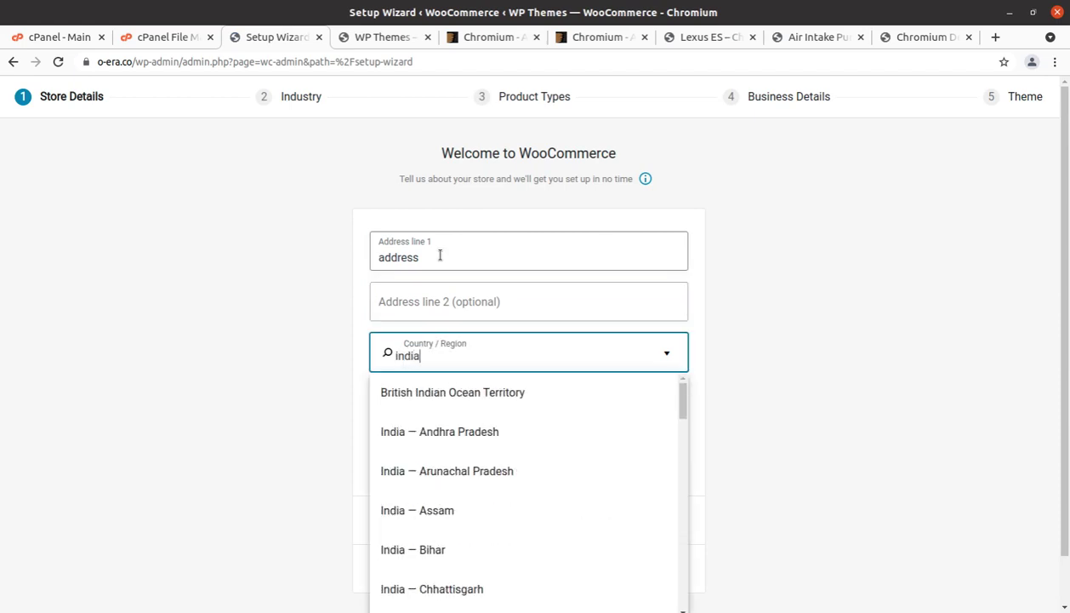
pyautogui.click(396, 436)
# - Fill in the store's city and post code, submit the store details and decline WooCommerce usage tracking
pyautogui.click(414, 402)
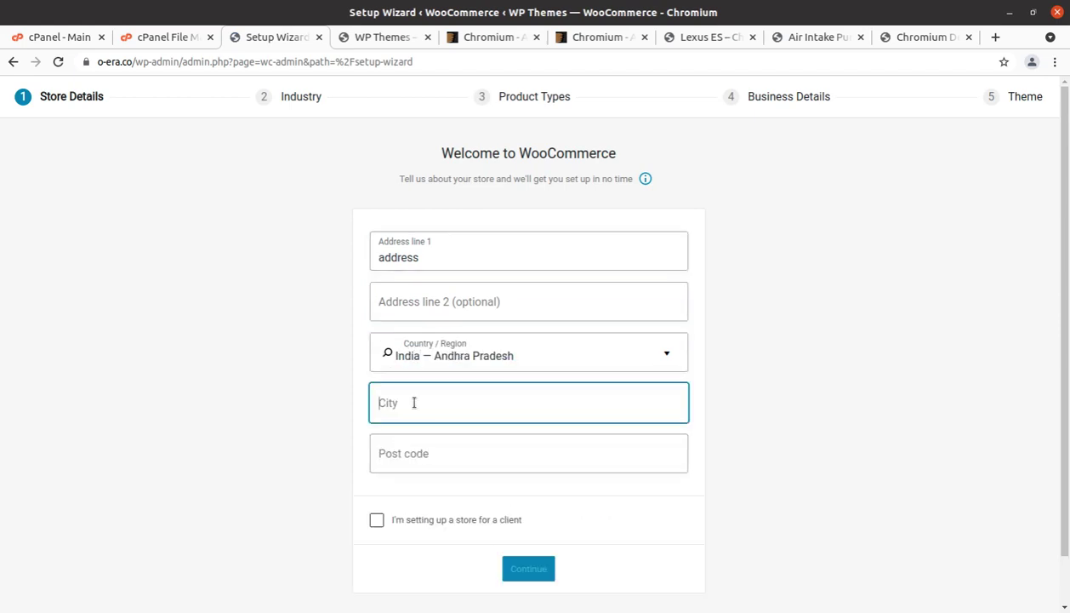
pyautogui.write('new city')
pyautogui.press('Tab')
pyautogui.write('12')
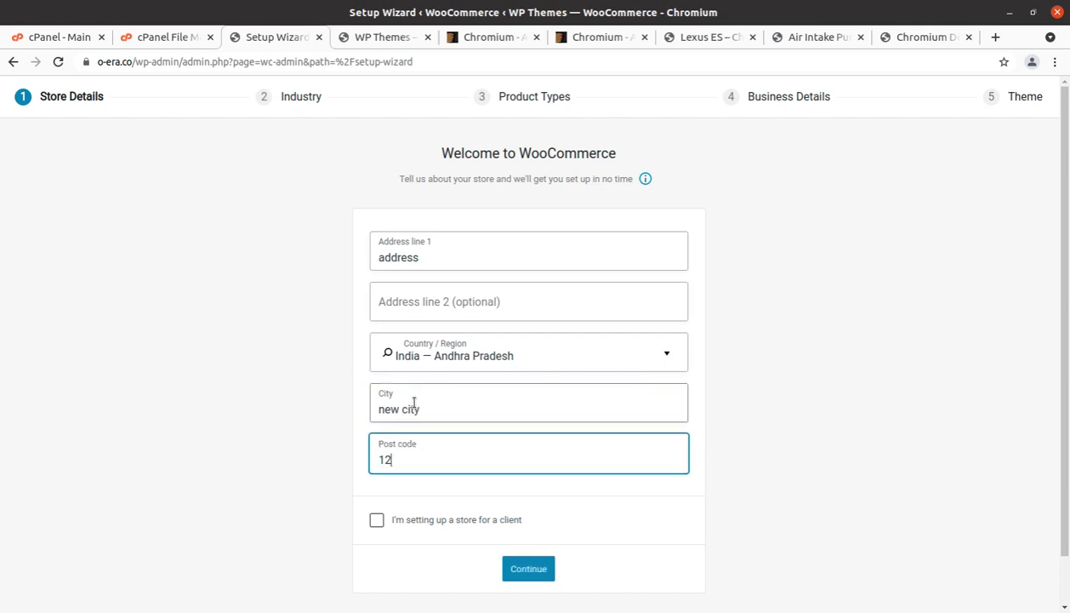
pyautogui.write('3456')
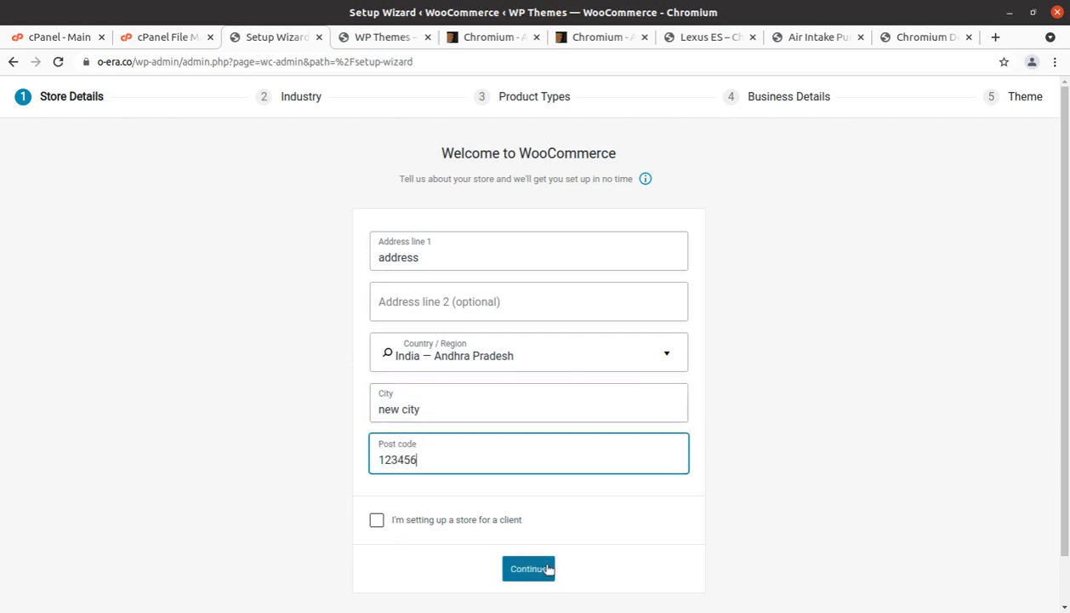
pyautogui.click(549, 569)
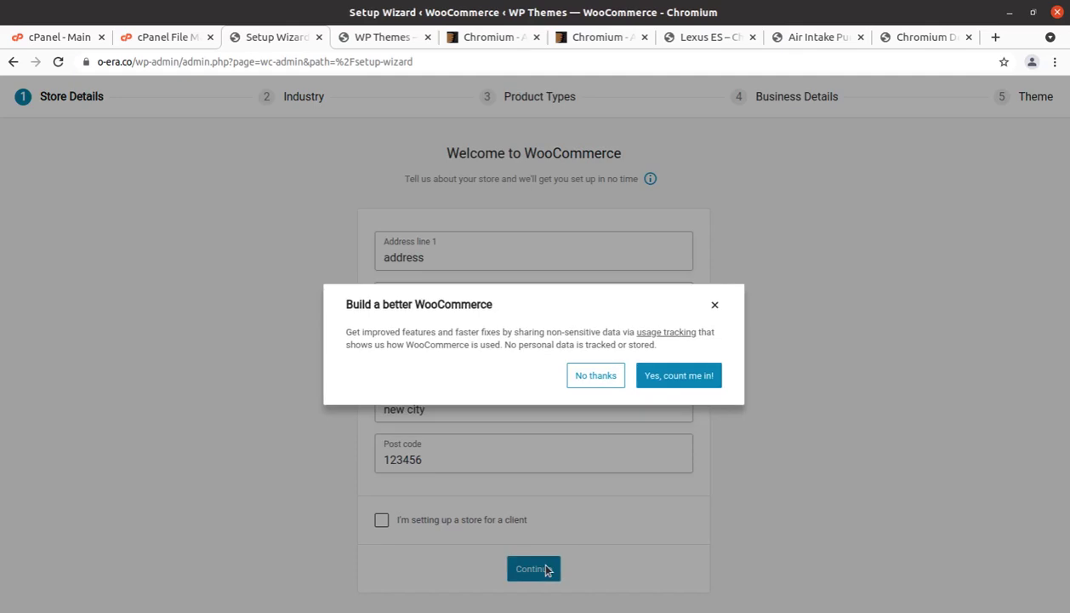
pyautogui.click(606, 377)
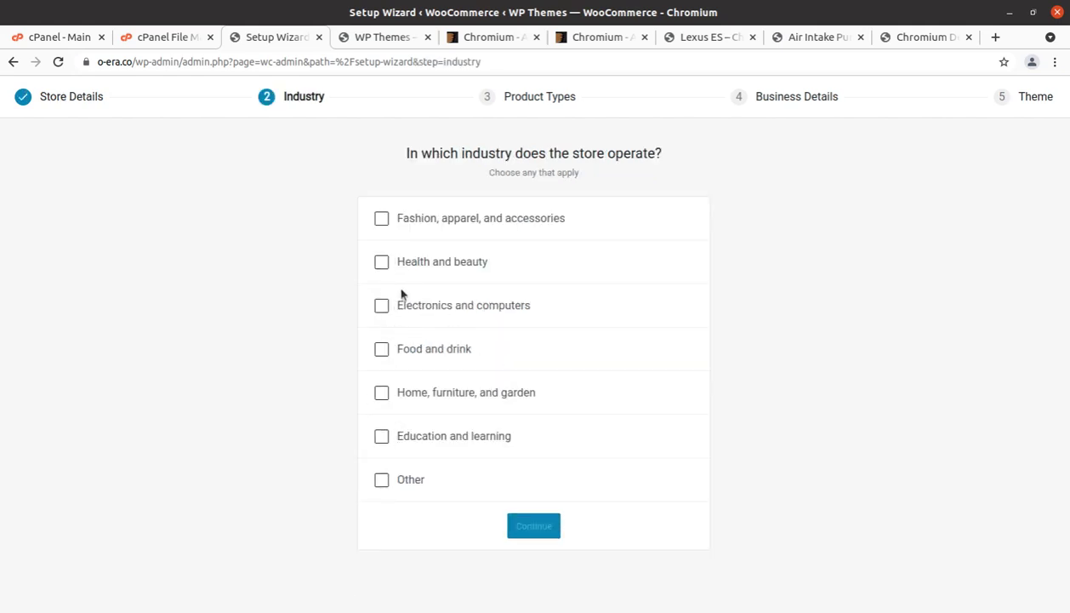
# - Set the store's industry to Fashion, apparel, and accessories and continue with Physical products as the product type
pyautogui.click(381, 219)
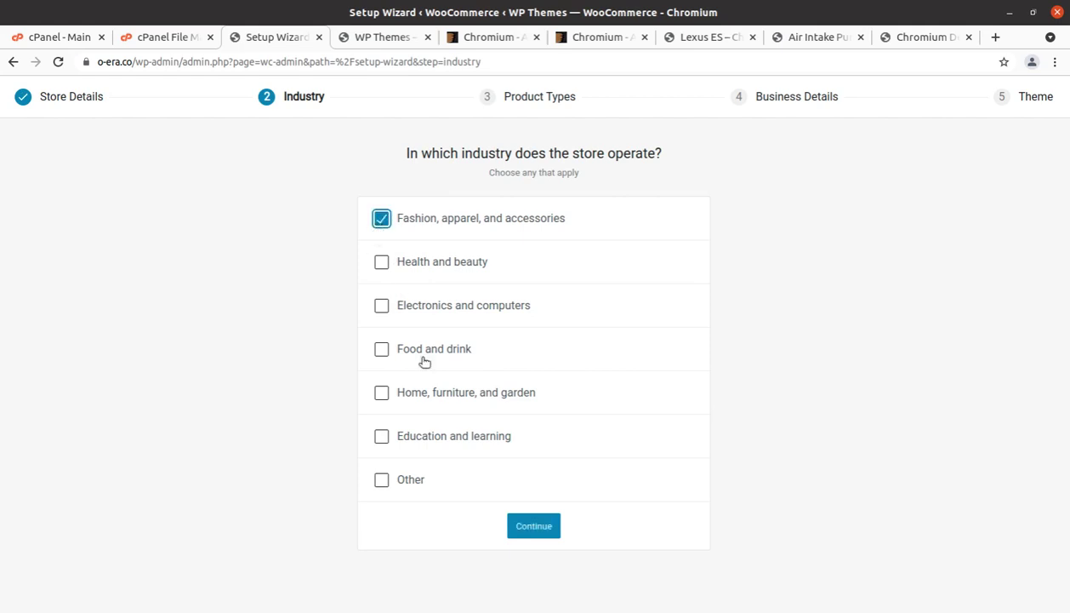
pyautogui.click(539, 528)
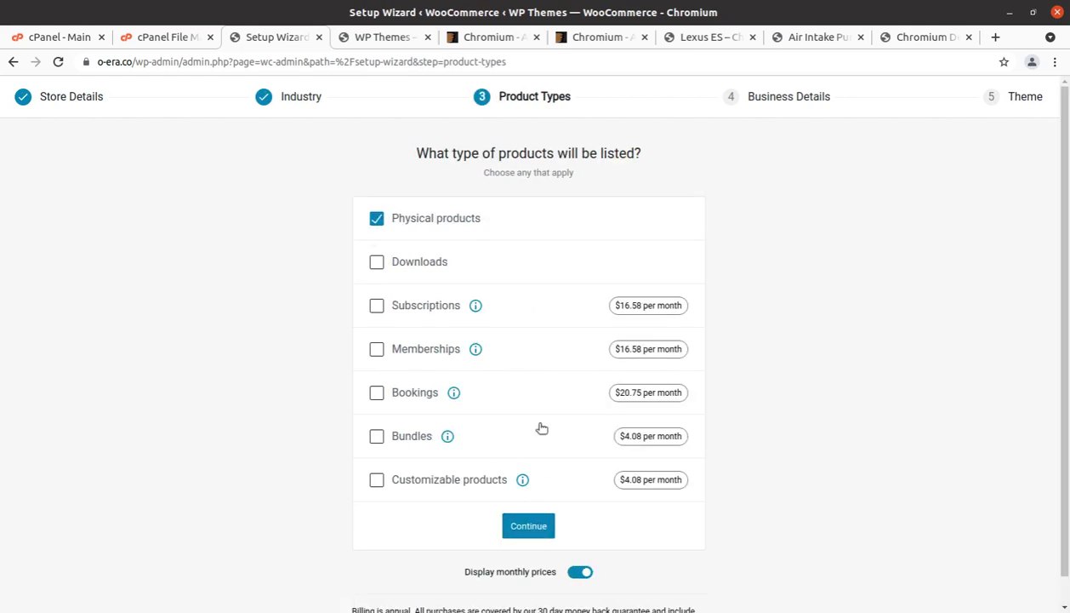
pyautogui.scroll(-1, 509, 329)
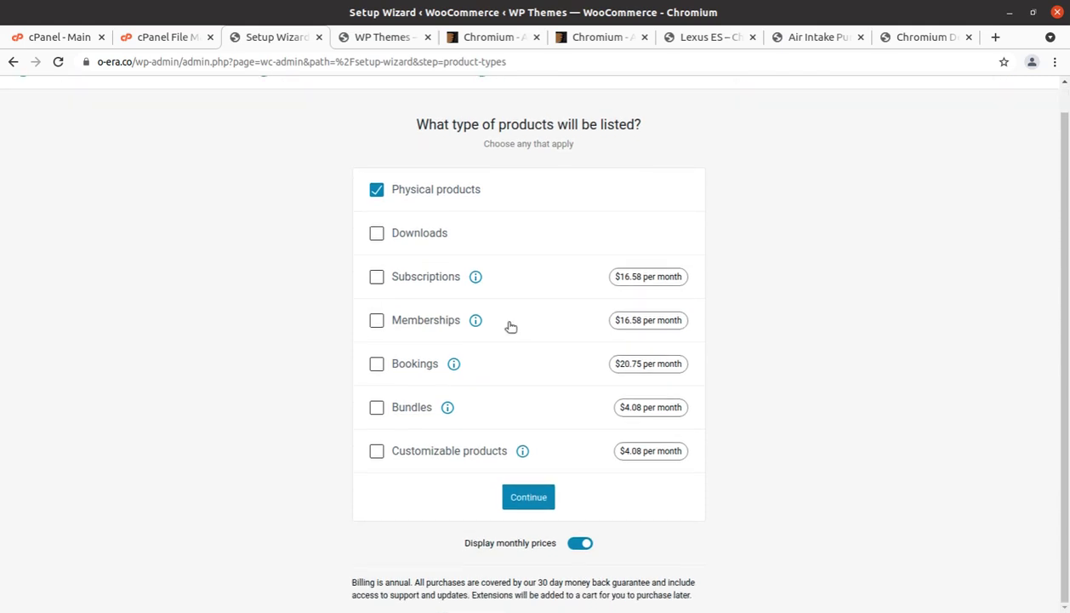
pyautogui.click(527, 508)
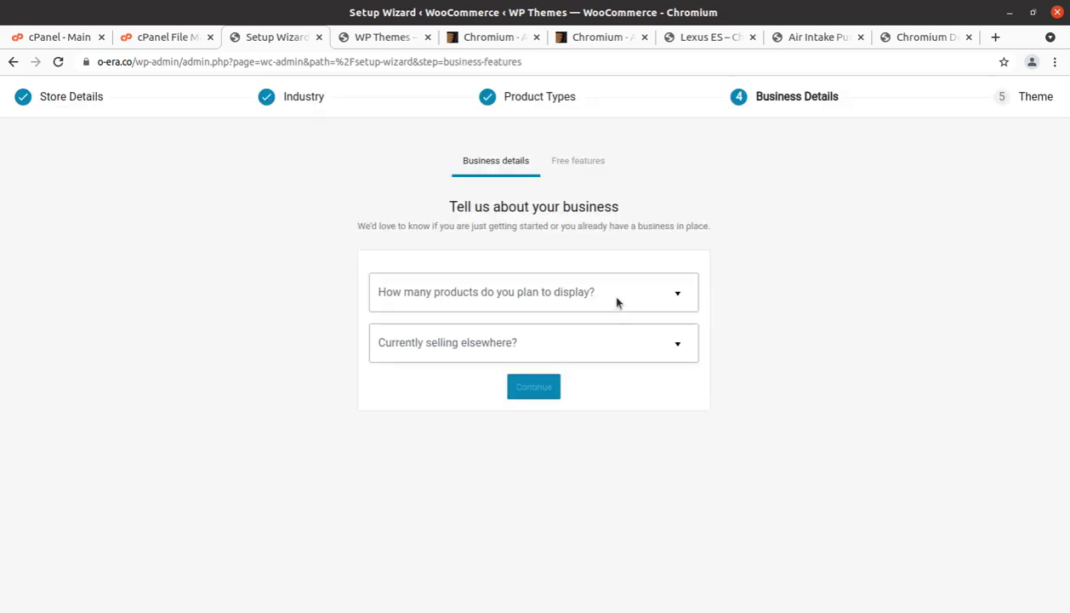
# - Set the planned product count to 101 - 1,000 and selling elsewhere to No, and continue without the recommended business features
pyautogui.click(576, 299)
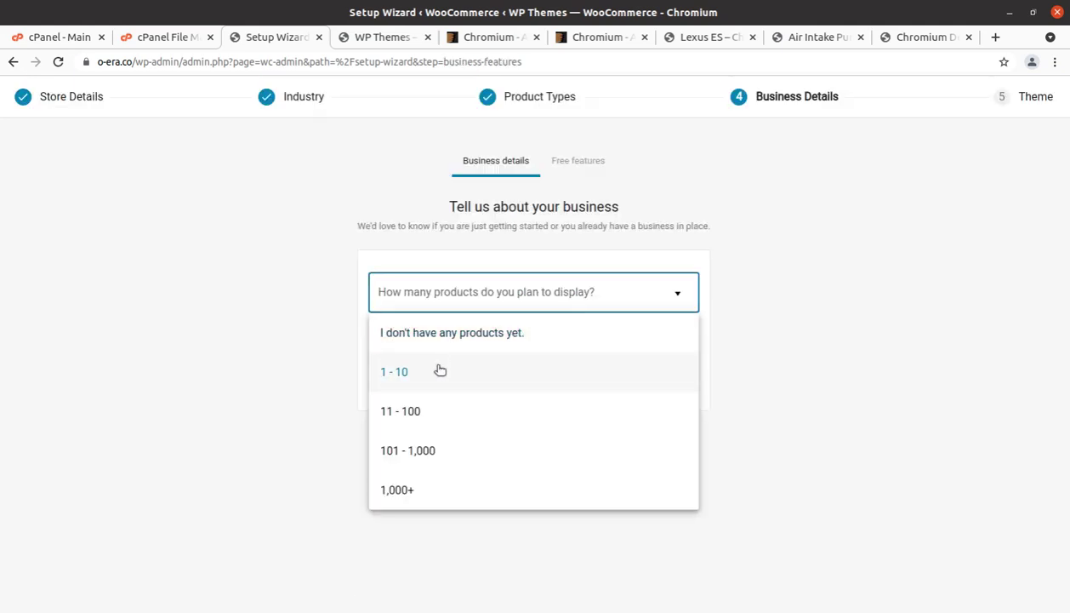
pyautogui.click(402, 450)
pyautogui.click(488, 350)
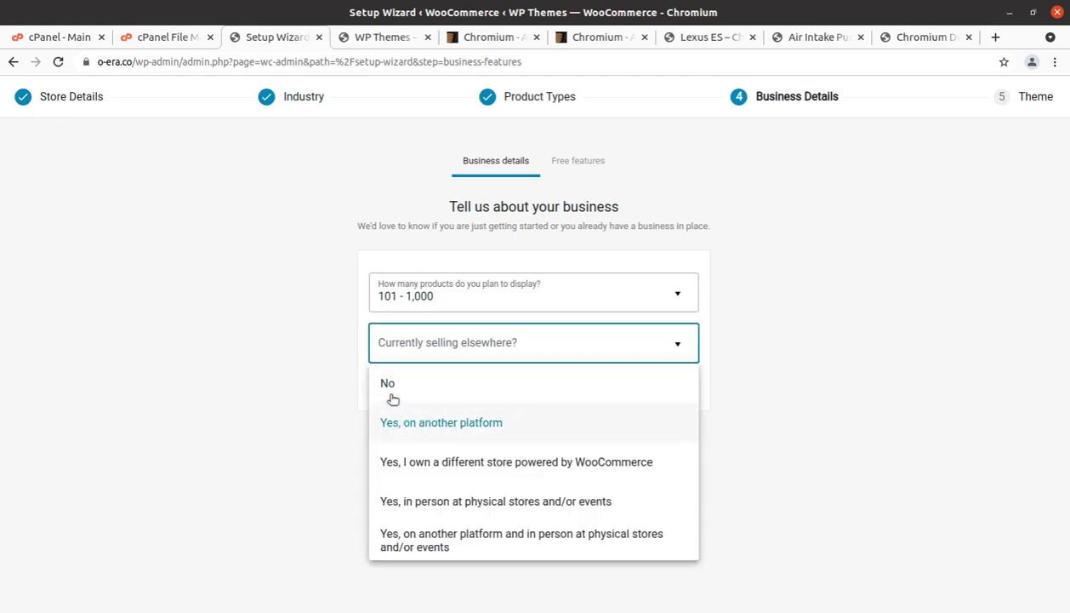
pyautogui.click(387, 388)
pyautogui.click(534, 388)
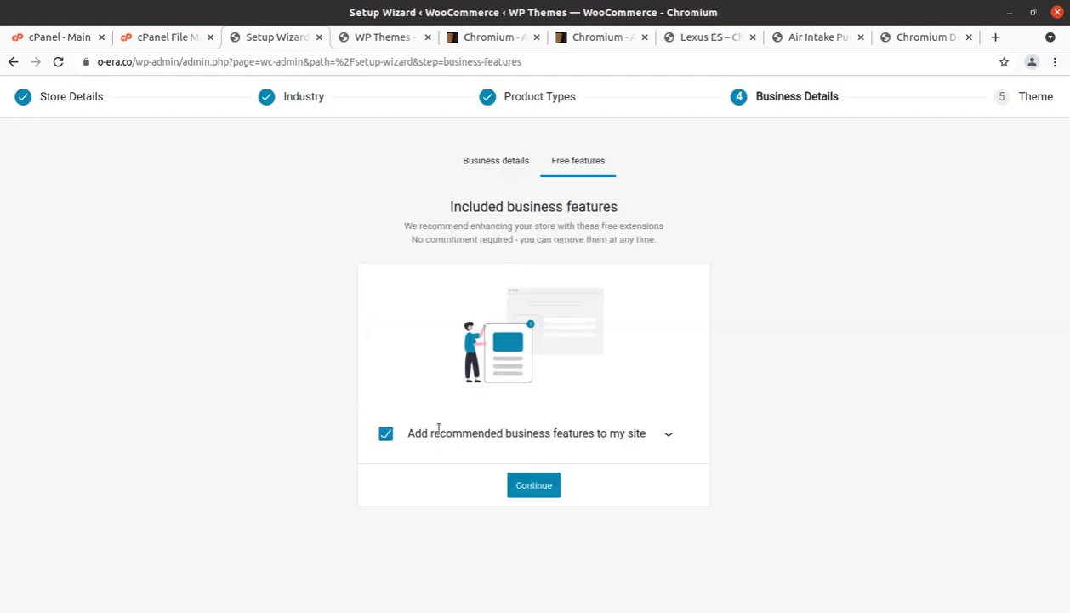
pyautogui.click(387, 436)
pyautogui.click(550, 488)
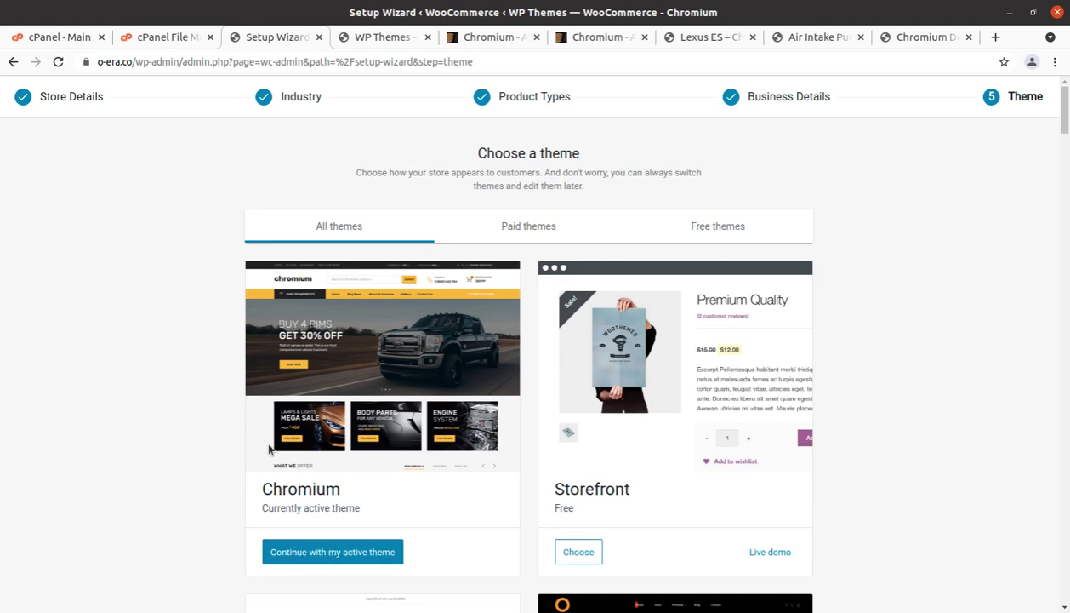
# - Finish the store setup with the active Chromium theme and dismiss the WooCommerce welcome message
pyautogui.click(317, 555)
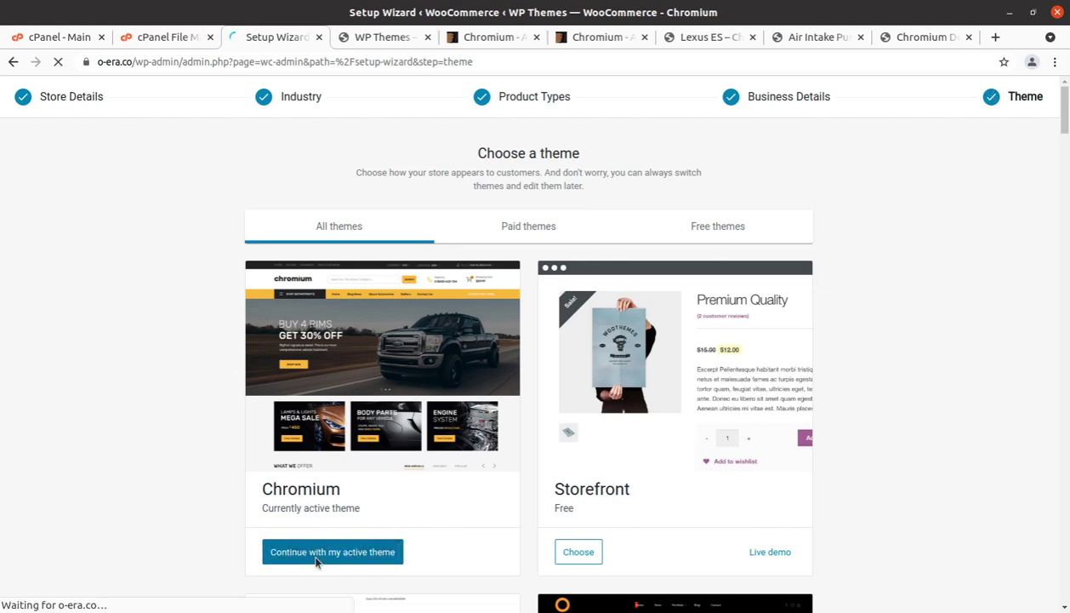
pyautogui.scroll(-3, 373, 513)
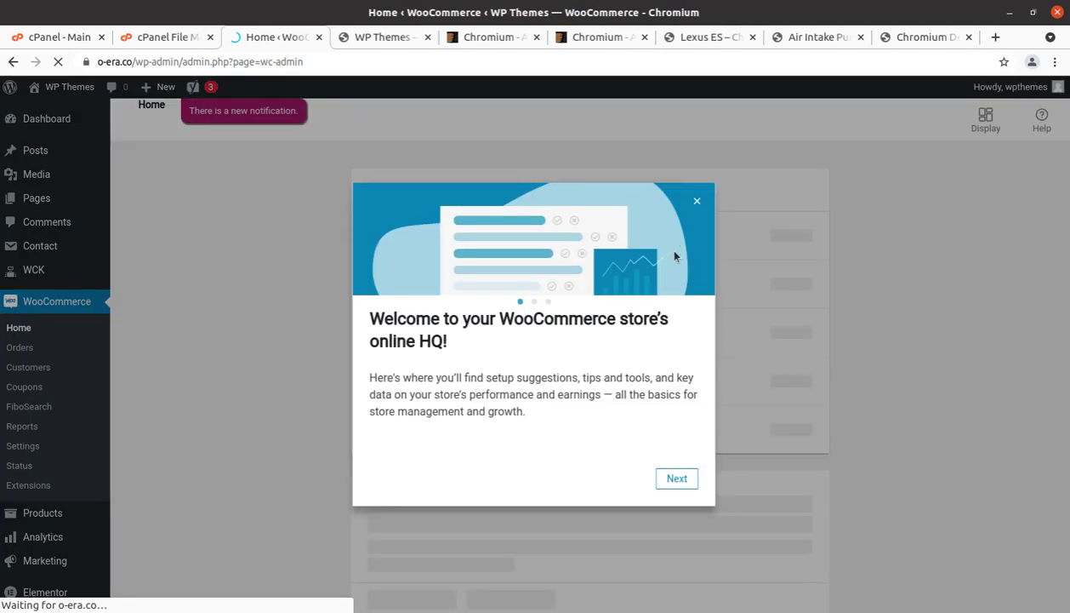
pyautogui.click(696, 201)
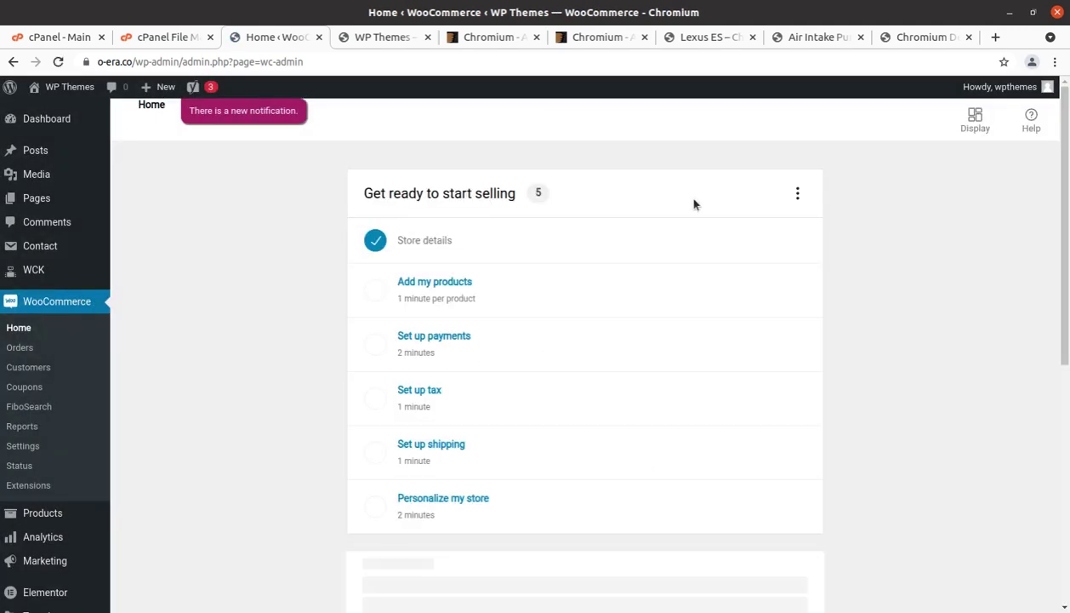
# - Return to the WordPress dashboard and open the site's front end in a new tab to check its appearance
pyautogui.click(18, 124)
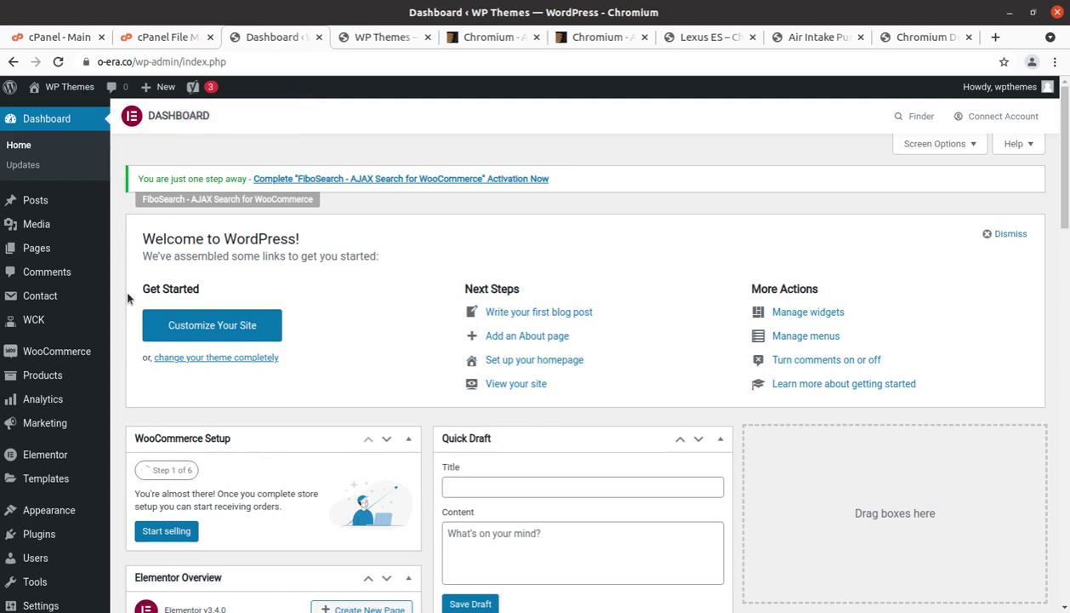
pyautogui.moveTo(49, 89)
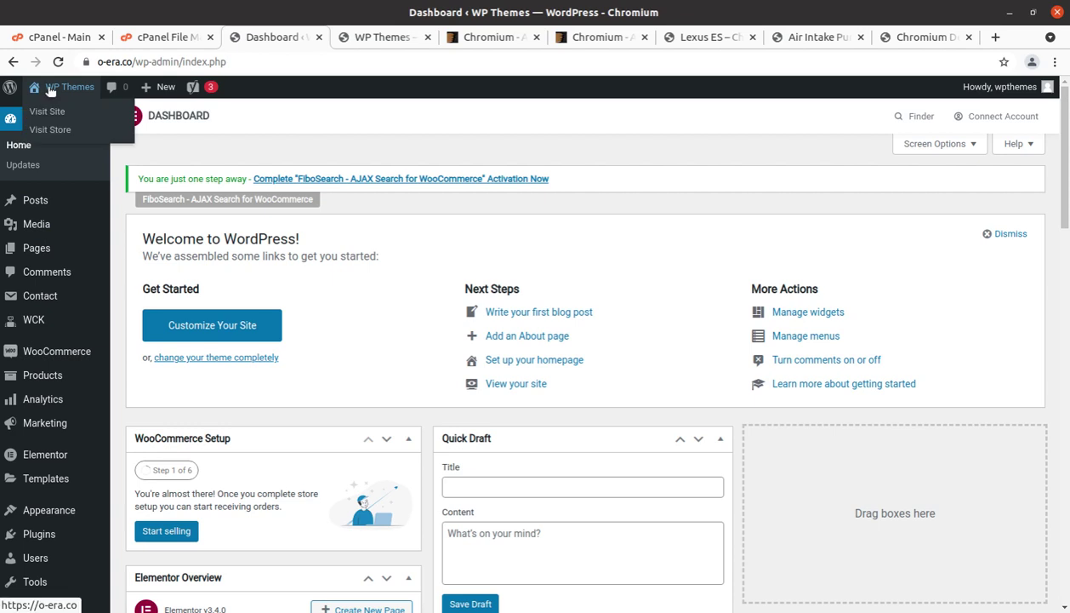
pyautogui.middleClick(49, 120)
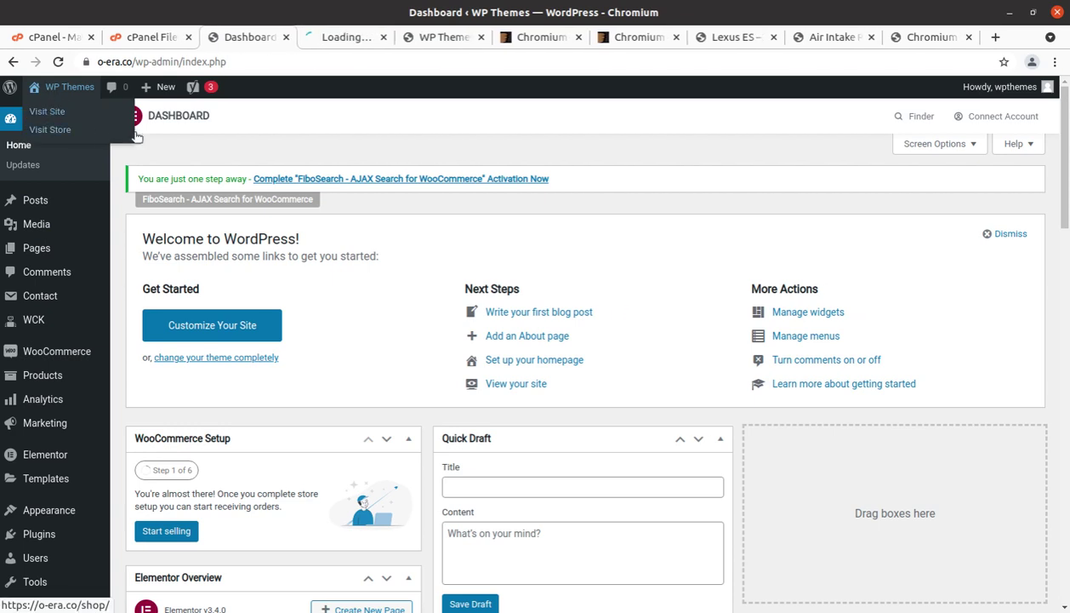
pyautogui.click(328, 37)
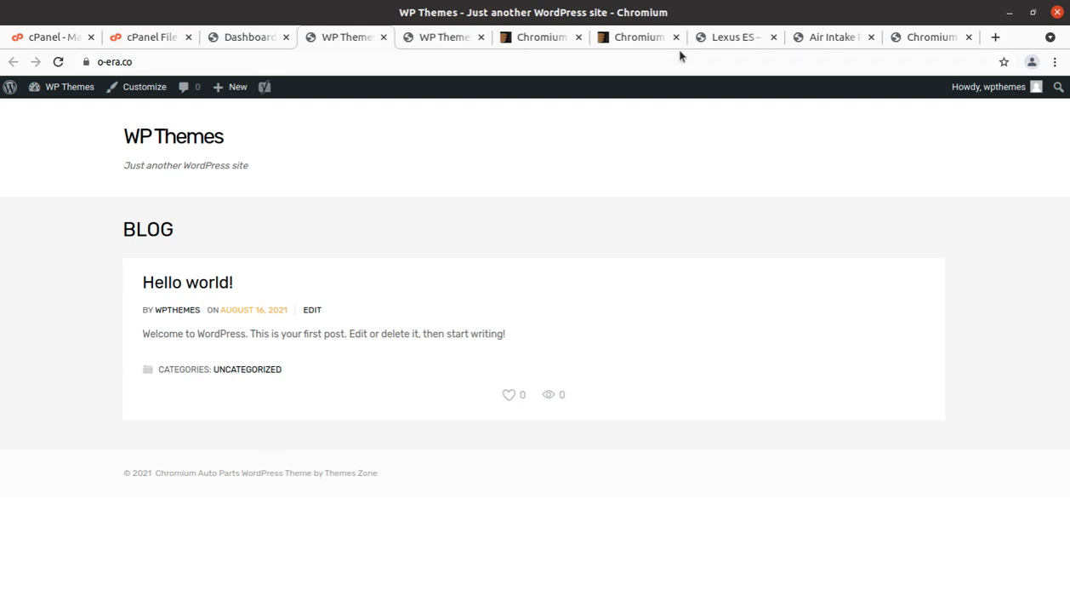
# - Switch to the theme's ThemeForest preview and examine the available Chromium demo layouts for comparison with the site
pyautogui.click(640, 39)
pyautogui.scroll(-1, 393, 358)
pyautogui.scroll(10, 393, 358)
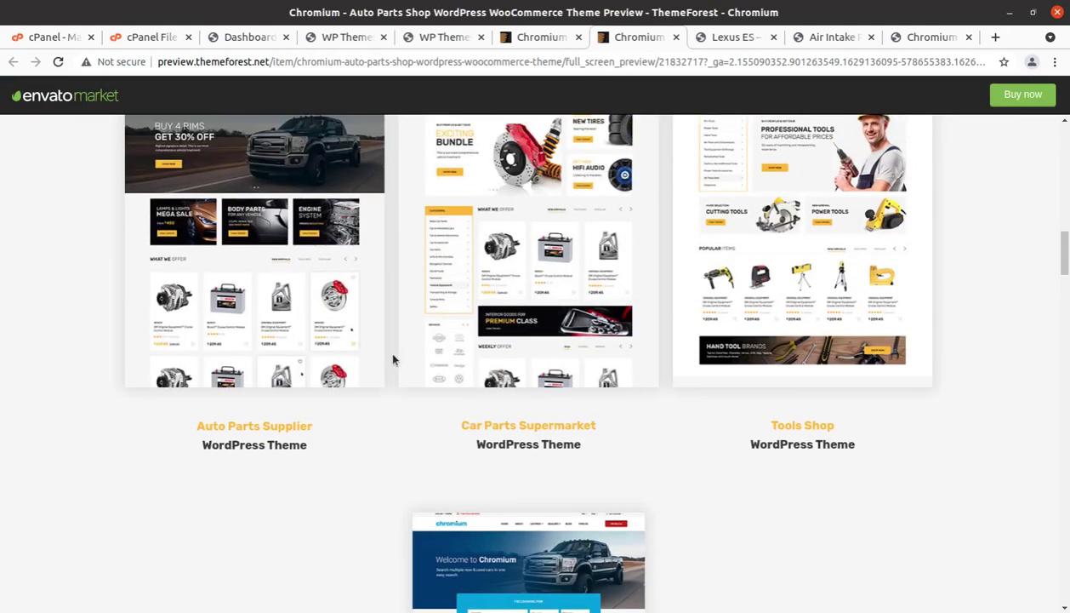
# - Compare the site's blog front end with the pre-built Chromium layouts shown in the ThemeForest preview
pyautogui.scroll(4, 392, 359)
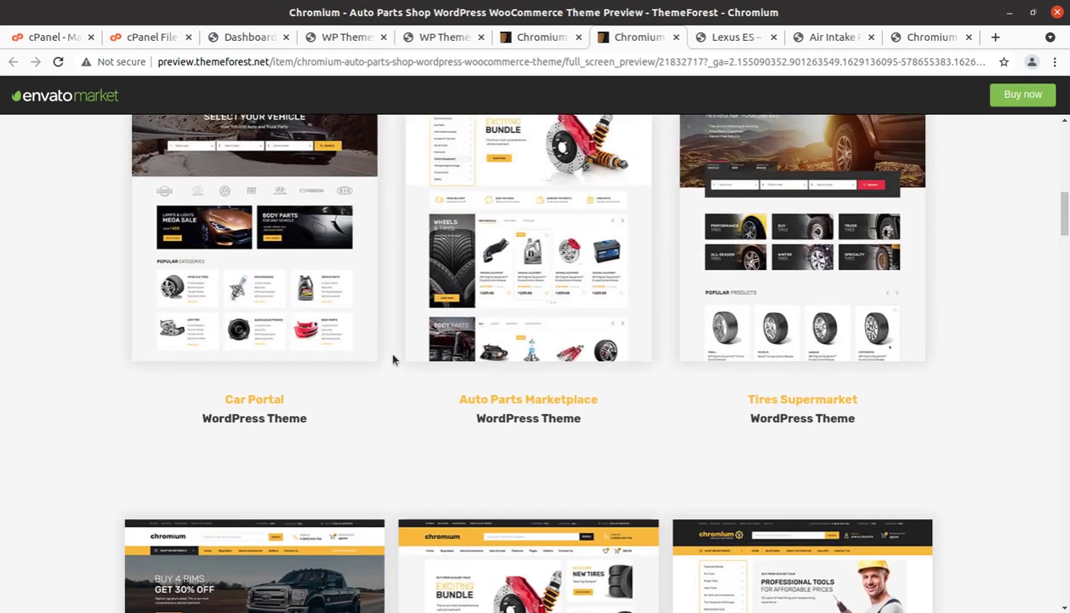
pyautogui.click(356, 37)
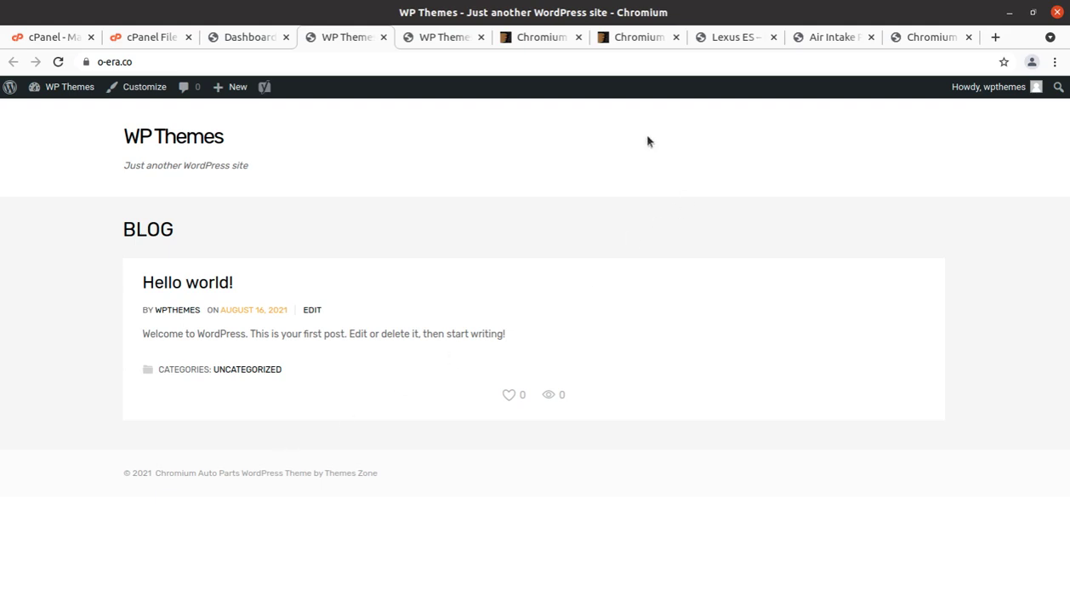
pyautogui.click(644, 39)
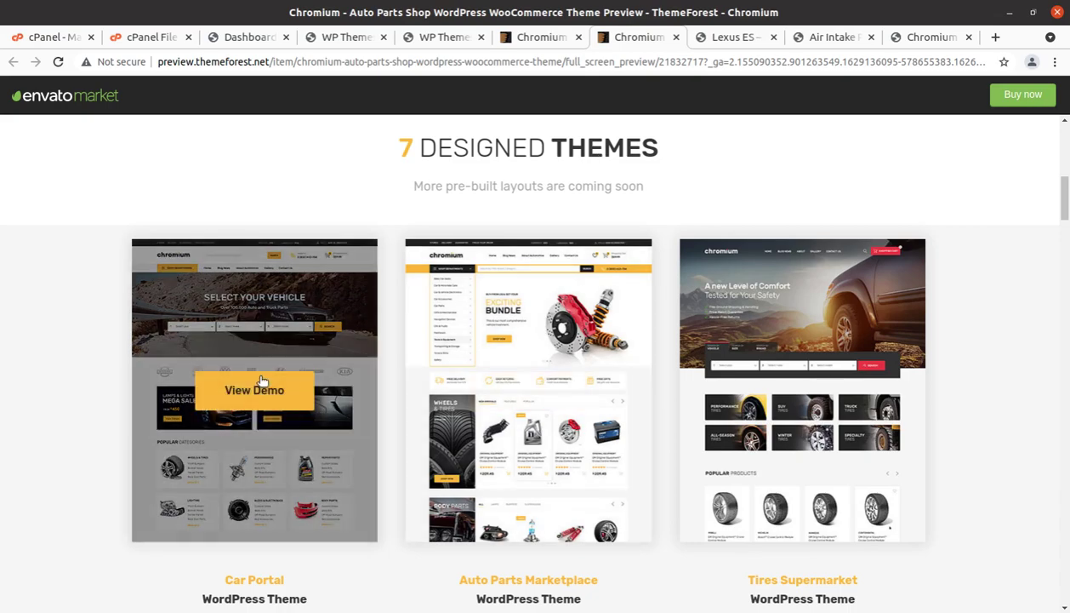
pyautogui.scroll(-5, 948, 373)
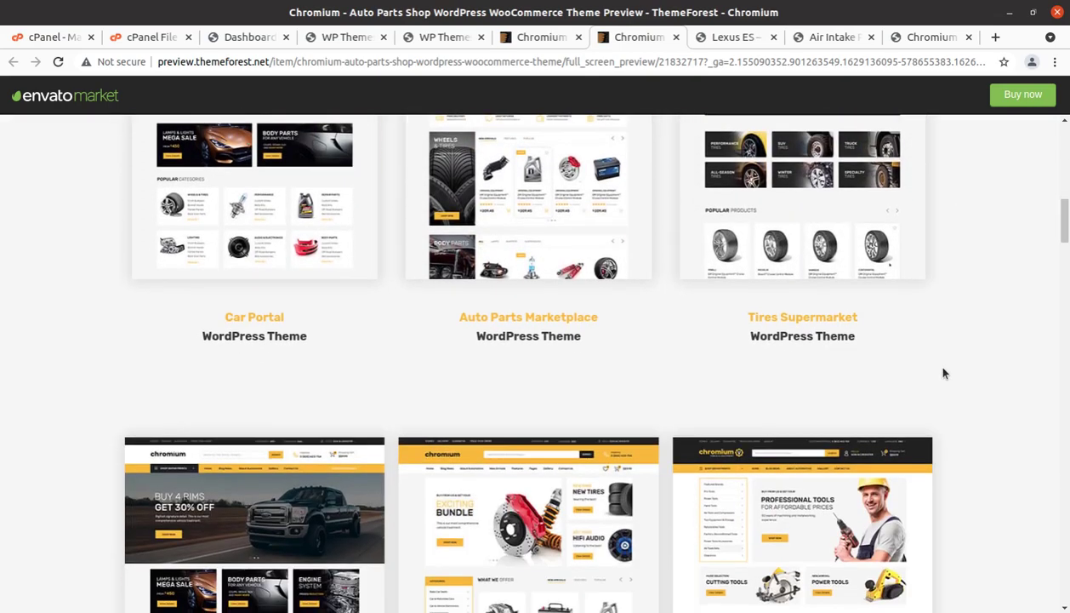
pyautogui.scroll(-1, 701, 385)
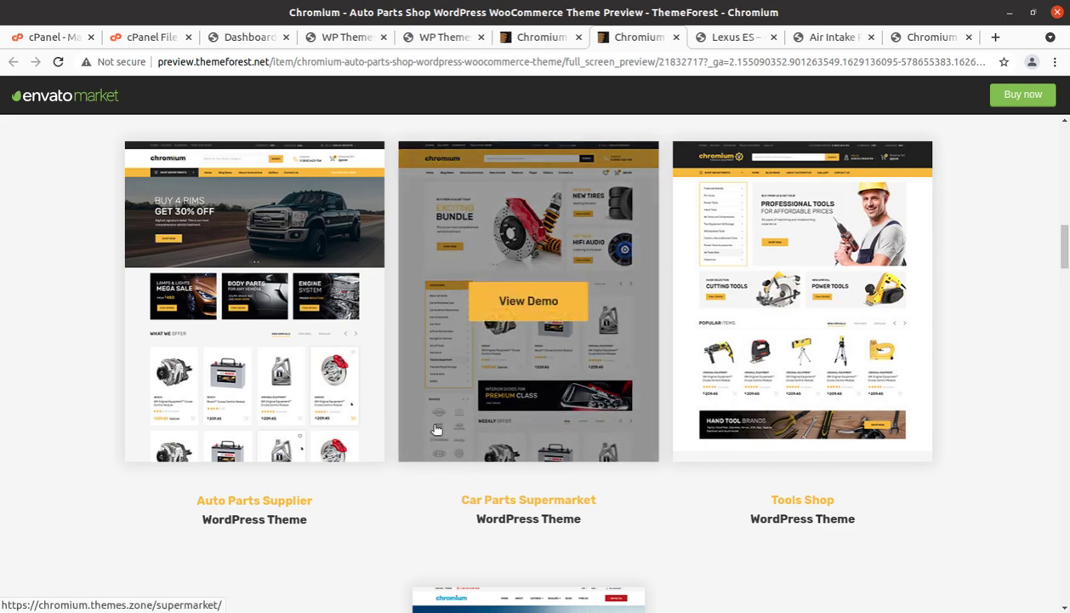
pyautogui.scroll(5, 437, 429)
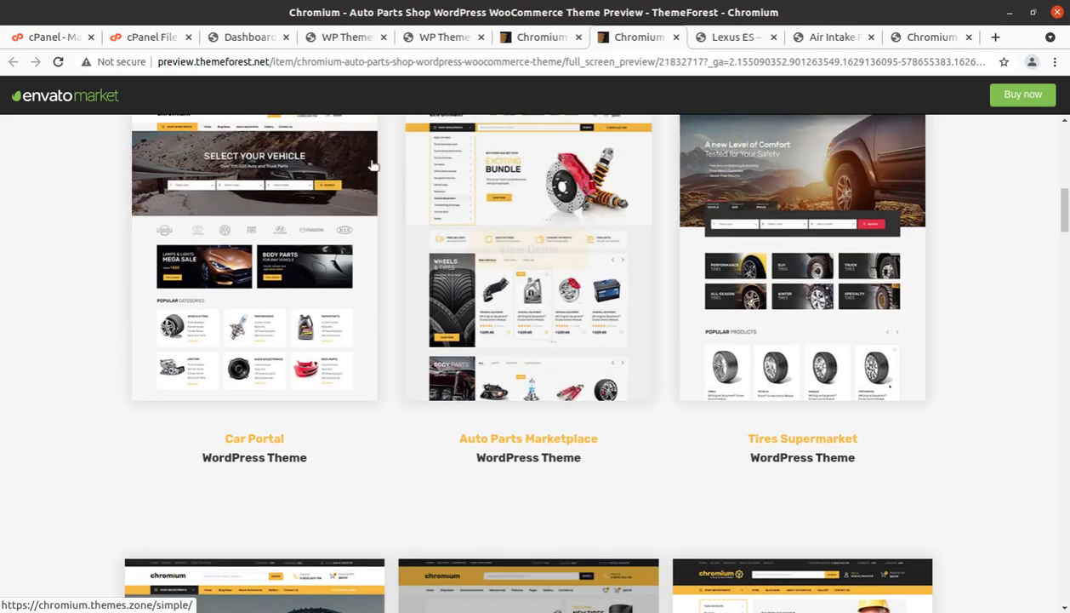
pyautogui.click(336, 36)
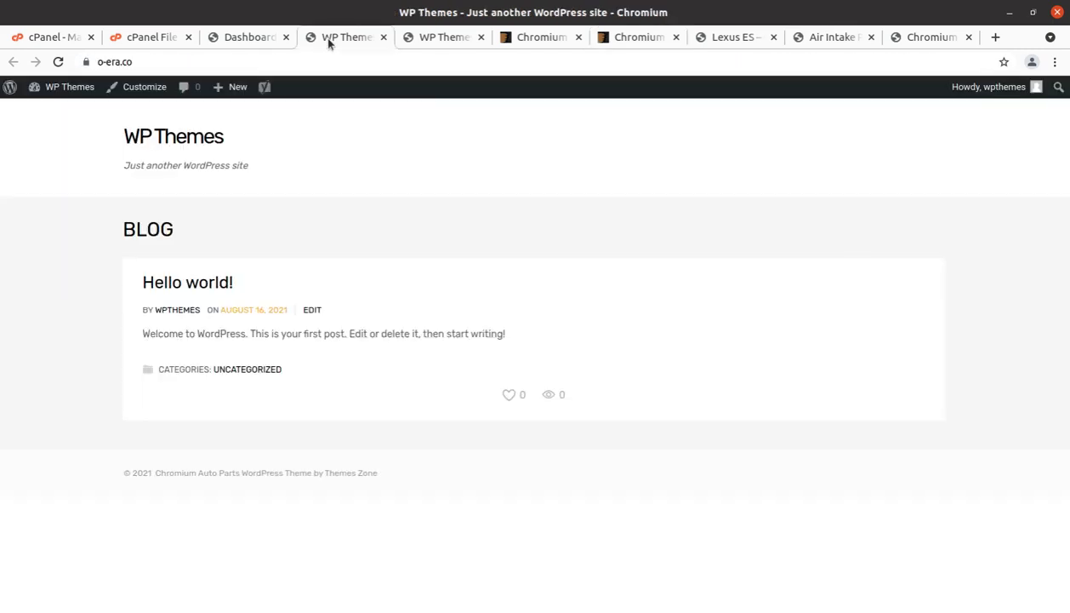
# - Return to the WordPress dashboard and open the theme's Import Demo Data page
pyautogui.click(253, 36)
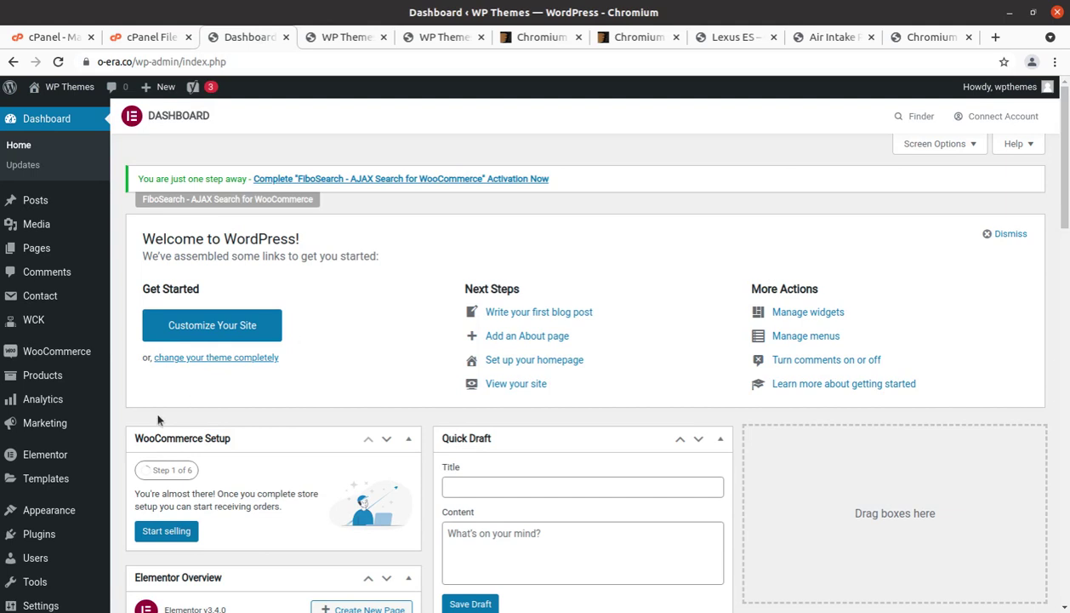
pyautogui.scroll(-2, 163, 444)
pyautogui.moveTo(56, 435)
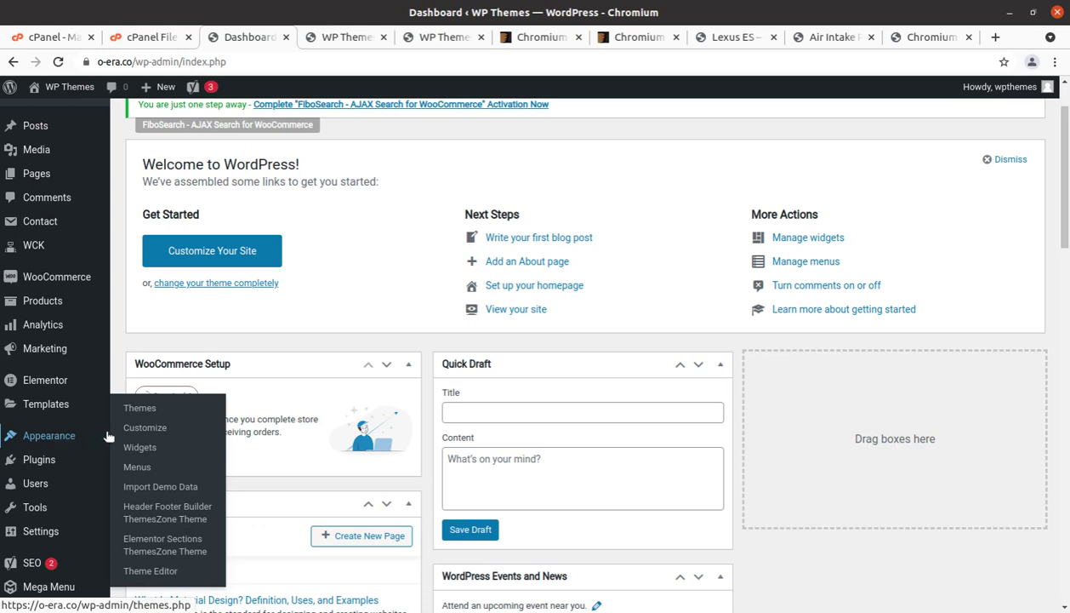
pyautogui.click(168, 492)
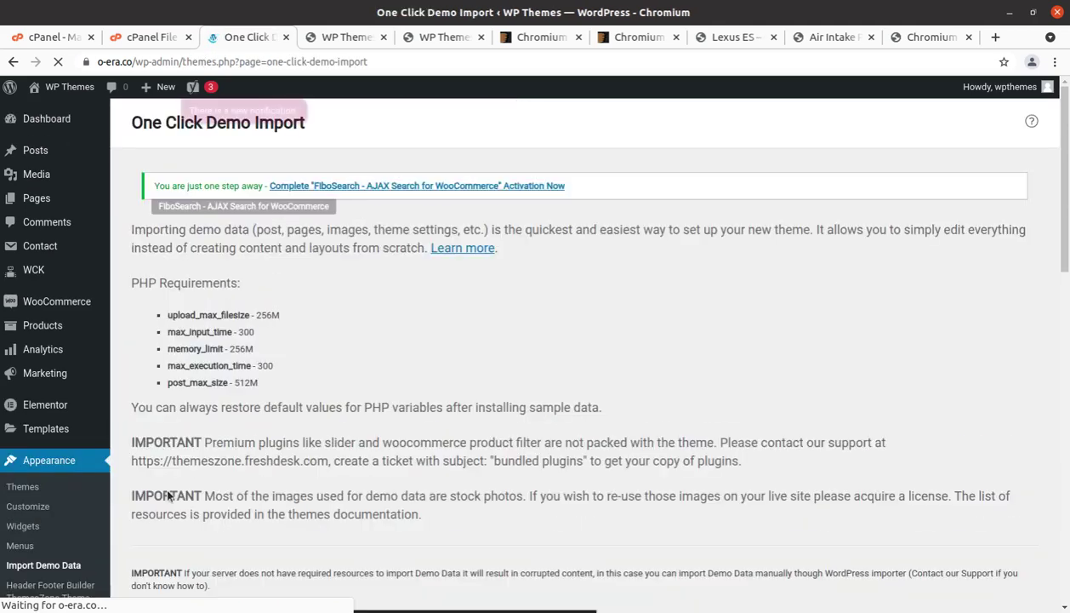
# - Review the PHP requirements listed for the demo import, from upload_max_filesize to post_max_size
pyautogui.scroll(-1, 312, 392)
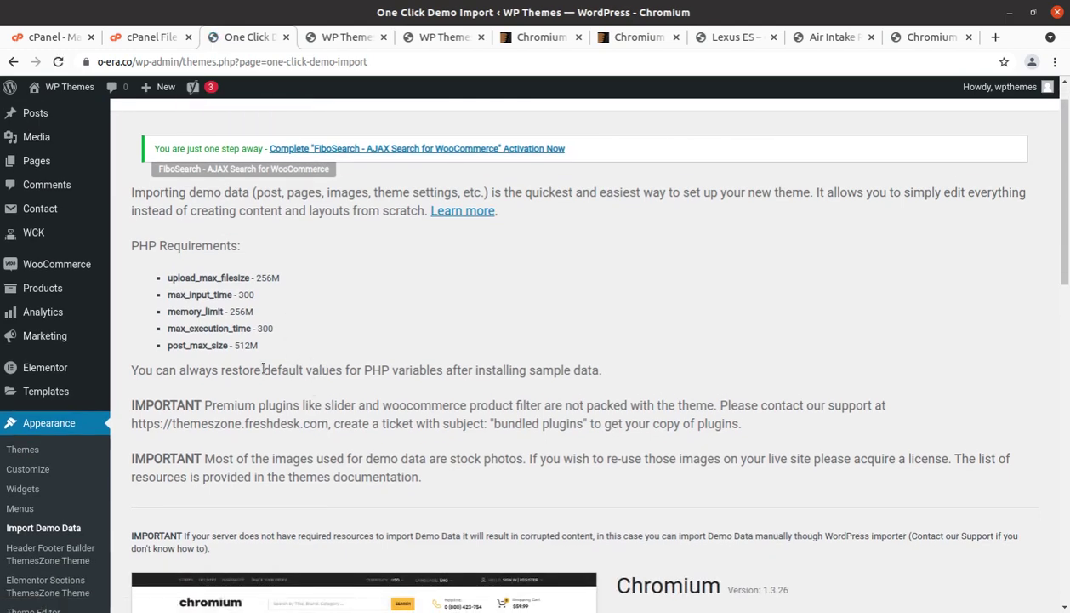
pyautogui.scroll(1, 306, 246)
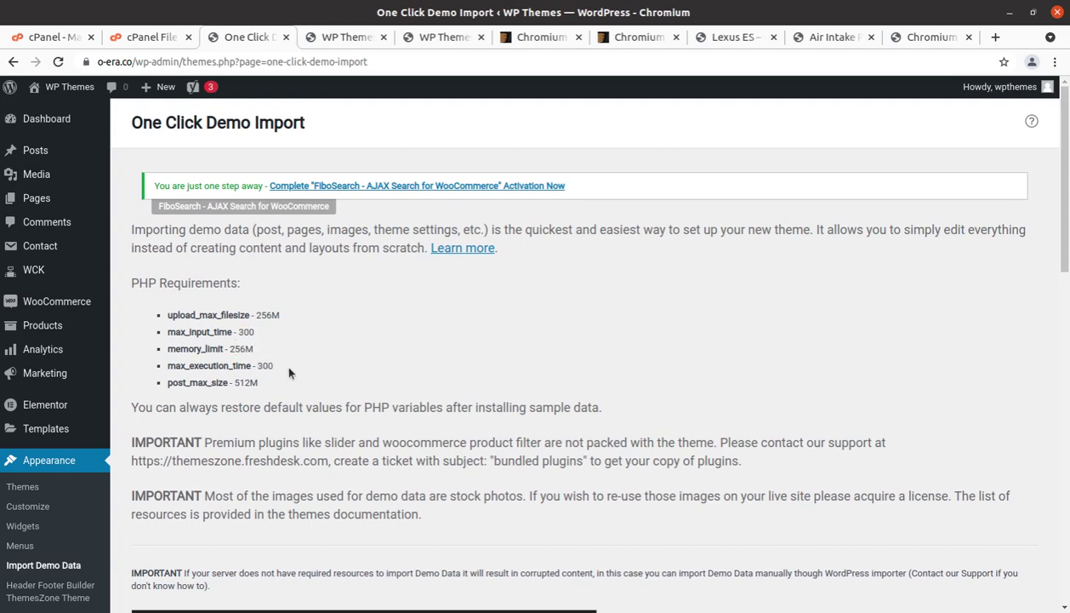
pyautogui.scroll(-3, 288, 372)
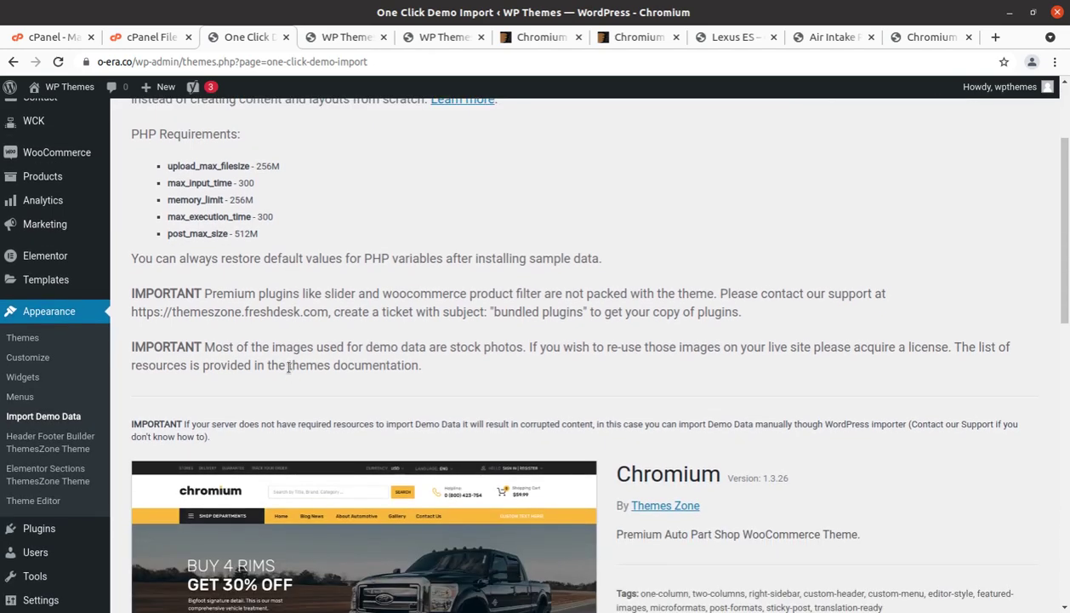
pyautogui.moveTo(264, 239); pyautogui.dragTo(154, 175)
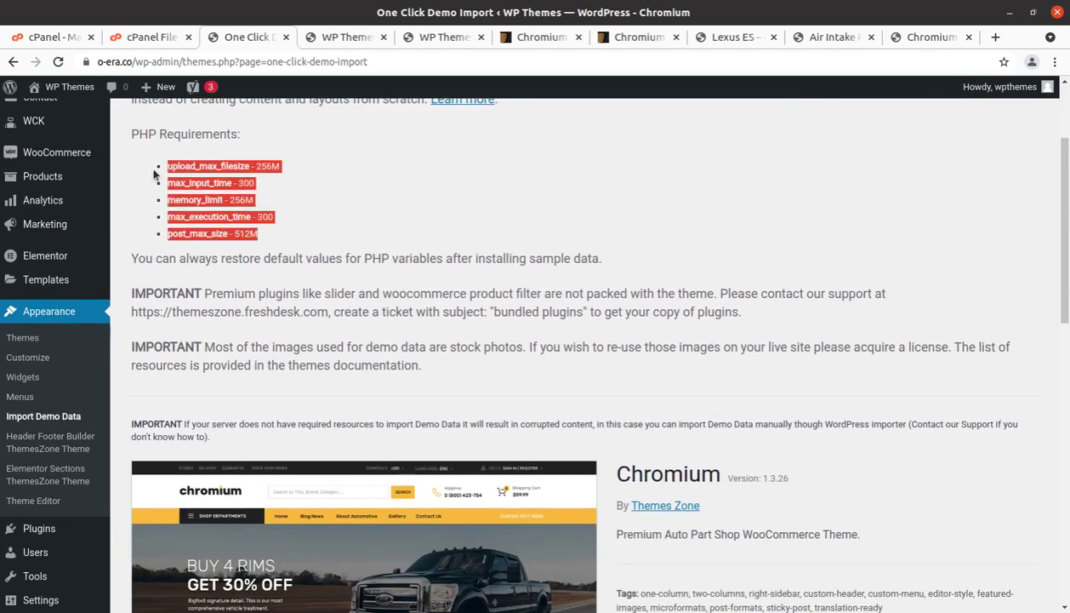
pyautogui.click(382, 190)
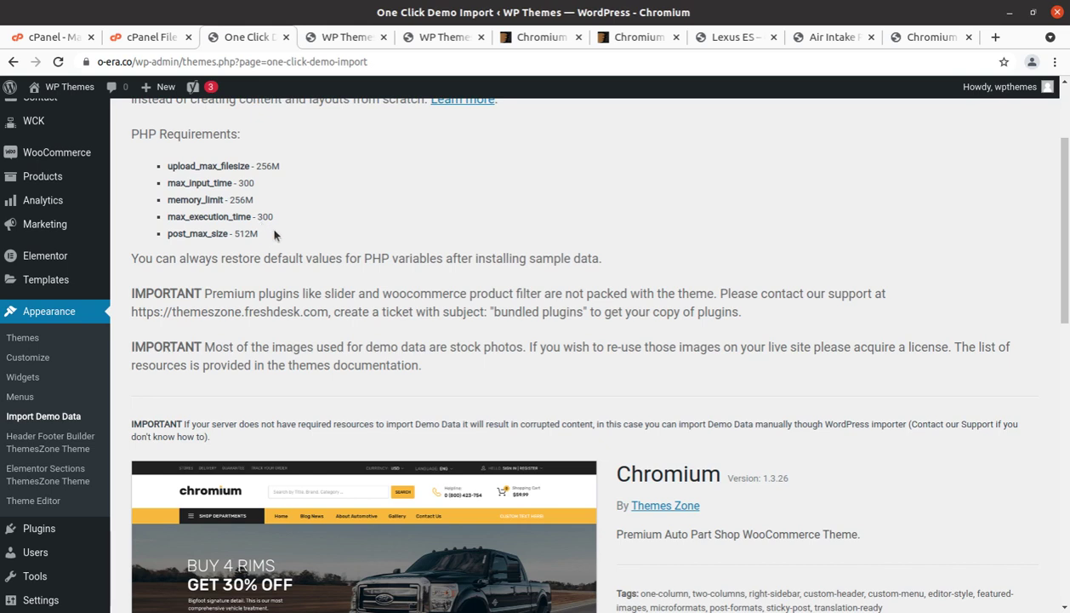
pyautogui.moveTo(274, 234); pyautogui.dragTo(165, 166)
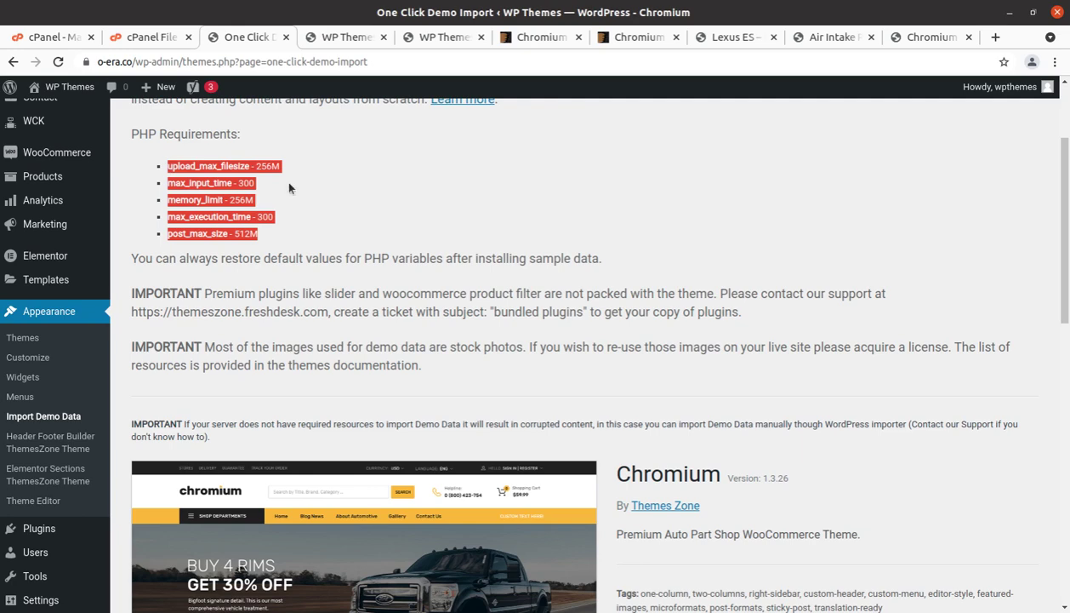
pyautogui.click(286, 220)
pyautogui.scroll(-2, 425, 212)
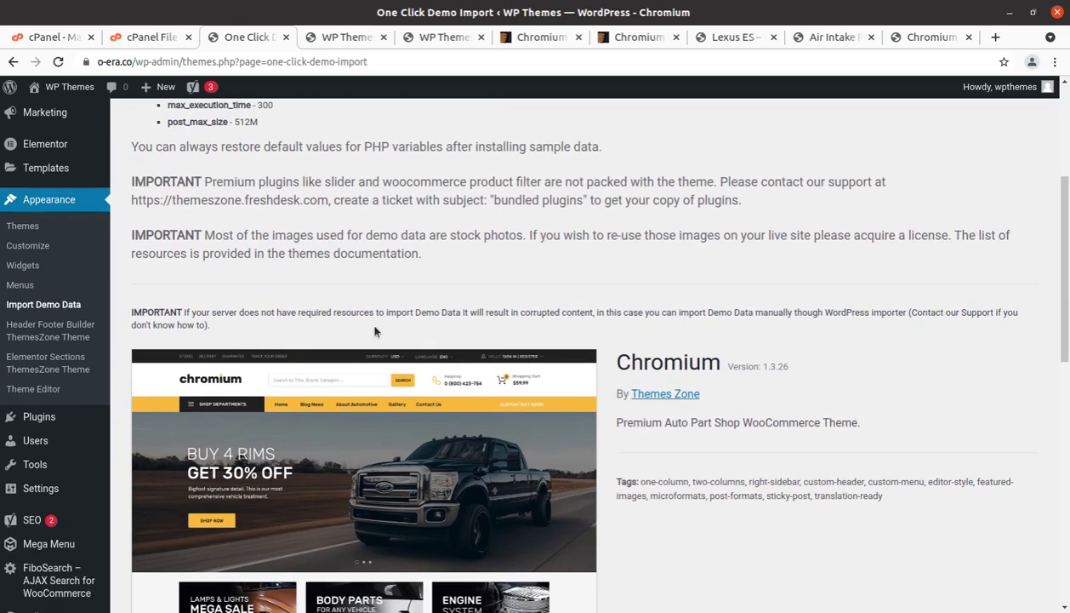
# - Examine the Chromium demos offered for one-click import and compare their layouts
pyautogui.scroll(-4, 374, 332)
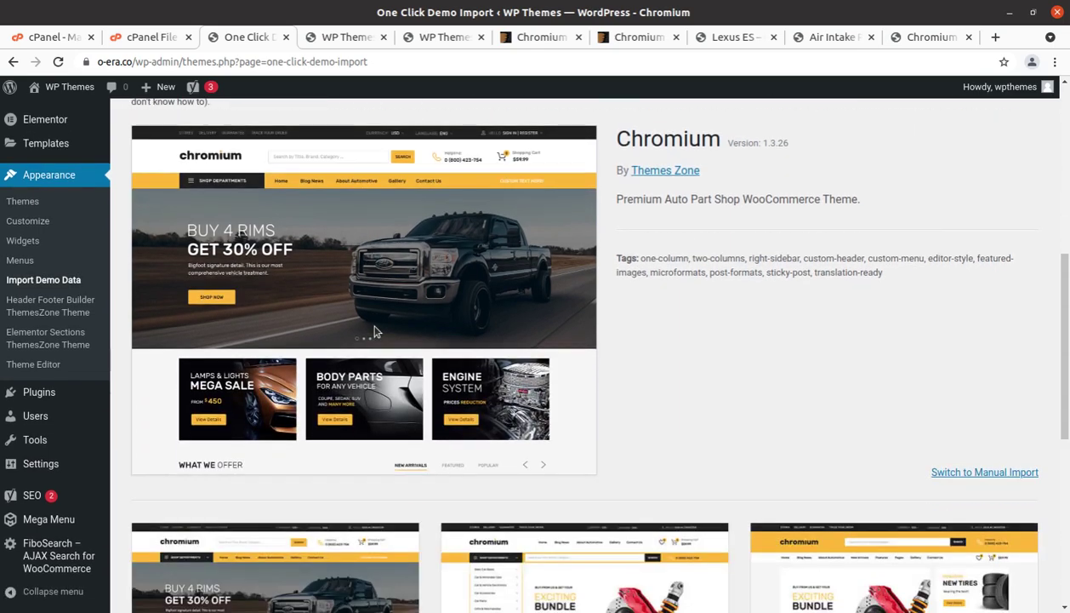
pyautogui.scroll(6, 375, 332)
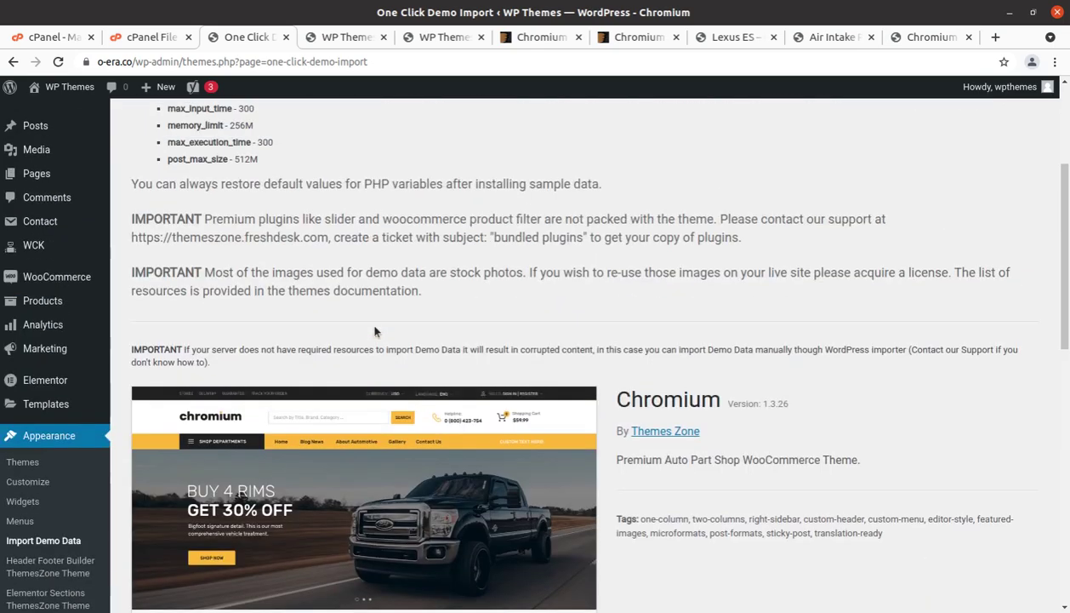
pyautogui.scroll(-7, 374, 332)
pyautogui.scroll(-3, 375, 330)
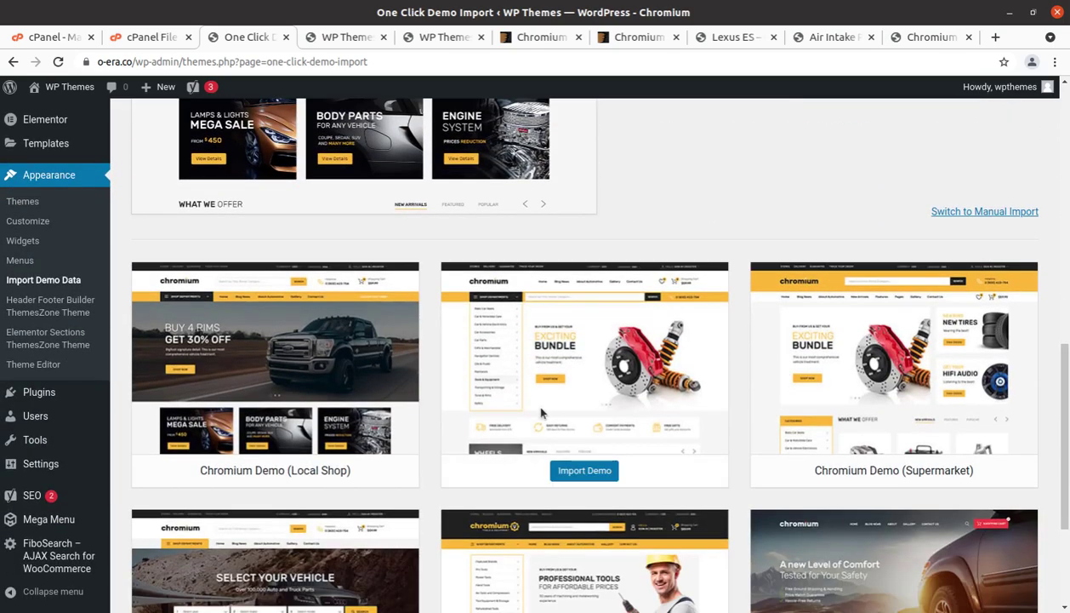
pyautogui.moveTo(210, 389)
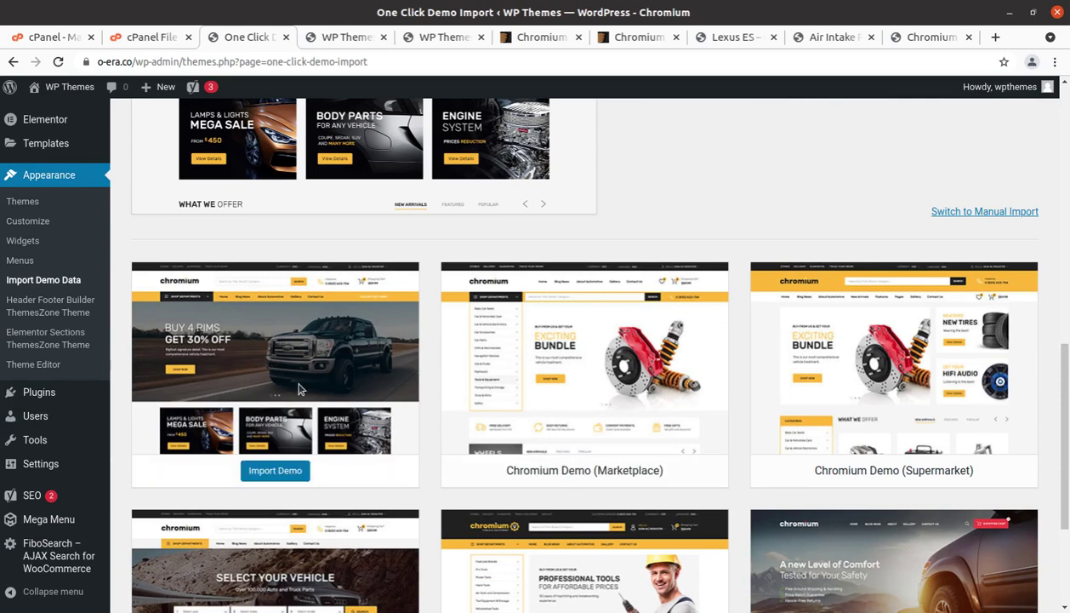
pyautogui.scroll(-2, 295, 389)
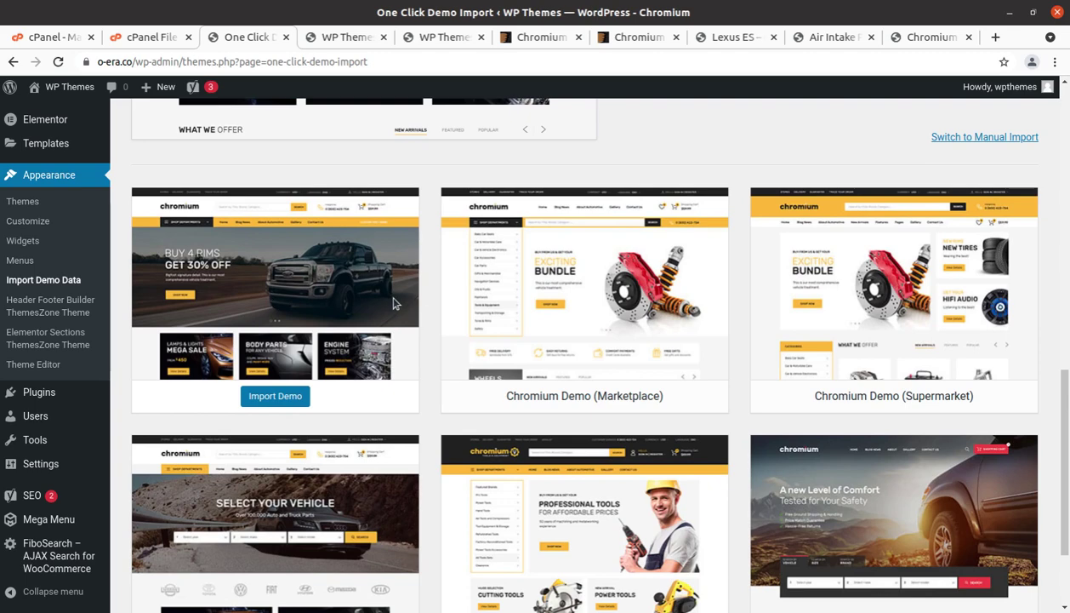
pyautogui.scroll(-3, 394, 302)
pyautogui.scroll(5, 394, 303)
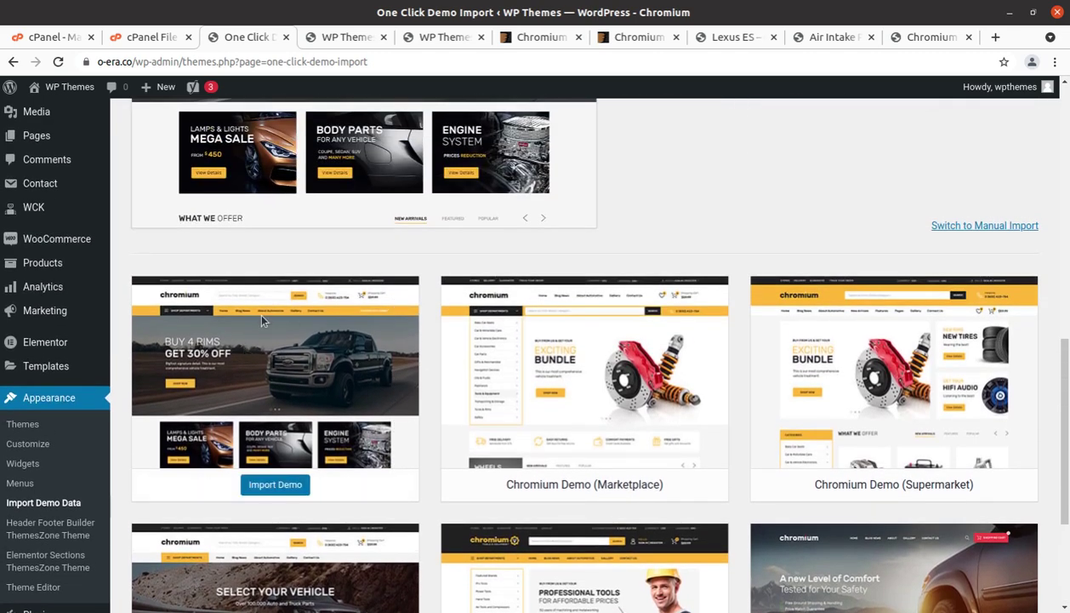
pyautogui.scroll(5, 257, 310)
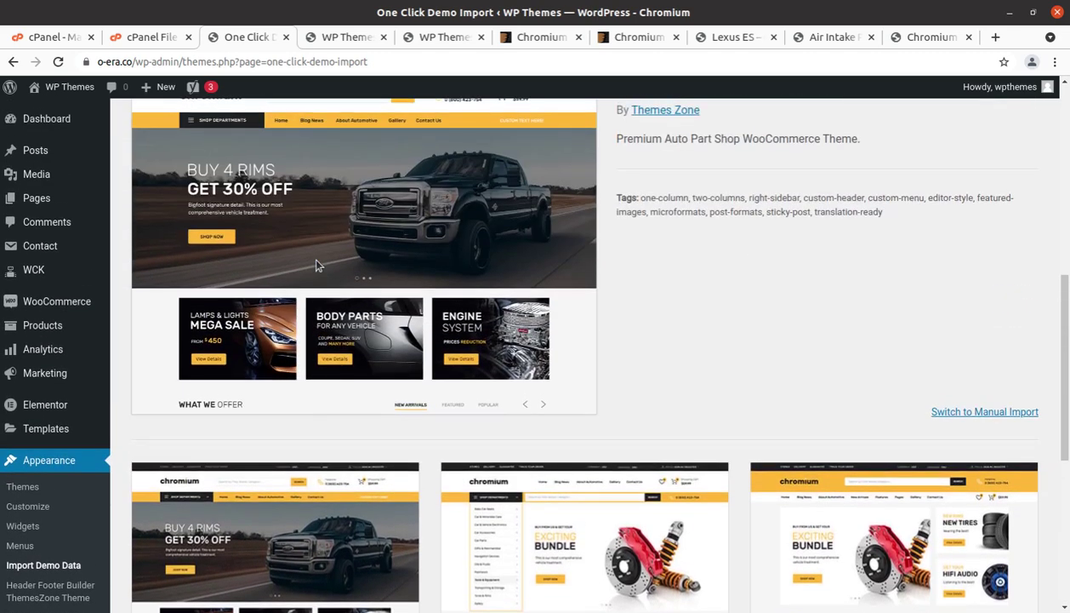
pyautogui.scroll(-5, 315, 266)
pyautogui.scroll(-1, 1064, 366)
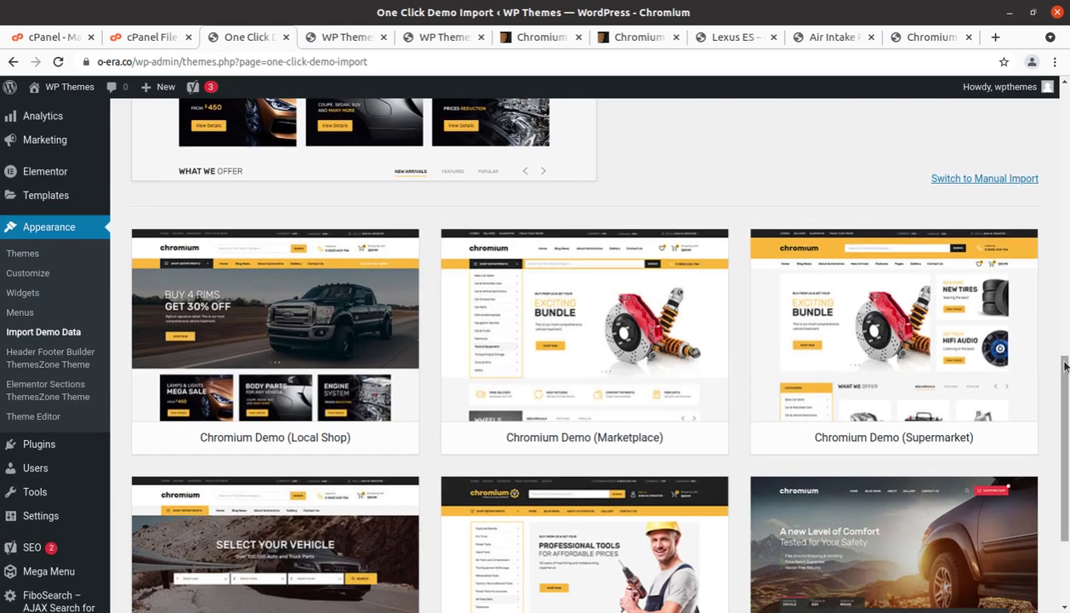
pyautogui.scroll(-2, 357, 341)
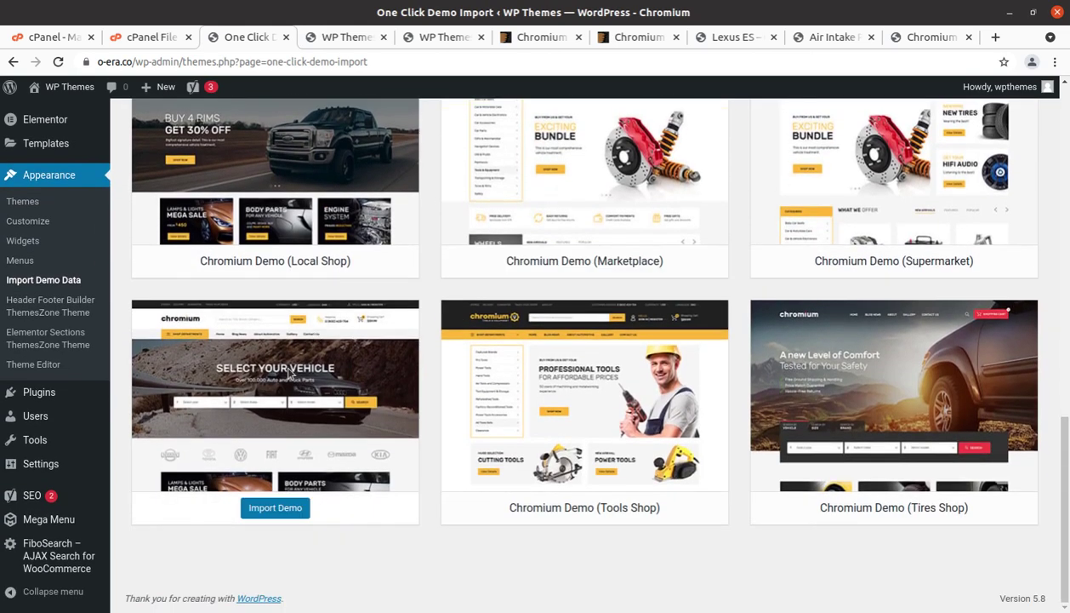
pyautogui.scroll(2, 820, 304)
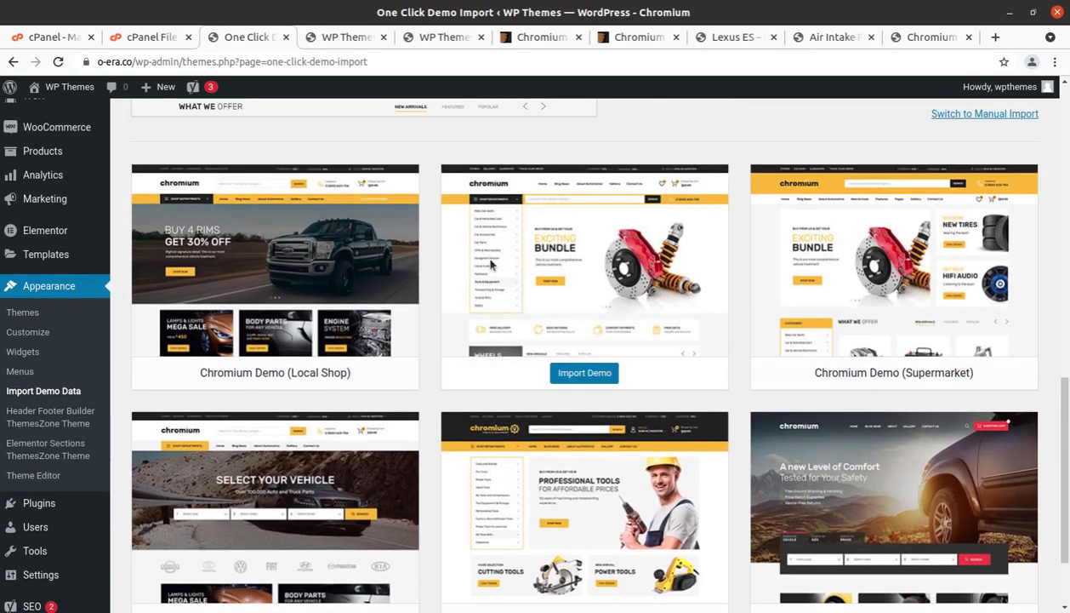
# - Import the Chromium Demo (Local Shop), leaving the recommended WPForms and MonsterInsights plugins unselected
pyautogui.moveTo(287, 289)
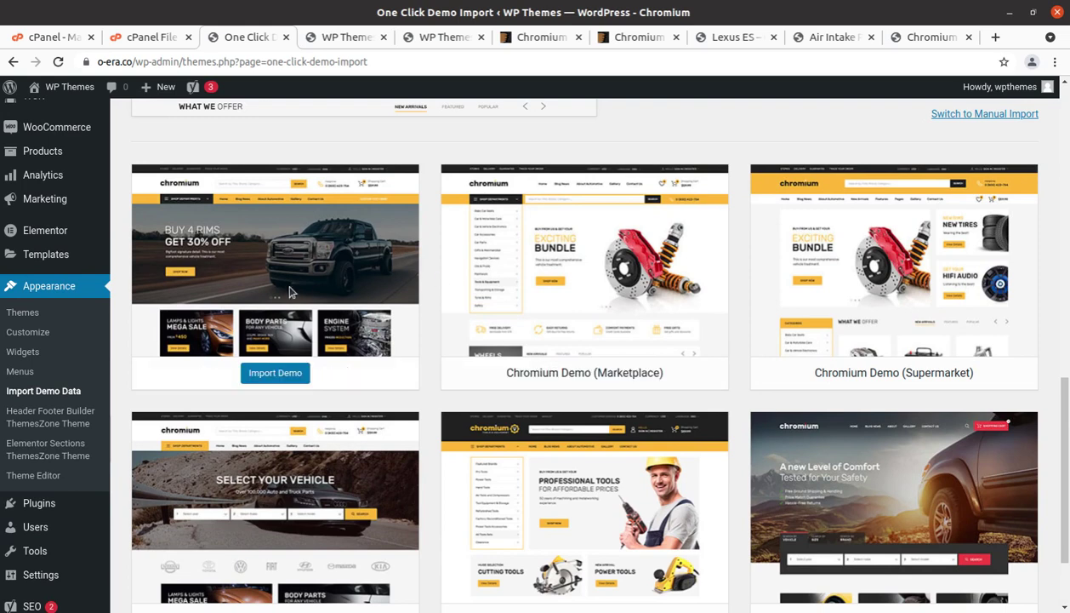
pyautogui.click(274, 376)
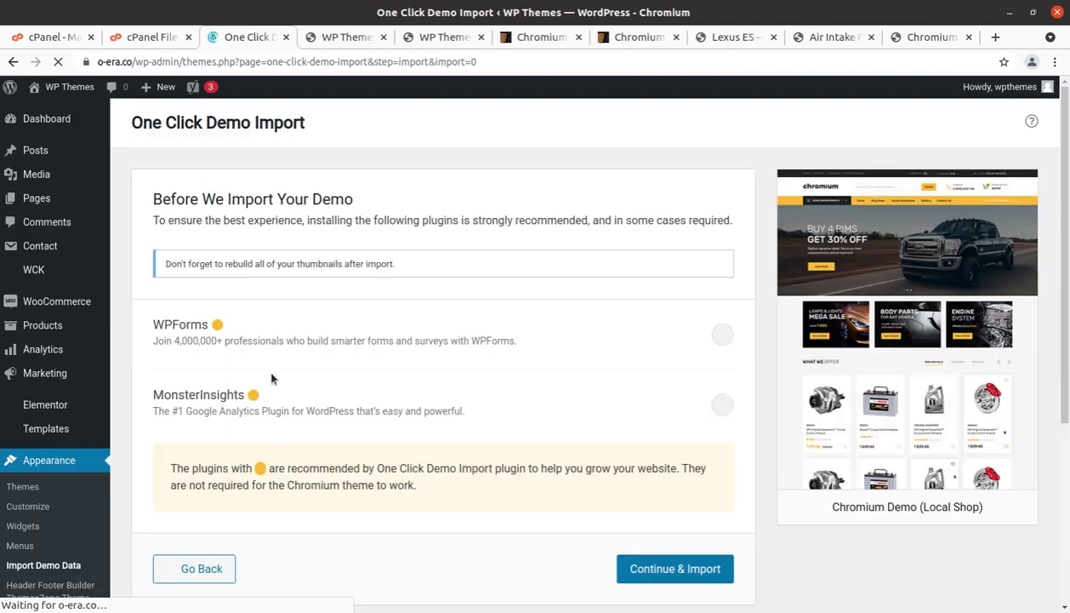
pyautogui.scroll(-3, 502, 353)
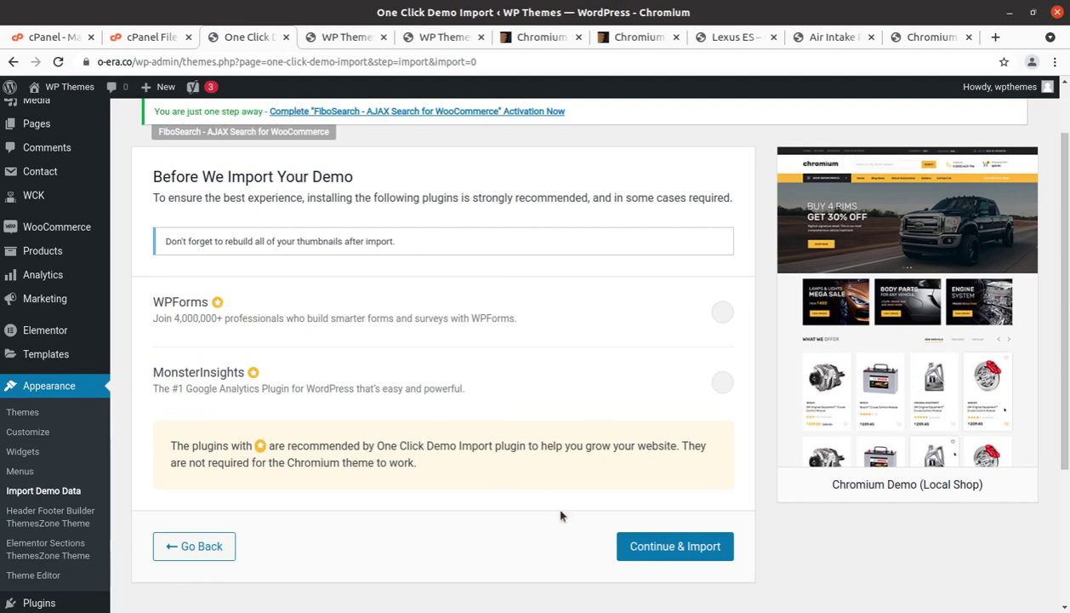
pyautogui.click(674, 549)
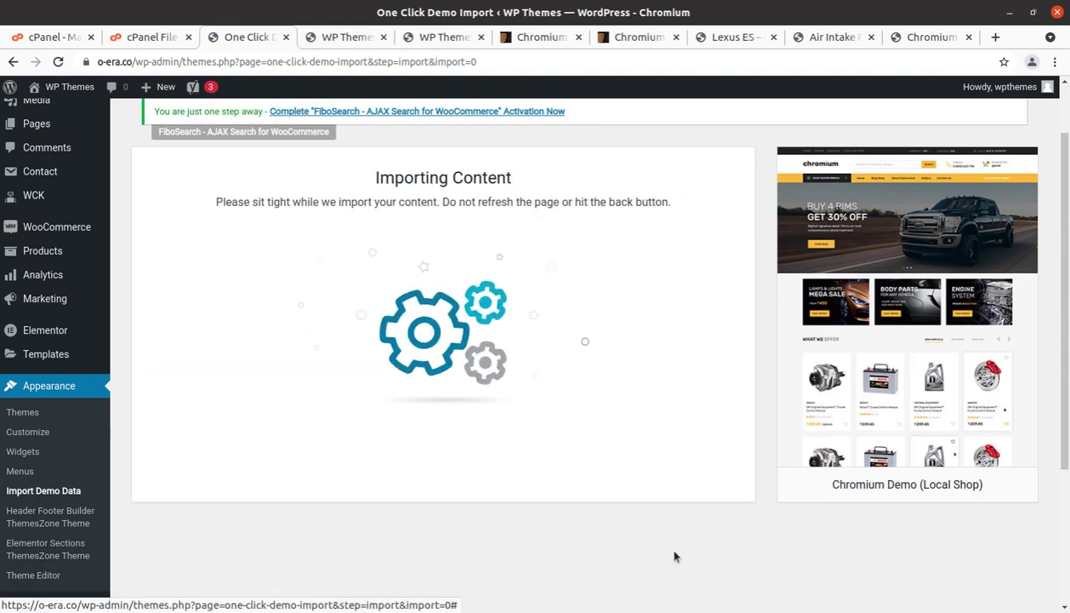
pyautogui.scroll(2, 636, 509)
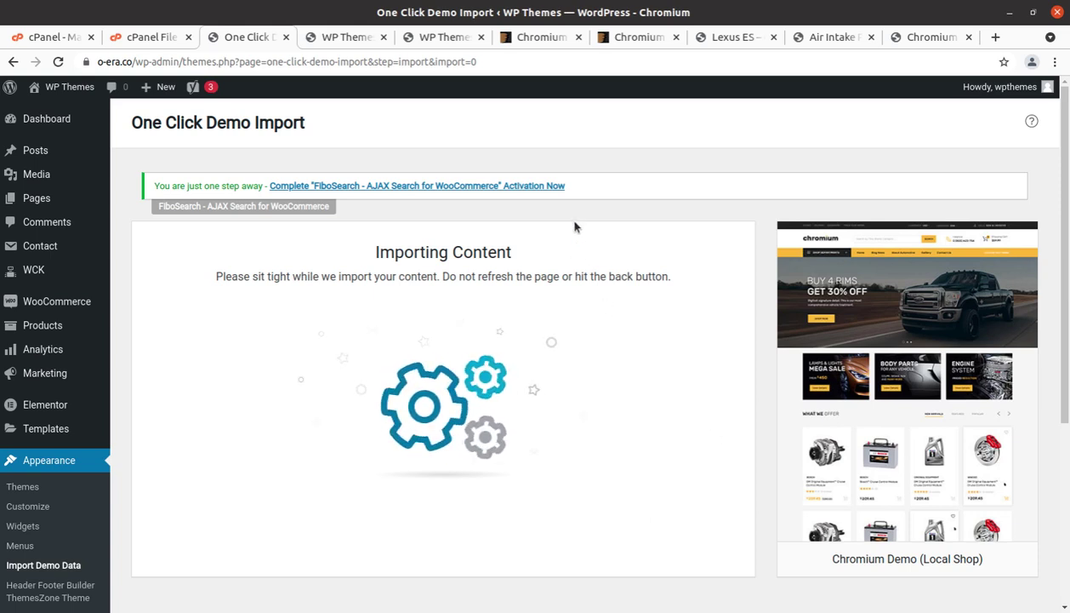
# - Open the home page of the Chromium directory demo from its Lexus ES listing, and switch to the site's older front-end tab
pyautogui.click(756, 41)
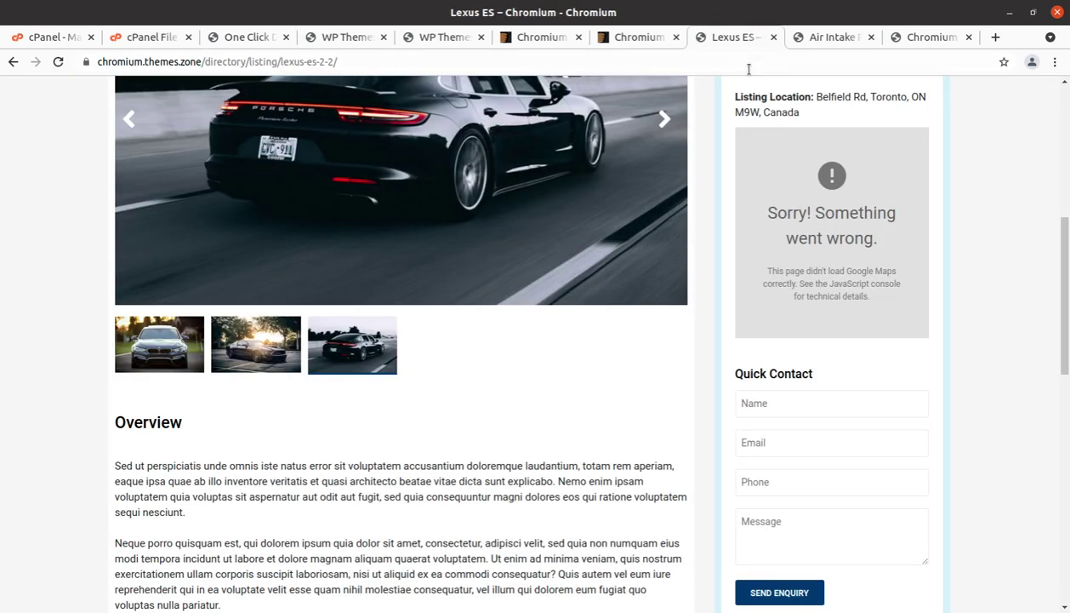
pyautogui.scroll(5, 700, 127)
pyautogui.click(197, 124)
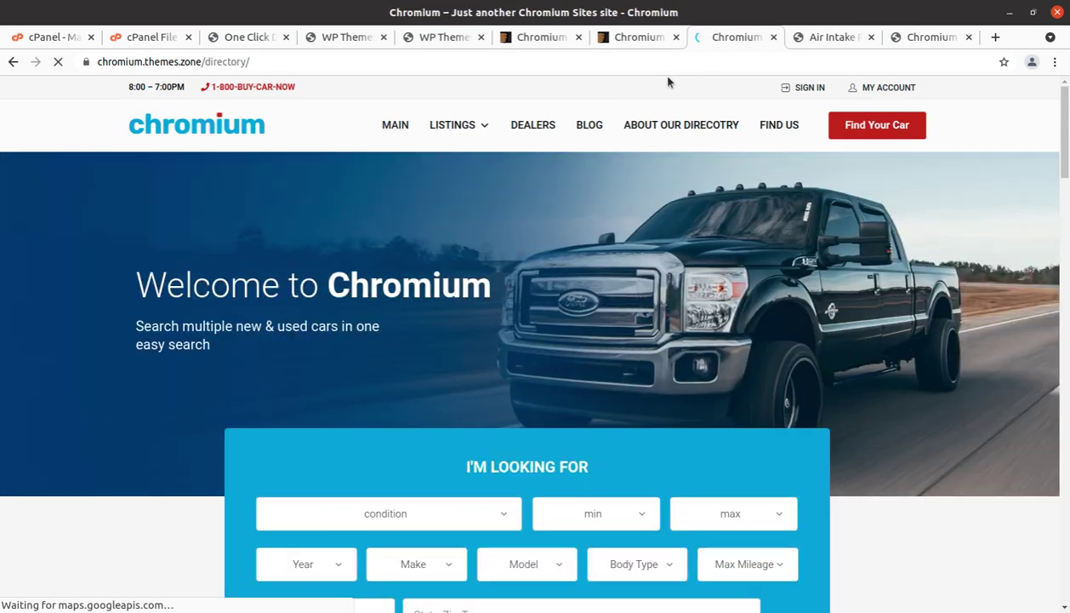
pyautogui.click(448, 39)
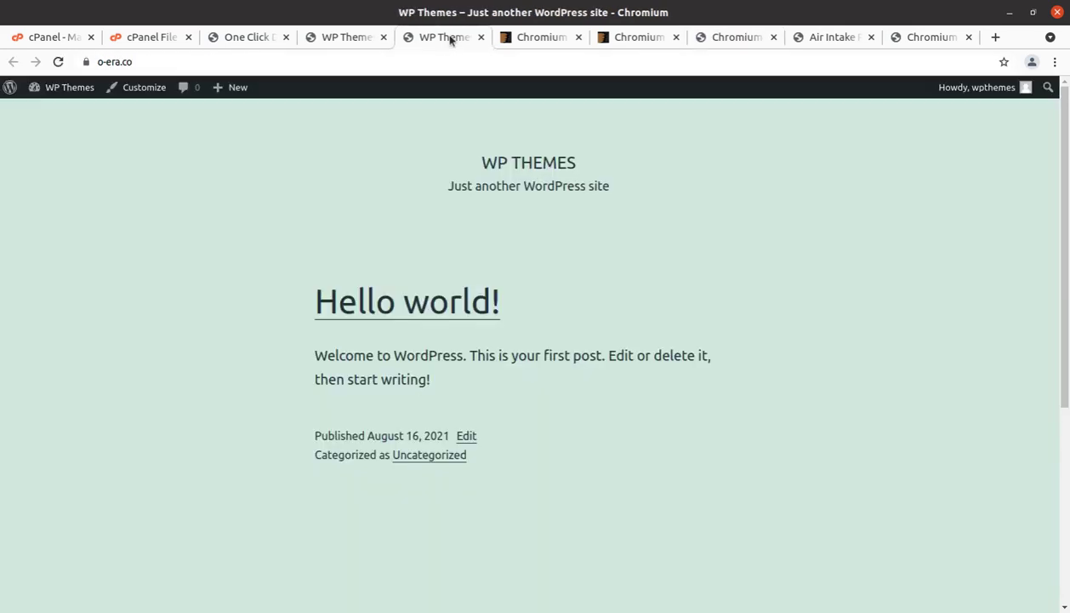
# - Close the duplicate tab of the site's old front end and return to the One Click Demo Import page
pyautogui.click(352, 40)
pyautogui.click(382, 37)
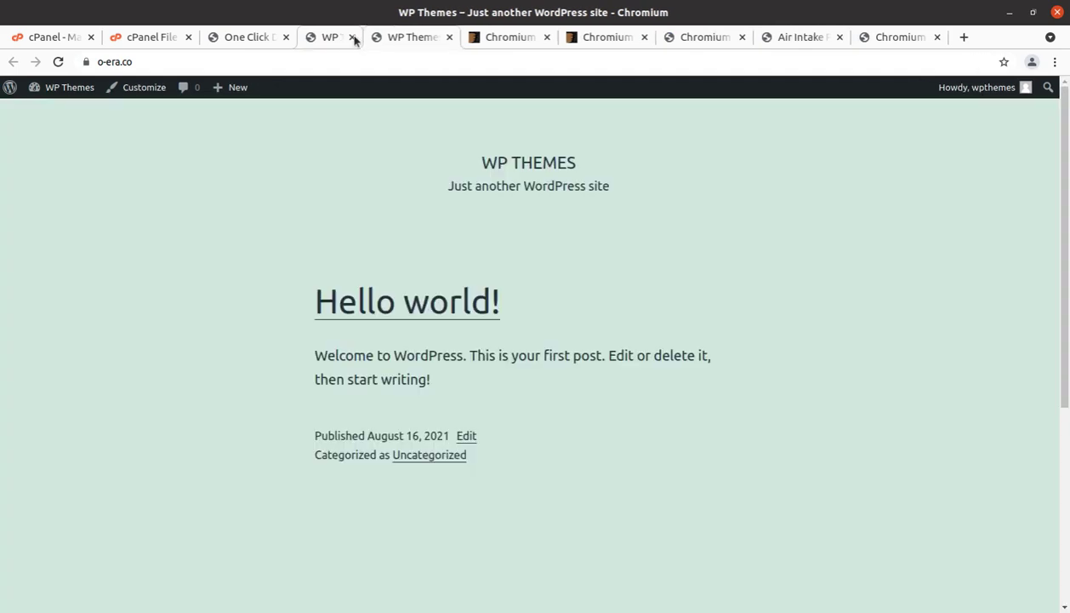
pyautogui.click(255, 39)
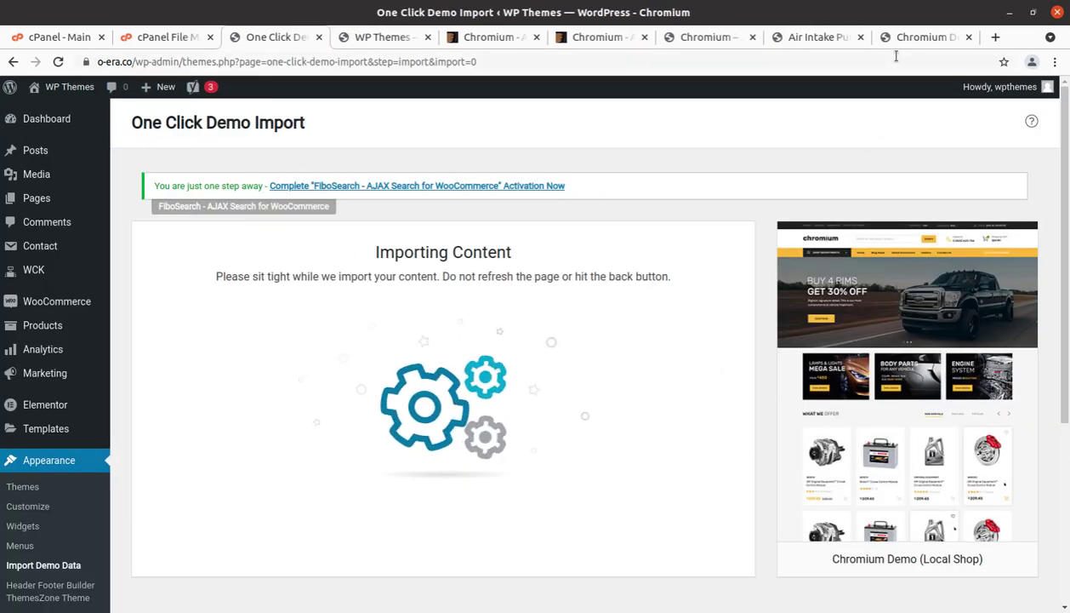
# - Browse the Air Intake Pump page and the MarketPlace demo's home page, and open its All Weather Terrain Braker AS/PRO product
pyautogui.click(809, 38)
pyautogui.scroll(5, 590, 366)
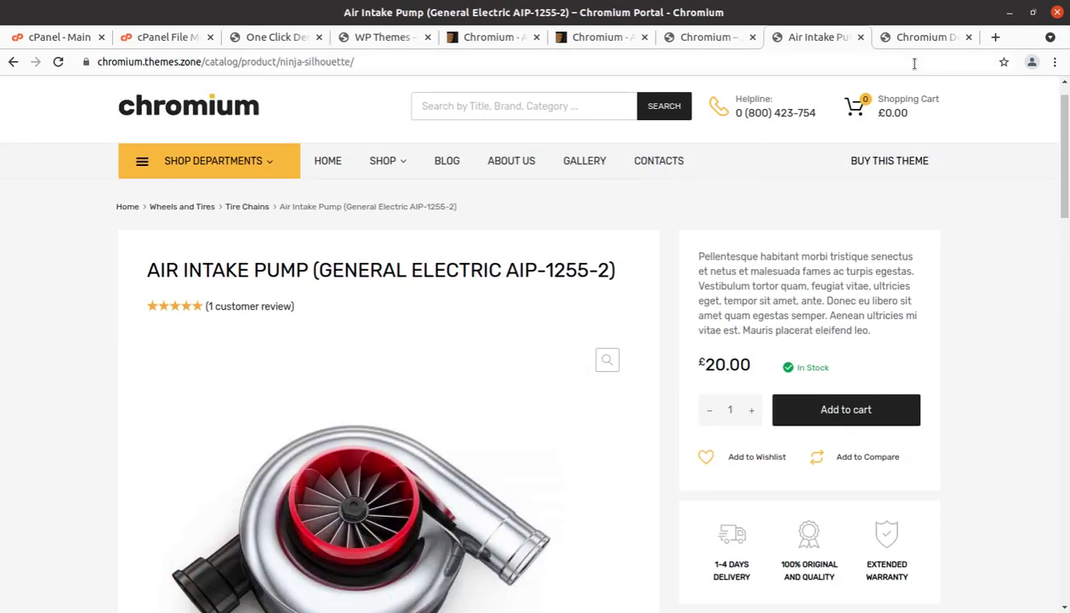
pyautogui.click(922, 38)
pyautogui.moveTo(167, 358)
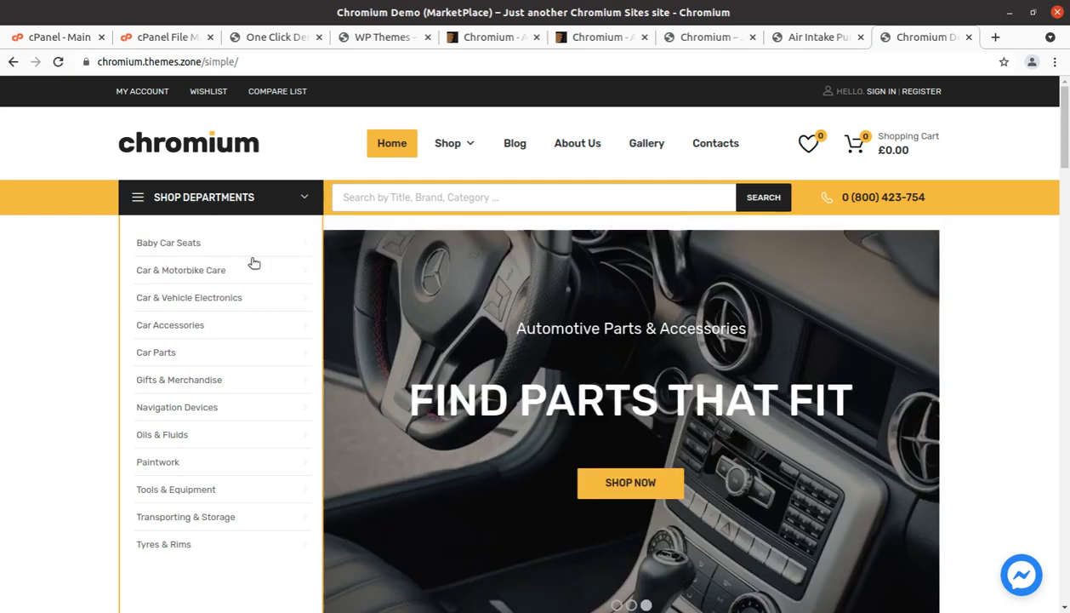
pyautogui.scroll(-4, 386, 424)
pyautogui.scroll(-2, 385, 424)
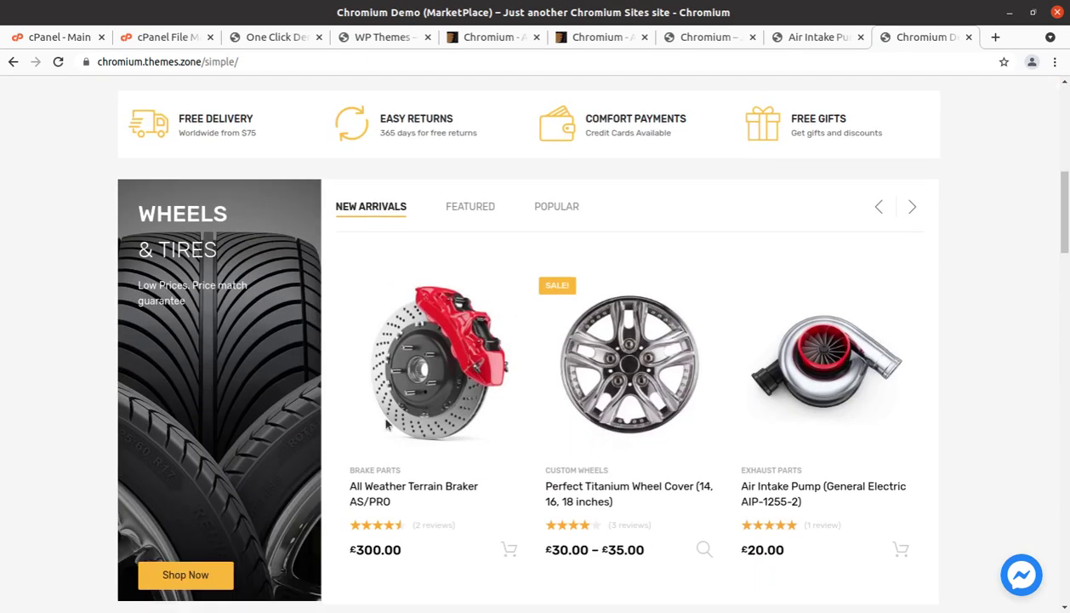
pyautogui.click(416, 386)
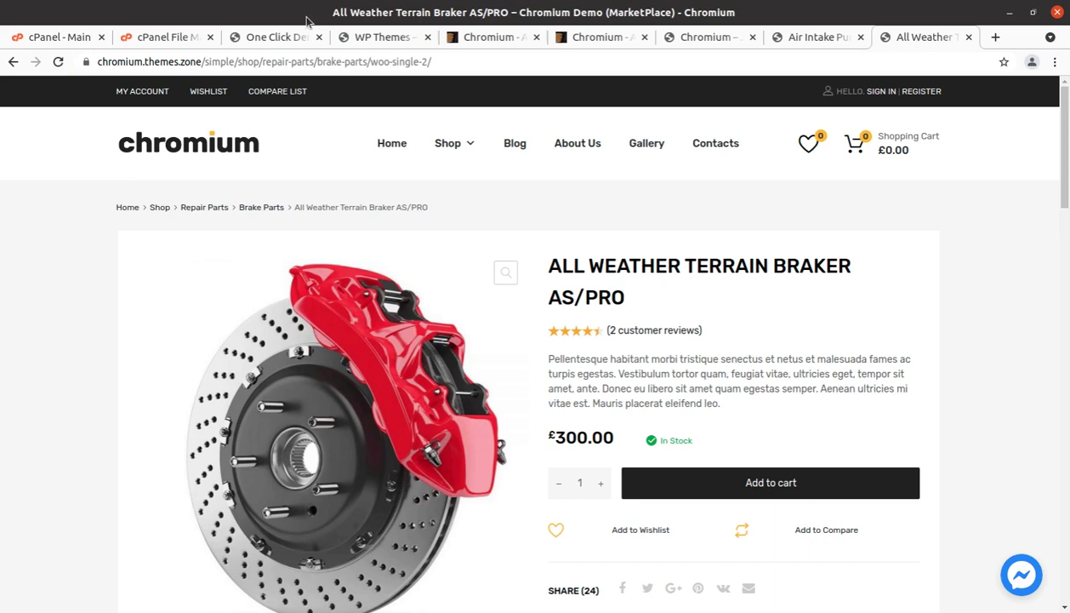
# - Check the demo import's status, and look through the imported files in the Media Library in a new tab
pyautogui.click(288, 37)
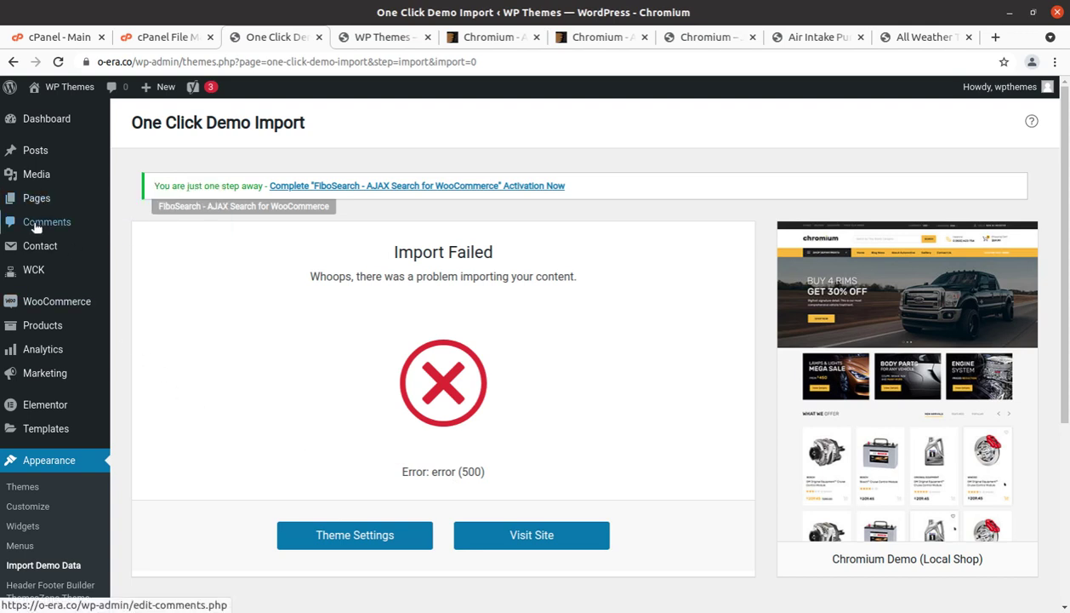
pyautogui.moveTo(43, 343)
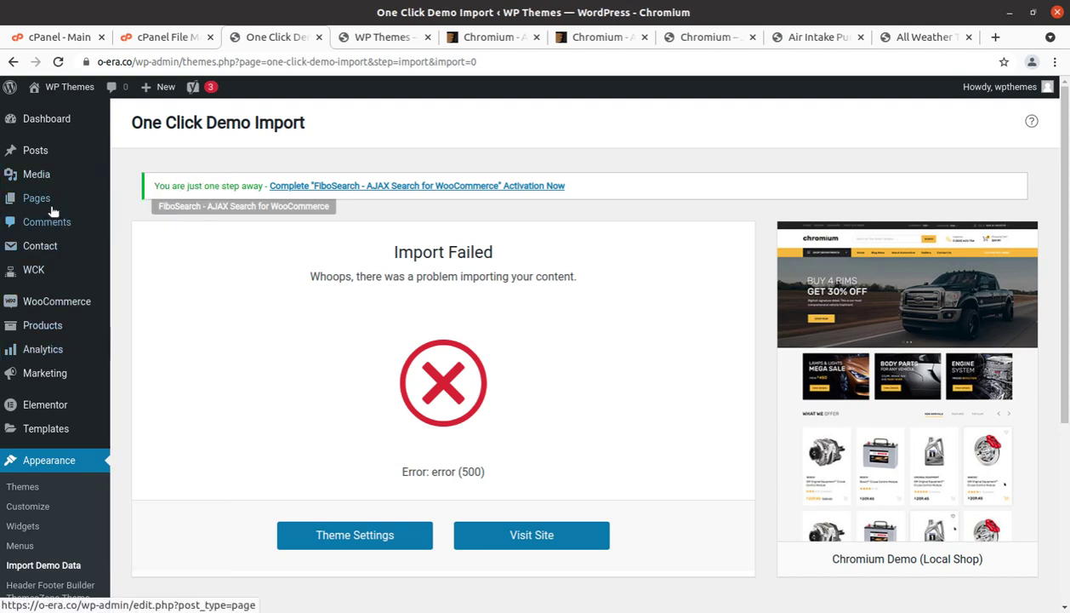
pyautogui.moveTo(56, 183)
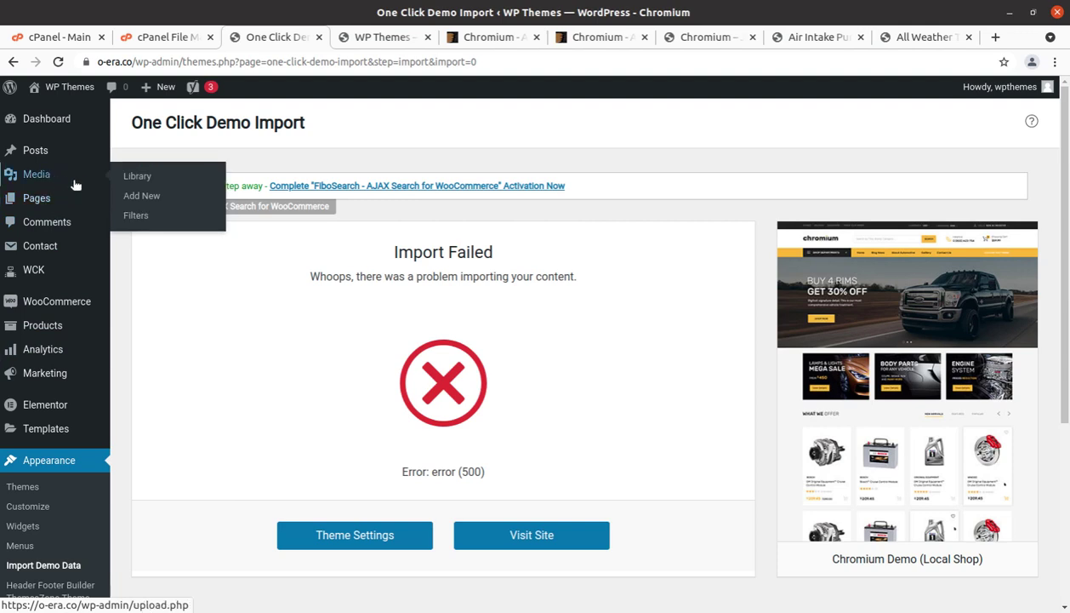
pyautogui.middleClick(133, 175)
pyautogui.click(342, 37)
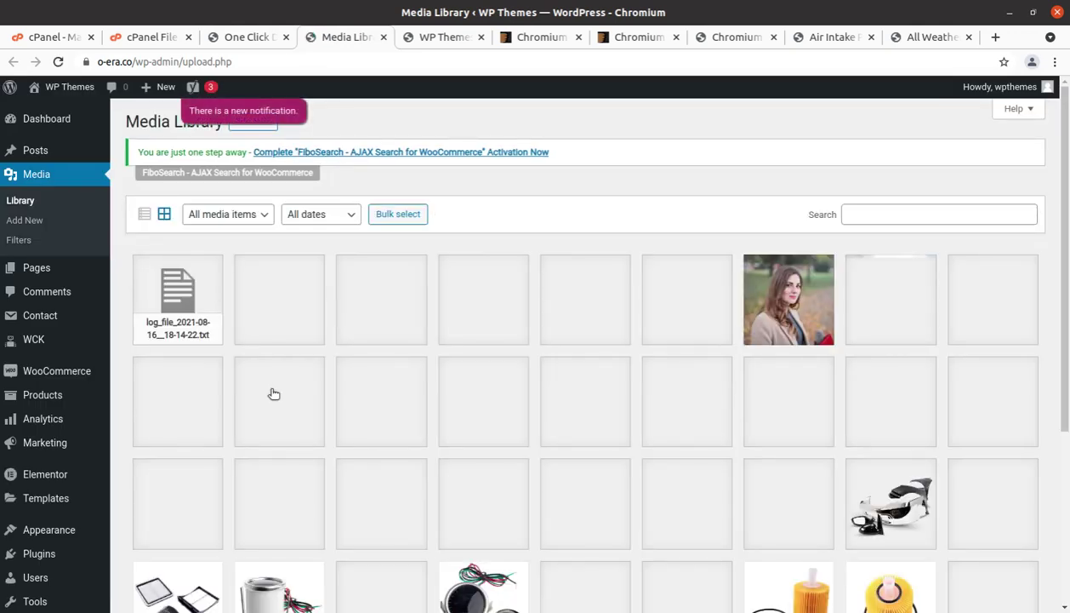
pyautogui.scroll(-5, 596, 384)
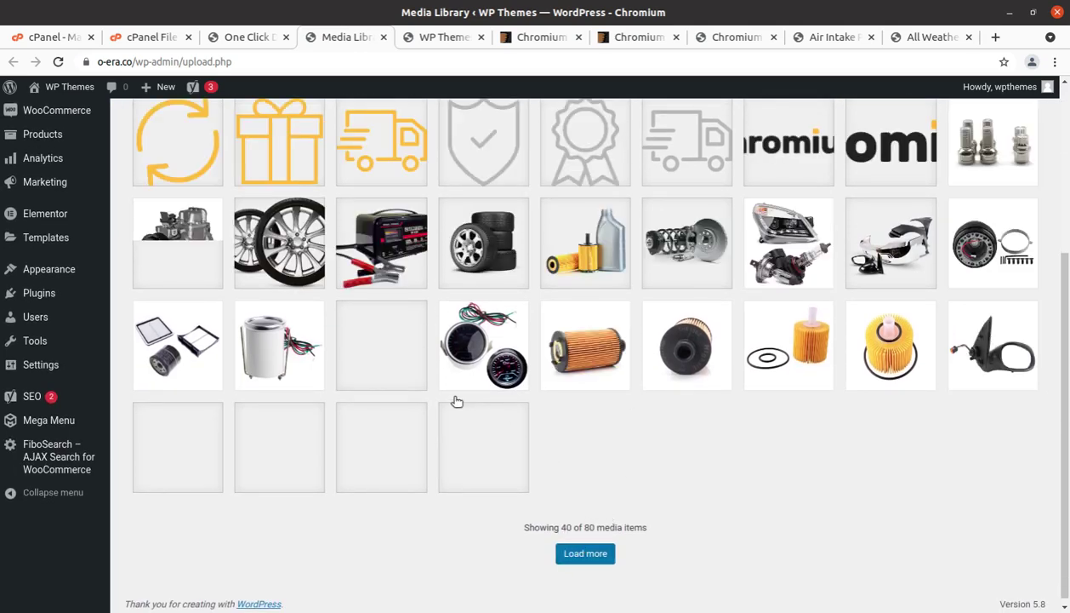
pyautogui.scroll(5, 582, 531)
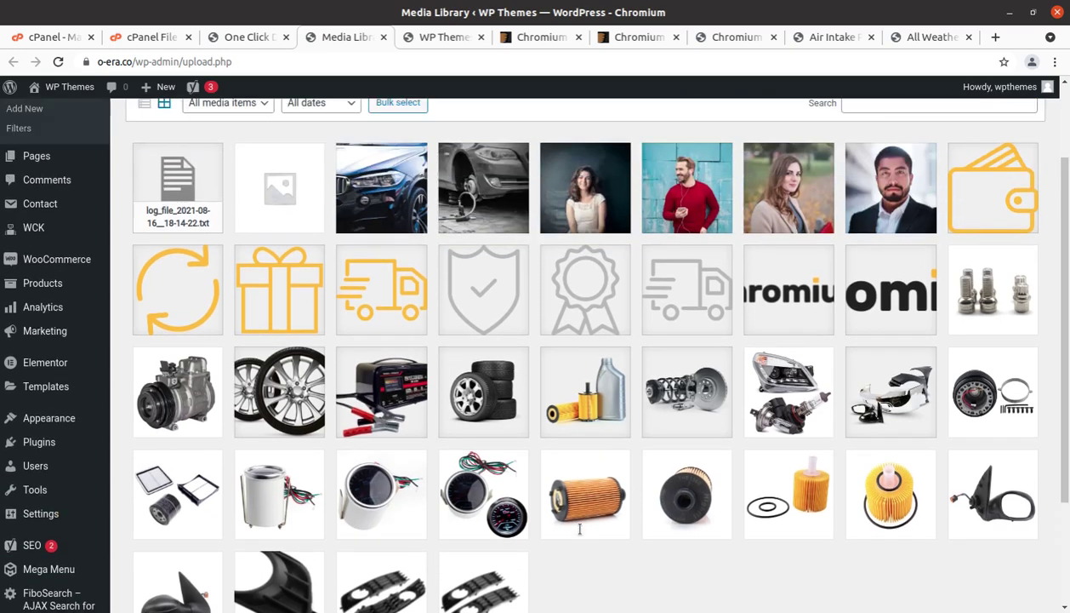
# - Reload the demo import page and select the Chromium Demo (Local Shop) for import again, up to its recommended plugins screen
pyautogui.click(258, 37)
pyautogui.scroll(-3, 406, 443)
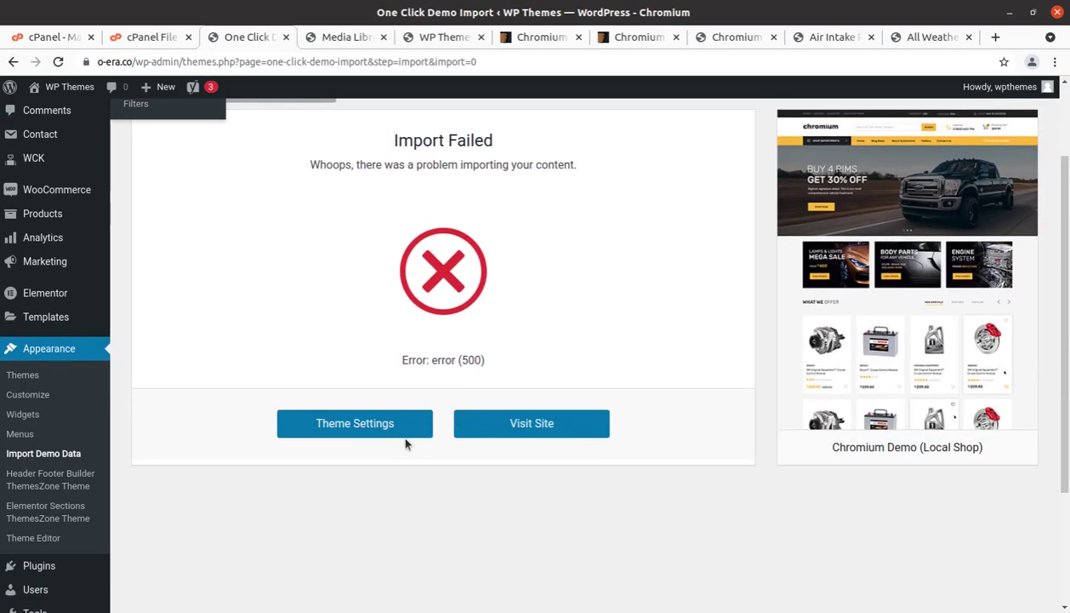
pyautogui.scroll(2, 406, 444)
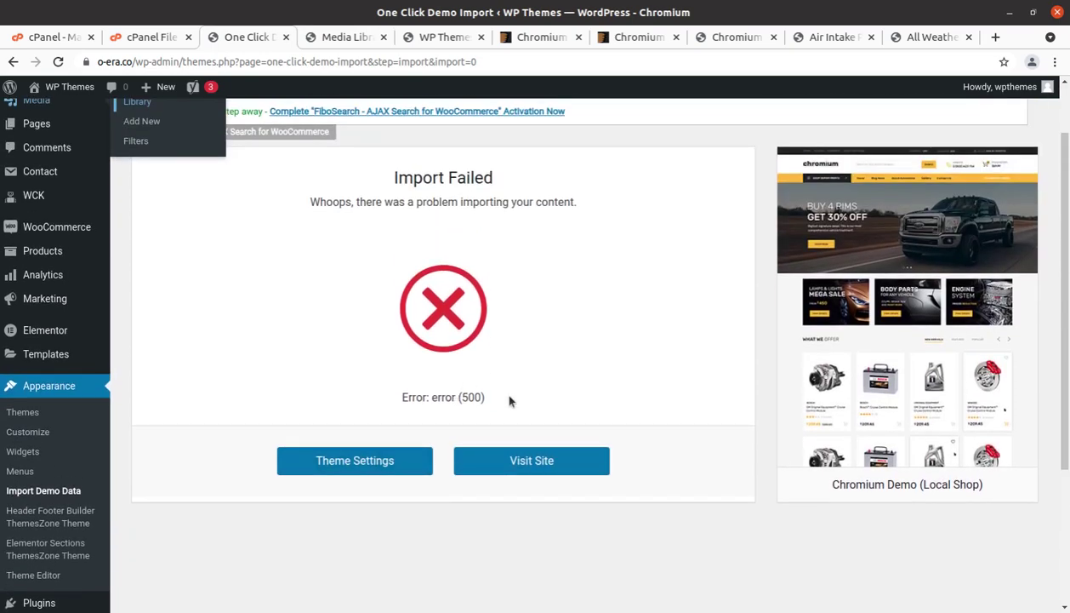
pyautogui.scroll(1, 509, 401)
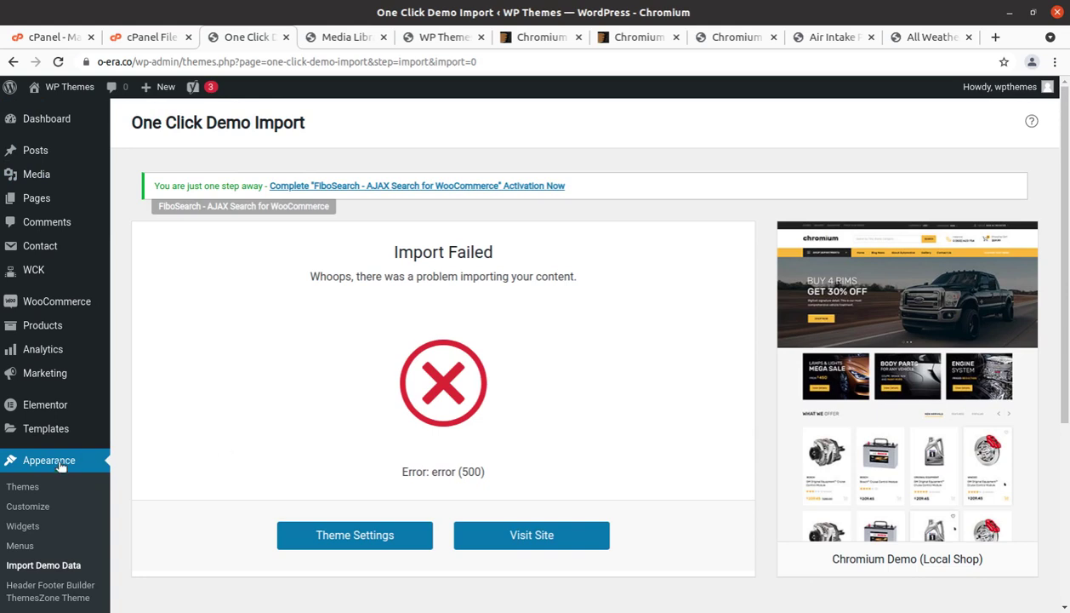
pyautogui.click(46, 568)
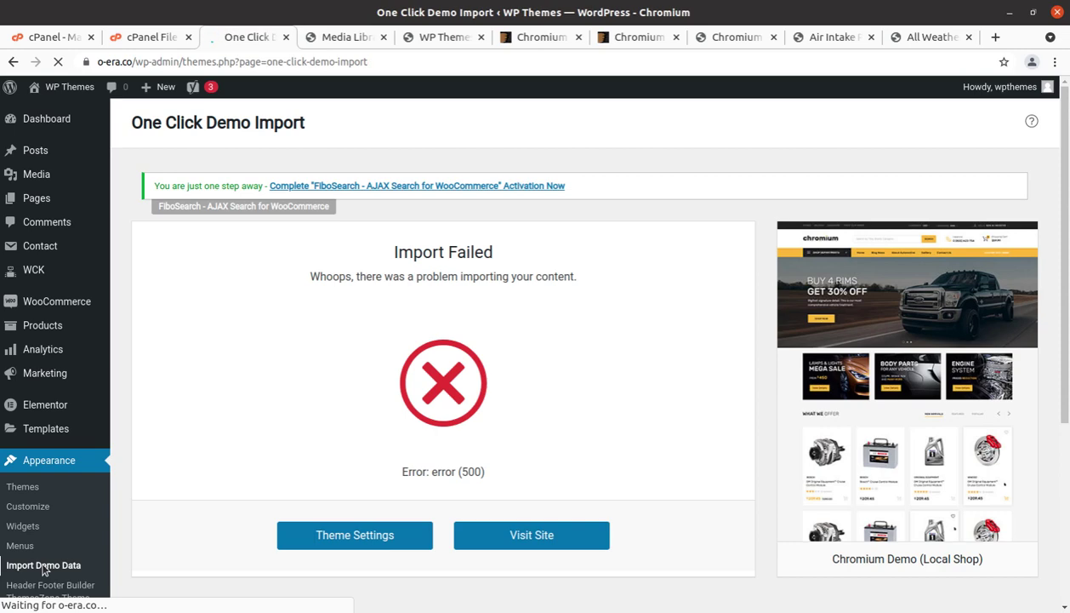
pyautogui.scroll(-2, 132, 552)
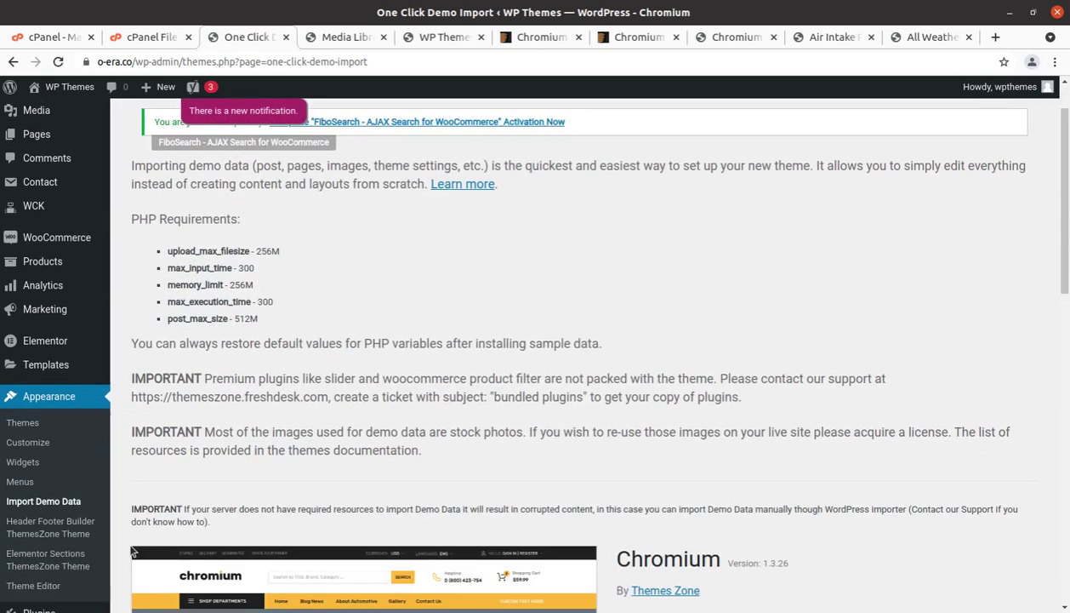
pyautogui.scroll(-10, 132, 551)
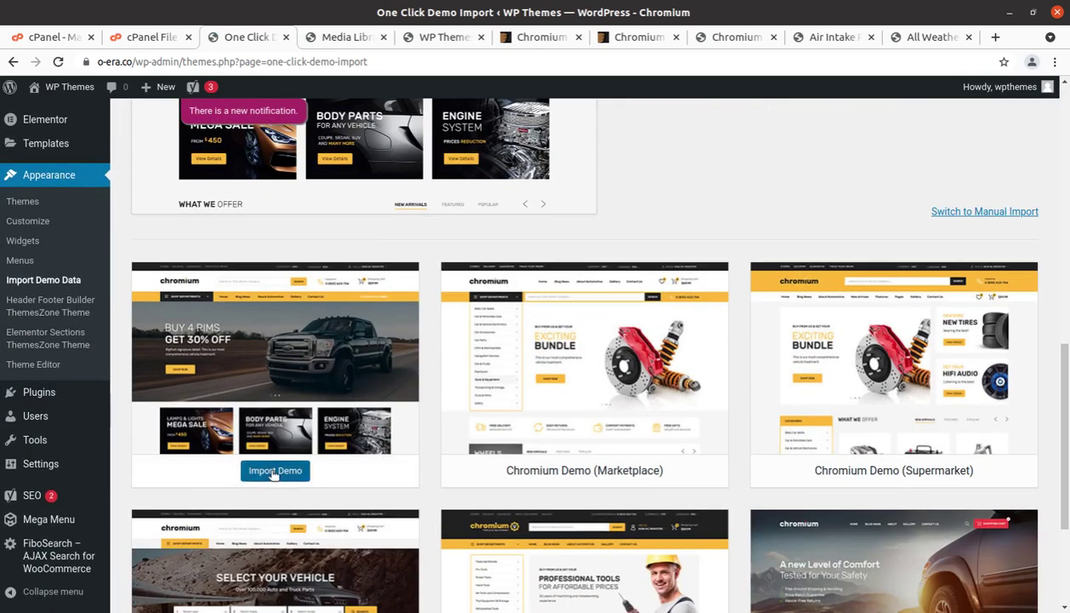
pyautogui.click(275, 475)
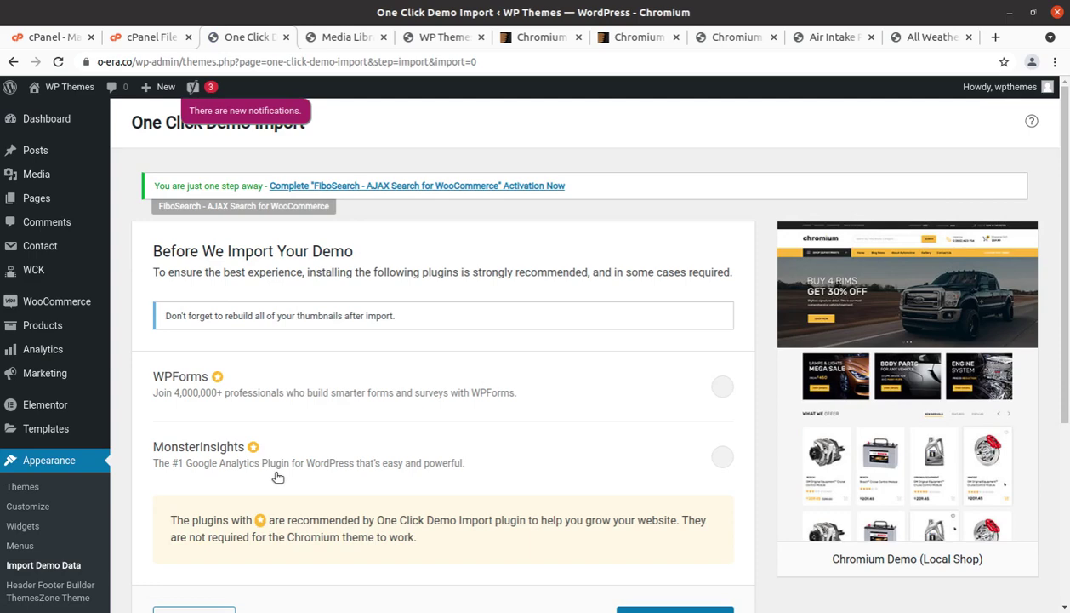
pyautogui.scroll(-4, 277, 476)
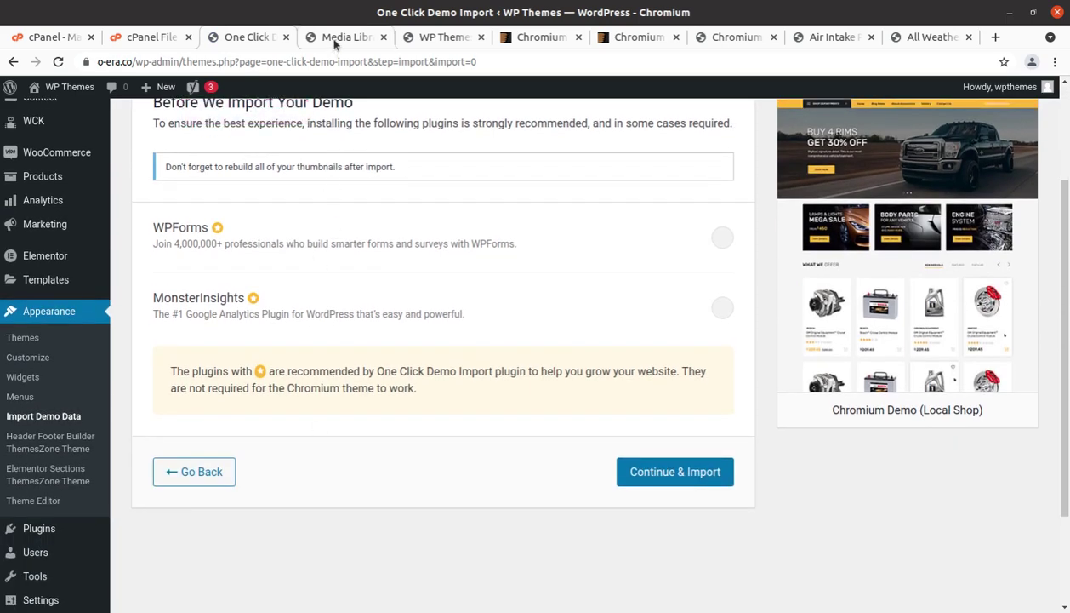
# - Check the site's list of all pages and return to the Media Library
pyautogui.click(335, 39)
pyautogui.moveTo(38, 269)
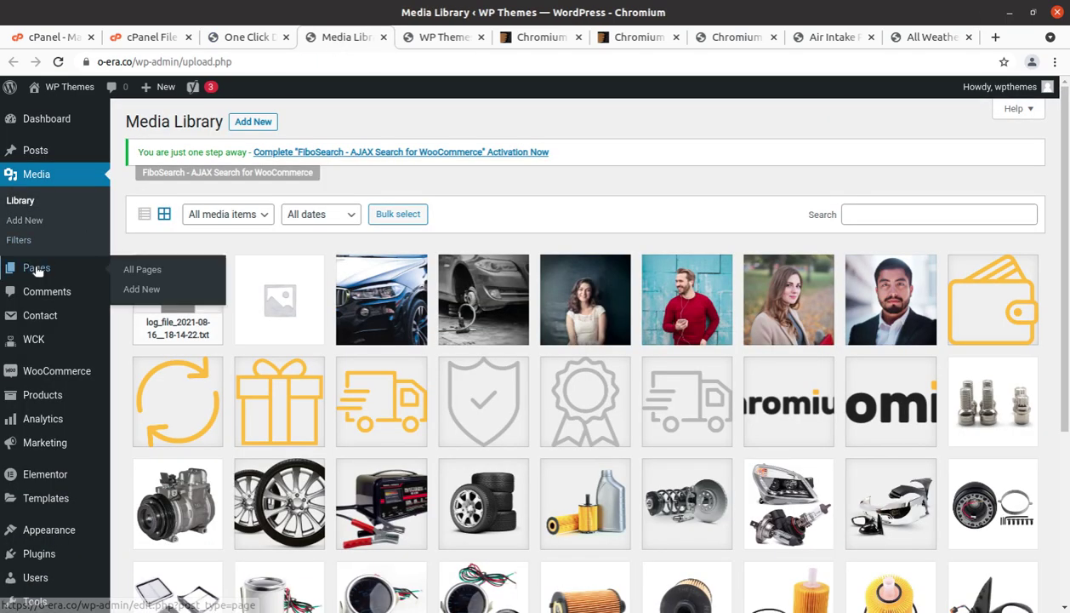
pyautogui.click(130, 271)
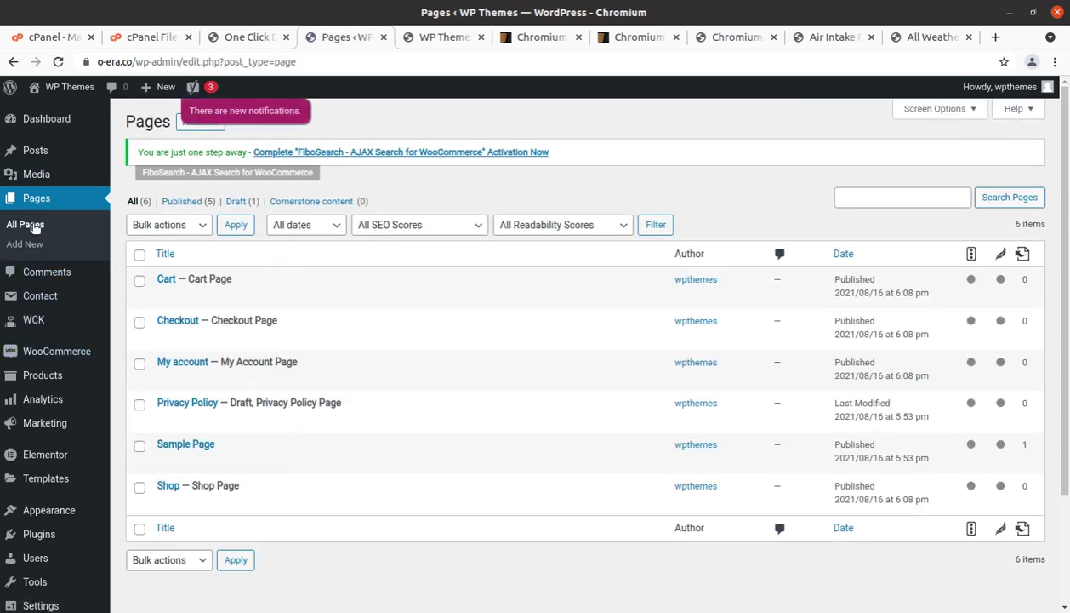
pyautogui.click(43, 175)
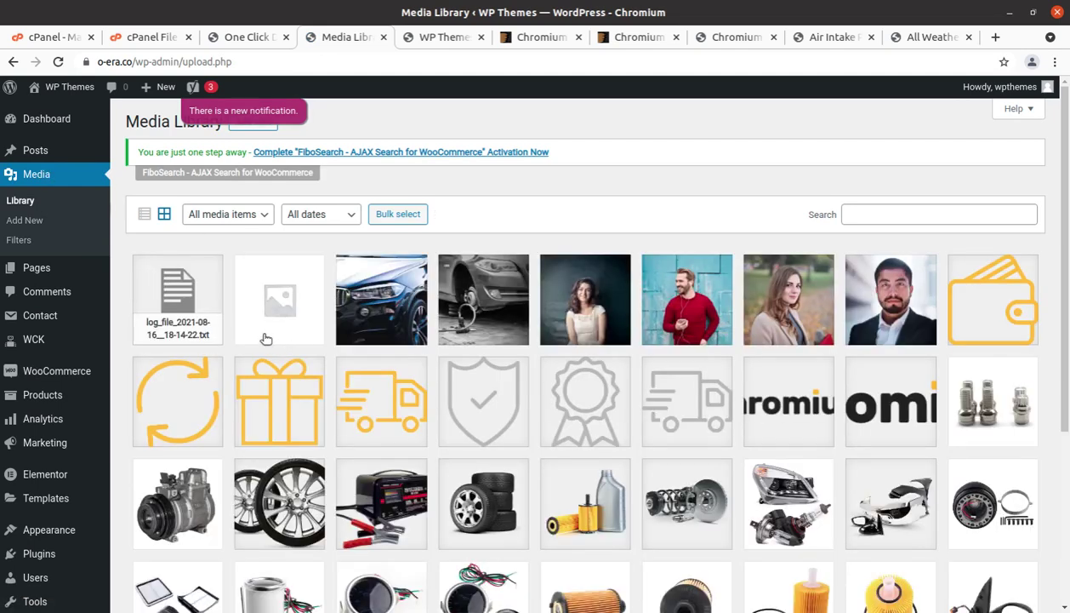
# - Read the import log log_file_2021-08-16__18-14-22.txt in a new tab through its file URL, and close it along with the Media Library
pyautogui.click(179, 291)
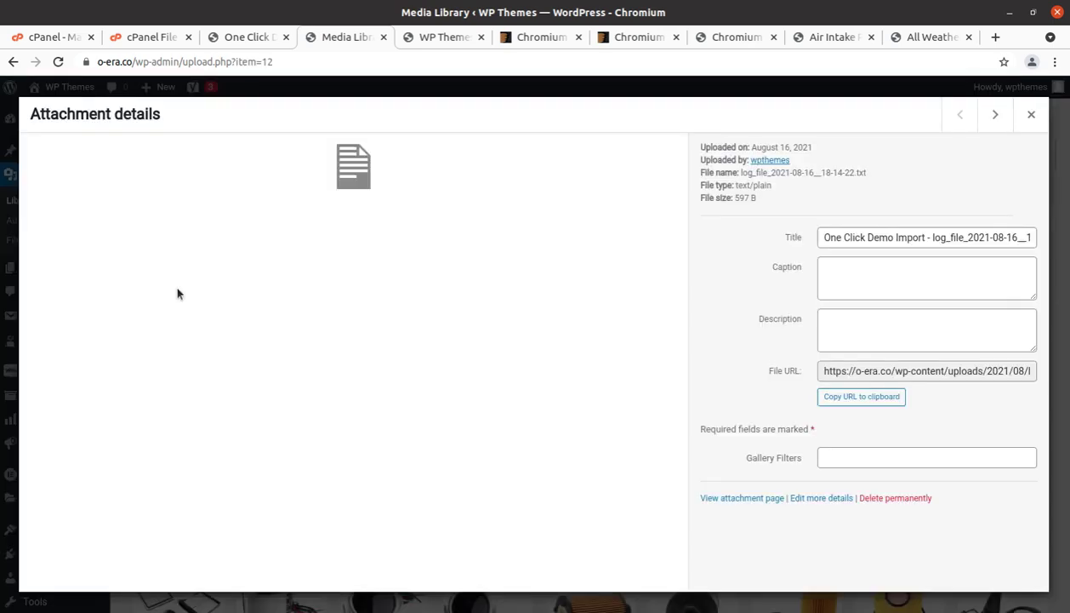
pyautogui.click(853, 371)
pyautogui.hotkey('ctrl', 'c')
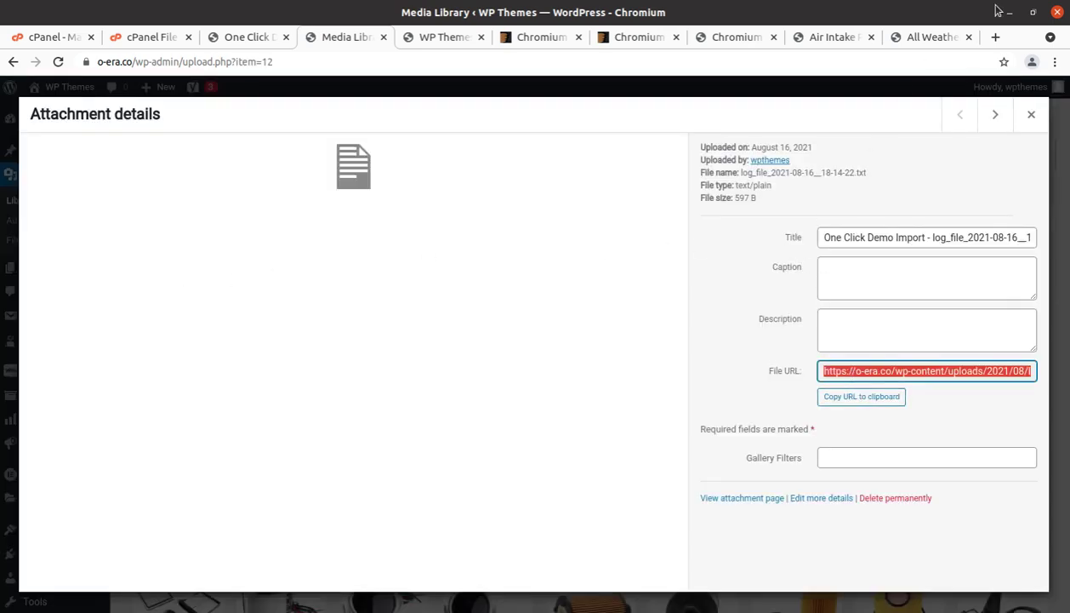
pyautogui.click(994, 38)
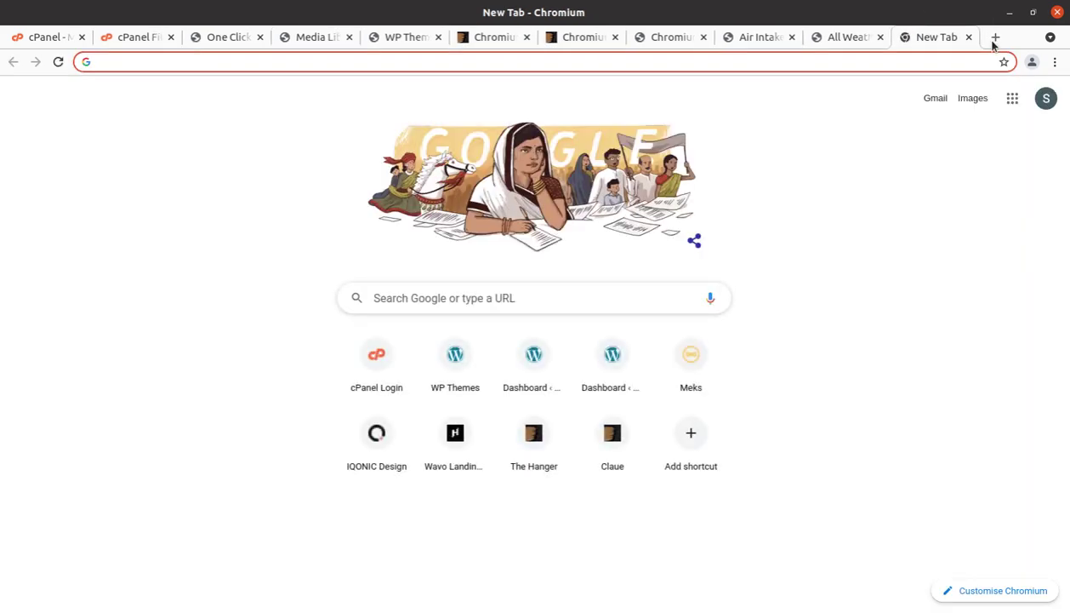
pyautogui.hotkey('ctrl', 'v')
pyautogui.press('Return')
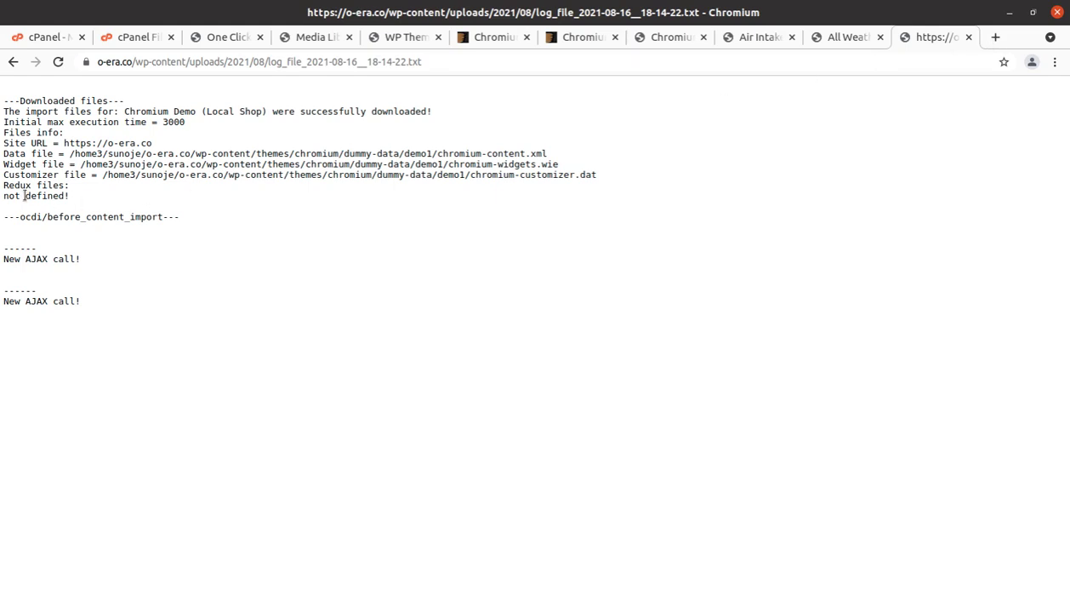
pyautogui.moveTo(6, 188); pyautogui.dragTo(75, 197)
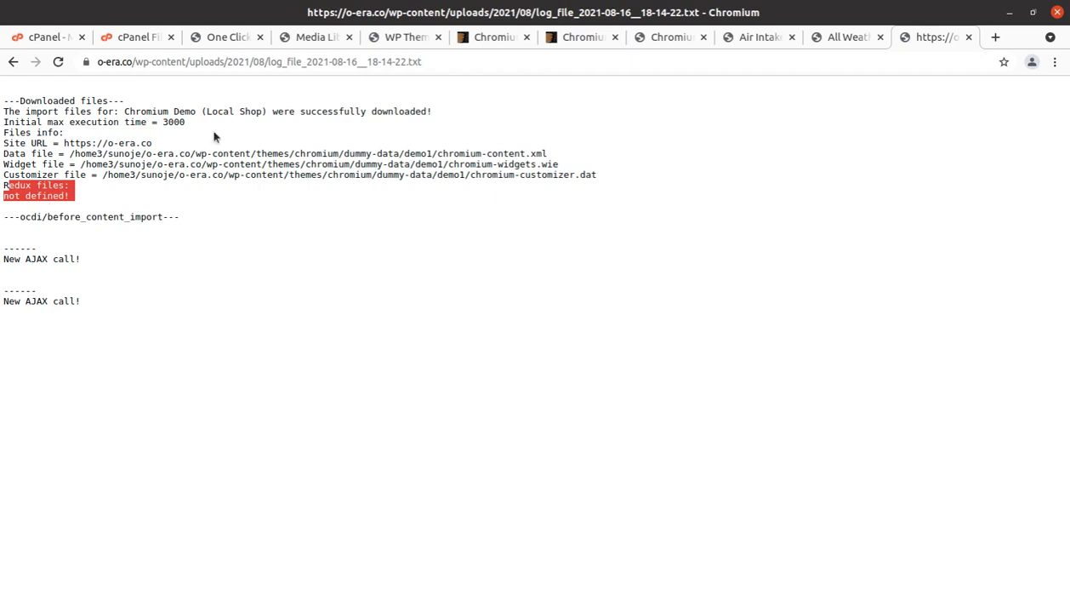
pyautogui.click(968, 36)
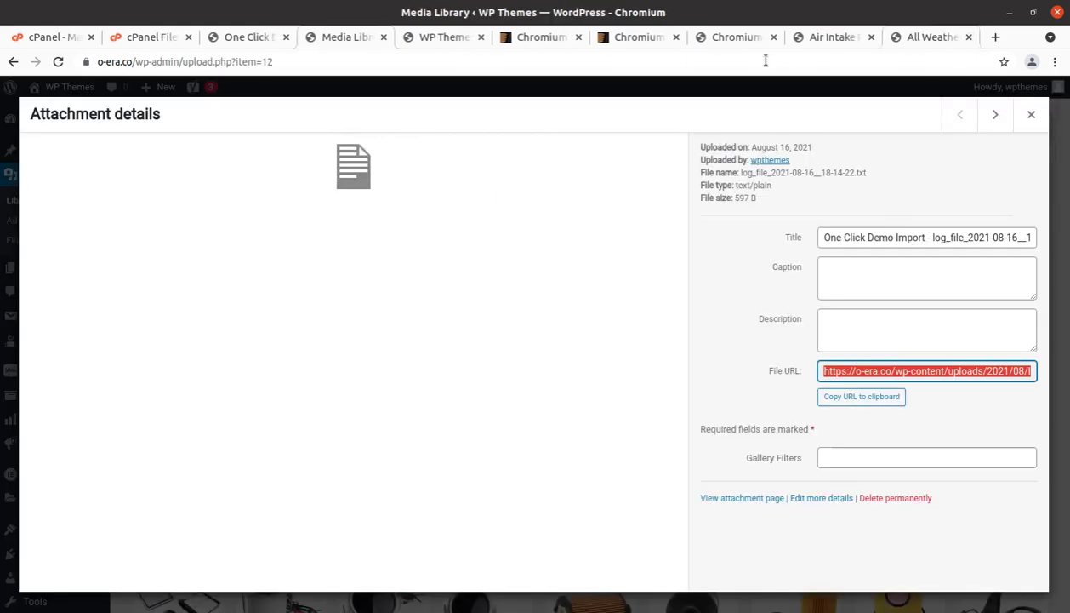
pyautogui.click(1031, 116)
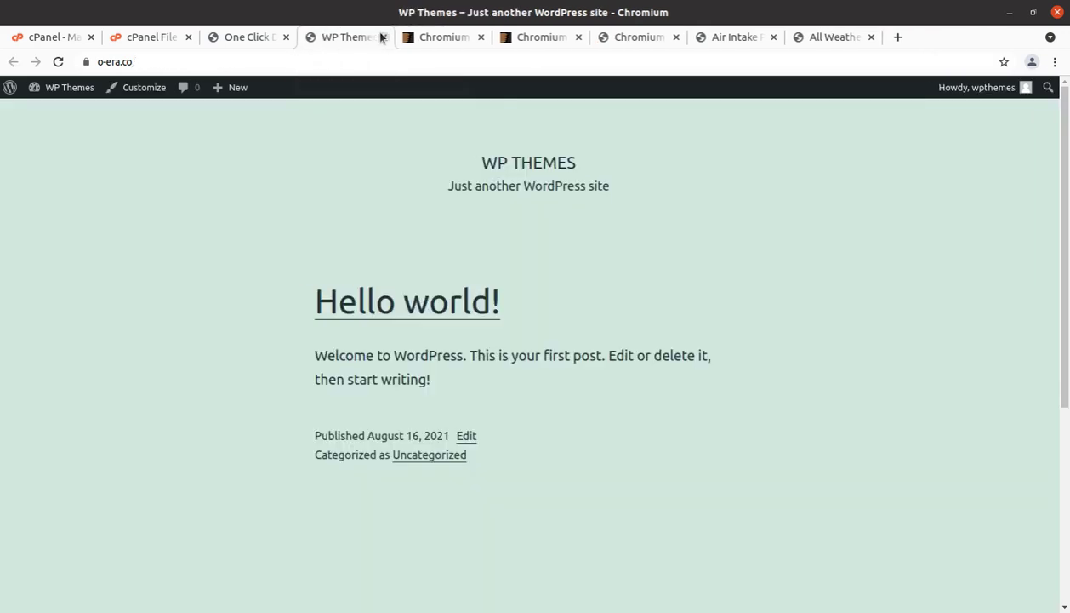
pyautogui.click(384, 37)
# - Run the Chromium Demo (Local Shop) import without WPForms and MonsterInsights, and review the import result
pyautogui.click(260, 40)
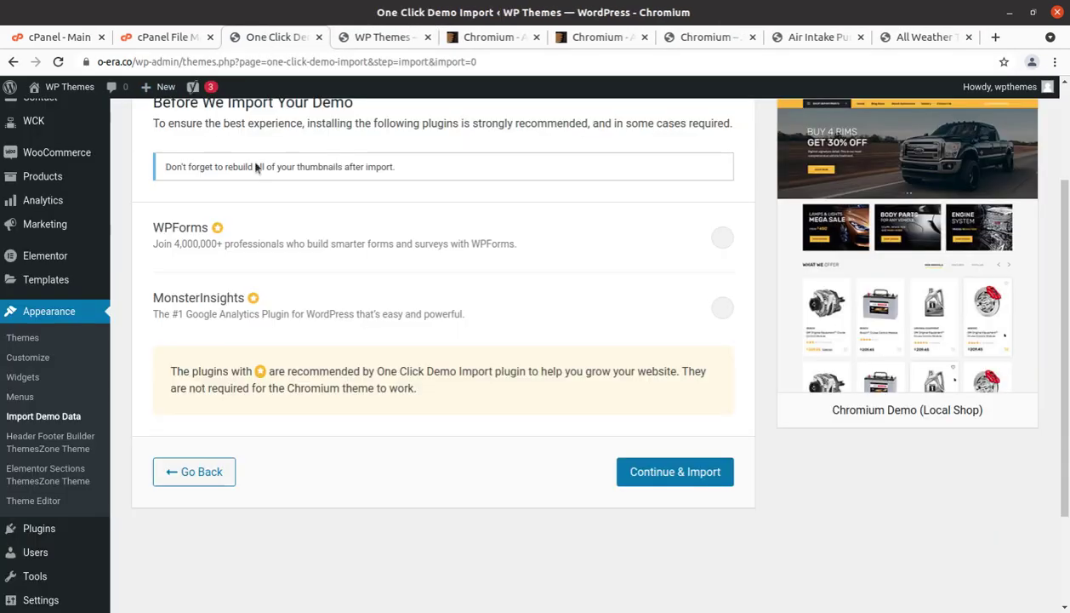
pyautogui.click(674, 471)
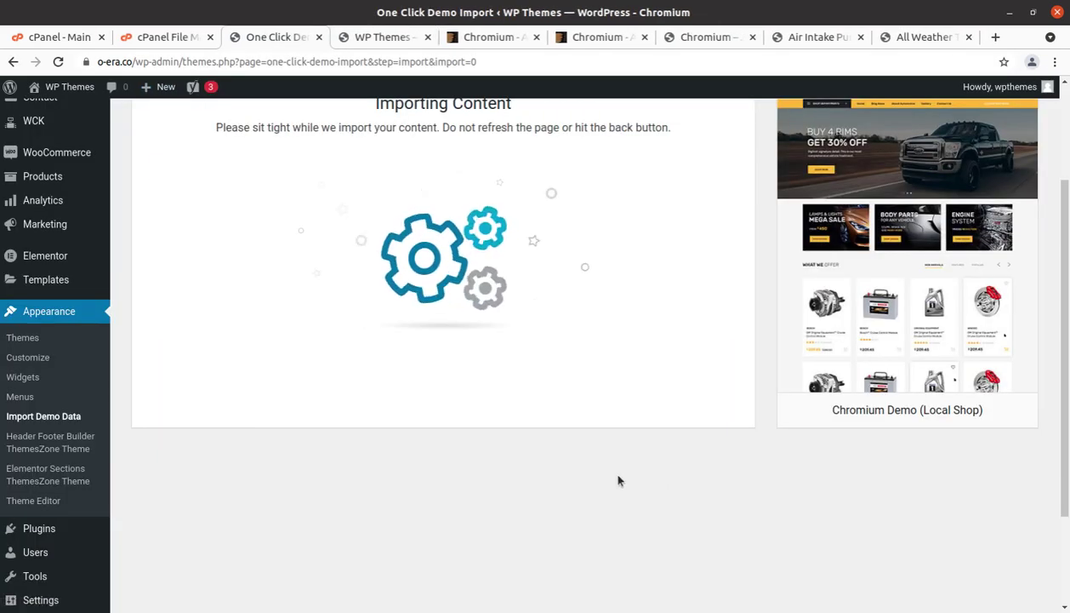
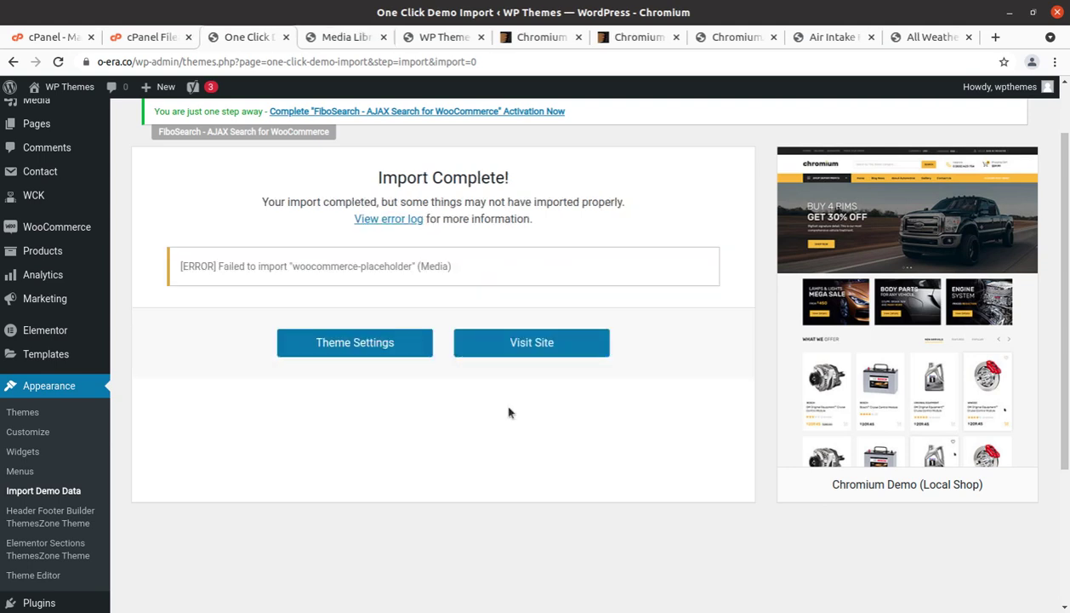
pyautogui.scroll(2, 260, 299)
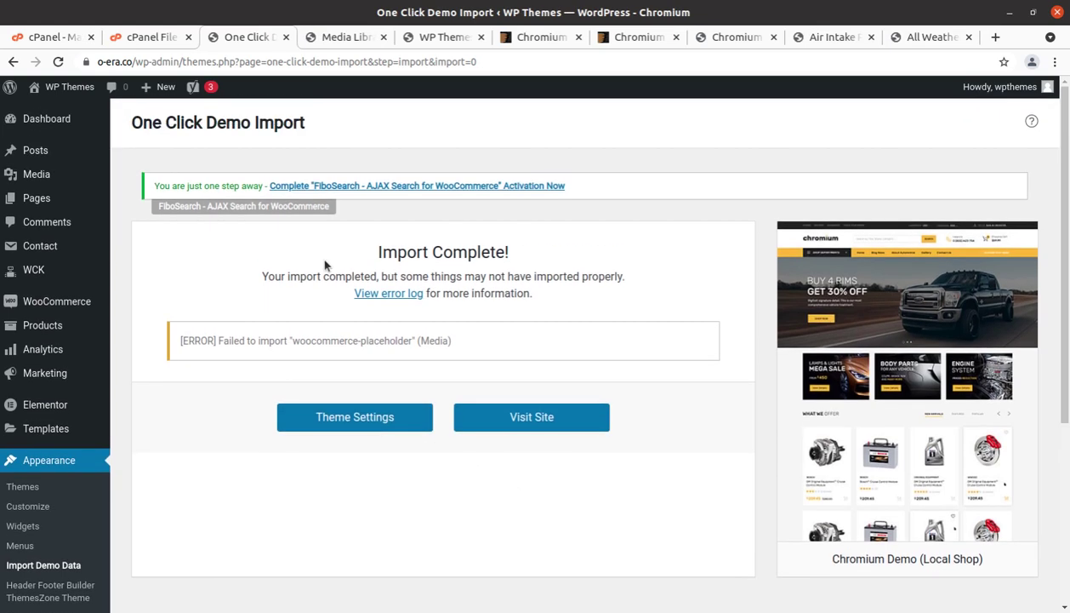
pyautogui.moveTo(341, 260); pyautogui.dragTo(529, 258)
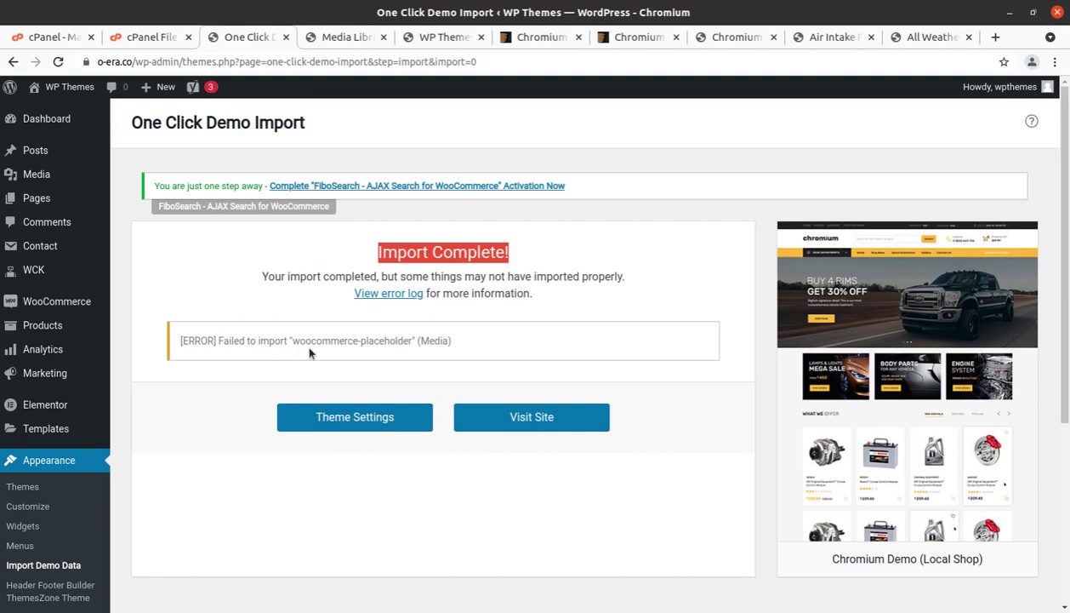
# - Read the import error about the media placeholder, and reload the Media Library to review the imported files
pyautogui.moveTo(500, 349); pyautogui.dragTo(286, 326)
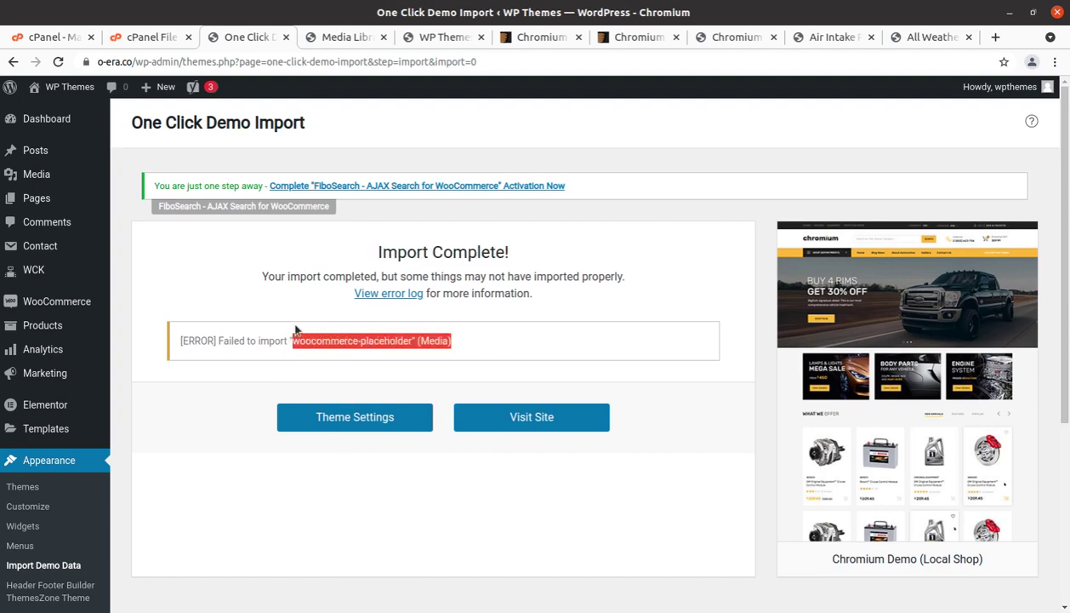
pyautogui.click(249, 308)
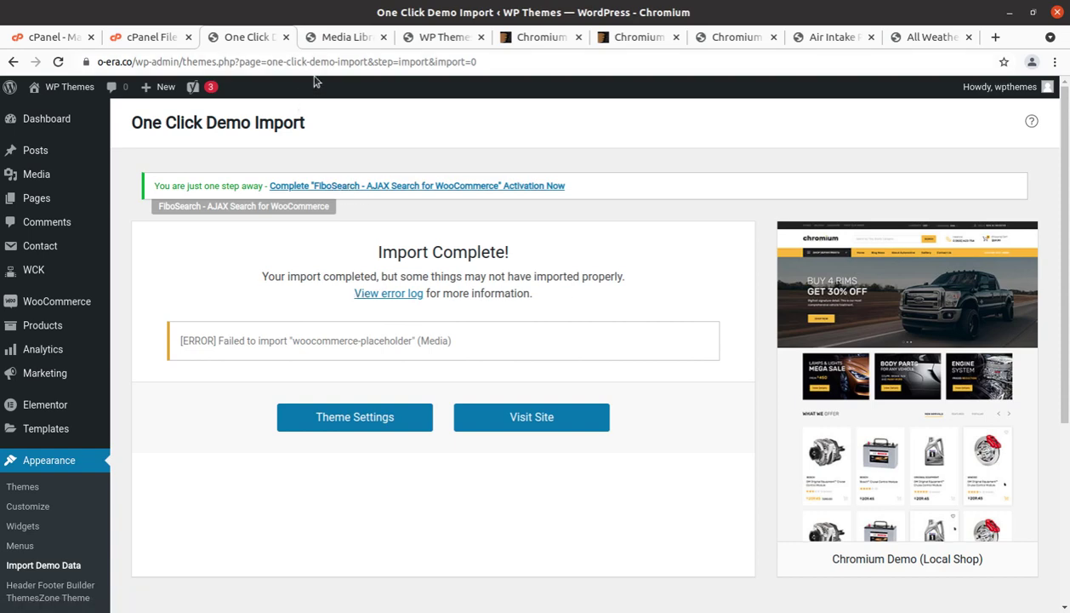
pyautogui.click(314, 37)
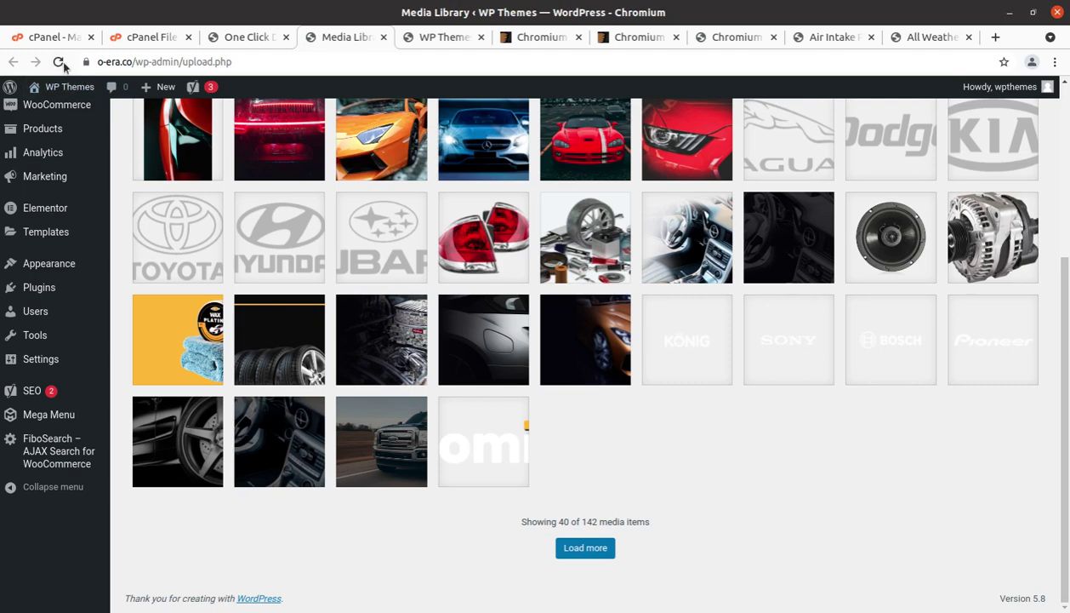
pyautogui.click(58, 61)
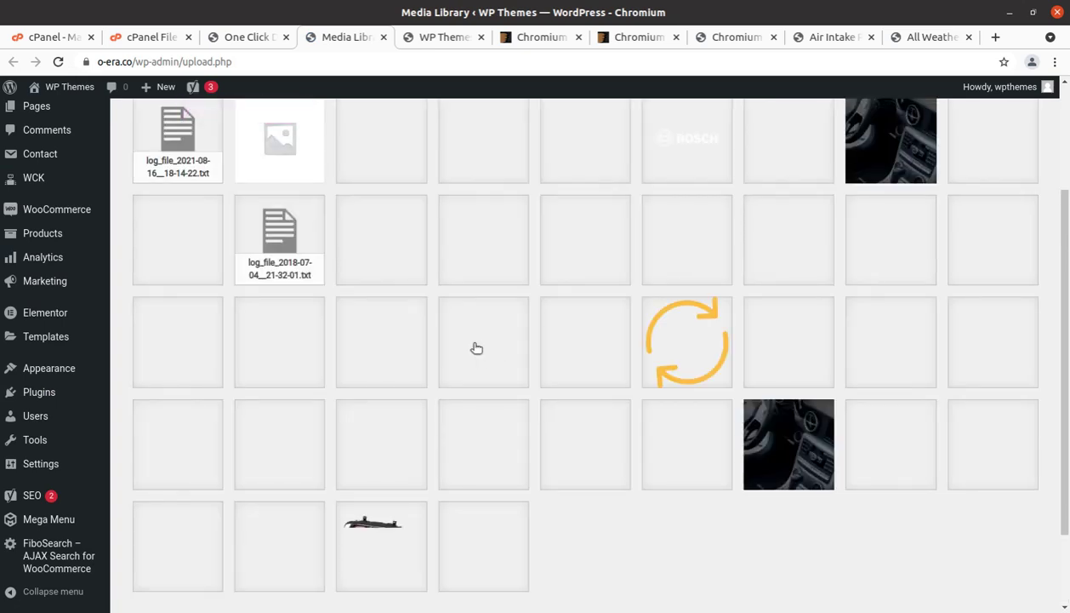
pyautogui.scroll(-1, 477, 347)
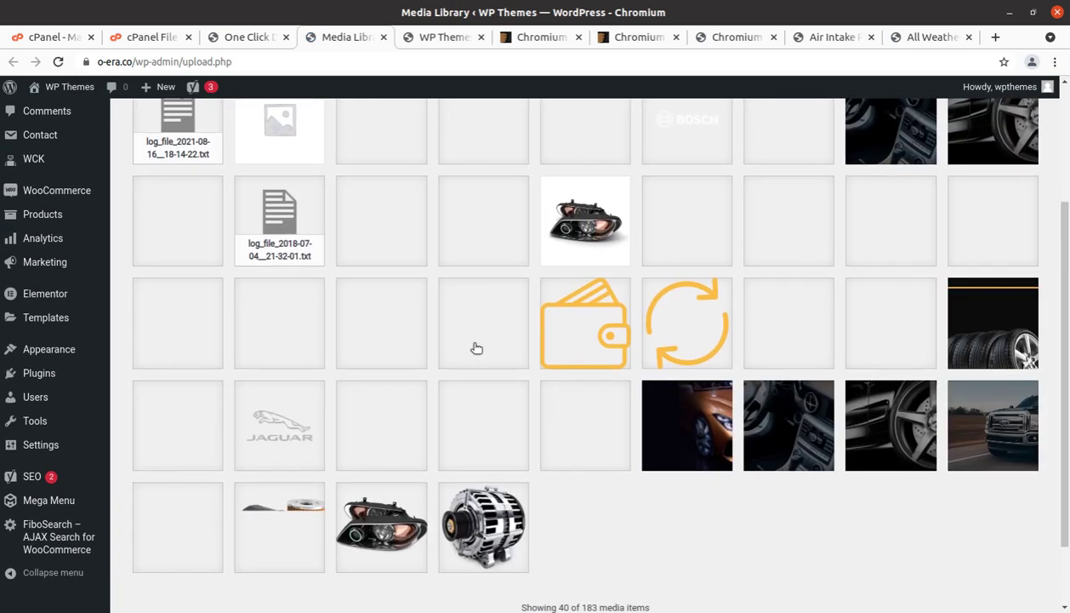
pyautogui.scroll(-2, 476, 347)
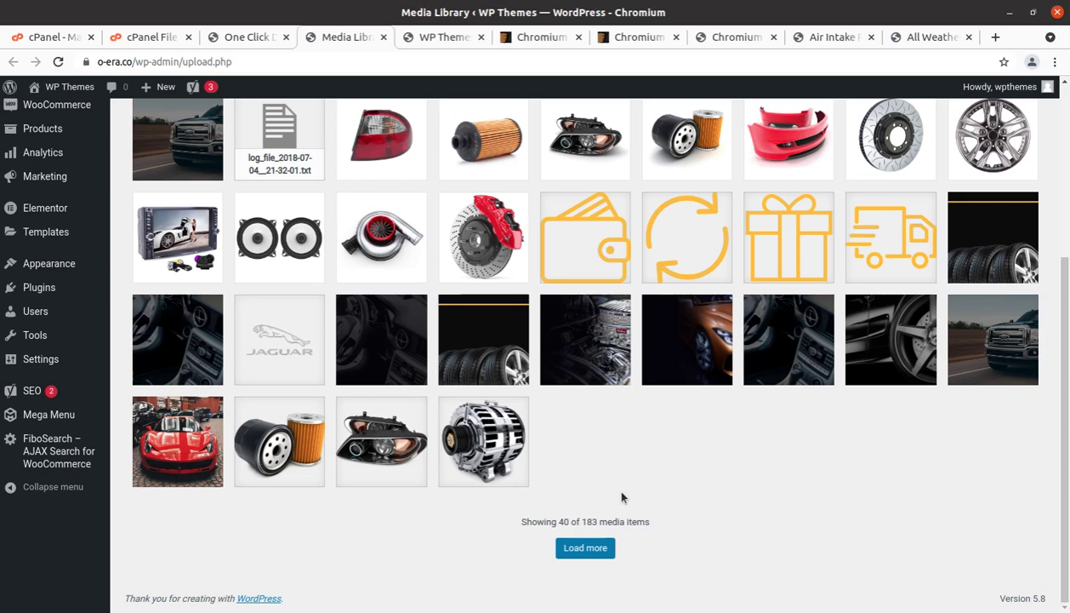
pyautogui.scroll(3, 621, 498)
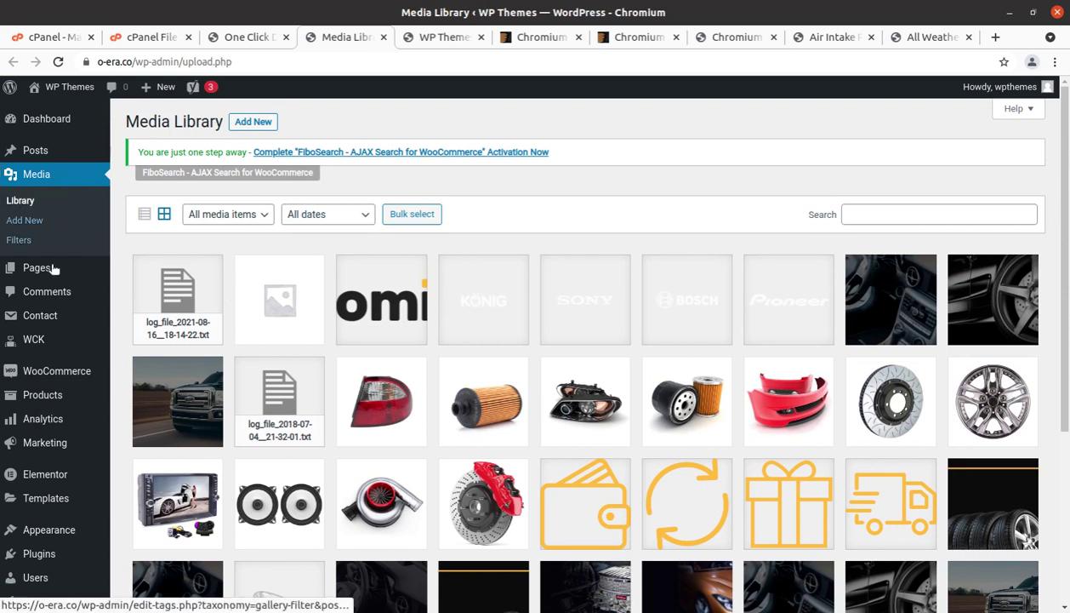
# - Review the full list of the site's pages for the imported demo pages
pyautogui.moveTo(52, 268)
pyautogui.click(143, 270)
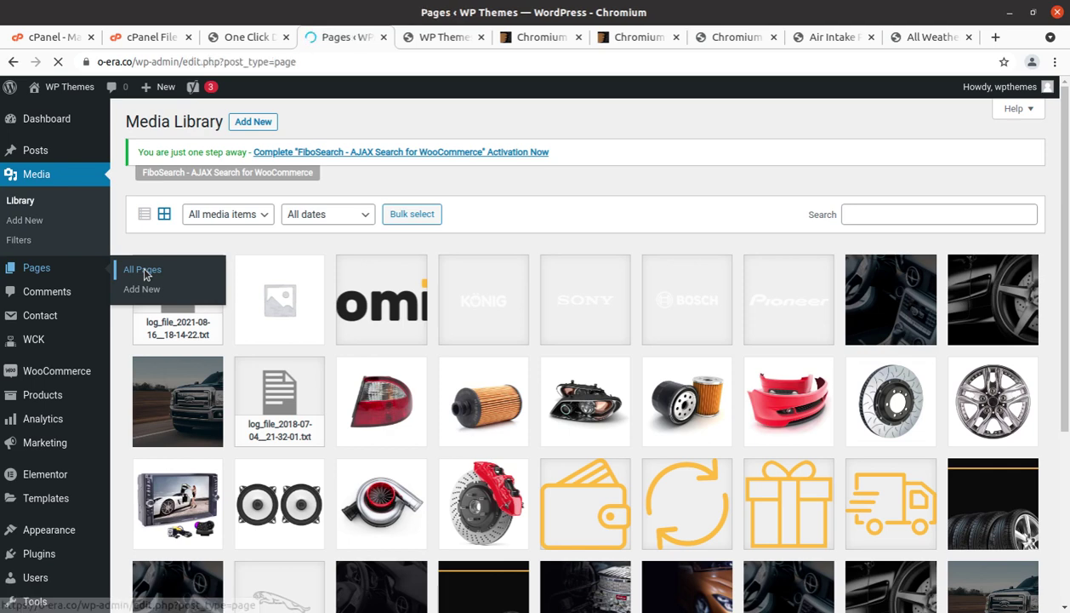
pyautogui.scroll(-7, 266, 286)
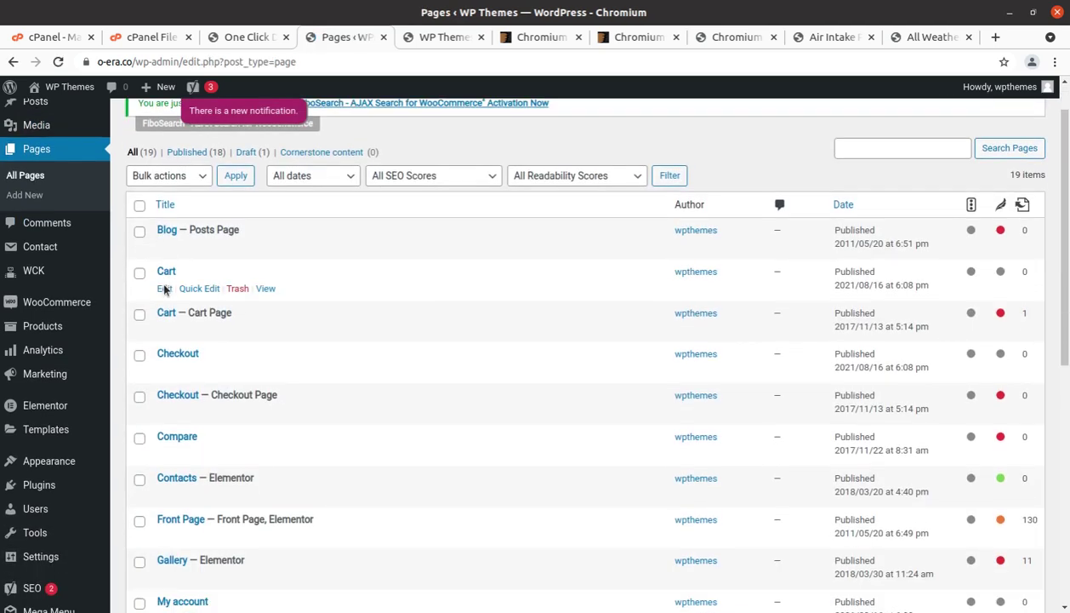
pyautogui.moveTo(258, 343)
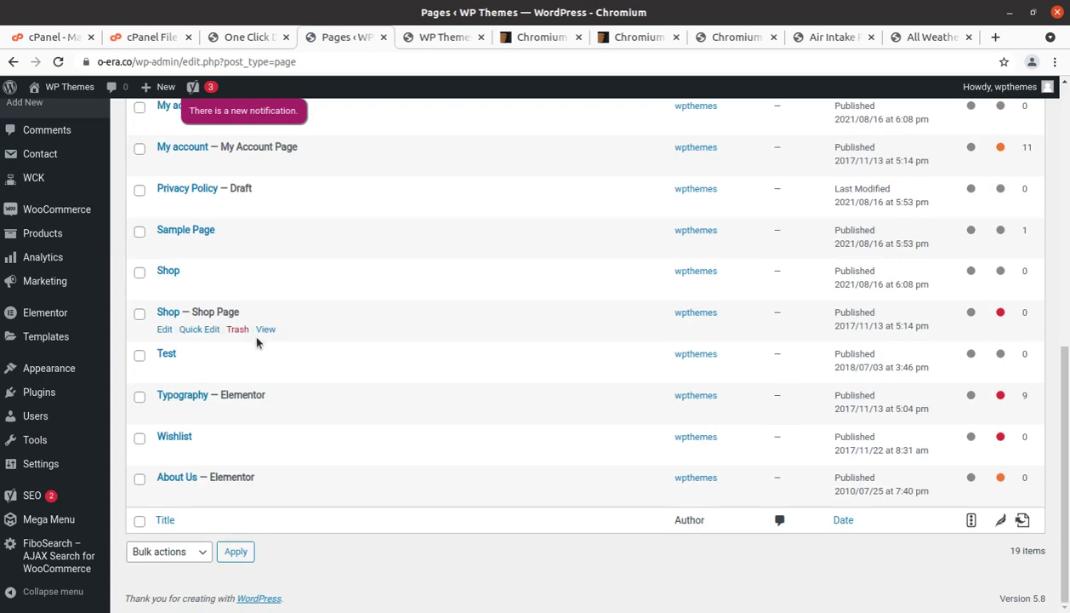
pyautogui.scroll(6, 258, 343)
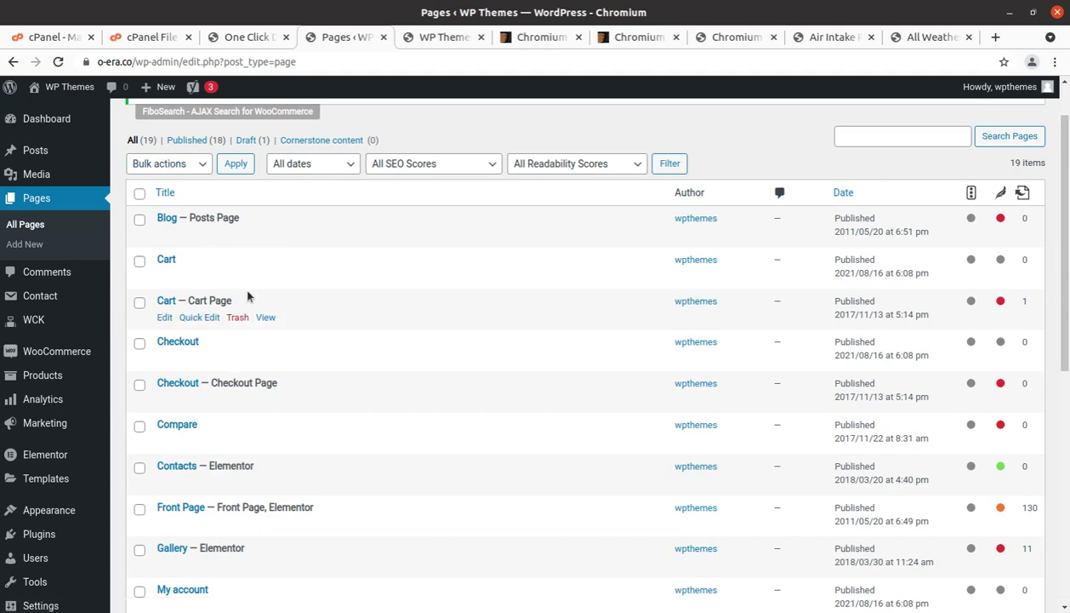
pyautogui.scroll(-2, 249, 297)
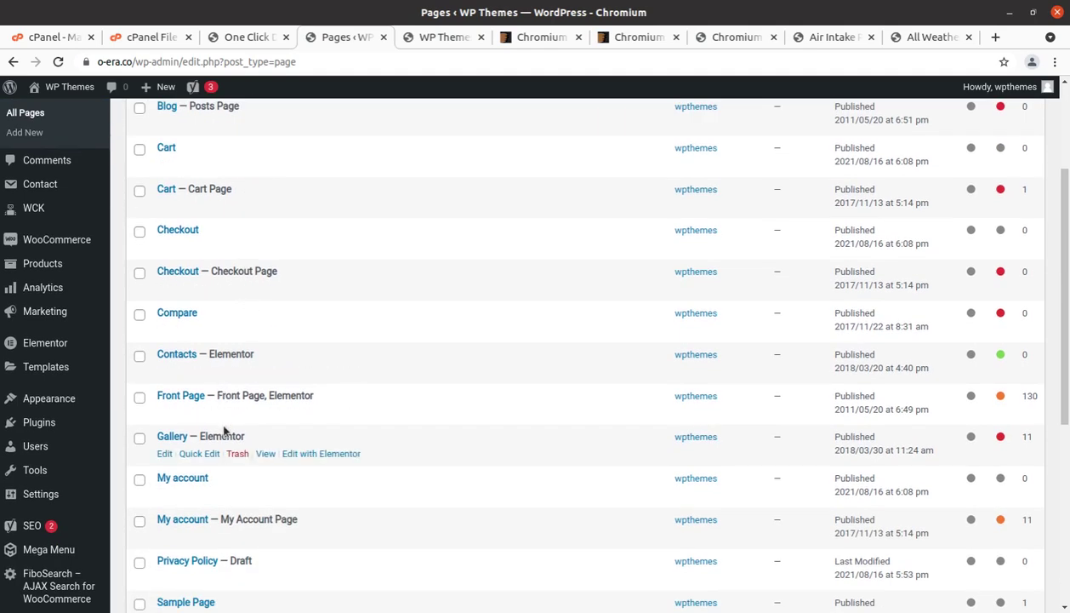
pyautogui.scroll(3, 271, 336)
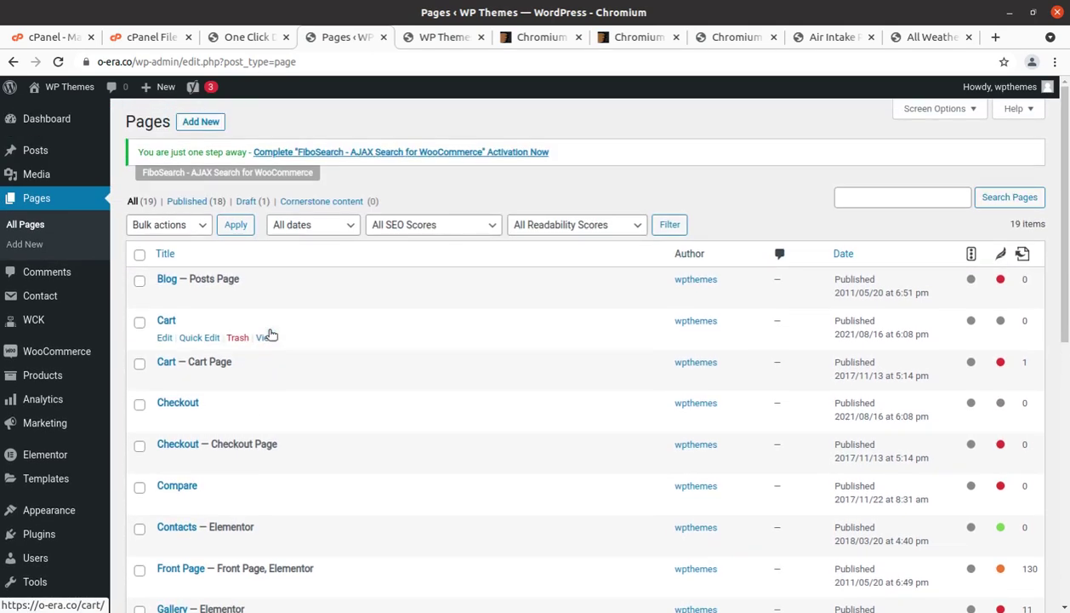
# - Reload the site's front page and look through its imported banners, product sections and service highlights
pyautogui.click(440, 36)
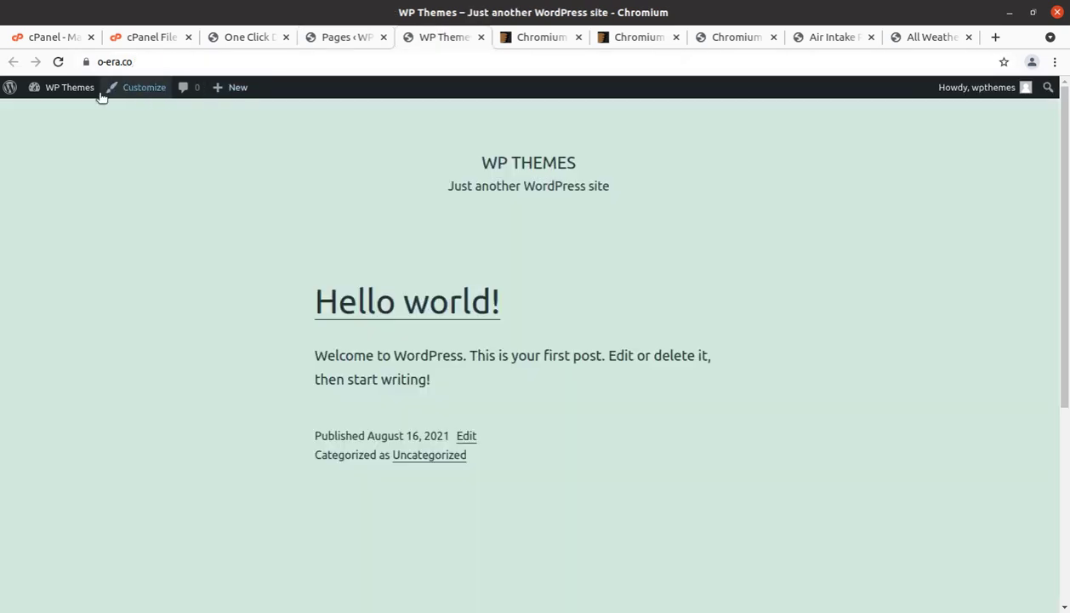
pyautogui.click(58, 61)
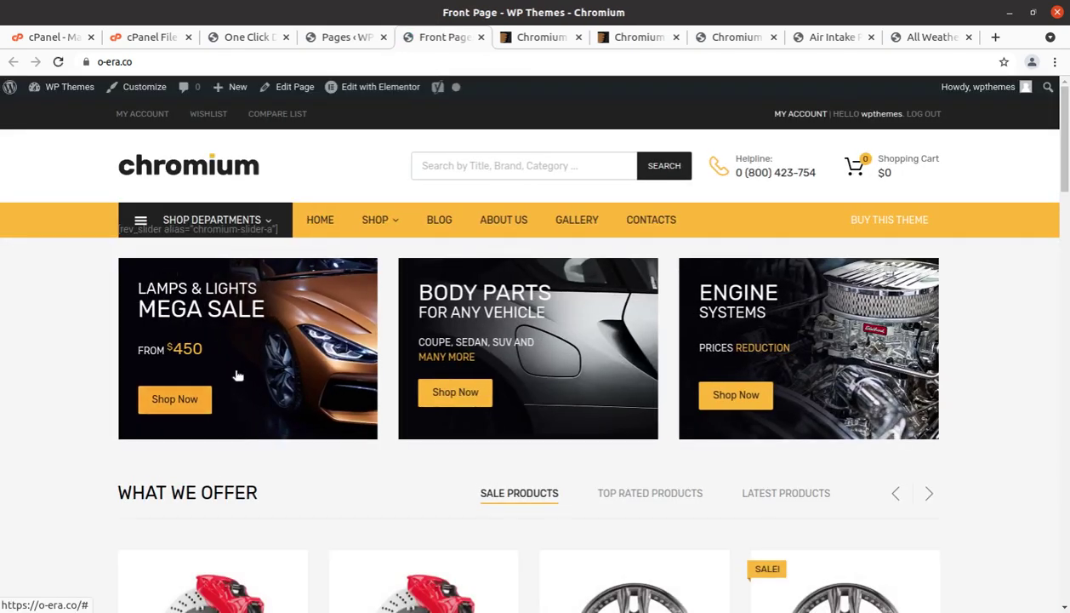
pyautogui.scroll(-3, 237, 368)
pyautogui.scroll(3, 237, 367)
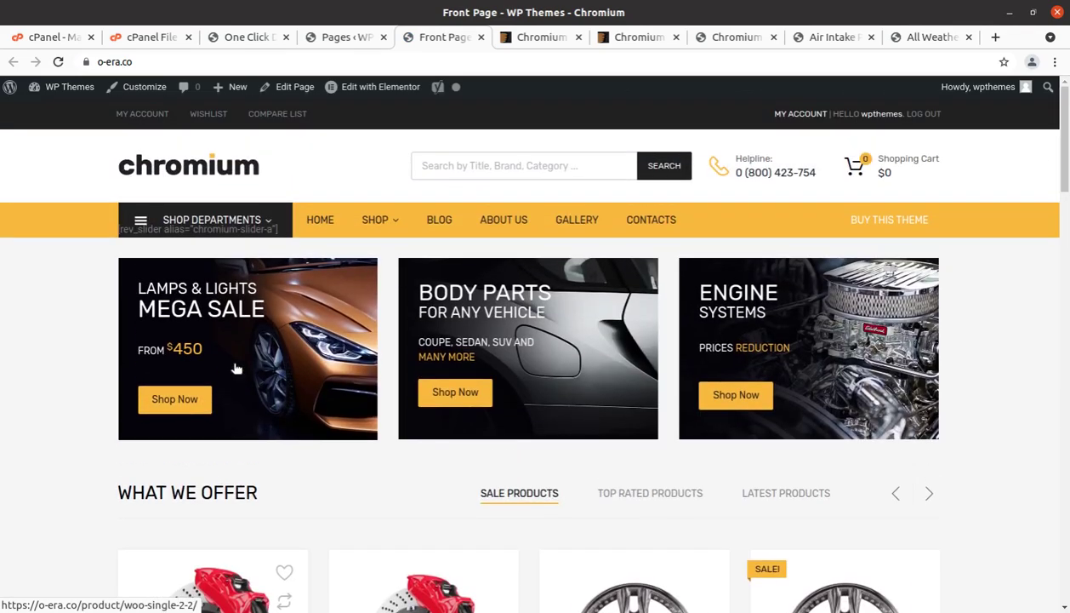
pyautogui.scroll(-6, 237, 368)
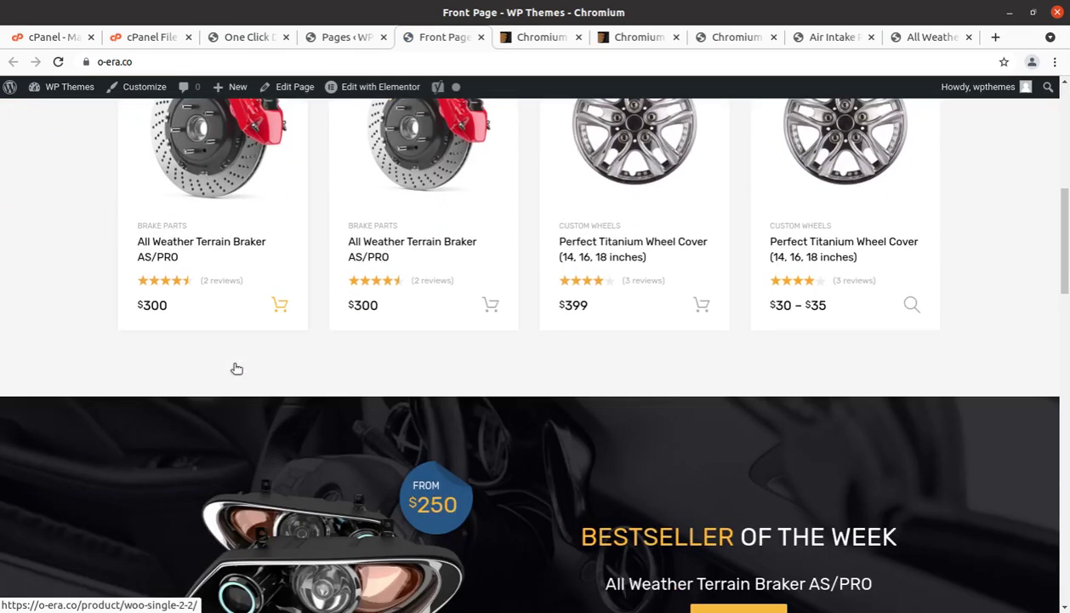
pyautogui.scroll(-5, 237, 368)
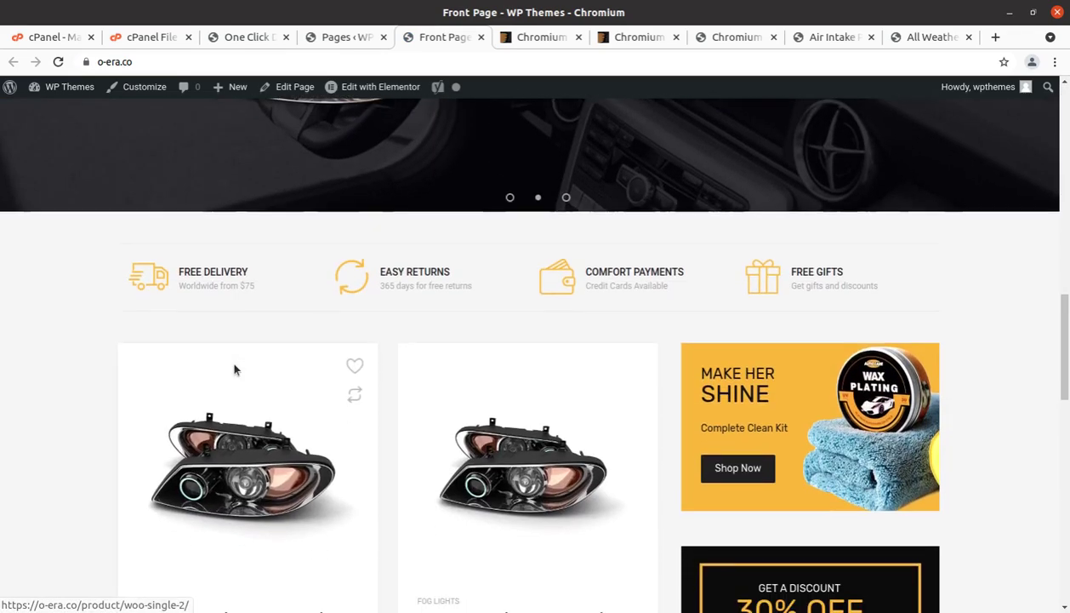
pyautogui.scroll(11, 236, 369)
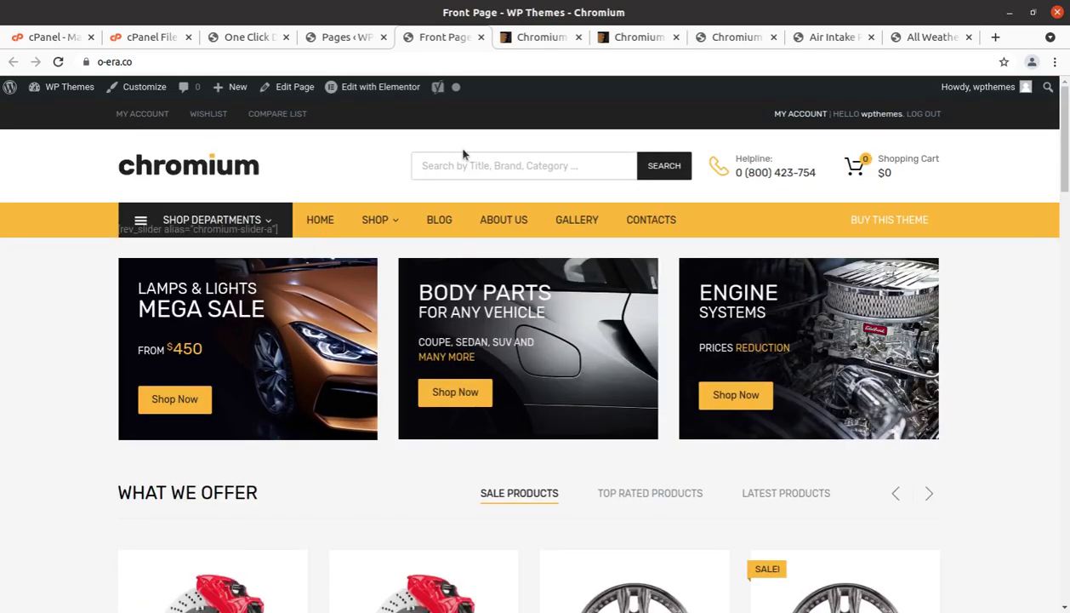
# - Compare the designed themes in the ThemeForest preview with the site's imported front page
pyautogui.click(616, 38)
pyautogui.scroll(2, 508, 153)
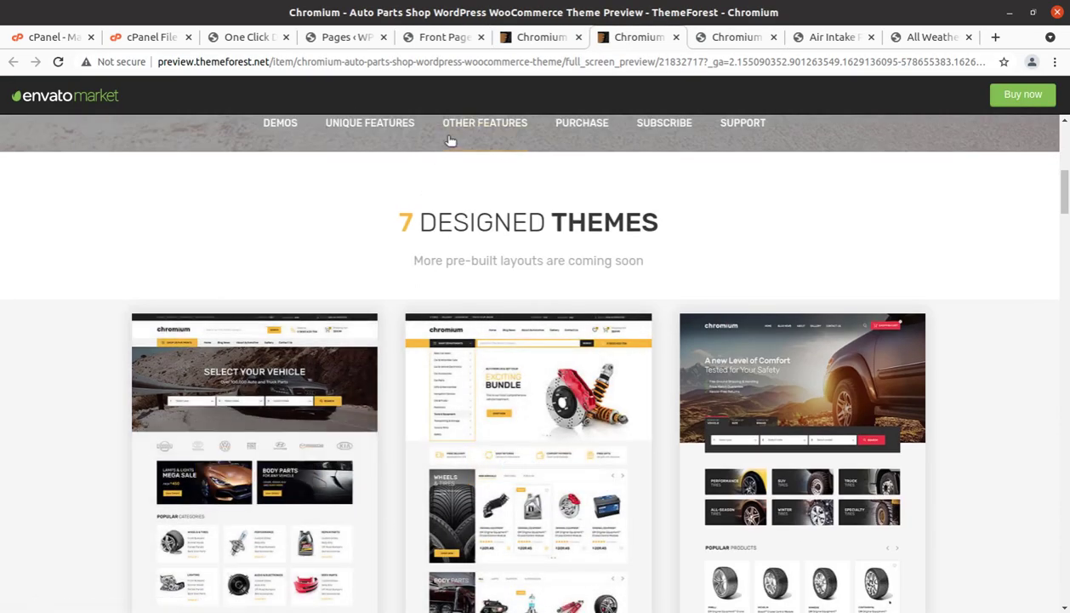
pyautogui.scroll(-4, 304, 274)
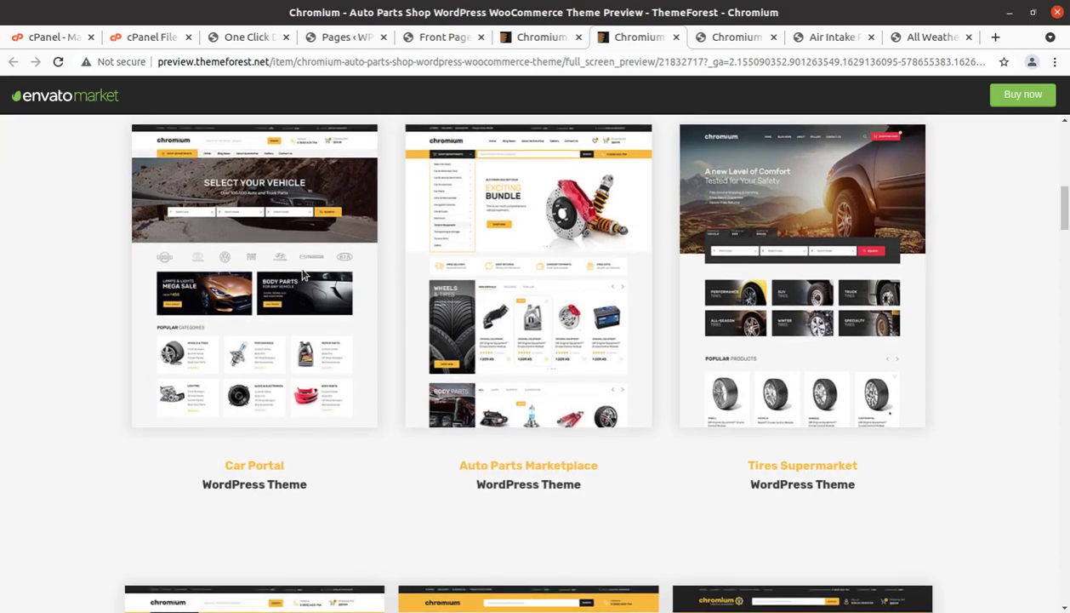
pyautogui.scroll(5, 306, 271)
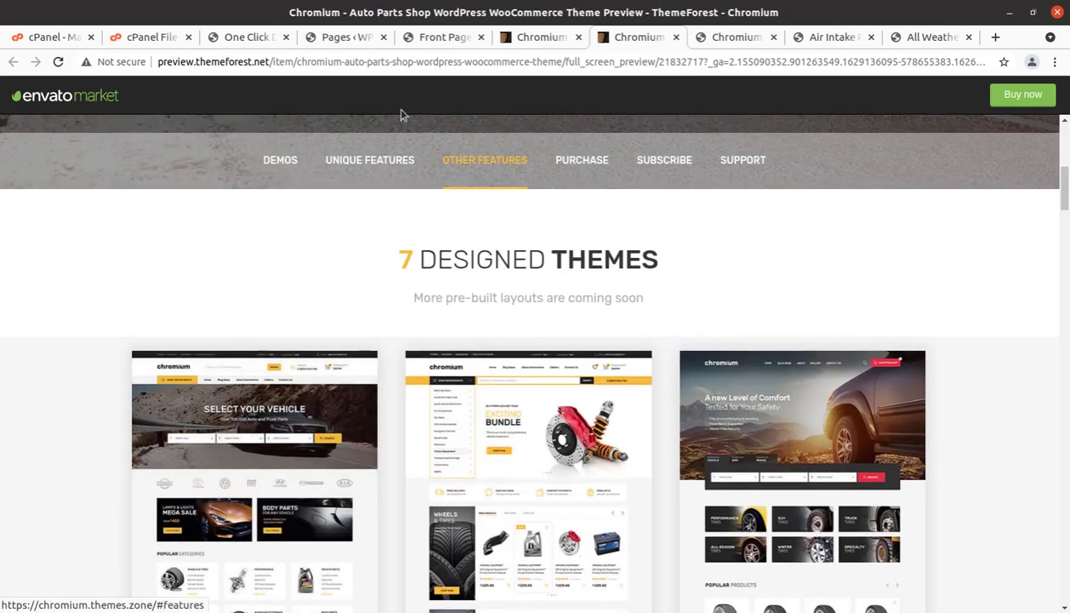
pyautogui.click(351, 38)
pyautogui.click(444, 38)
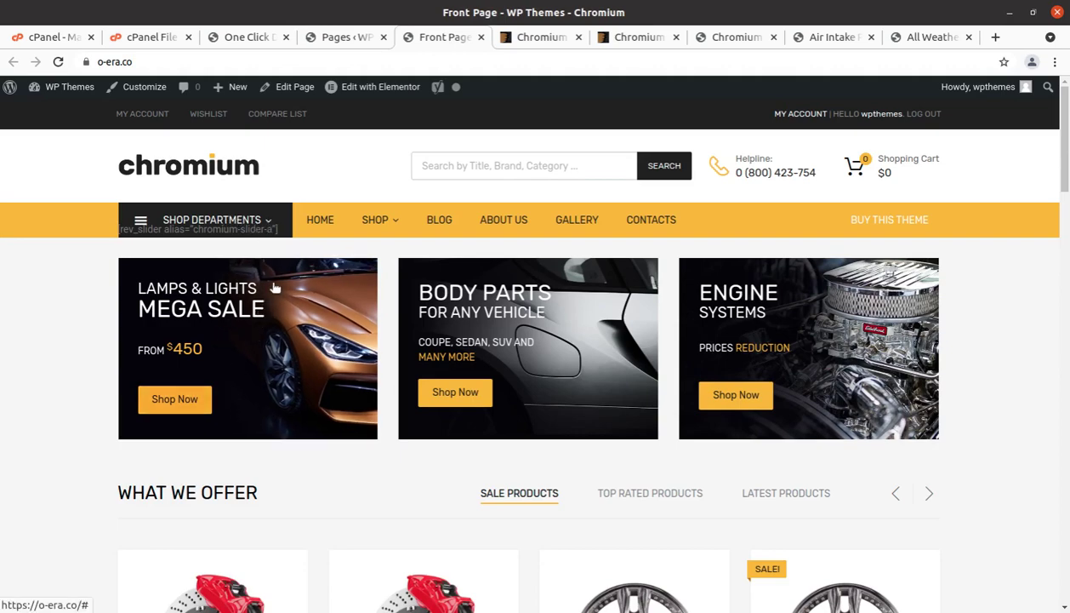
pyautogui.scroll(-5, 281, 287)
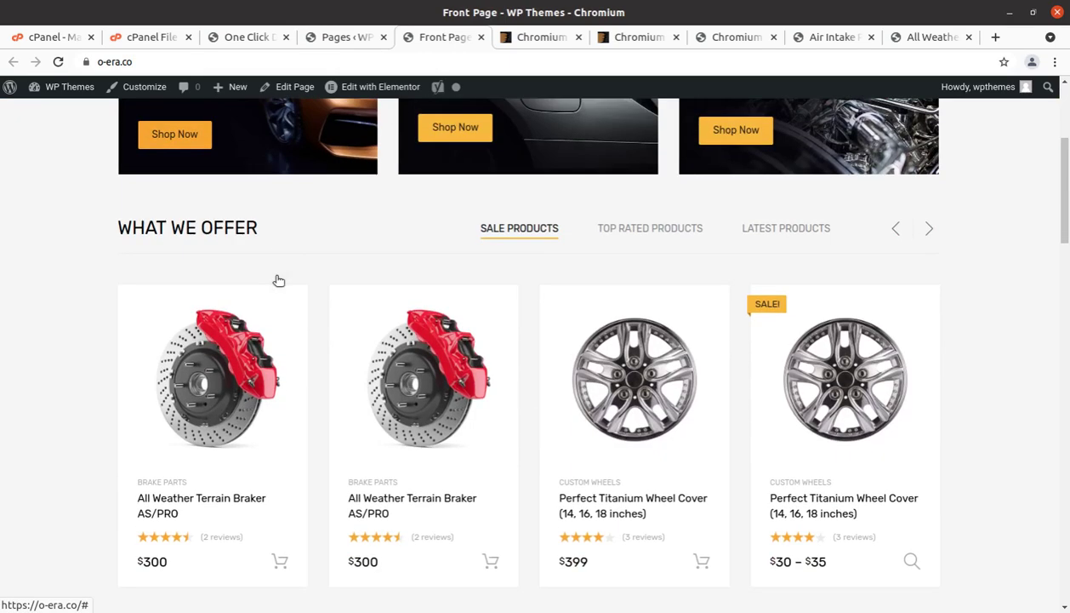
pyautogui.scroll(5, 278, 281)
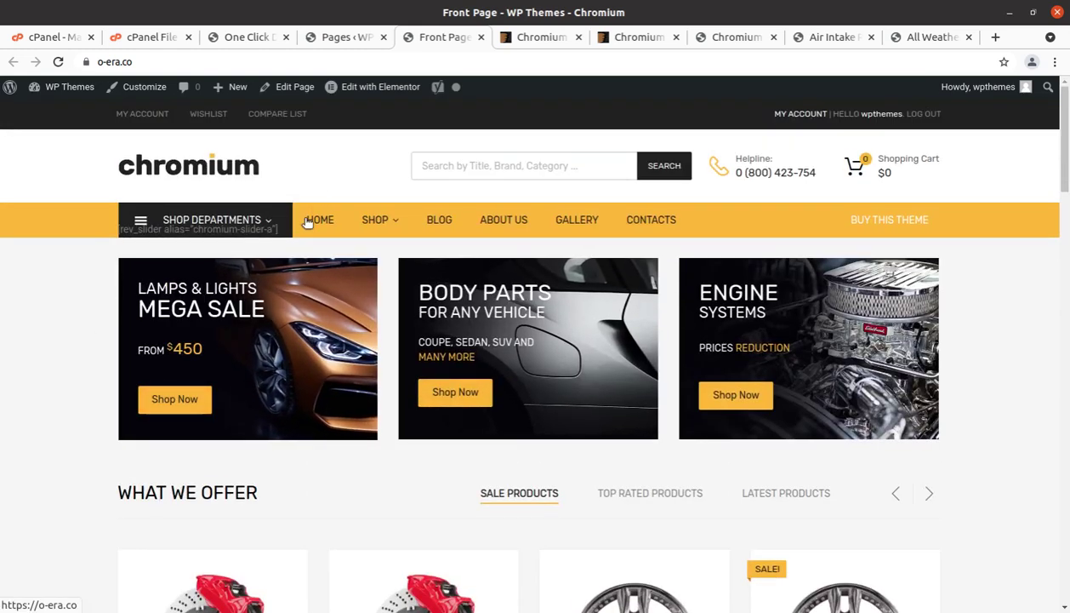
# - Return to the demo import result, switch to the file manager and look through the chromium_v1.3.26 folder in Downloads, including Licensing
pyautogui.click(253, 38)
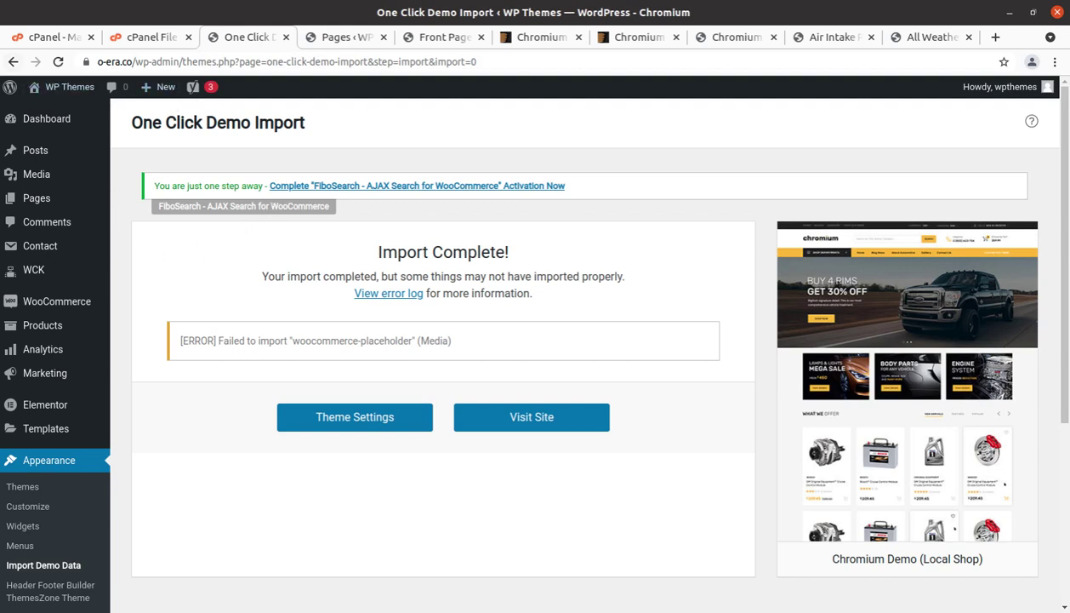
pyautogui.hotkey('alt', 'Tab')
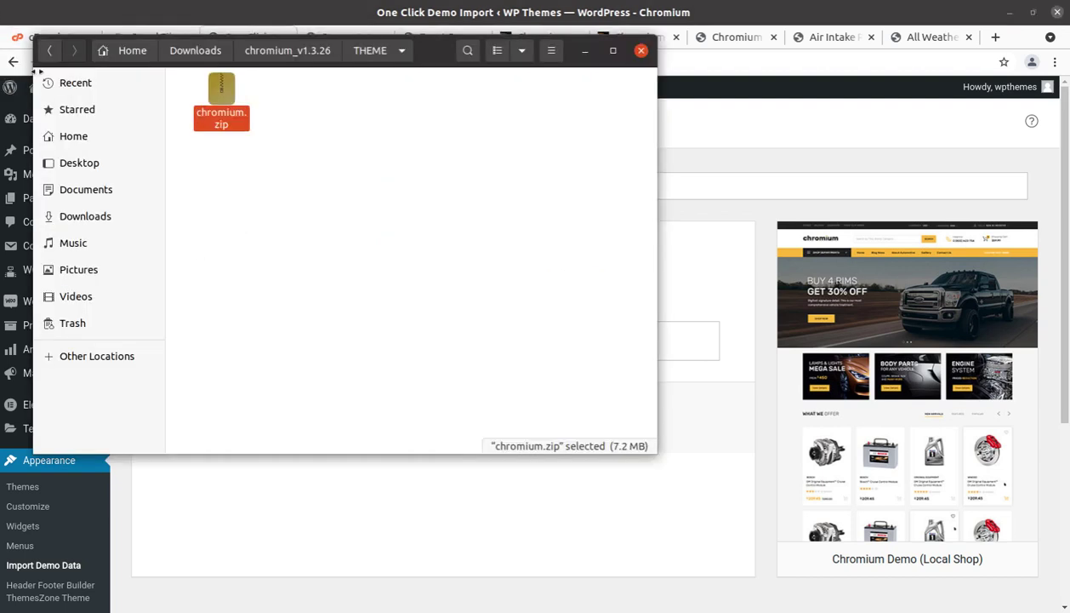
pyautogui.click(204, 54)
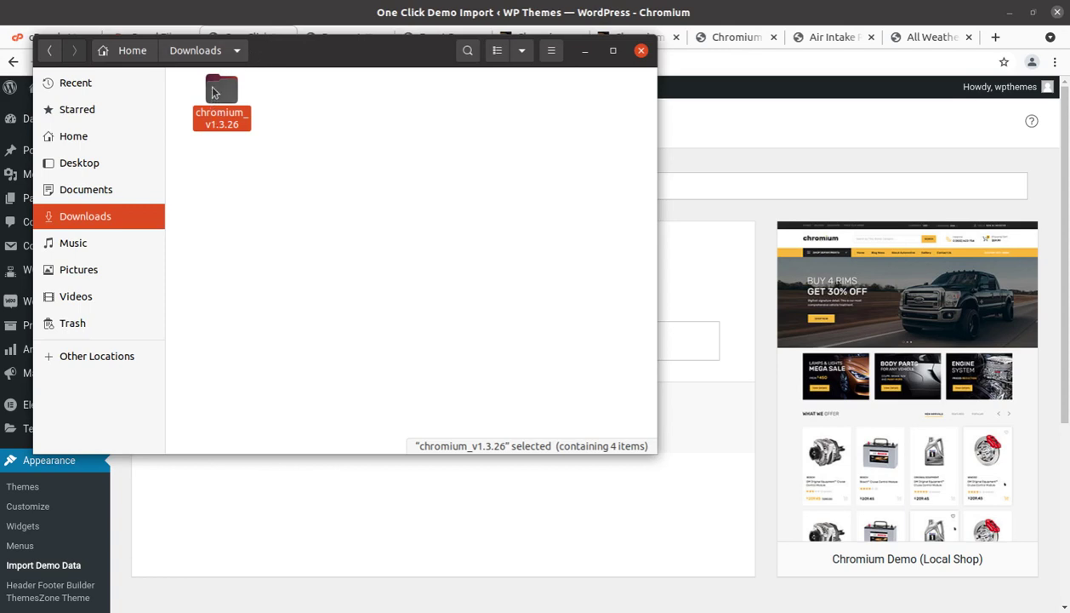
pyautogui.doubleClick(214, 92)
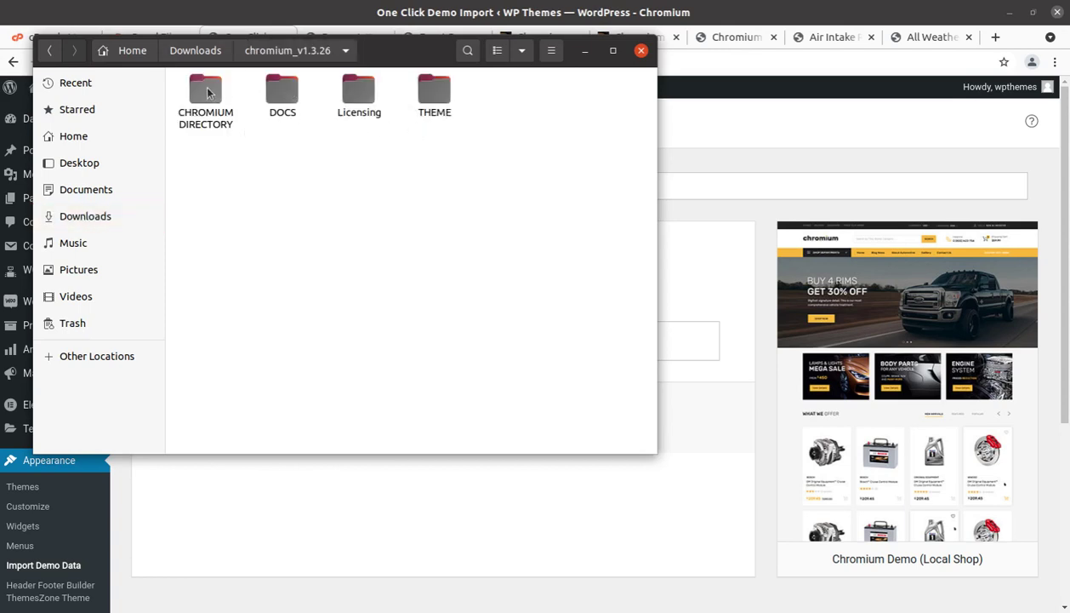
pyautogui.doubleClick(355, 88)
pyautogui.click(252, 55)
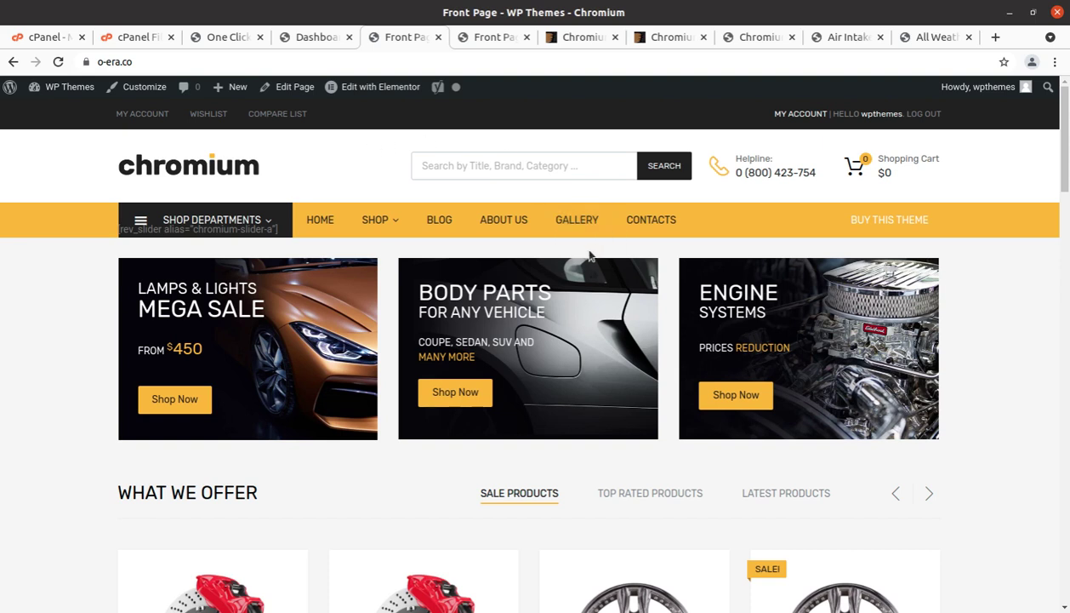
# - Check the site's front page against the ThemeForest preview and the Chromium directory demo, and return to the WordPress Dashboard
pyautogui.scroll(-3, 459, 323)
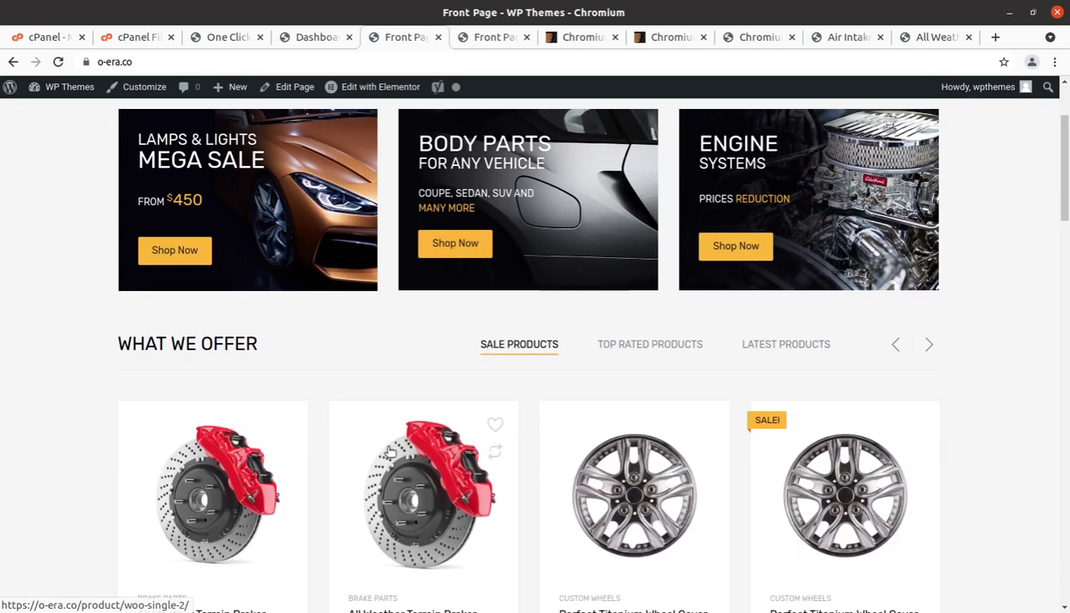
pyautogui.click(685, 37)
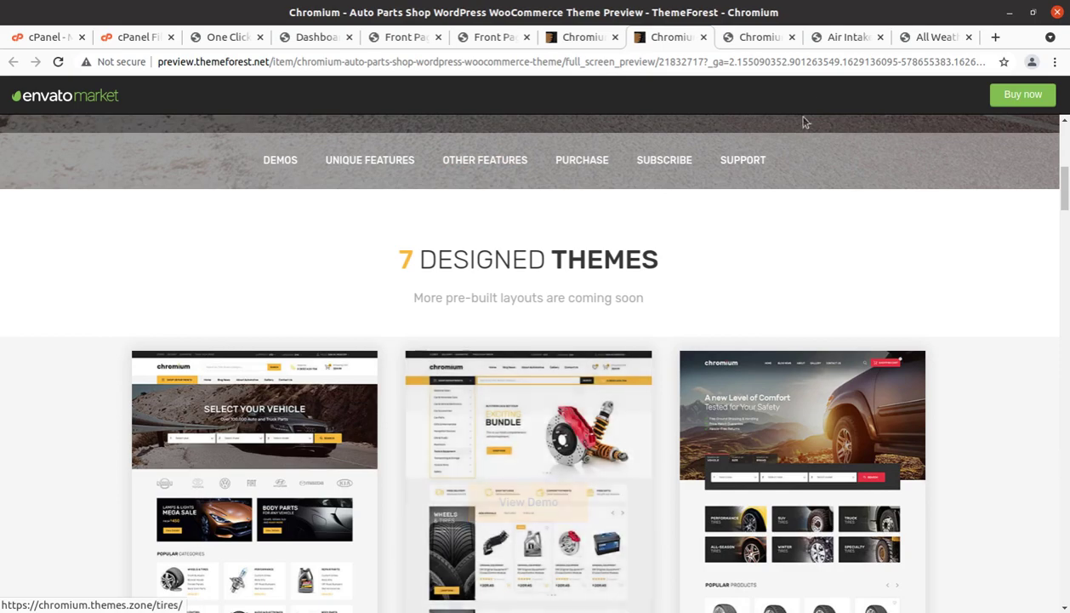
pyautogui.click(754, 37)
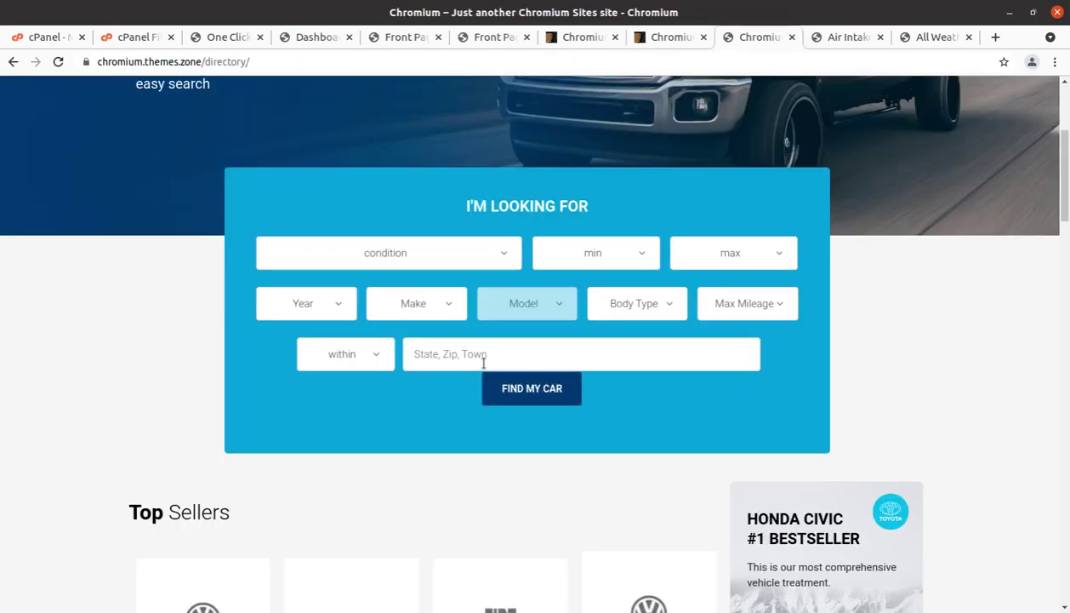
pyautogui.scroll(-4, 484, 362)
pyautogui.scroll(5, 484, 363)
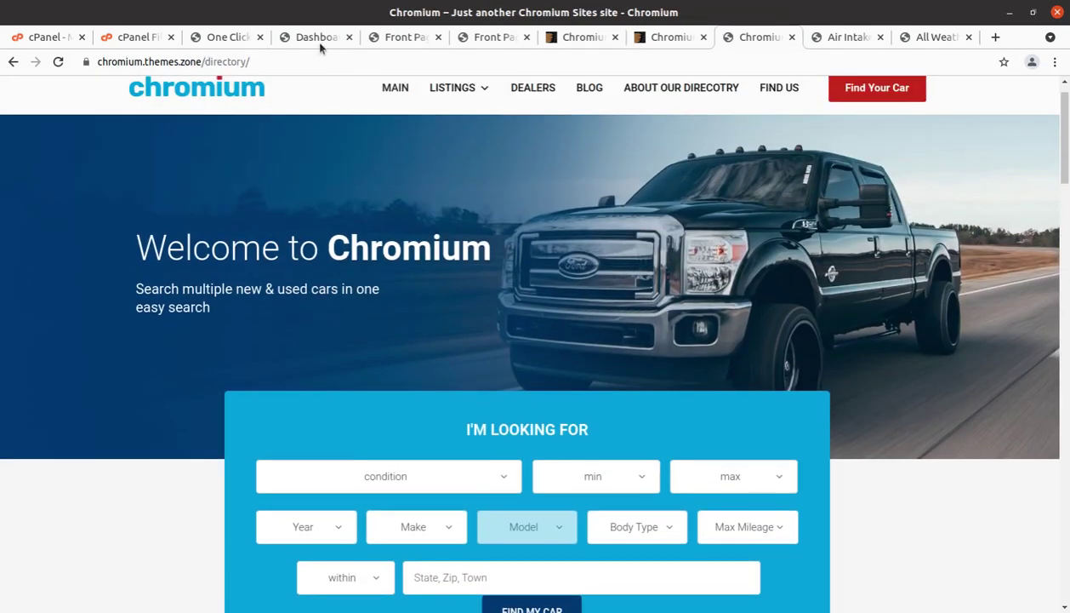
pyautogui.click(315, 38)
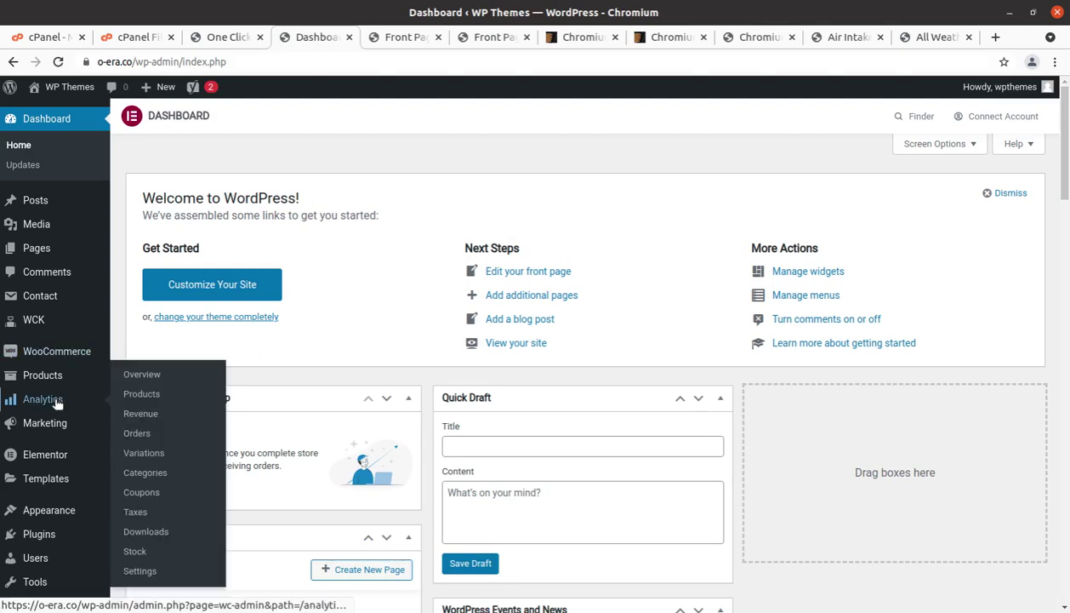
# - Switch from the Dashboard to the site's front page and open that page for editing with Elementor
pyautogui.scroll(-3, 53, 407)
pyautogui.scroll(3, 47, 436)
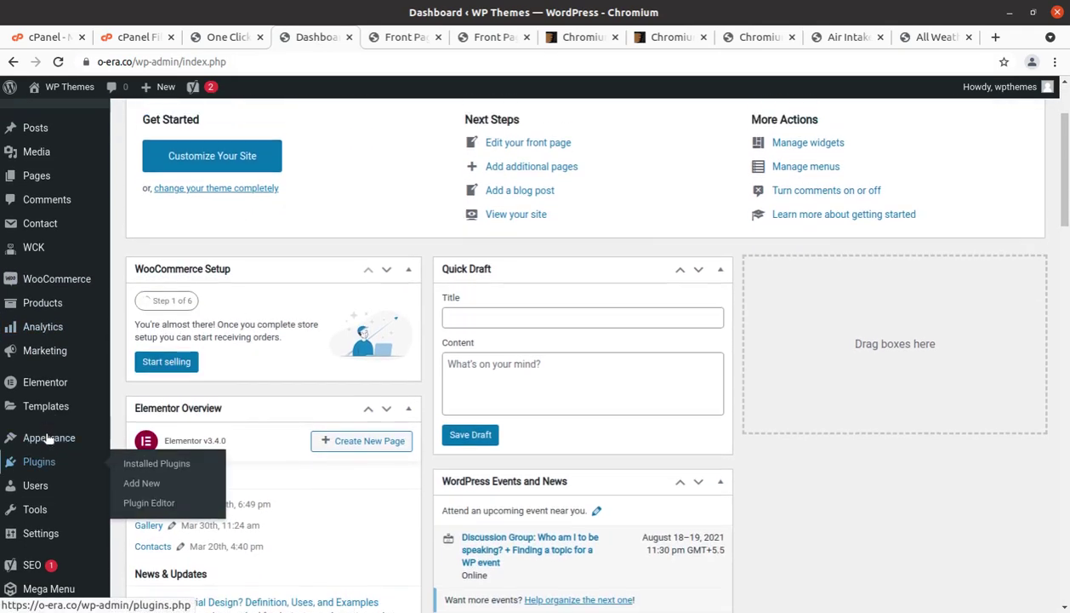
pyautogui.click(378, 41)
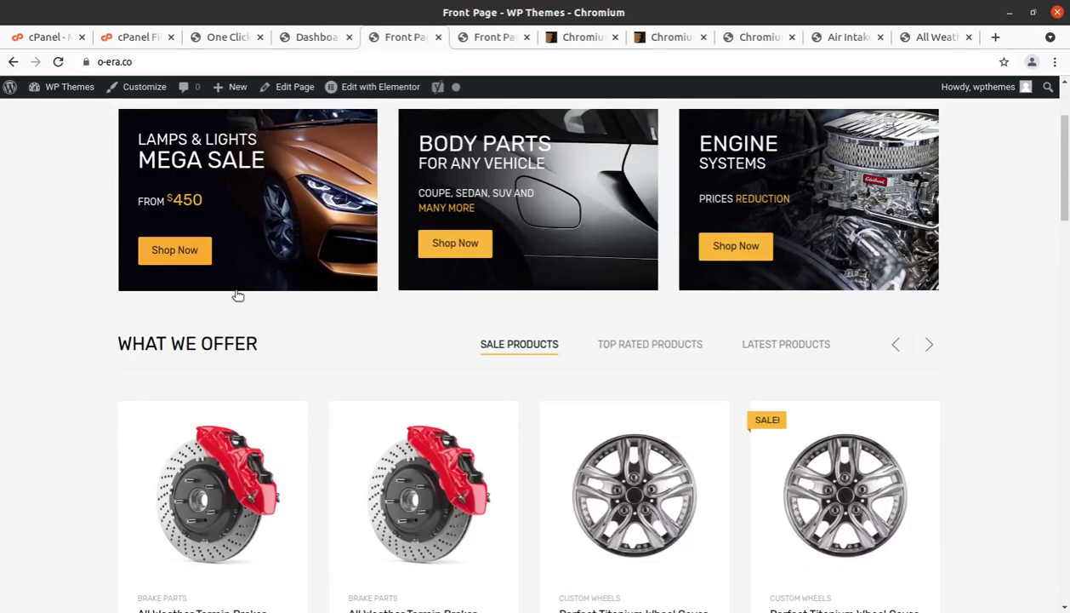
pyautogui.scroll(-3, 237, 295)
pyautogui.scroll(3, 237, 296)
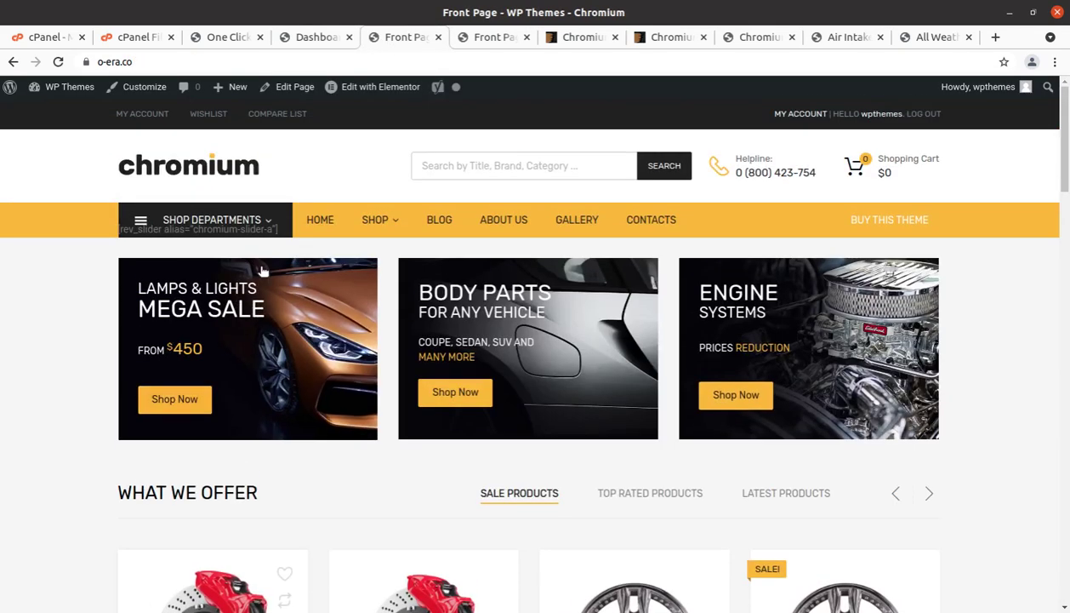
pyautogui.moveTo(353, 89)
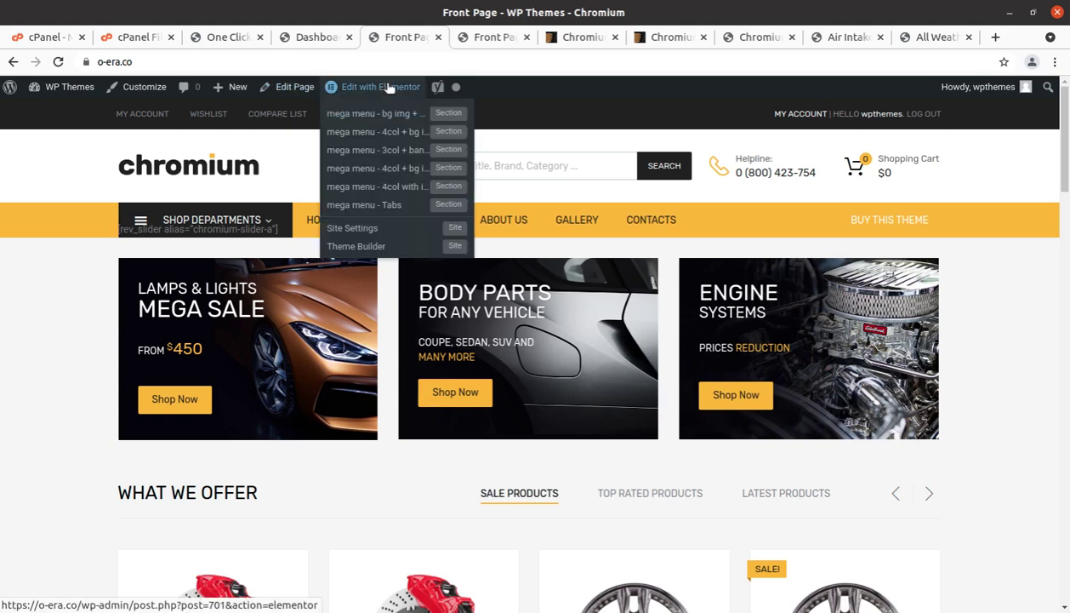
pyautogui.click(388, 89)
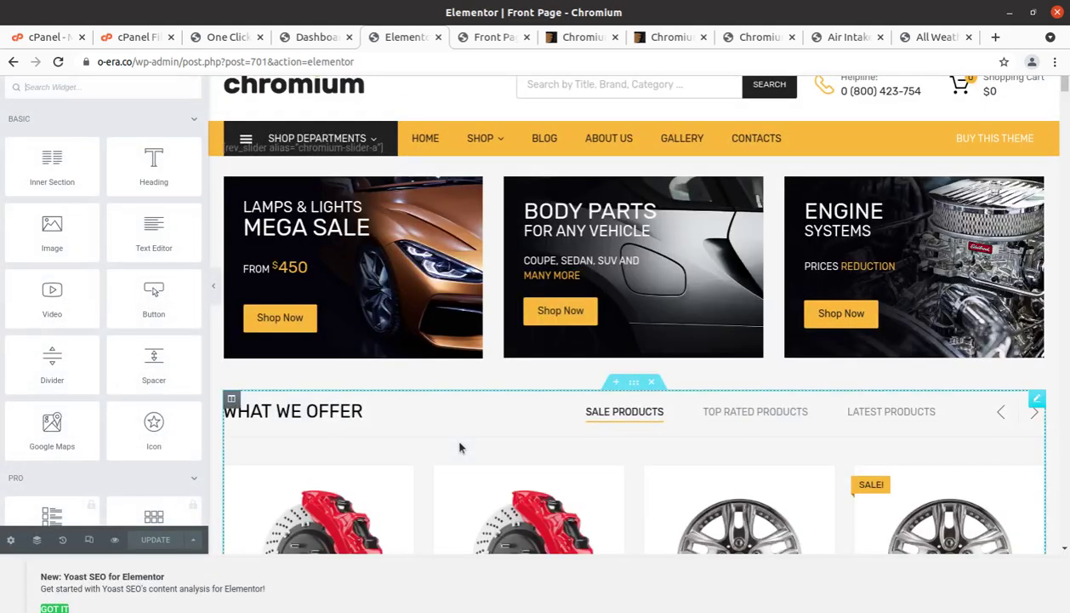
# - Delete the section holding the [rev_slider alias="chromium-slider-a"] shortcode text above the banners and update the page
pyautogui.click(361, 145)
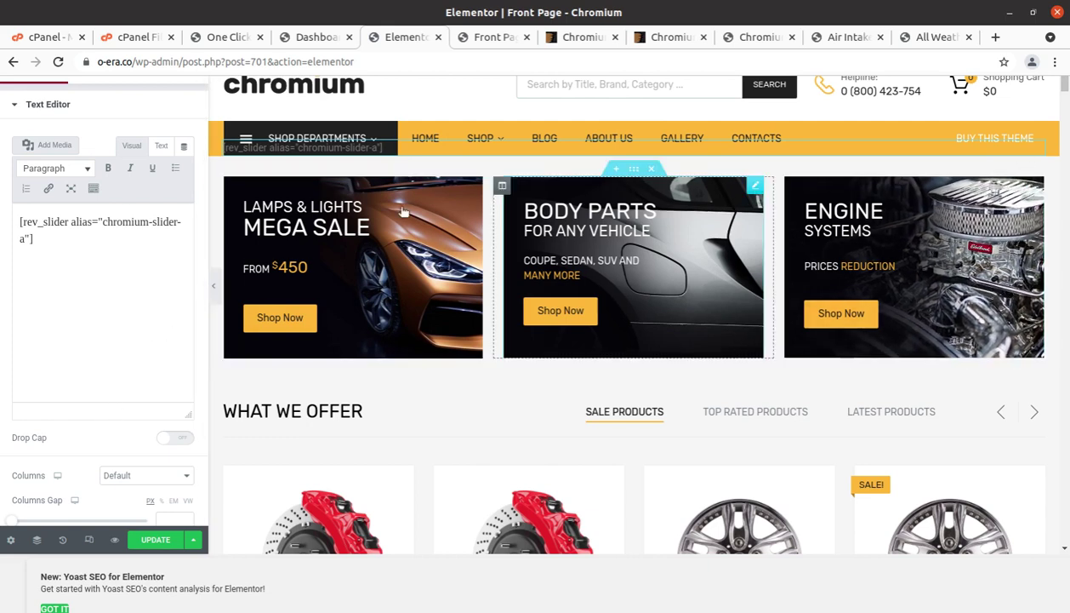
pyautogui.scroll(-2, 127, 447)
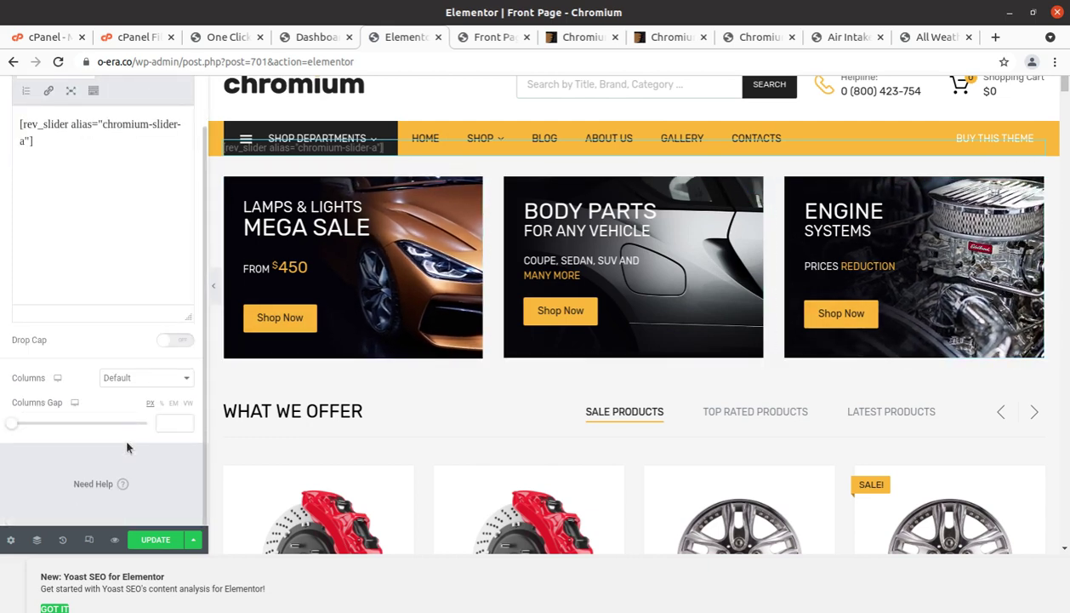
pyautogui.scroll(2, 127, 448)
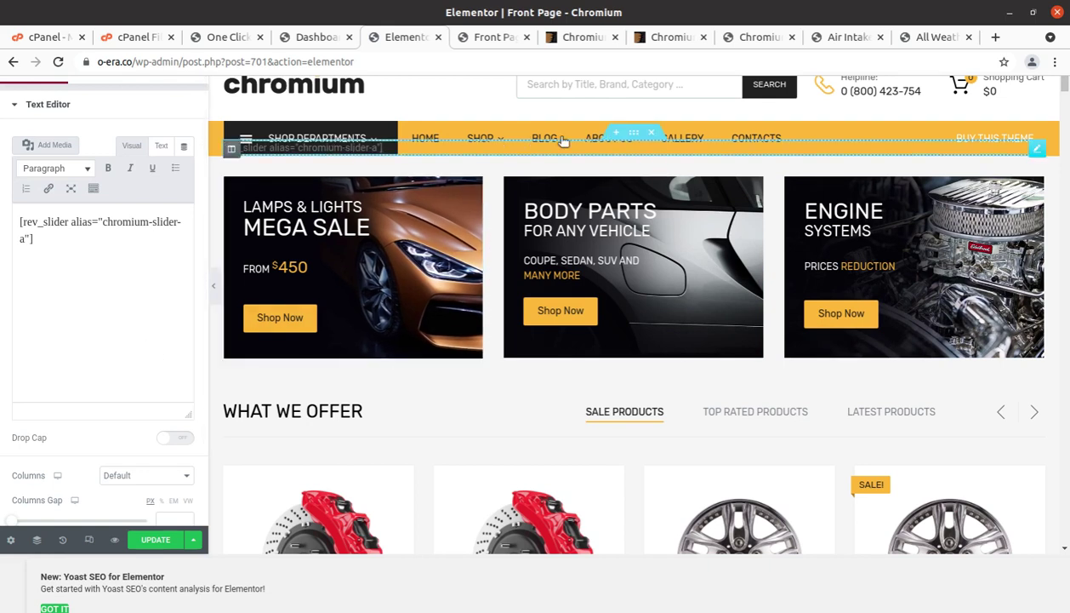
pyautogui.click(652, 134)
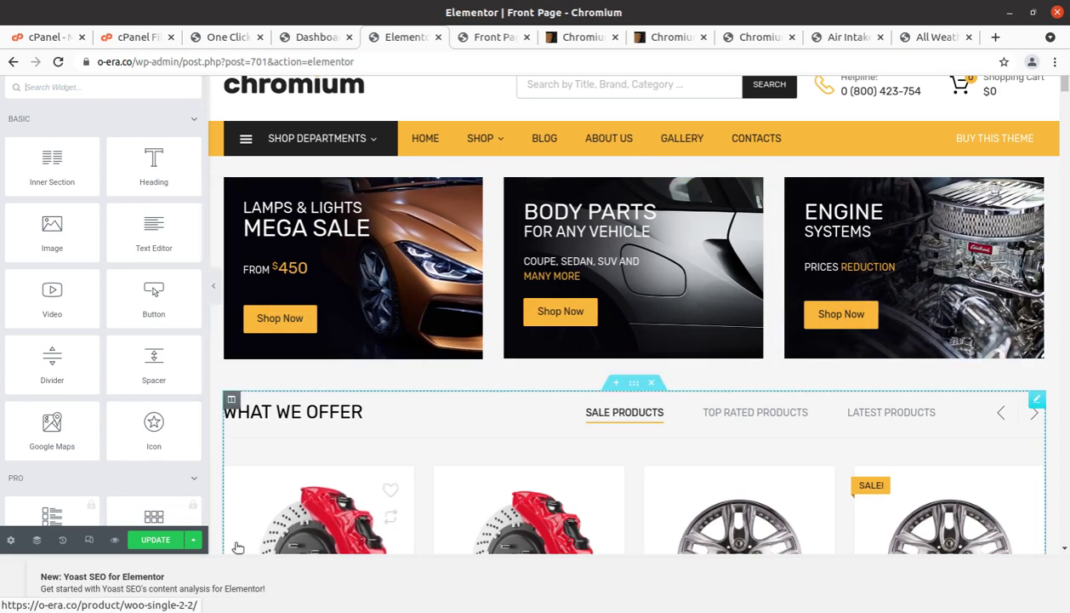
pyautogui.click(155, 540)
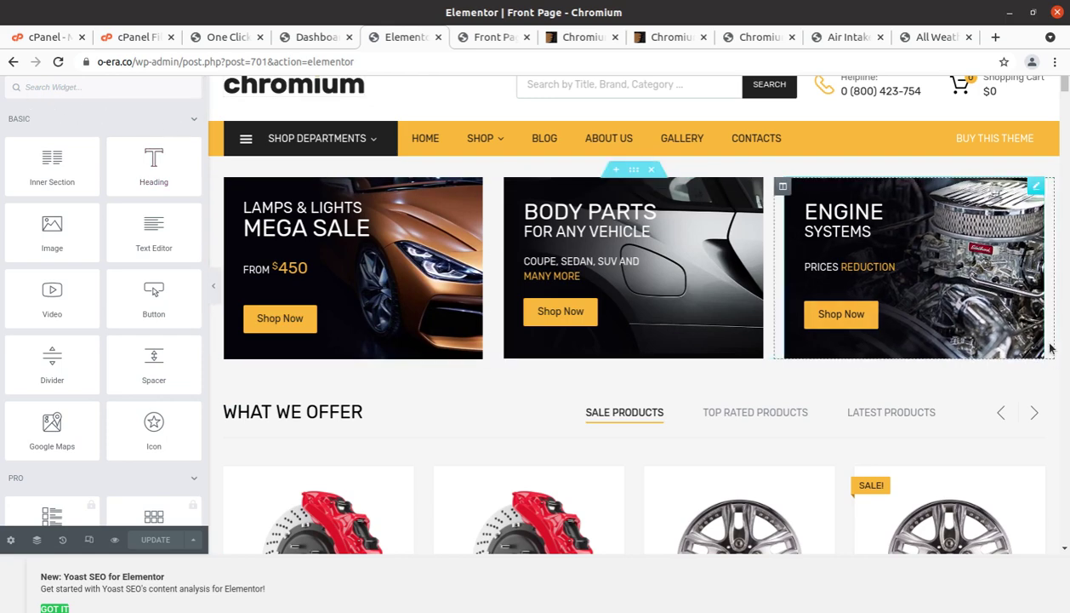
# - Look through the Elementor save options, the widget list and the page's General Settings
pyautogui.scroll(-4, 1064, 332)
pyautogui.scroll(-2, 1065, 329)
pyautogui.scroll(6, 1066, 330)
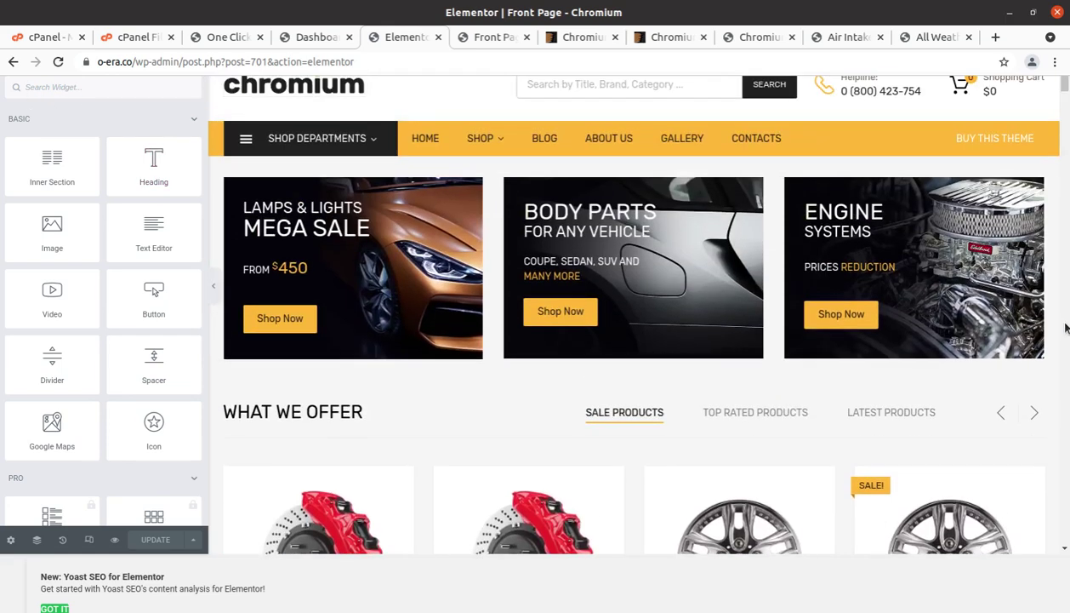
pyautogui.click(193, 539)
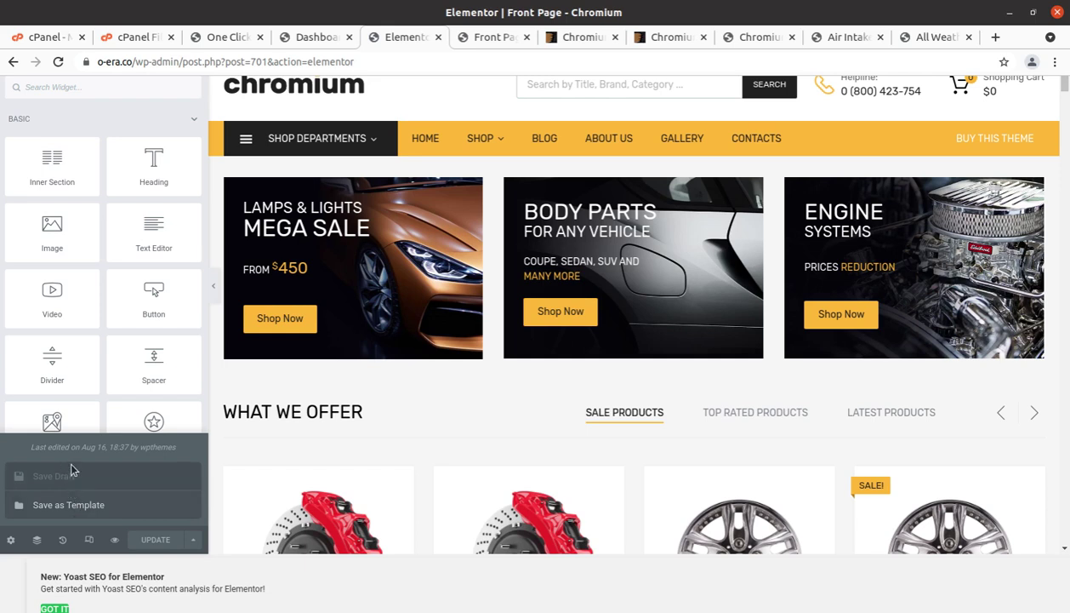
pyautogui.scroll(-10, 202, 393)
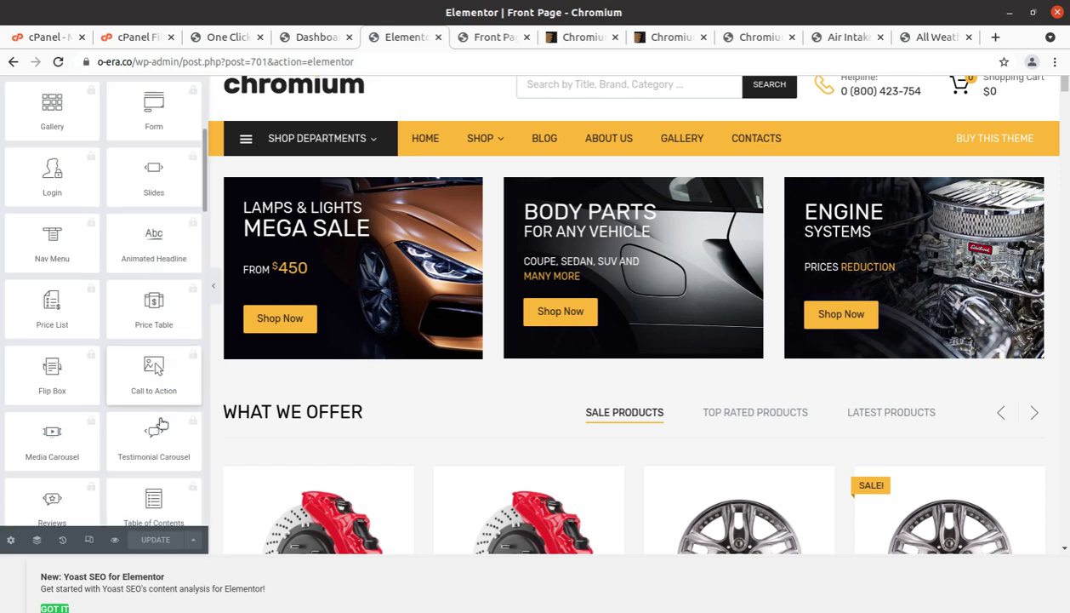
pyautogui.click(9, 541)
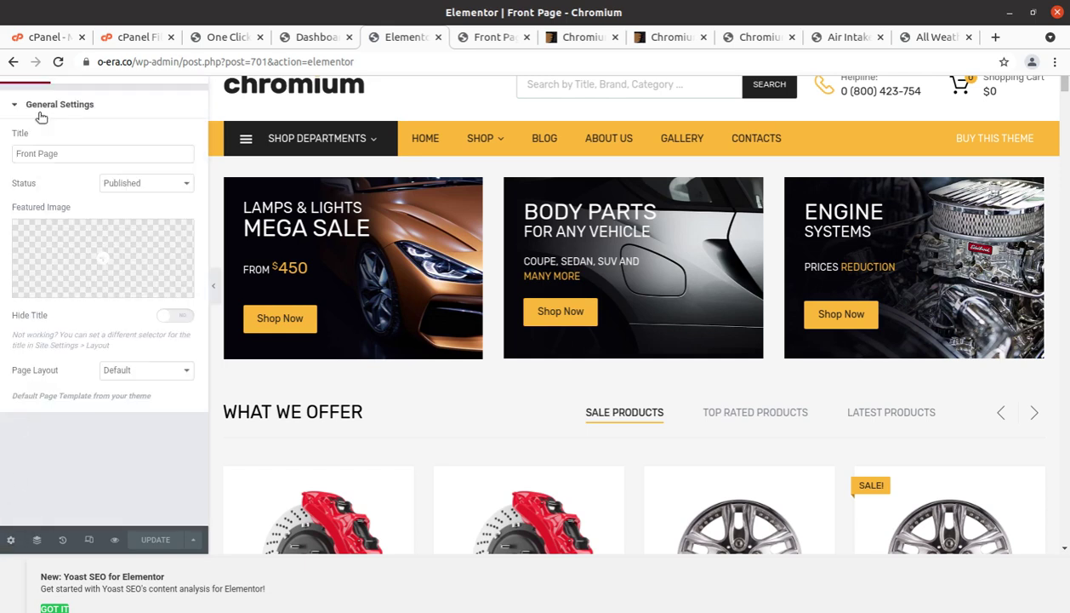
pyautogui.click(10, 105)
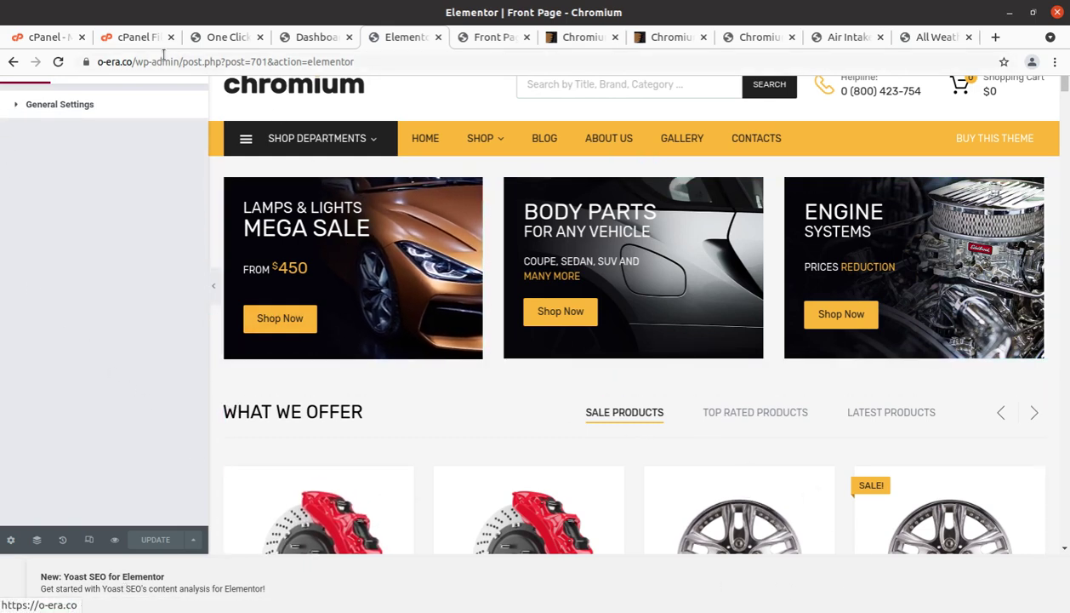
# - Leave the editor for the live front page at o-era.co and check the area between the navigation bar and the banners
pyautogui.moveTo(133, 61); pyautogui.dragTo(396, 57)
pyautogui.press('BackSpace')
pyautogui.press('Return')
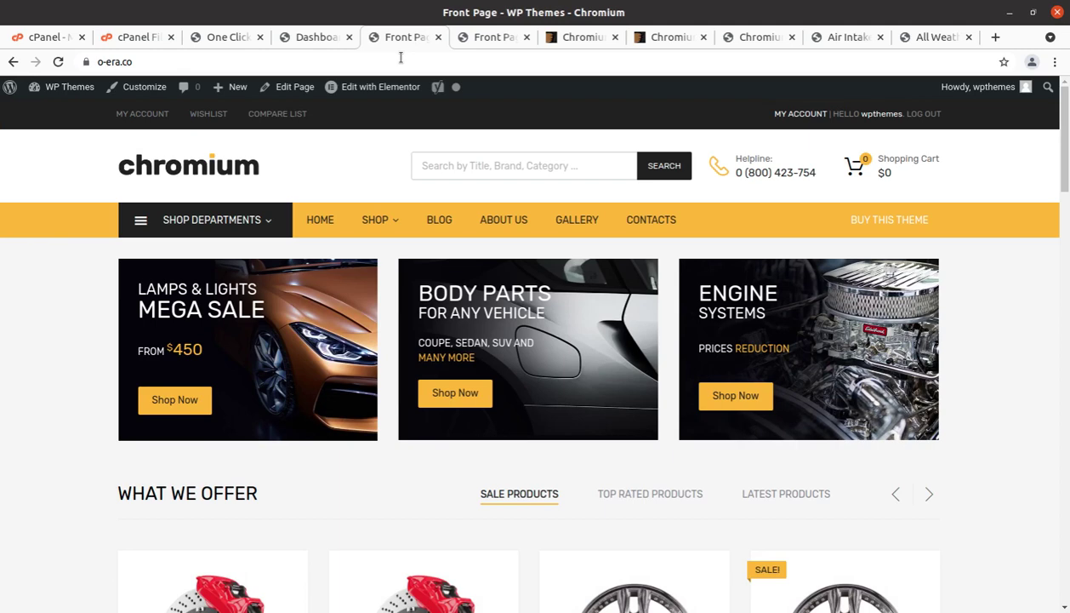
pyautogui.moveTo(168, 226)
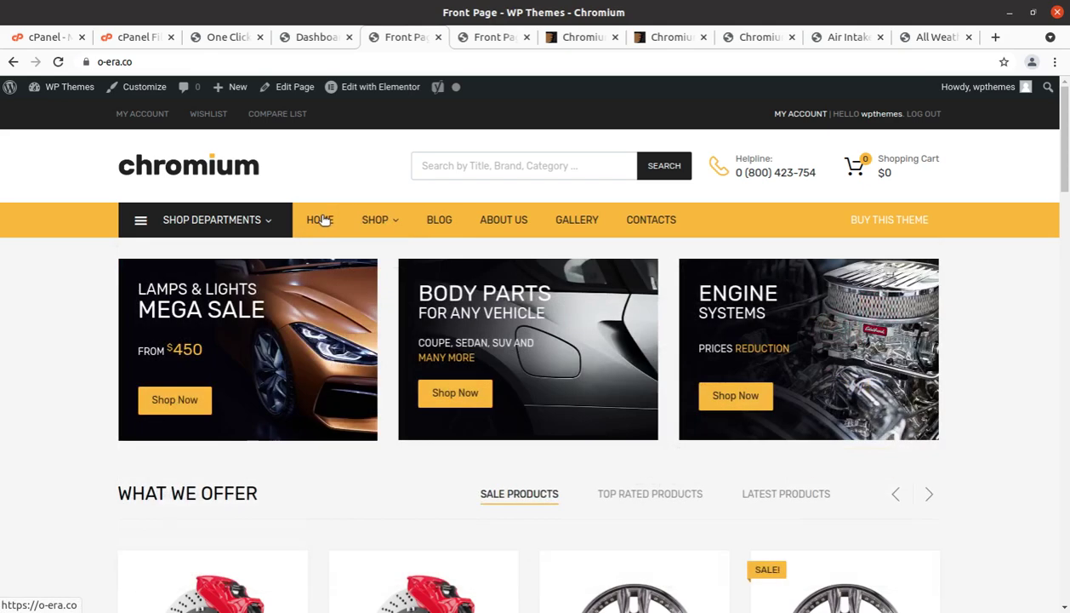
# - Open the first All Weather Terrain Braker AS/PRO product under What We Offer and look down to its related products
pyautogui.scroll(-2, 271, 575)
pyautogui.click(217, 480)
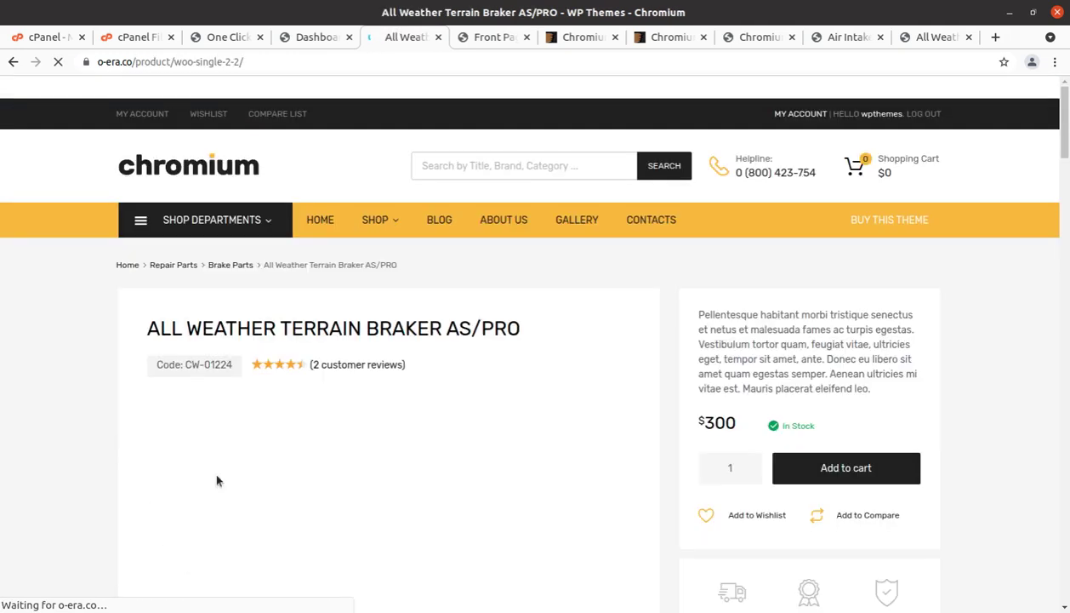
pyautogui.scroll(-2, 594, 442)
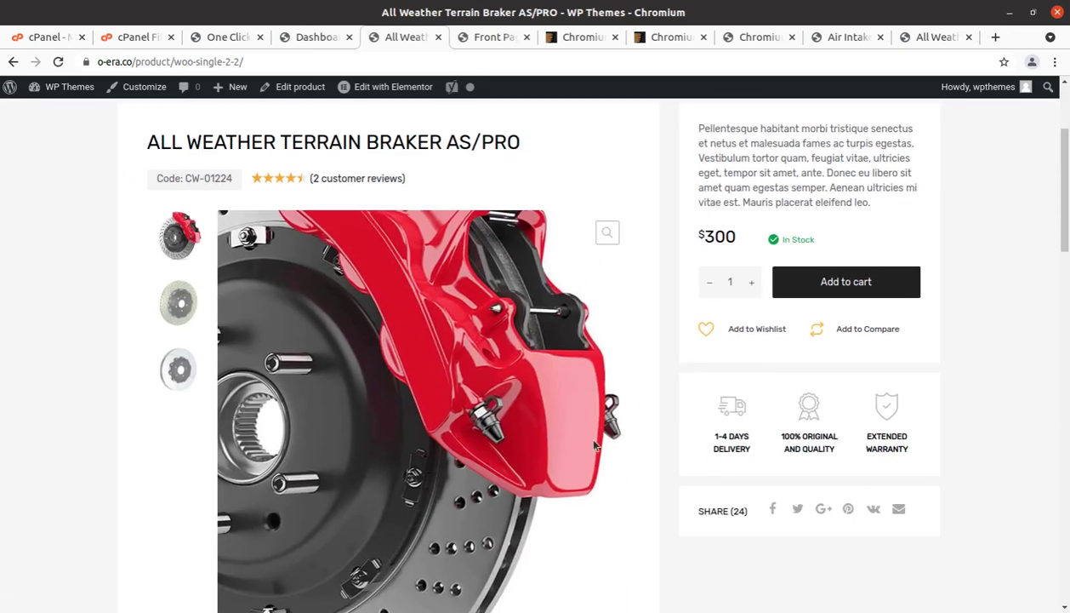
pyautogui.scroll(-8, 594, 444)
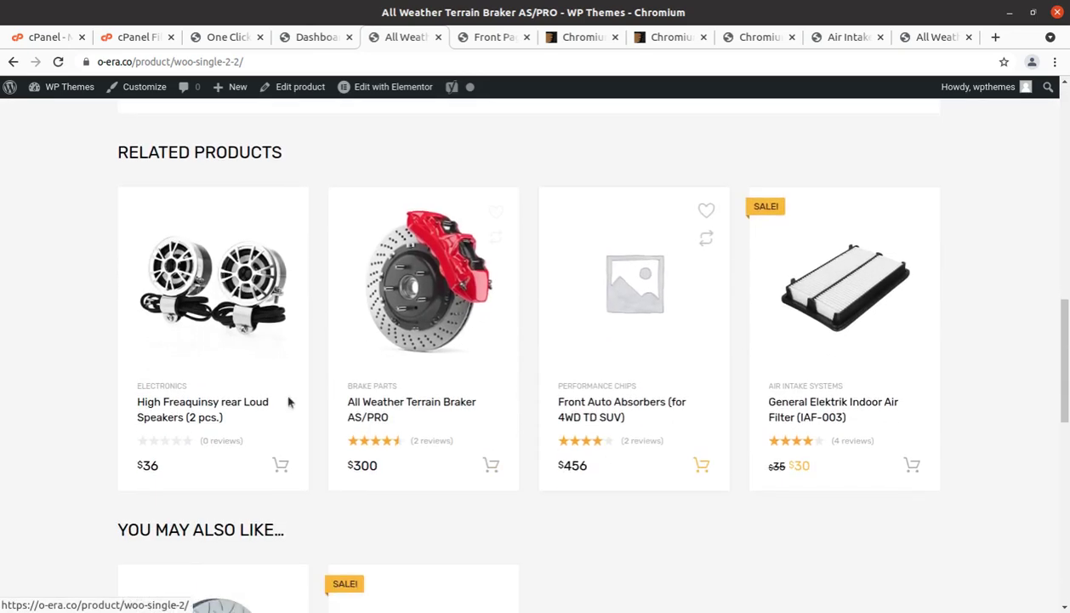
pyautogui.scroll(-1, 287, 401)
# - Open the related All Weather Terrain Braker AS/PRO product, look through its page down to the footer and return to the front page
pyautogui.click(357, 367)
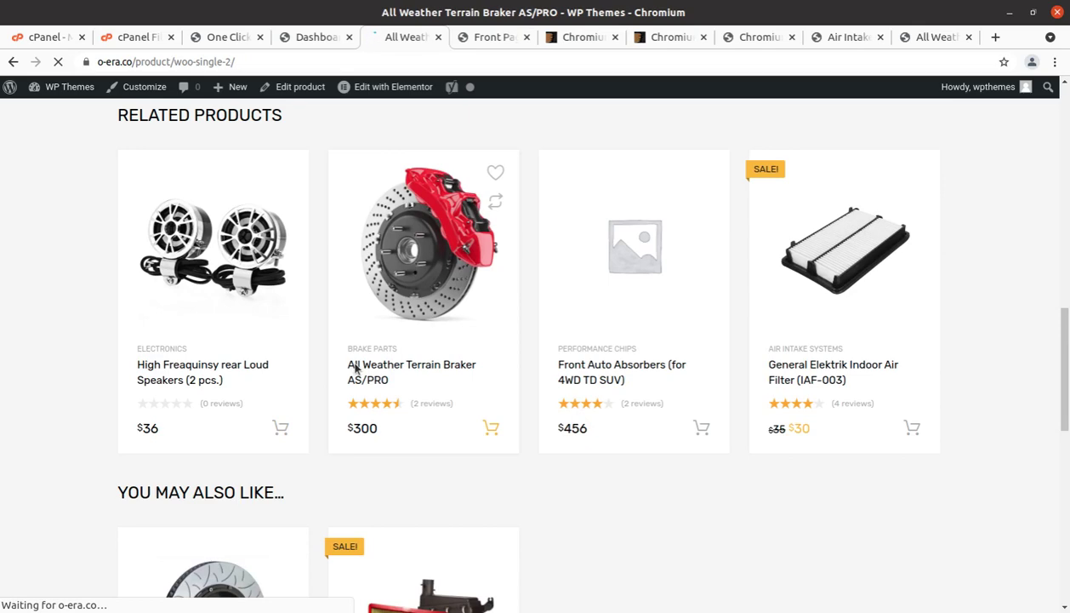
pyautogui.scroll(-2, 473, 387)
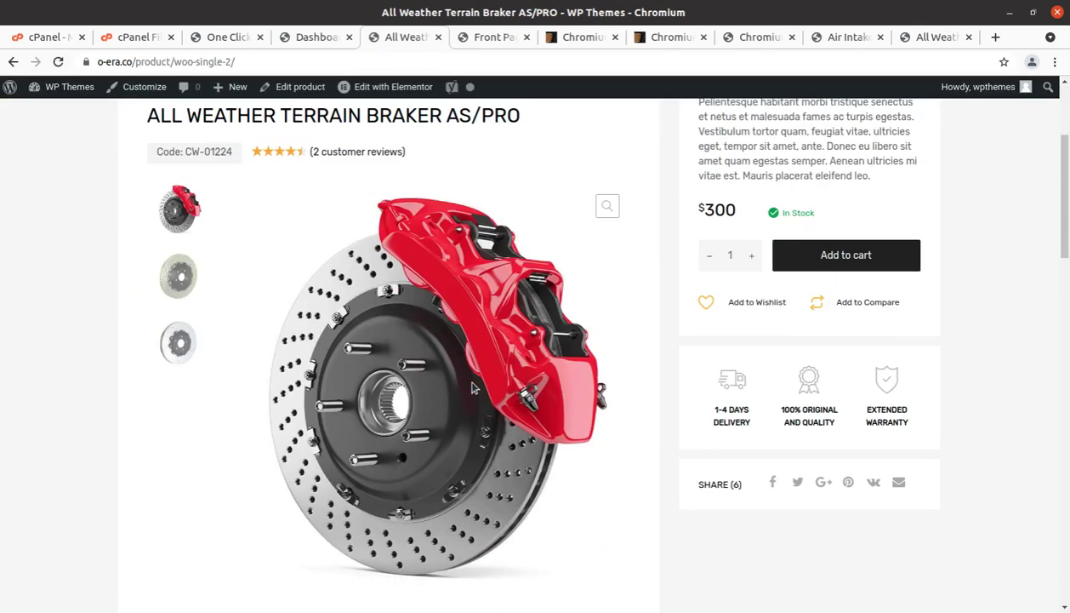
pyautogui.scroll(-6, 473, 387)
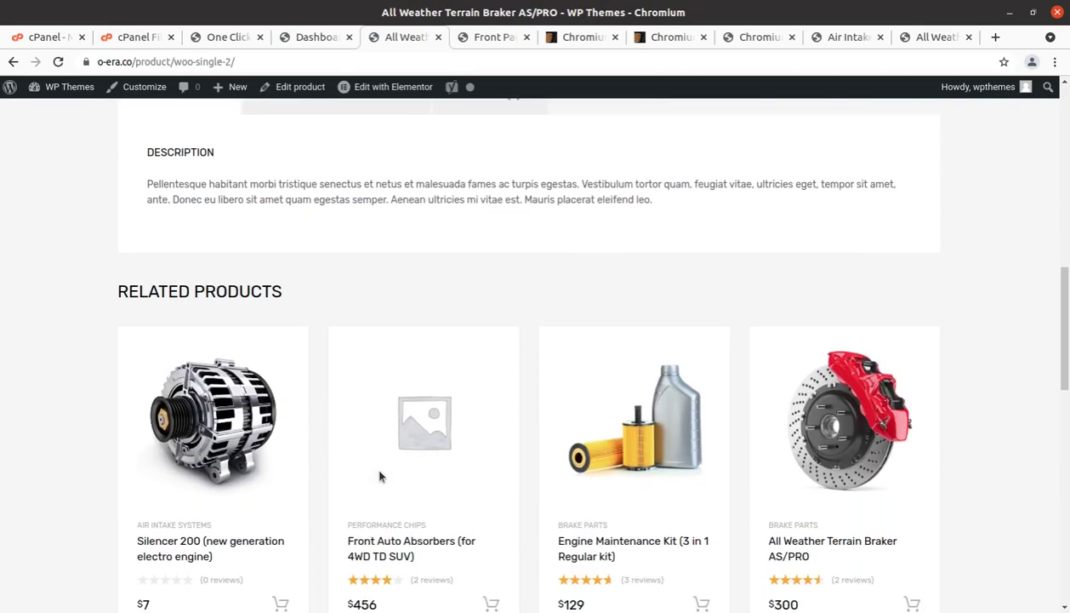
pyautogui.scroll(-9, 380, 477)
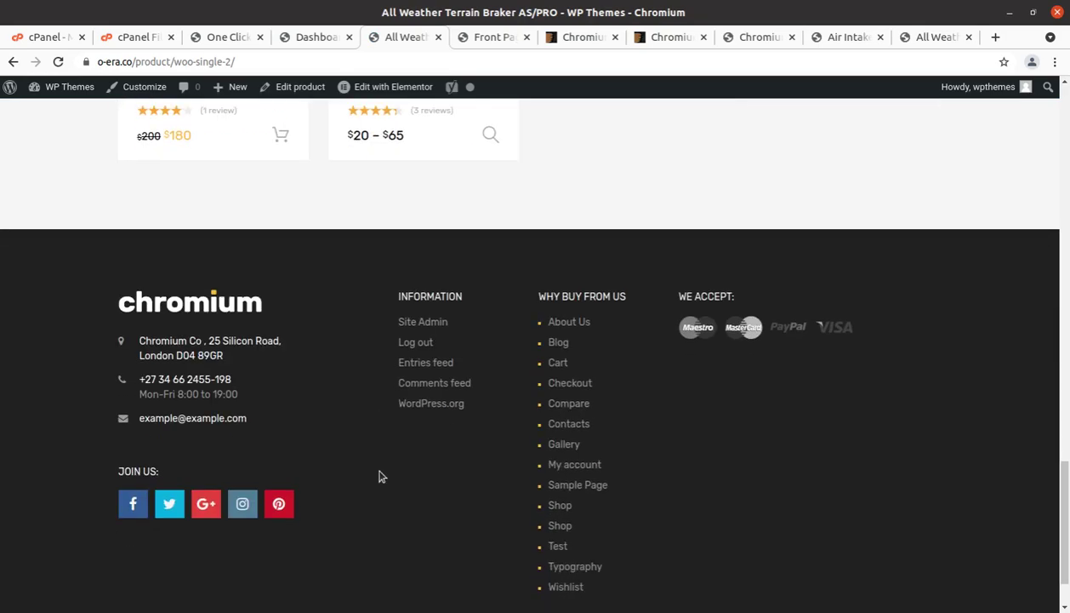
pyautogui.scroll(9, 379, 477)
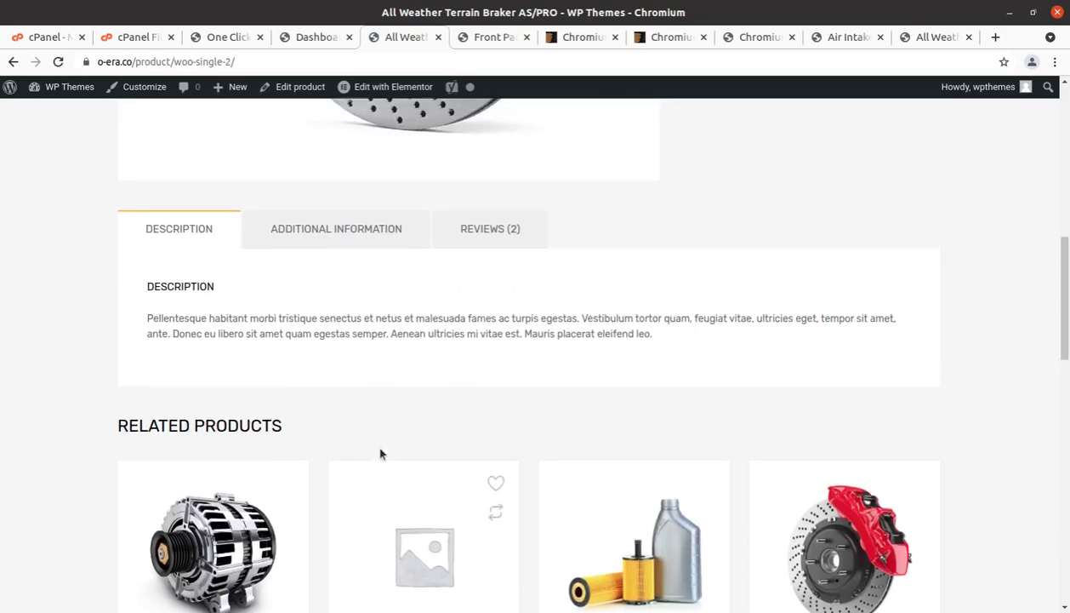
pyautogui.scroll(7, 380, 454)
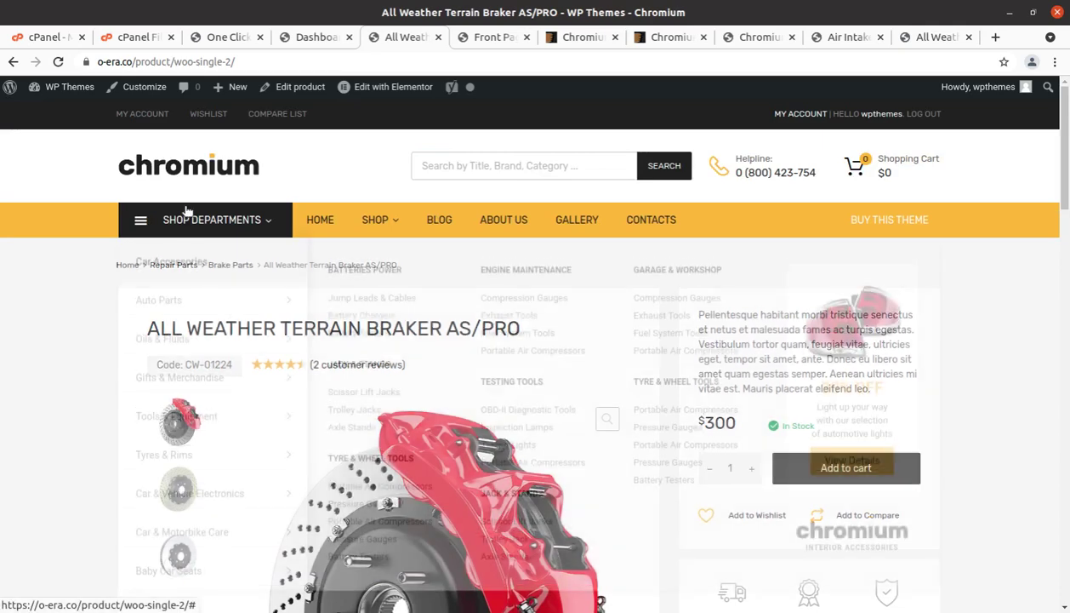
pyautogui.click(167, 176)
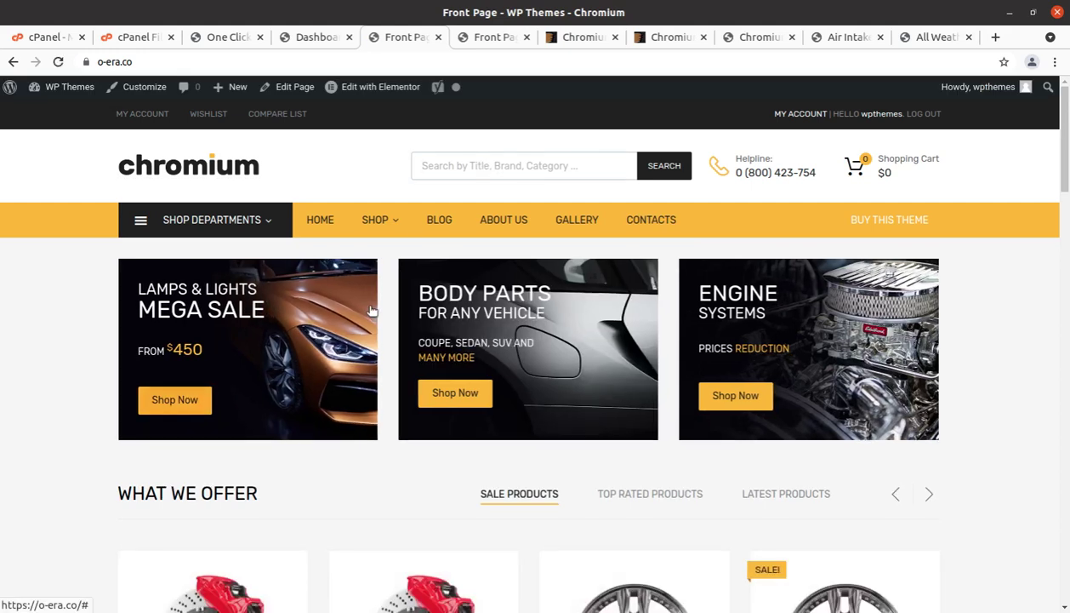
# - Return to the WordPress Dashboard, open the WCK Start and Settings page and read through its Quick Start-Up Guide
pyautogui.click(313, 38)
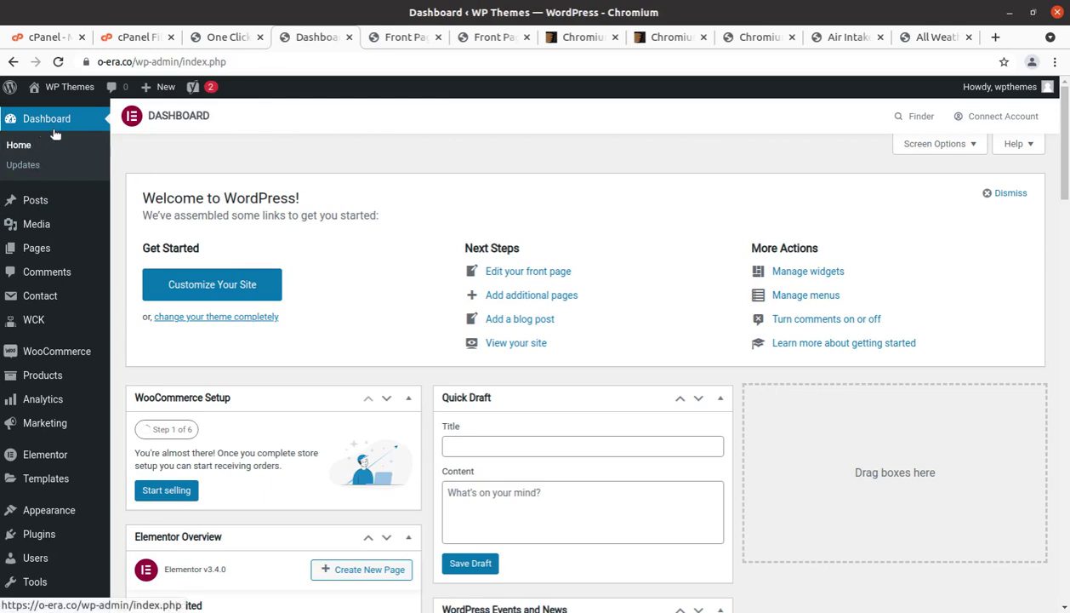
pyautogui.moveTo(51, 245)
pyautogui.moveTo(37, 326)
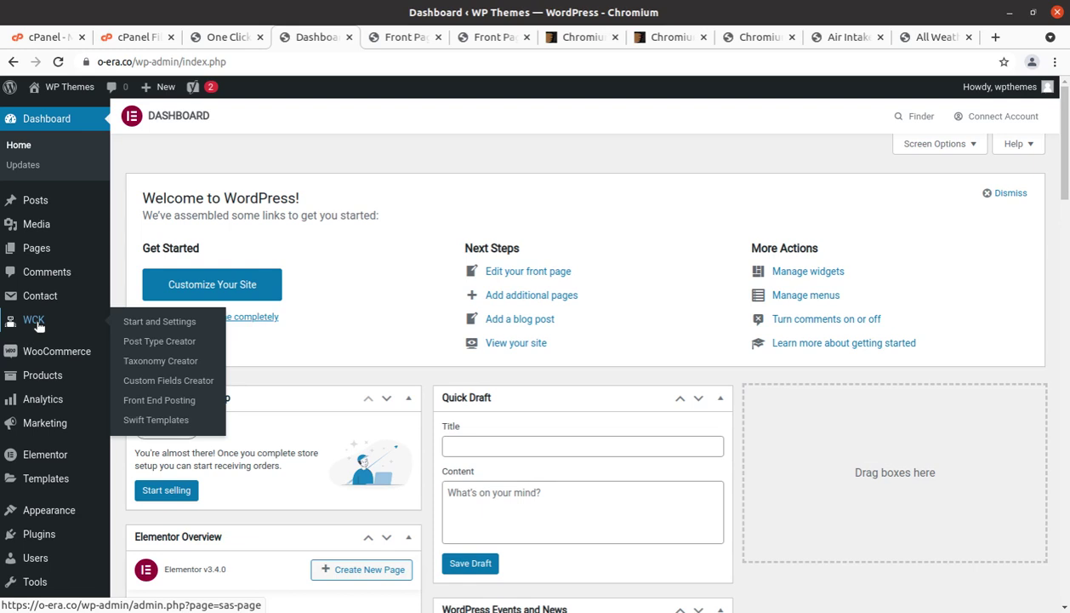
pyautogui.click(37, 326)
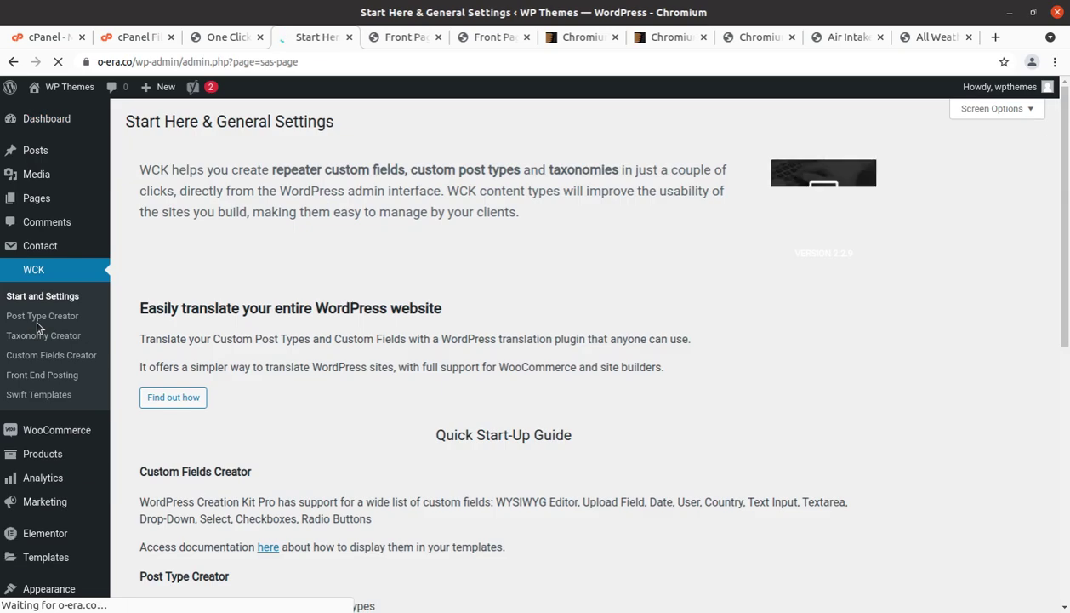
pyautogui.scroll(-3, 464, 253)
pyautogui.scroll(-2, 464, 254)
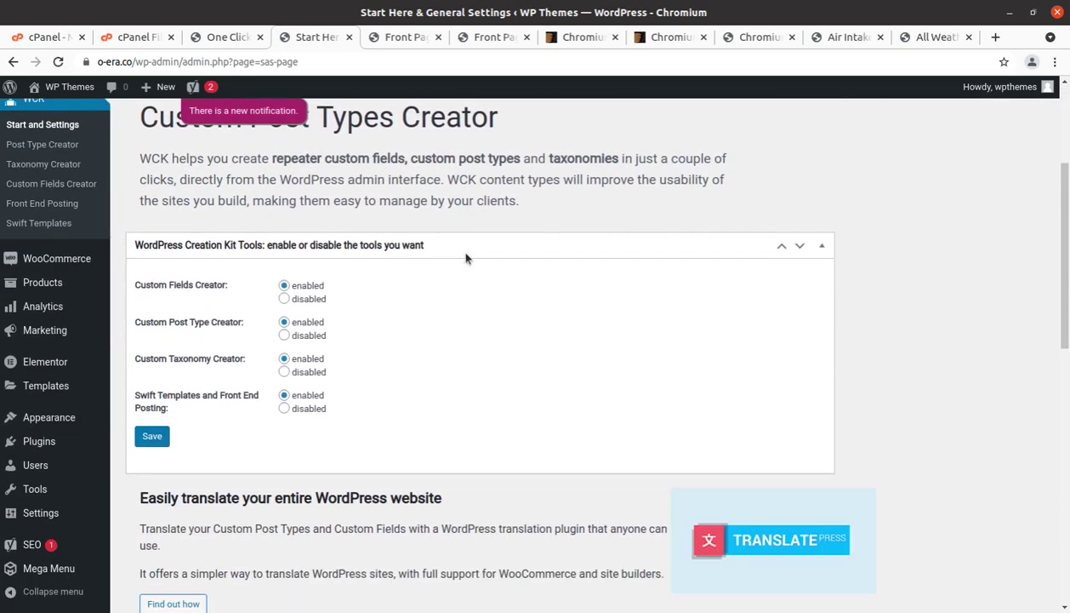
pyautogui.scroll(-3, 520, 292)
pyautogui.scroll(-6, 521, 293)
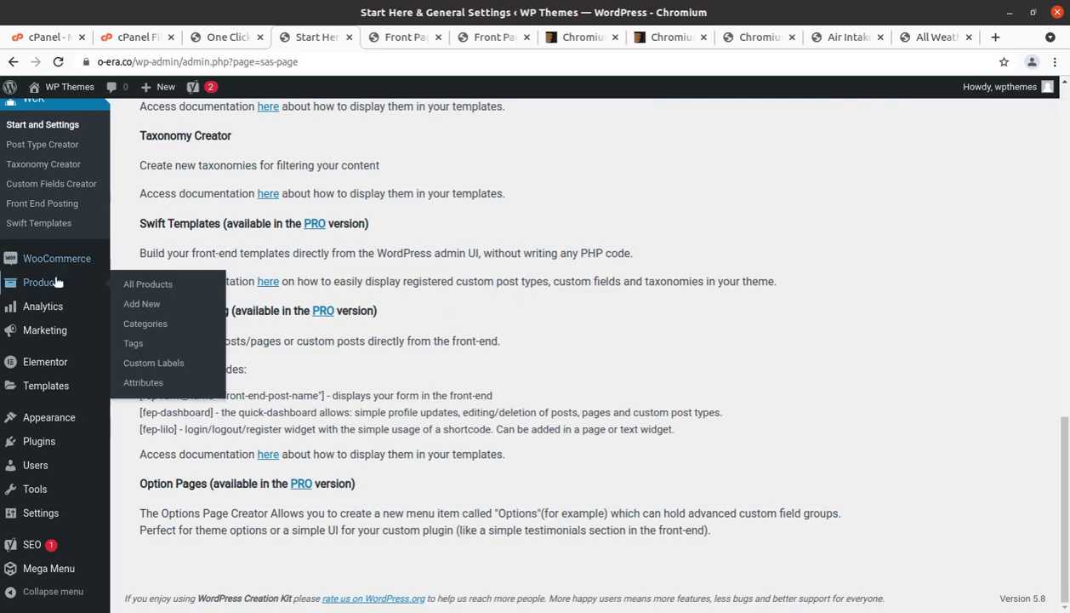
# - Review the WordPress Creation Kit Tools options for custom fields, post types, taxonomies and Swift Templates
pyautogui.moveTo(56, 265)
pyautogui.scroll(1, 57, 265)
pyautogui.scroll(14, 56, 265)
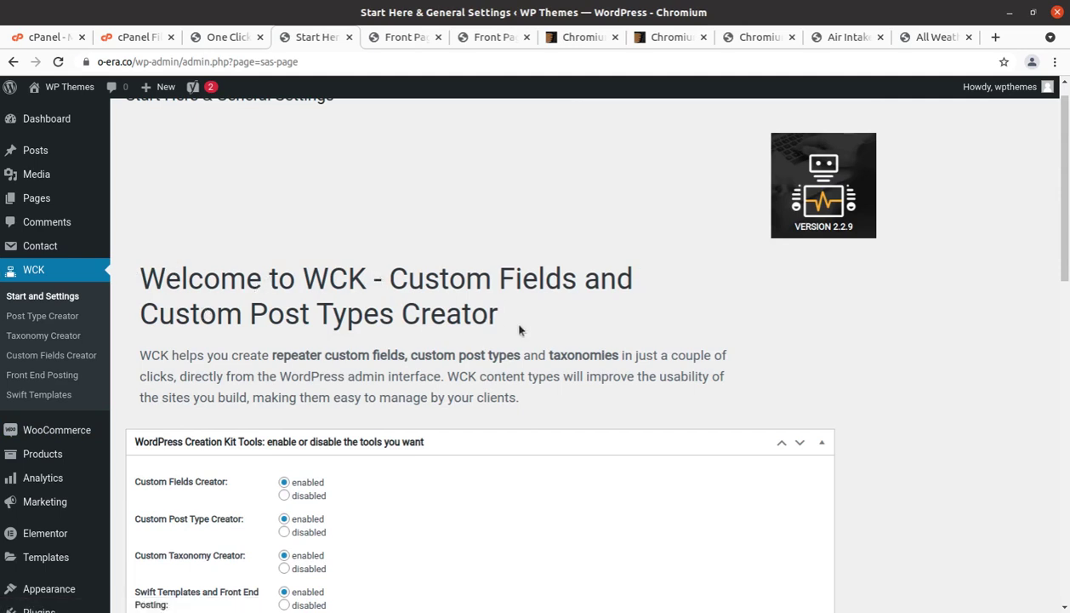
pyautogui.scroll(1, 520, 331)
pyautogui.scroll(-5, 177, 251)
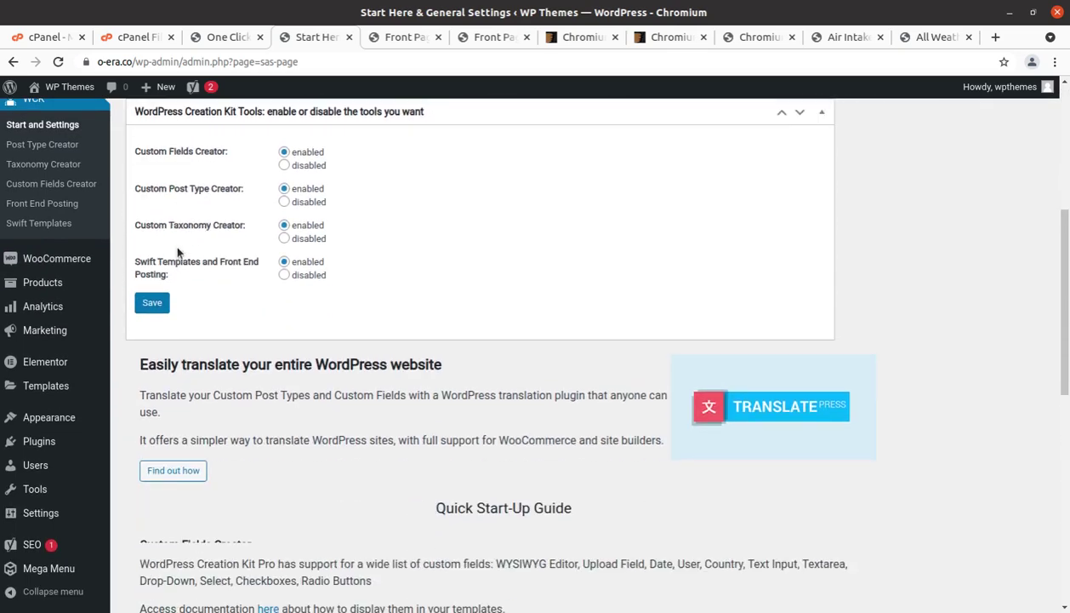
pyautogui.scroll(3, 178, 250)
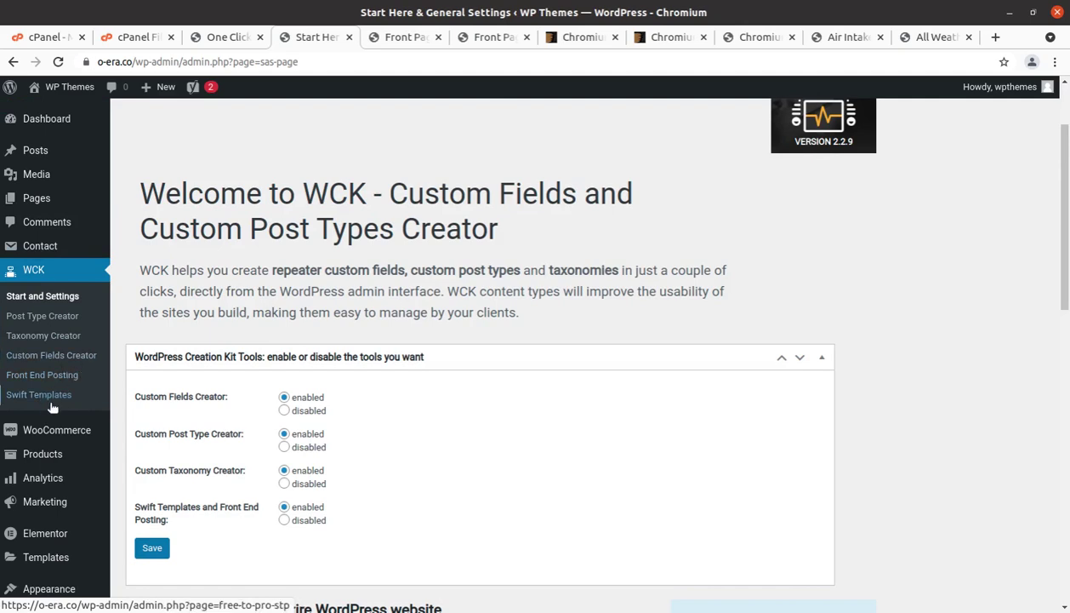
# - Look through the WordPress admin menu entries from WCK, WooCommerce and Products down to Tools, Settings and SEO
pyautogui.scroll(-3, 51, 407)
pyautogui.moveTo(50, 305)
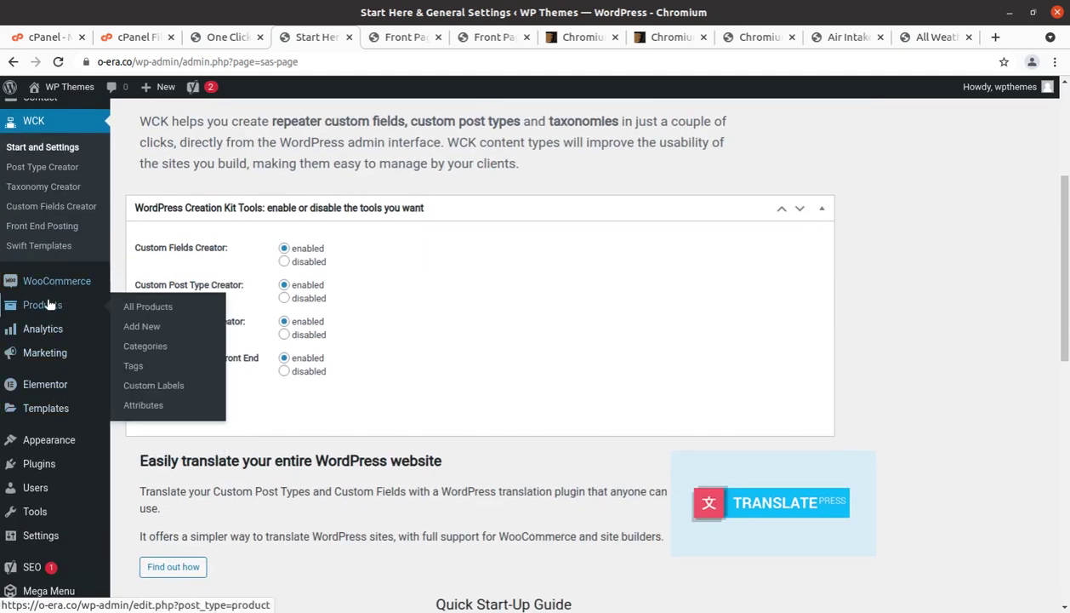
pyautogui.scroll(-4, 67, 342)
pyautogui.moveTo(58, 339)
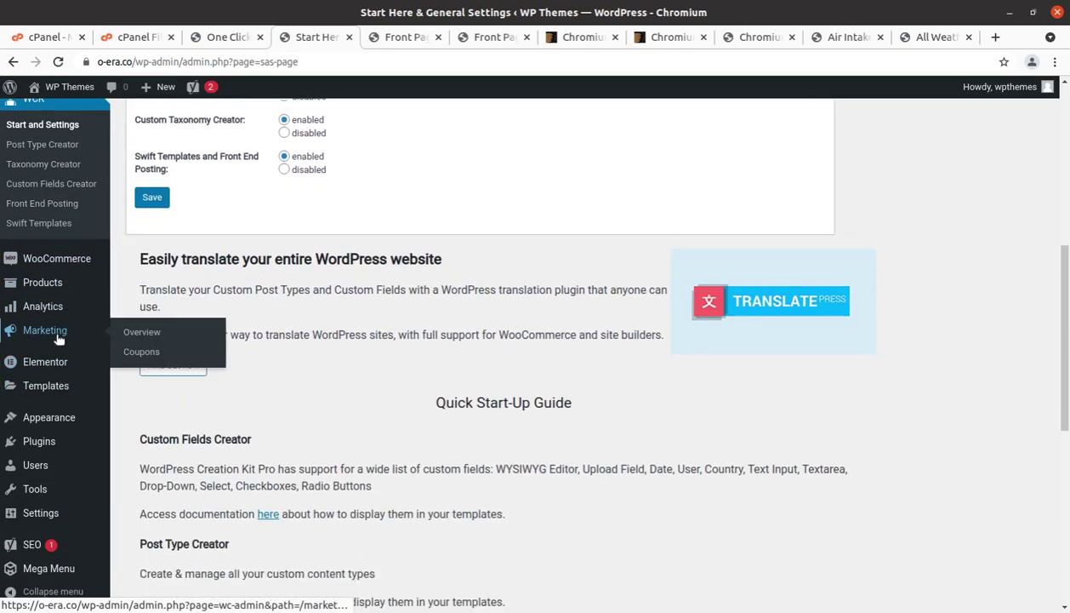
pyautogui.scroll(-2, 36, 521)
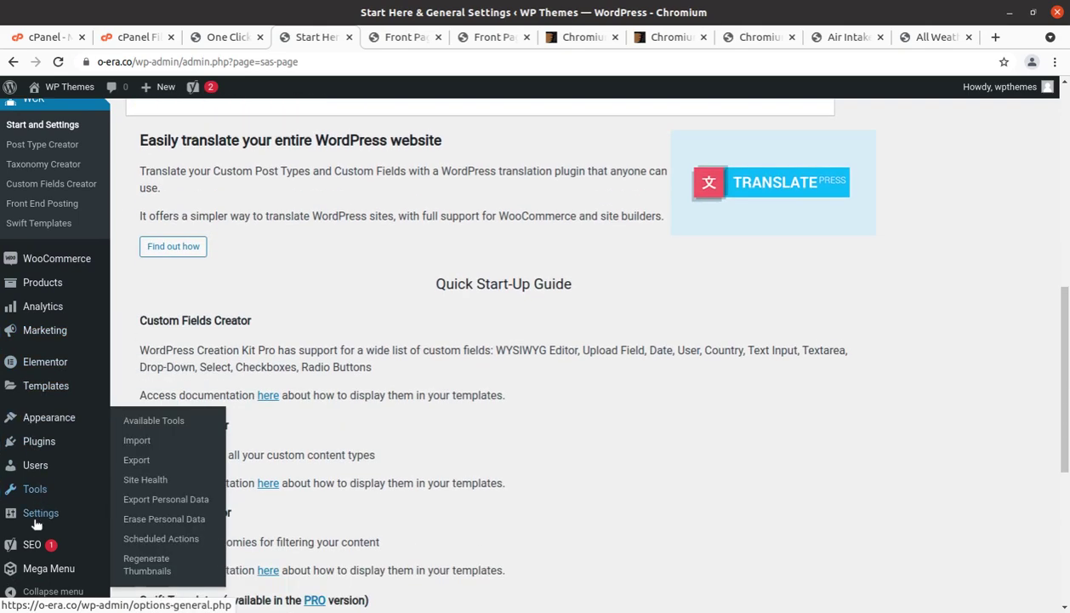
pyautogui.moveTo(87, 478)
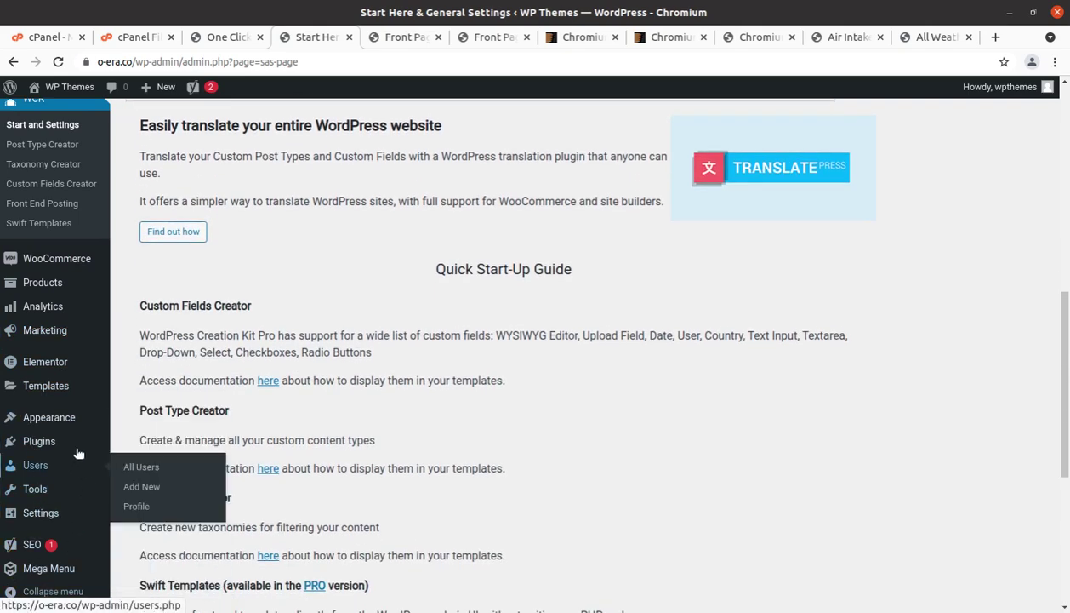
pyautogui.scroll(6, 76, 400)
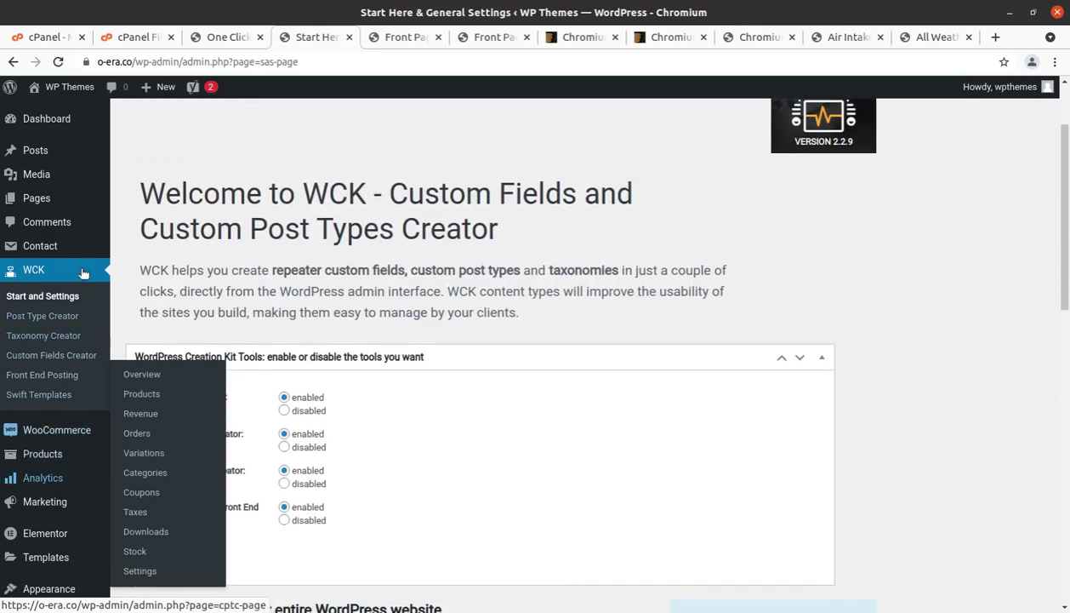
pyautogui.scroll(-5, 75, 255)
# - Open Header Footer Builder ThemesZone Theme and Elementor Sections ThemesZone Theme in new tabs, and load the theme Customizer in the current tab
pyautogui.moveTo(52, 423)
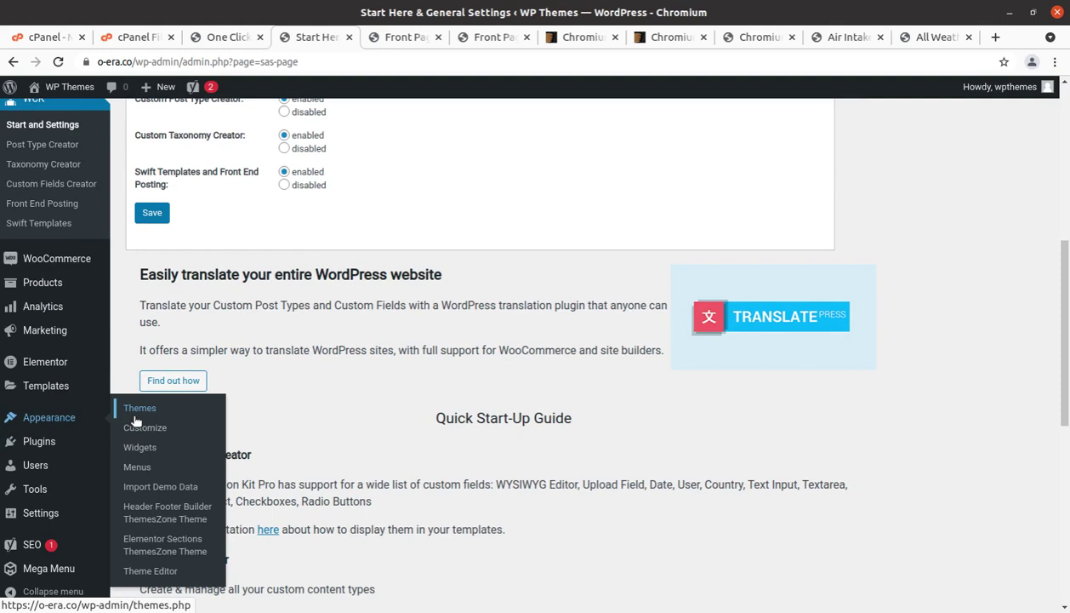
pyautogui.middleClick(170, 511)
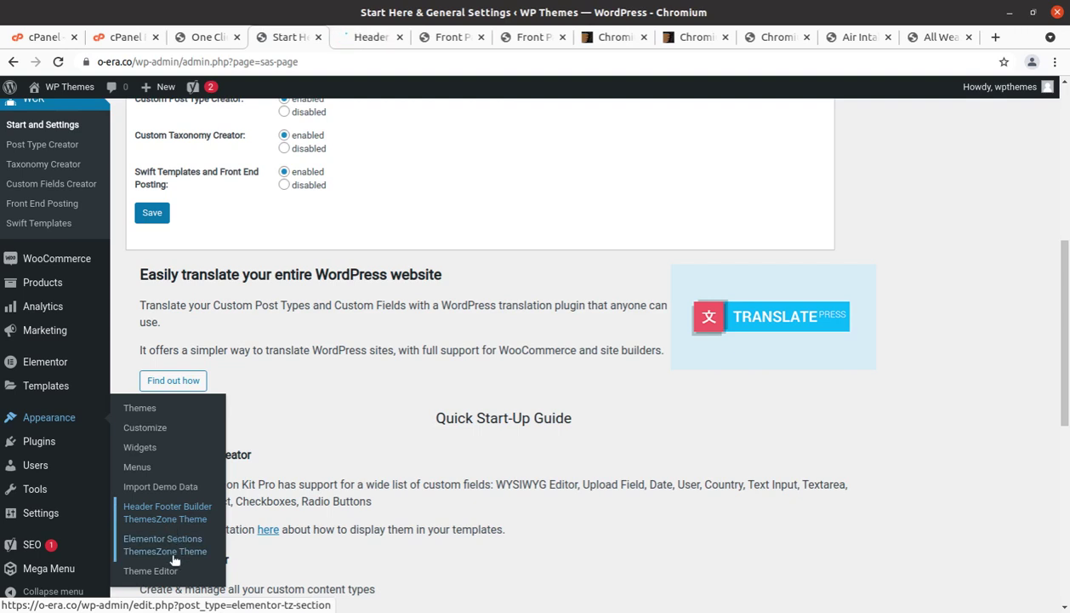
pyautogui.middleClick(172, 553)
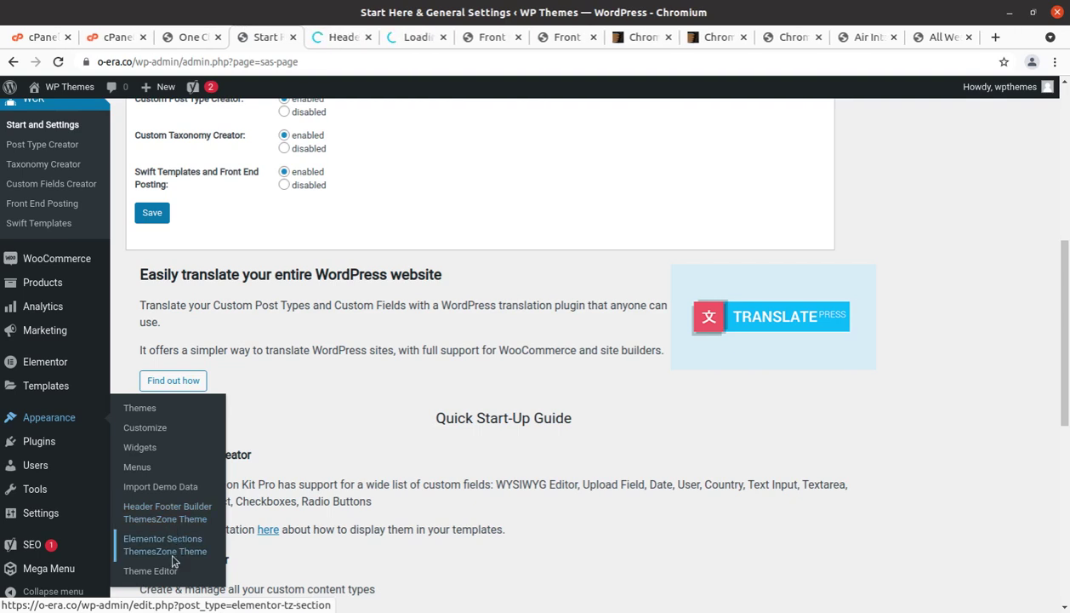
pyautogui.click(136, 432)
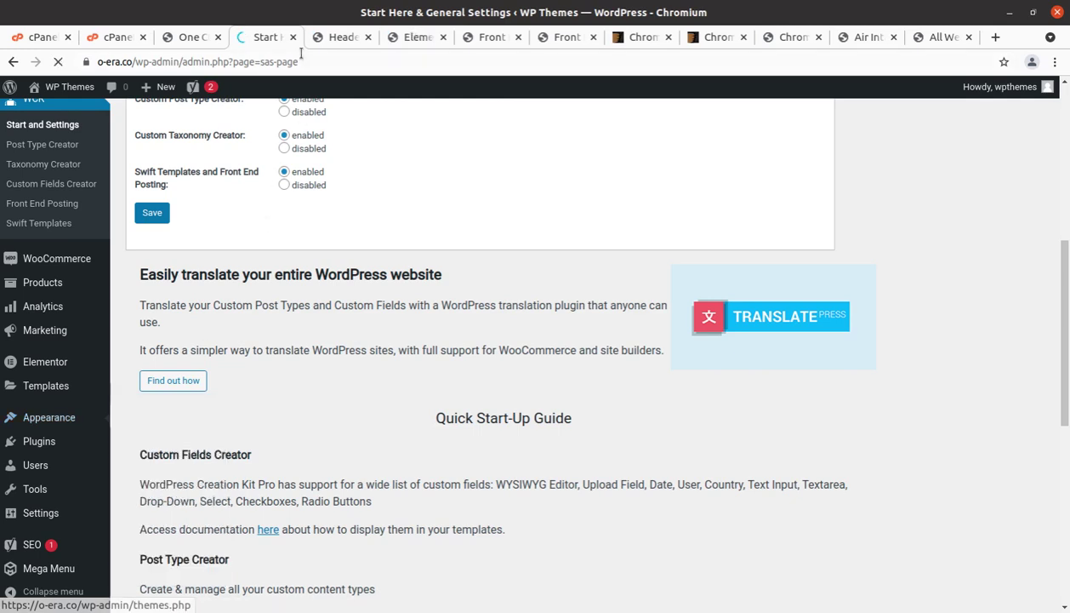
# - Go to the Header/Footer Template list and open the Local Shop Header template for editing
pyautogui.click(347, 36)
pyautogui.moveTo(137, 246)
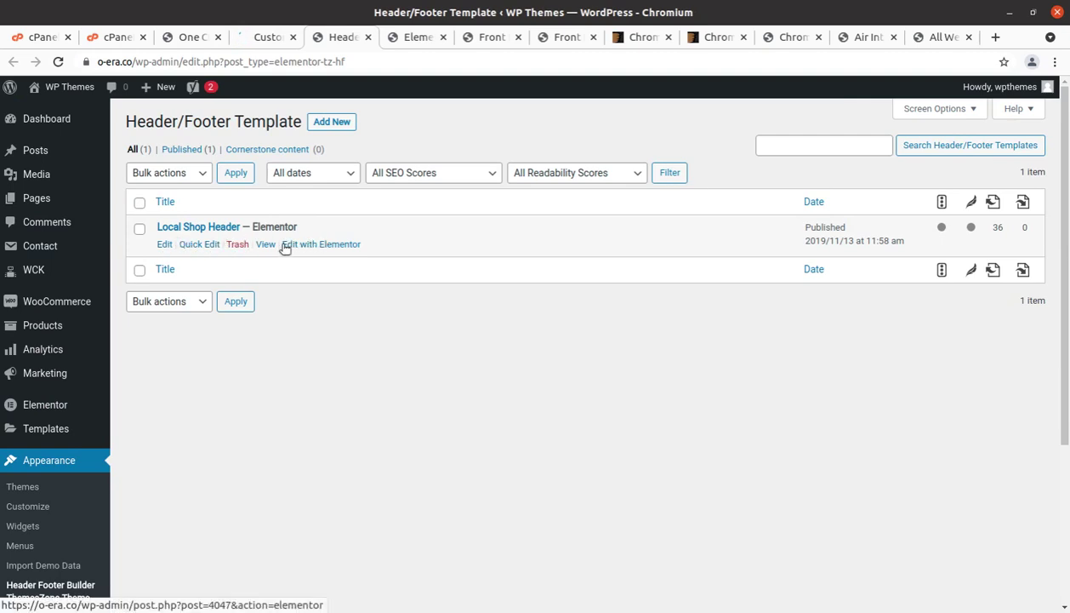
pyautogui.click(165, 245)
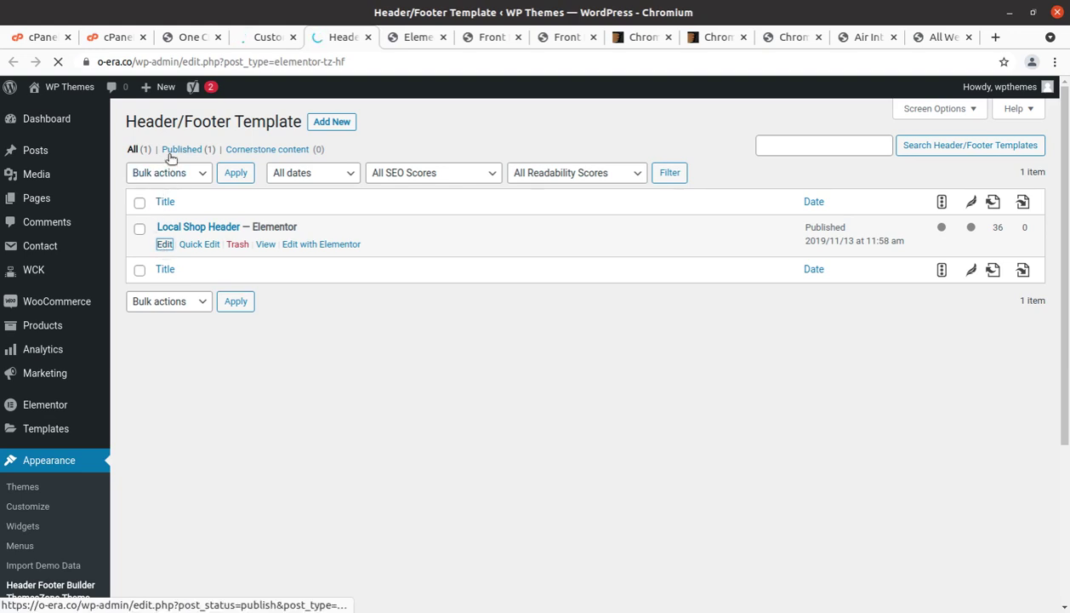
# - Check and close the Elementor Sections list, and view the Local Shop Header template in the Elementor editor before closing it
pyautogui.click(408, 39)
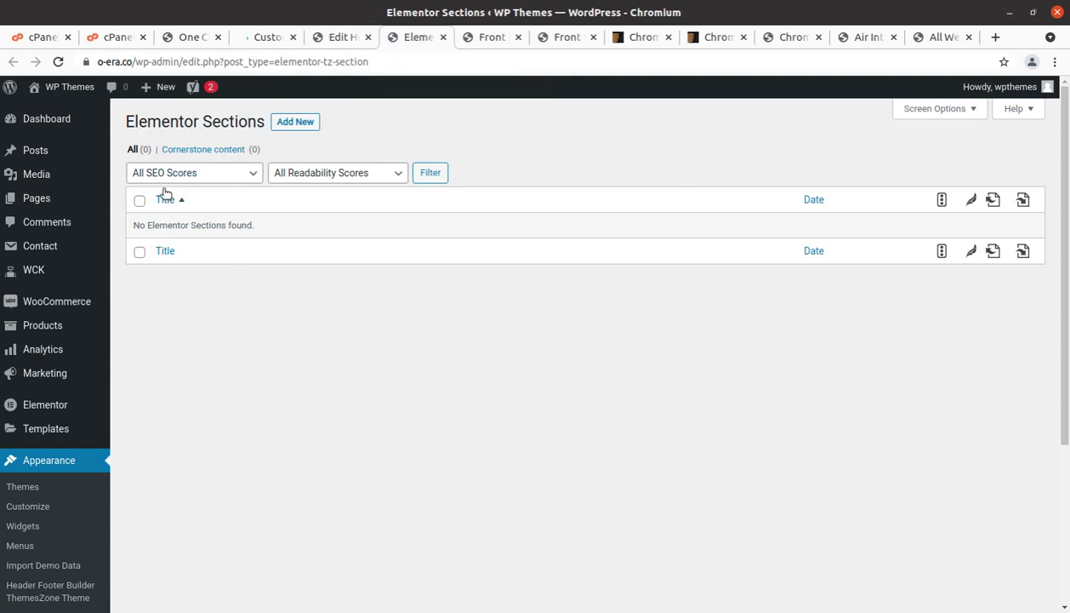
pyautogui.click(445, 39)
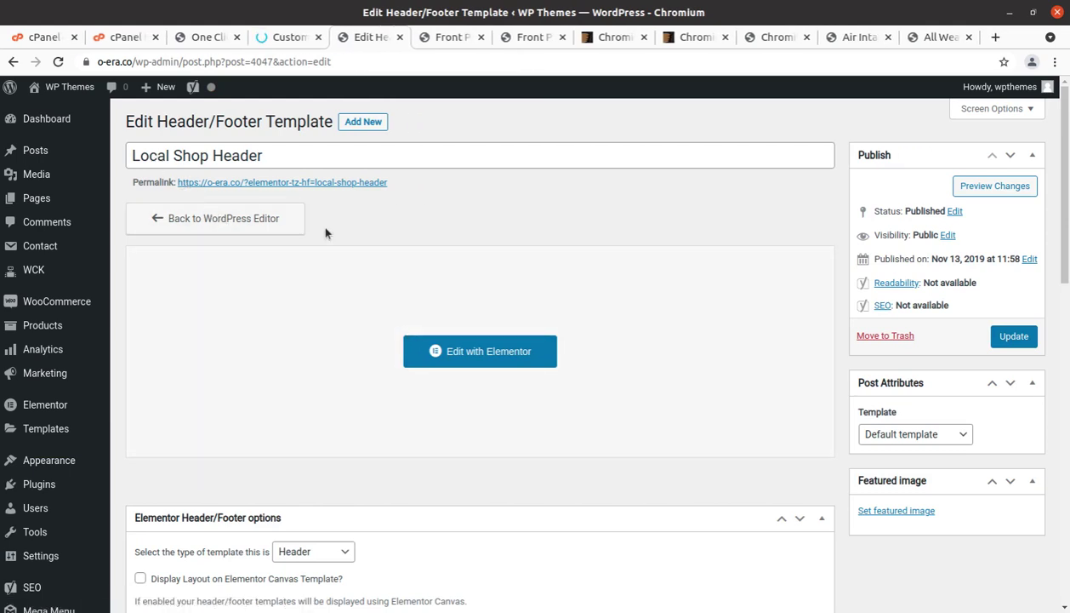
pyautogui.click(435, 361)
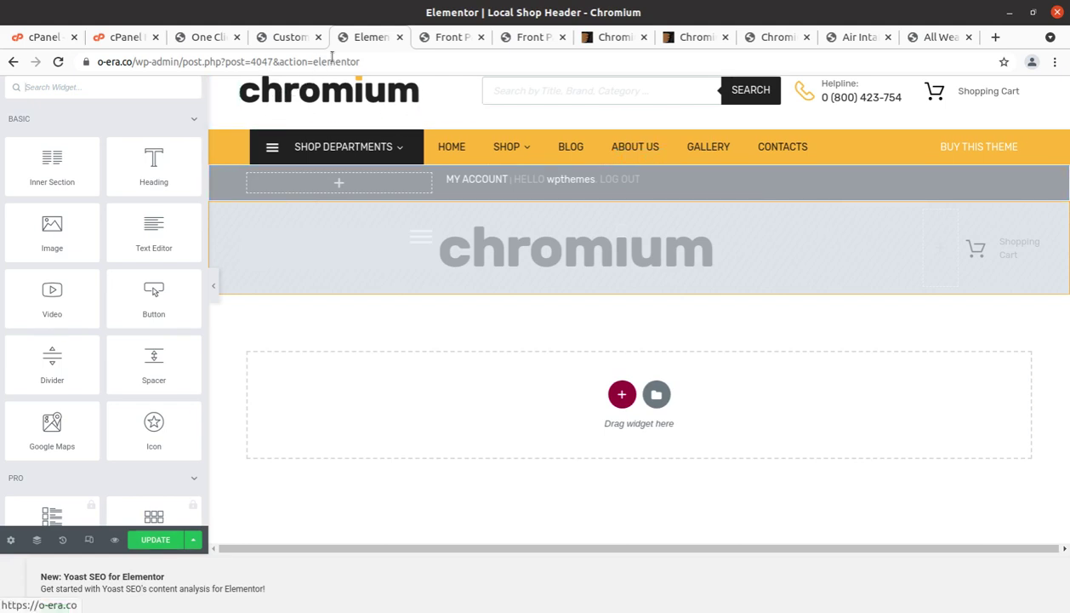
pyautogui.click(399, 36)
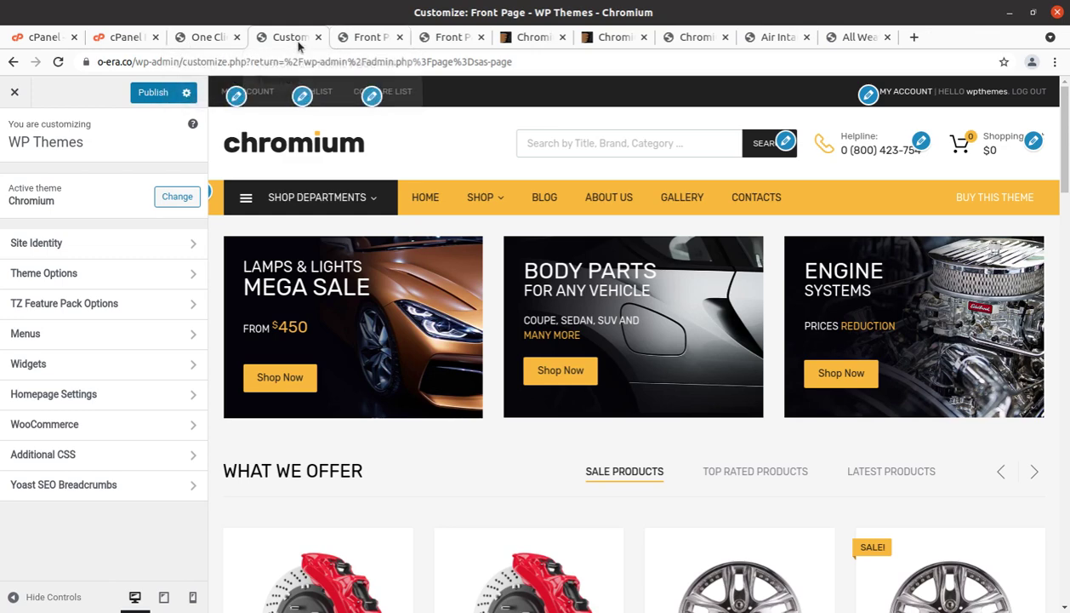
# - Look over the One Click Demo Import result page and the Appearance entries beside it
pyautogui.click(219, 42)
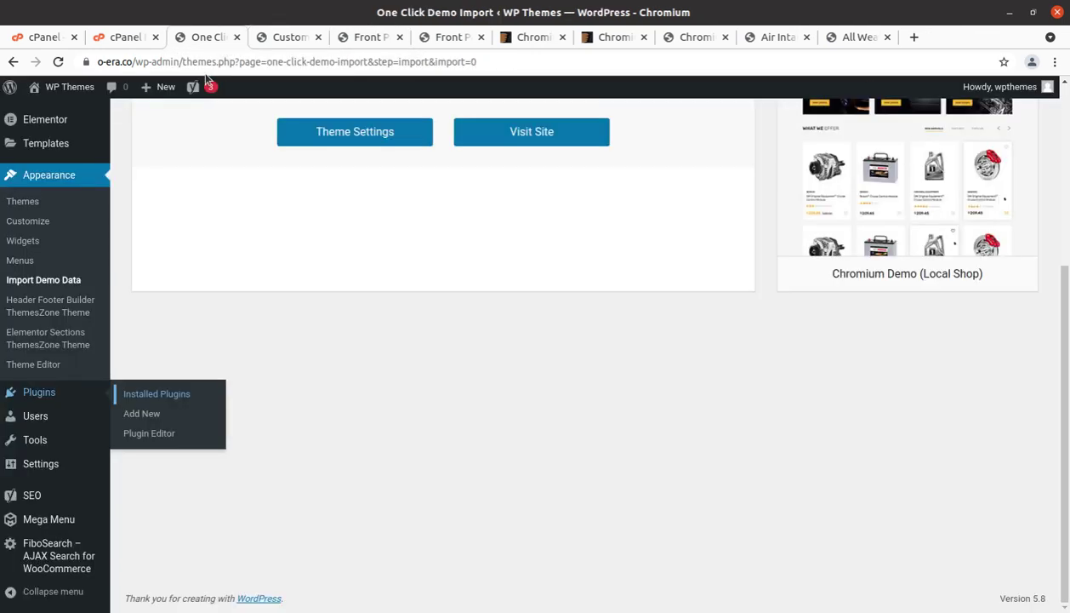
pyautogui.scroll(2, 306, 294)
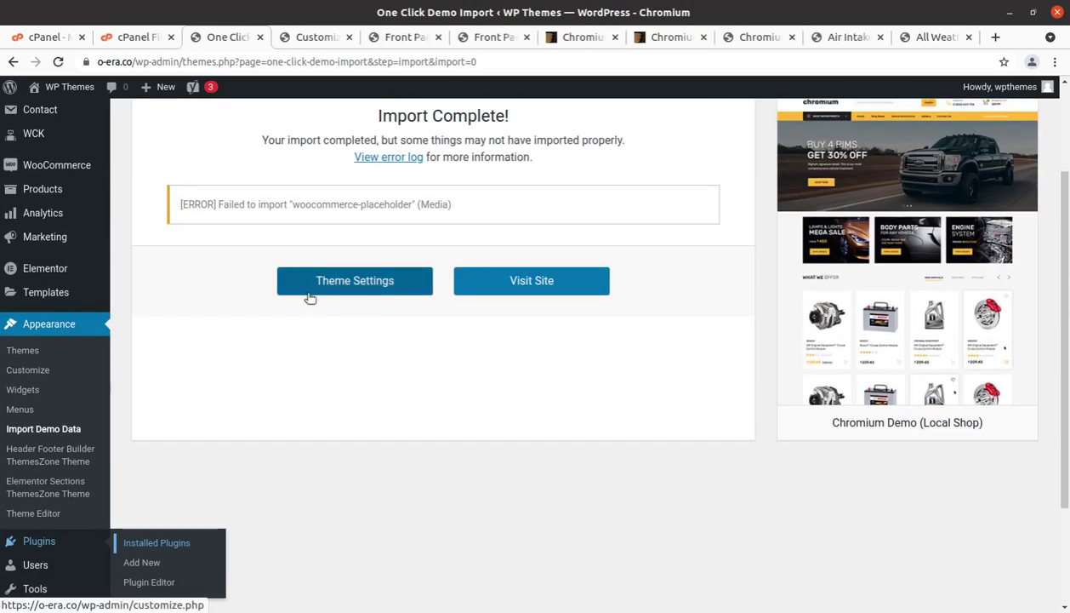
pyautogui.scroll(-3, 310, 297)
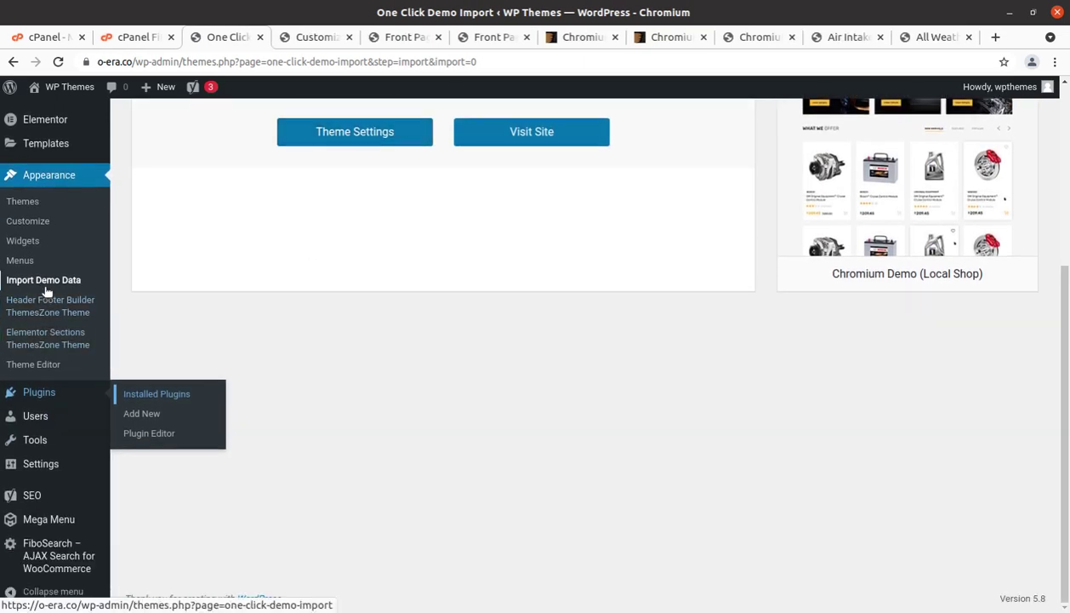
pyautogui.scroll(3, 79, 299)
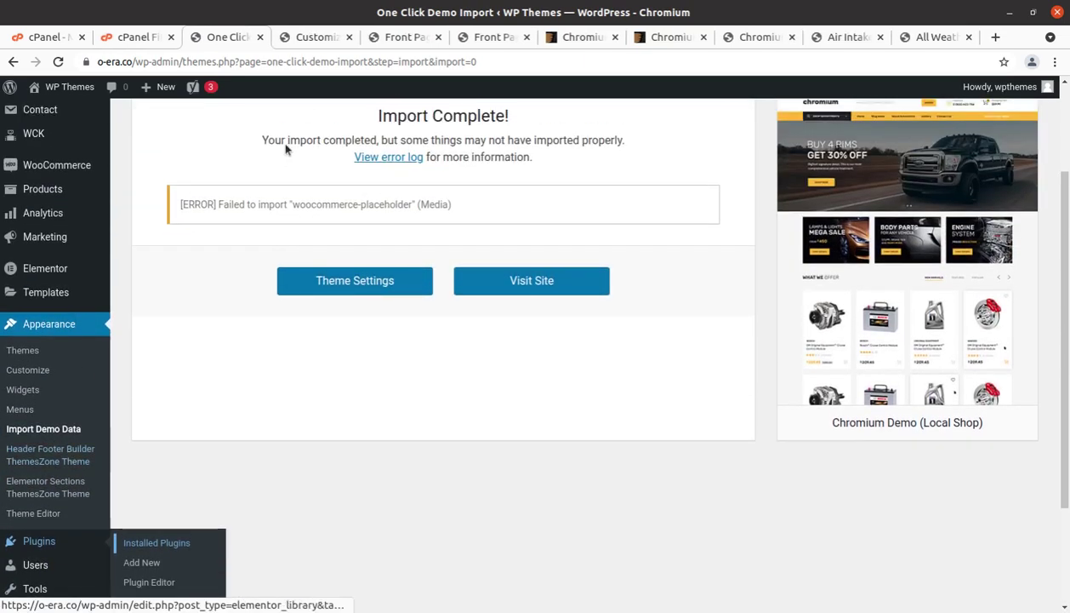
# - Open Theme Options in the Customizer, check the General Style choices under General Options and return to the options list
pyautogui.click(313, 36)
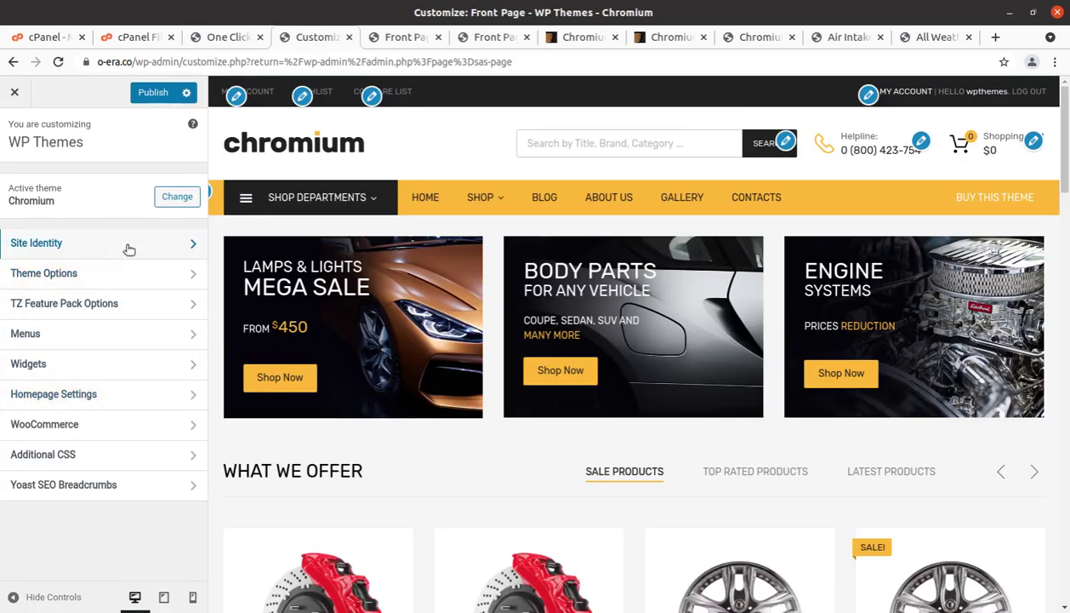
pyautogui.click(94, 277)
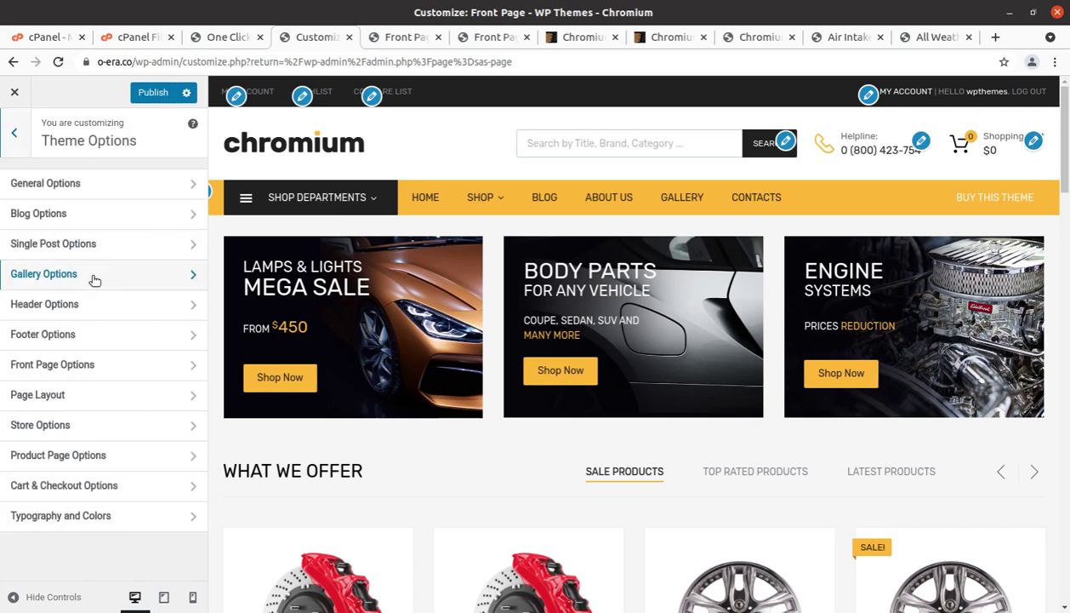
pyautogui.click(114, 192)
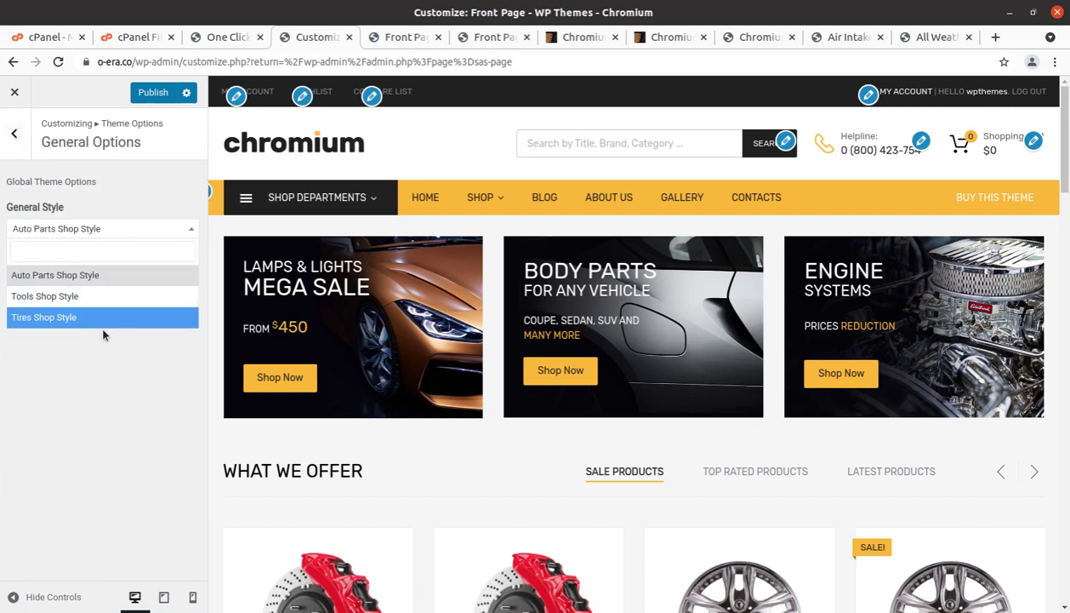
pyautogui.click(17, 137)
pyautogui.click(17, 136)
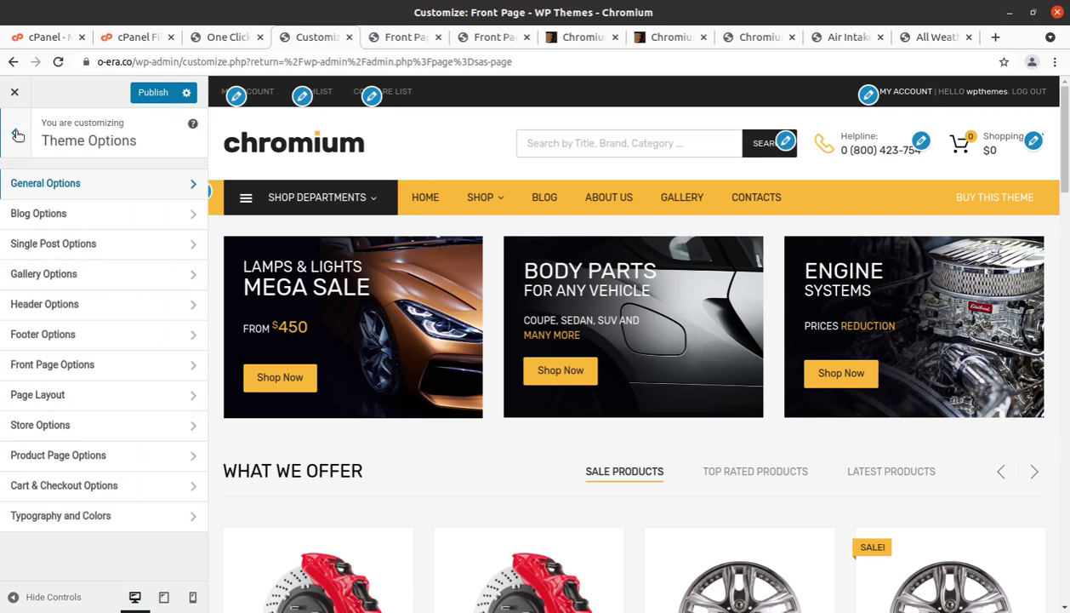
# - Review the theme's Blog Options and Gallery Options, returning to the Theme Options list after each
pyautogui.click(66, 220)
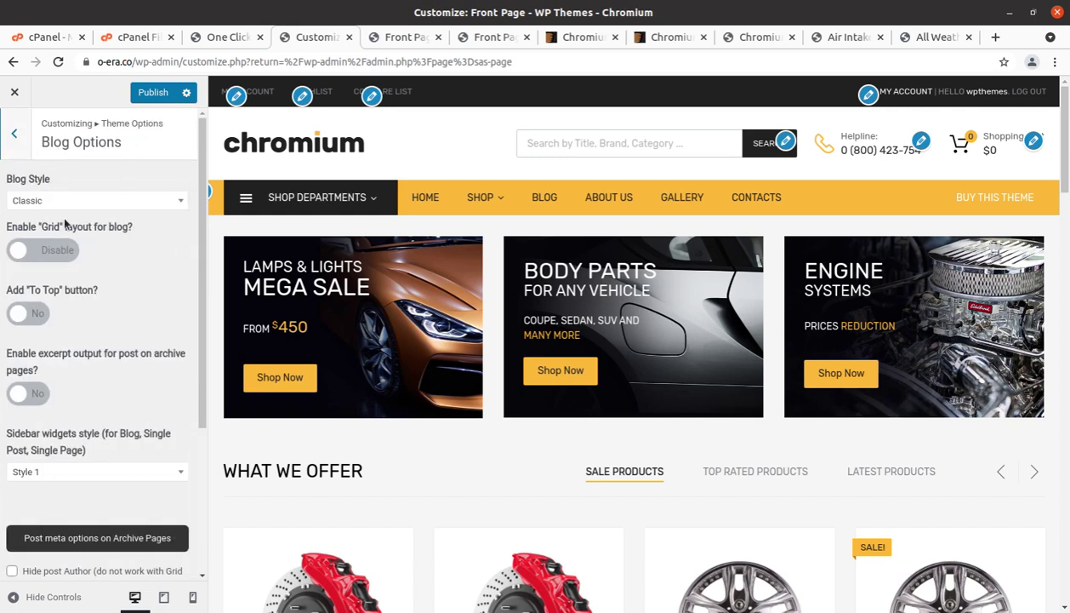
pyautogui.click(13, 131)
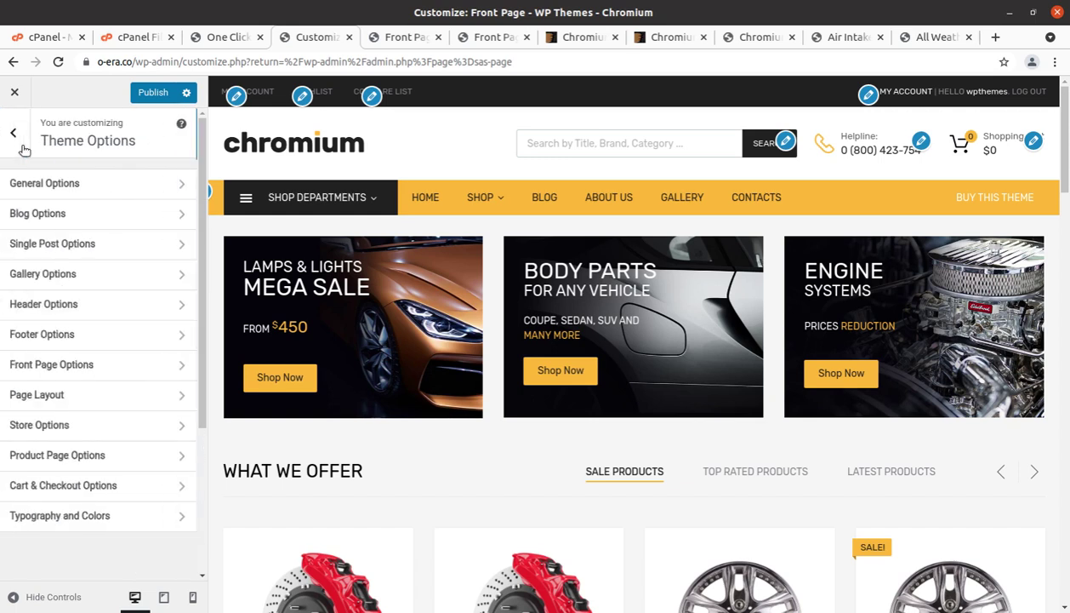
pyautogui.click(90, 289)
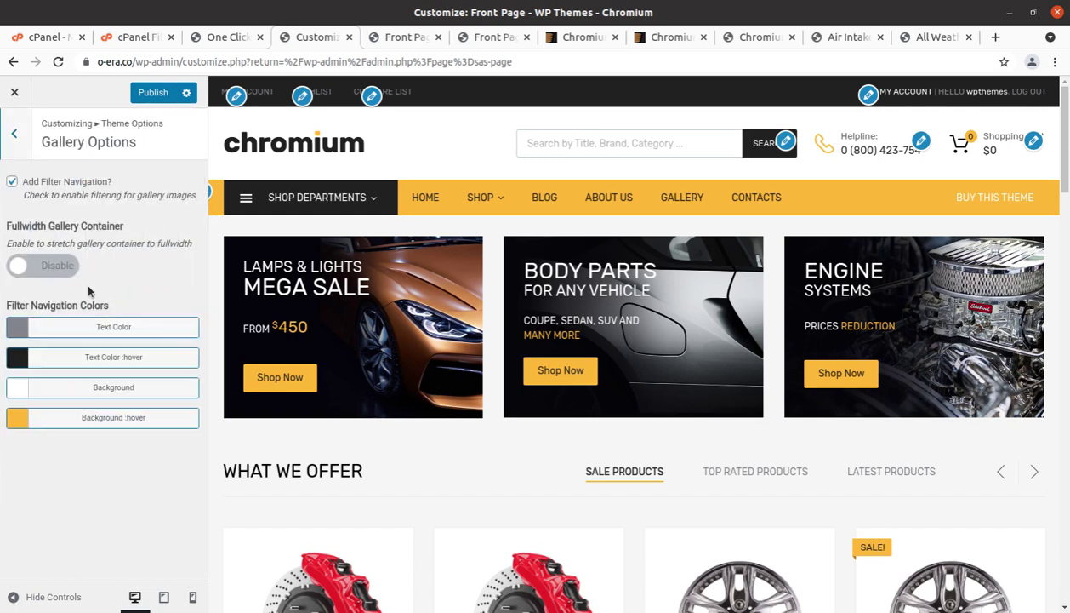
pyautogui.click(12, 182)
pyautogui.click(15, 134)
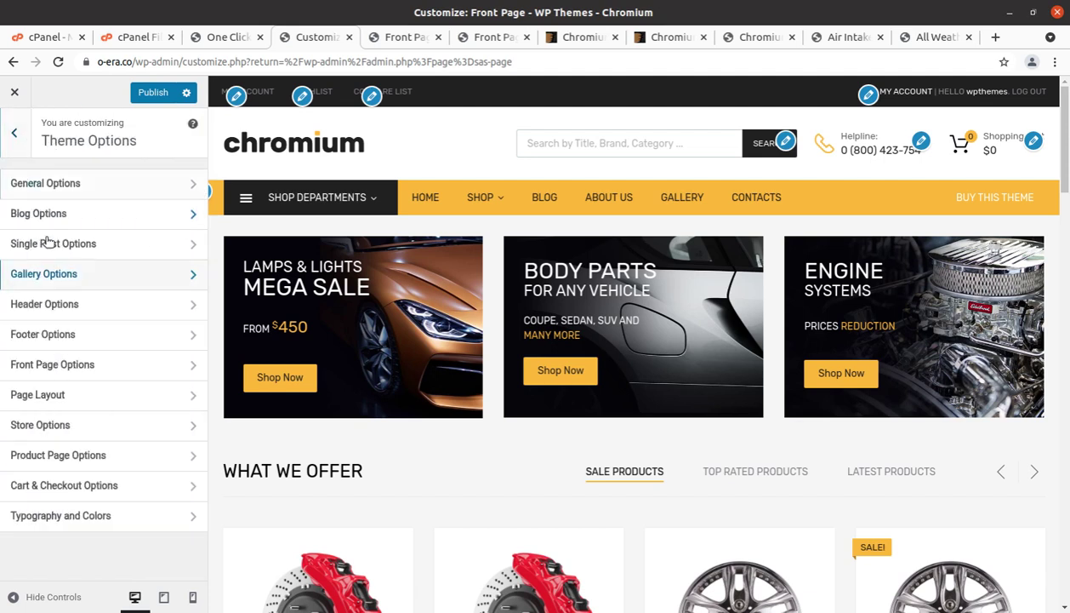
# - Review the Header Options from the custom header background down to the Elementor Header setting and return to Theme Options
pyautogui.click(96, 306)
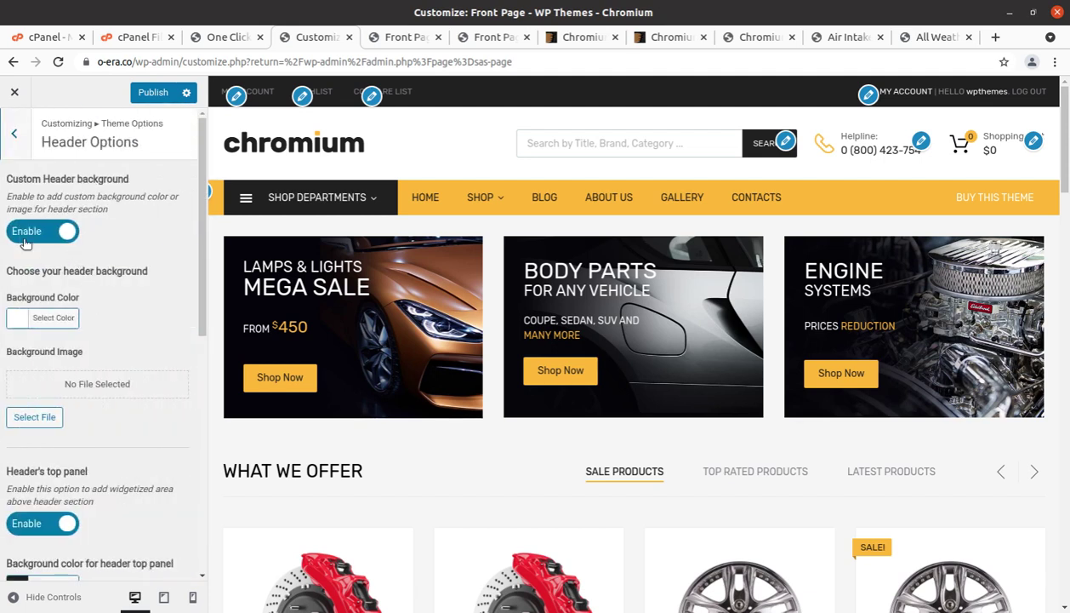
pyautogui.scroll(-5, 106, 374)
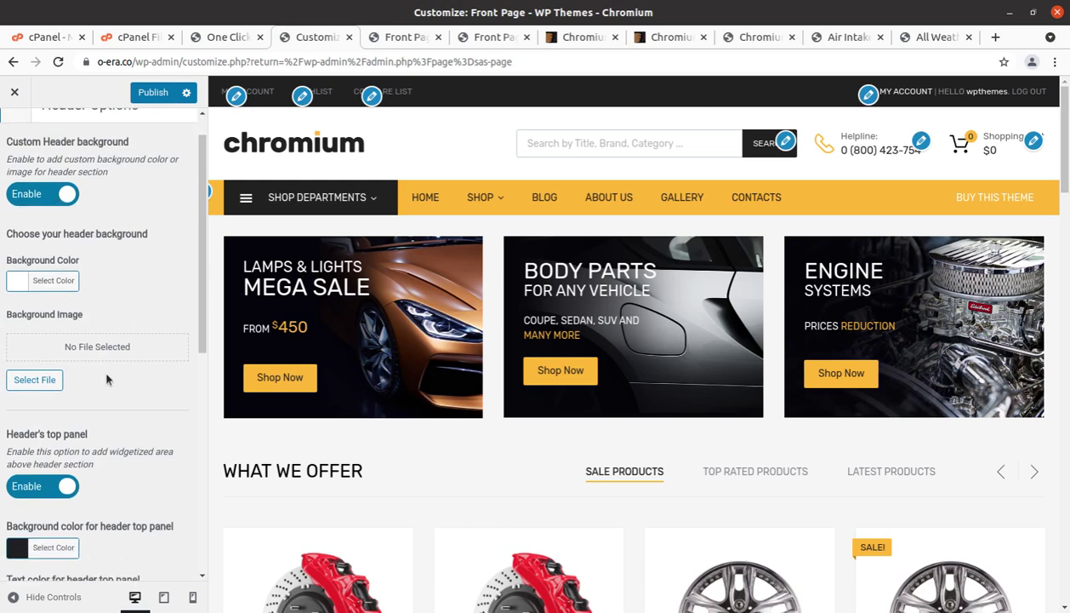
pyautogui.scroll(-1, 107, 379)
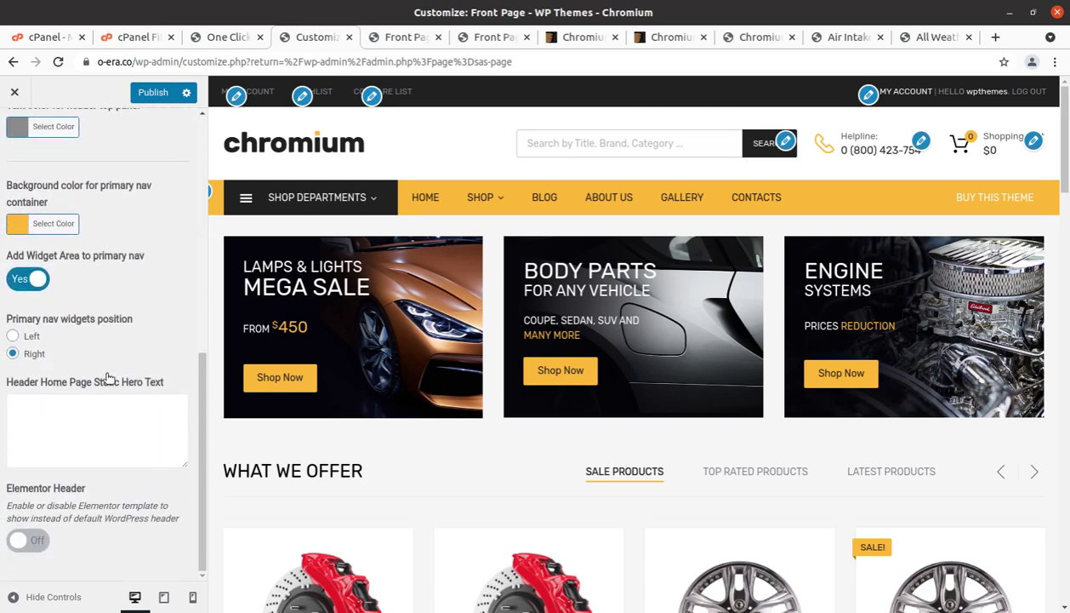
pyautogui.scroll(7, 106, 377)
pyautogui.click(14, 137)
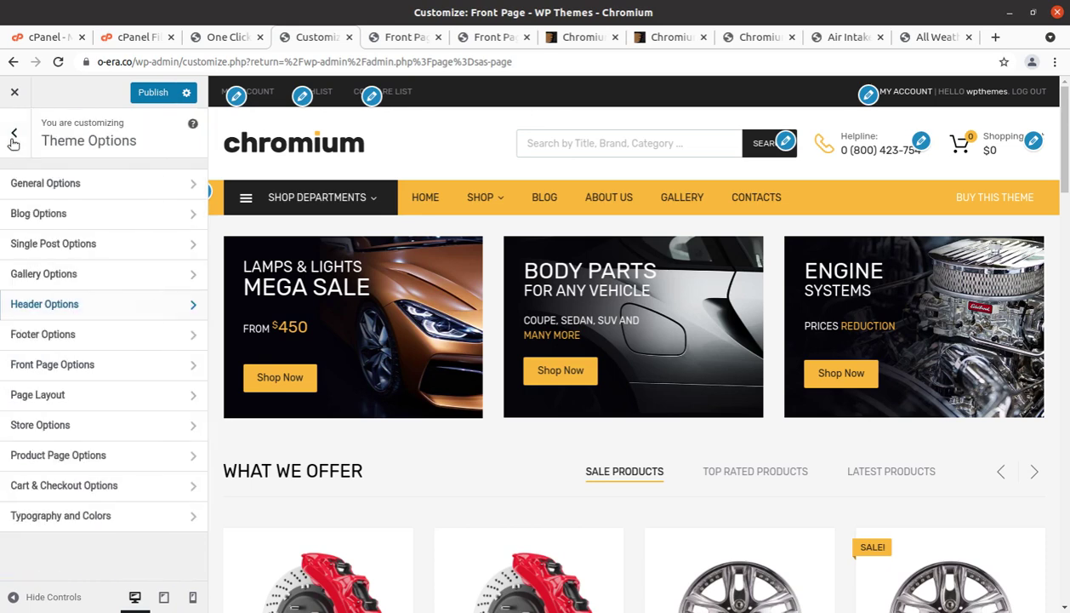
# - Review the Footer Options, including background, text color, copyright text and pre-footer shortcode, and return to Theme Options
pyautogui.click(89, 335)
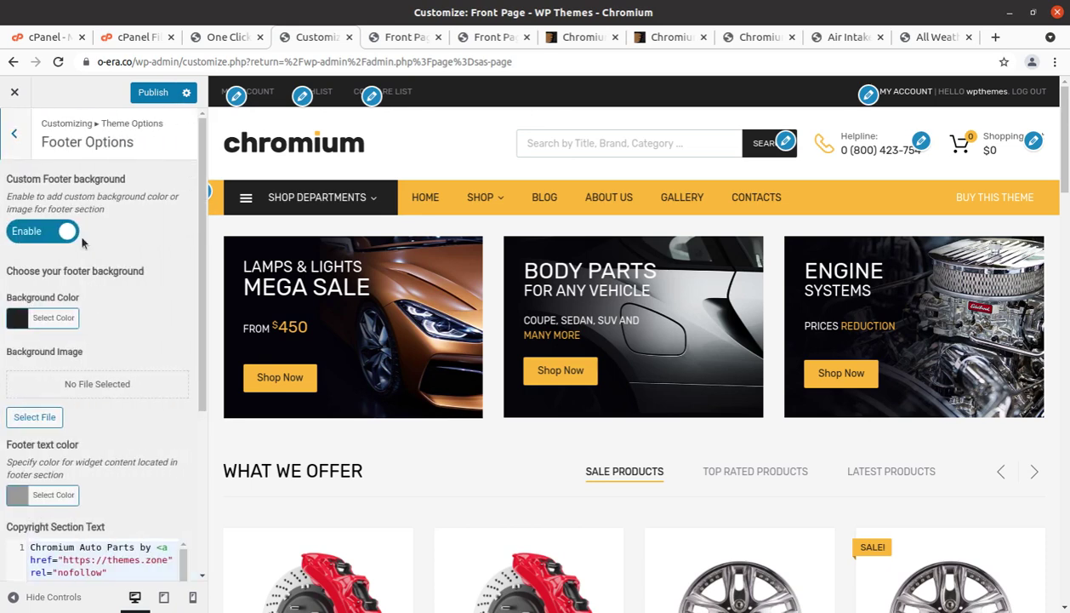
pyautogui.scroll(-4, 83, 243)
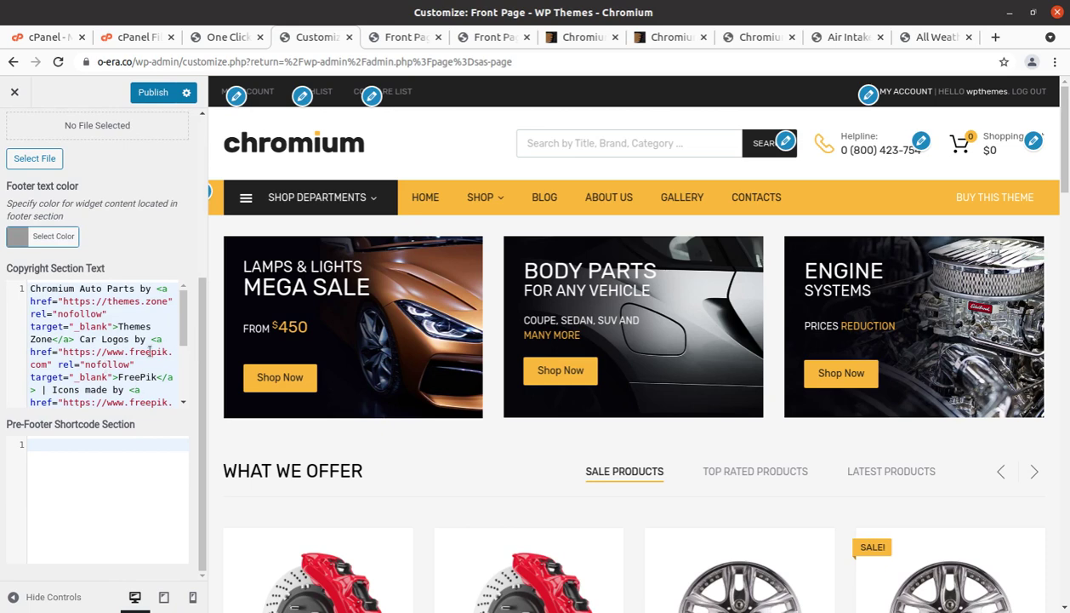
pyautogui.scroll(4, 126, 383)
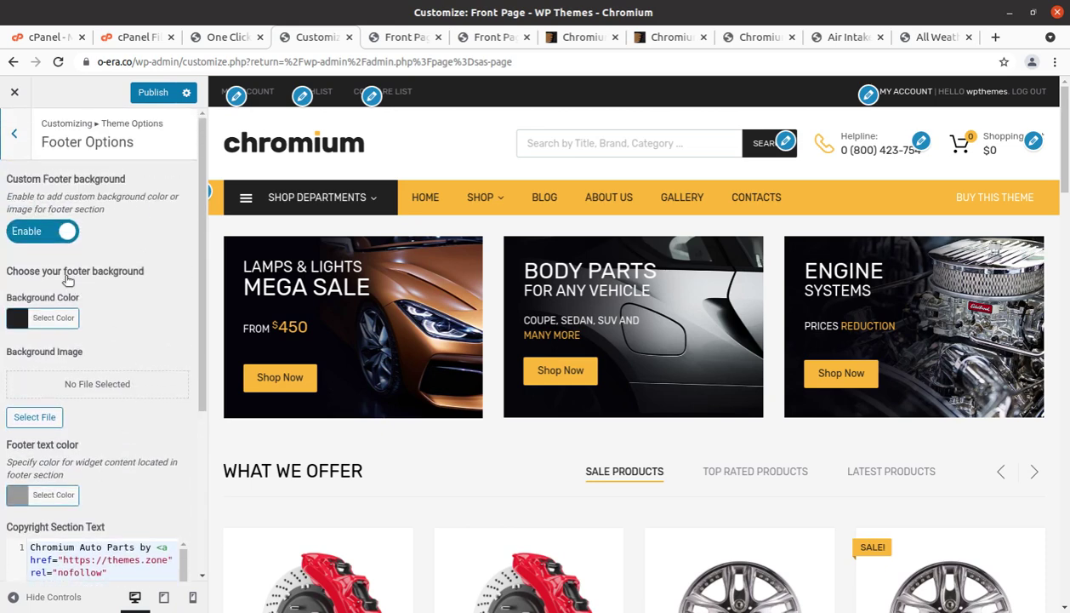
pyautogui.click(26, 143)
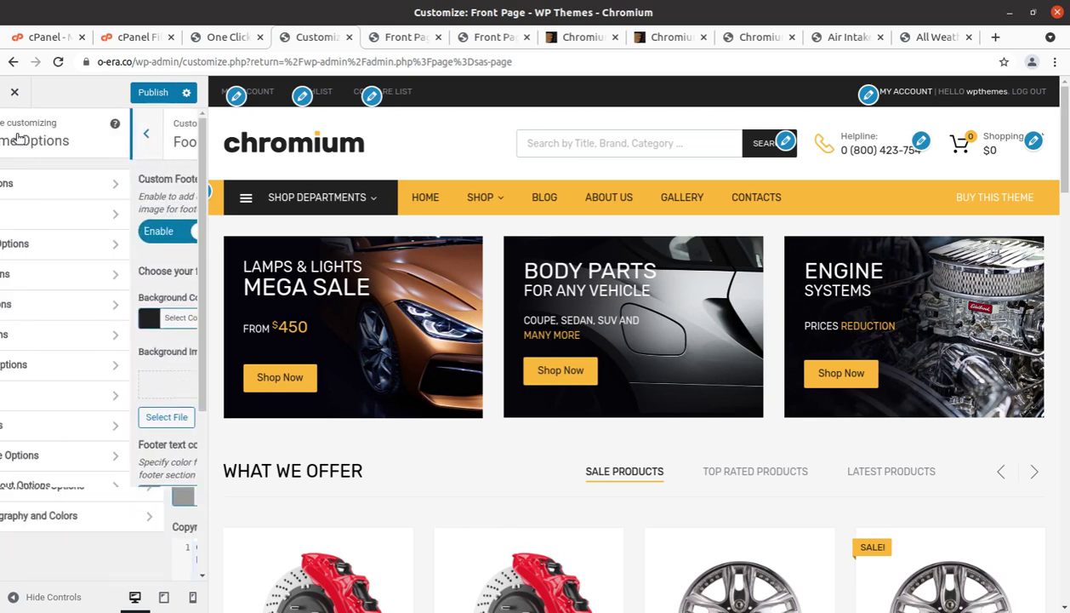
# - Review the Front Page Options, Page Layout and Store Options sections, returning to the Theme Options list after each
pyautogui.click(94, 375)
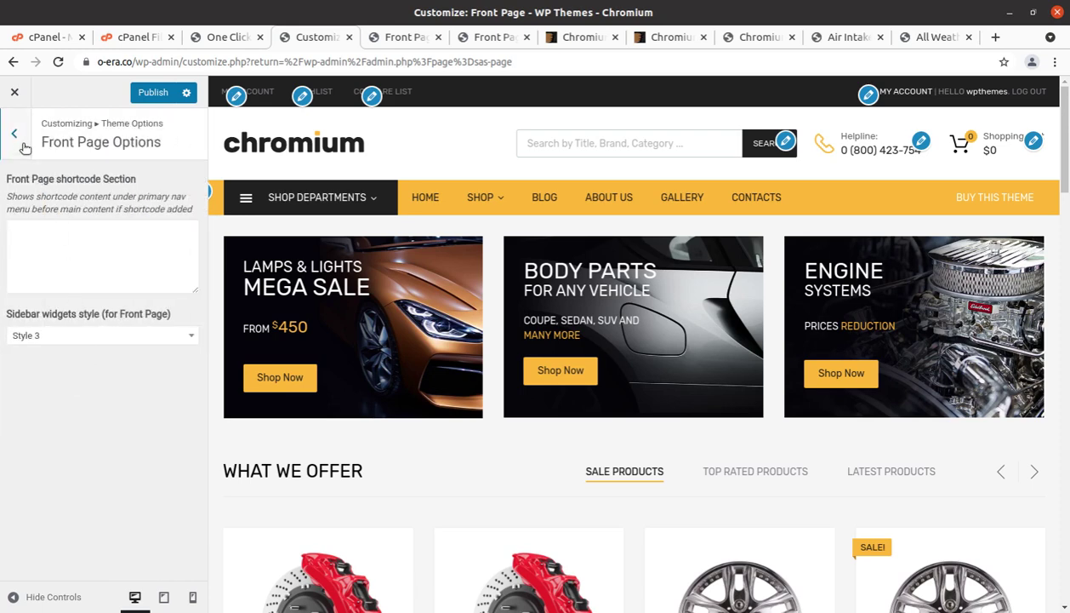
pyautogui.click(14, 135)
pyautogui.click(95, 397)
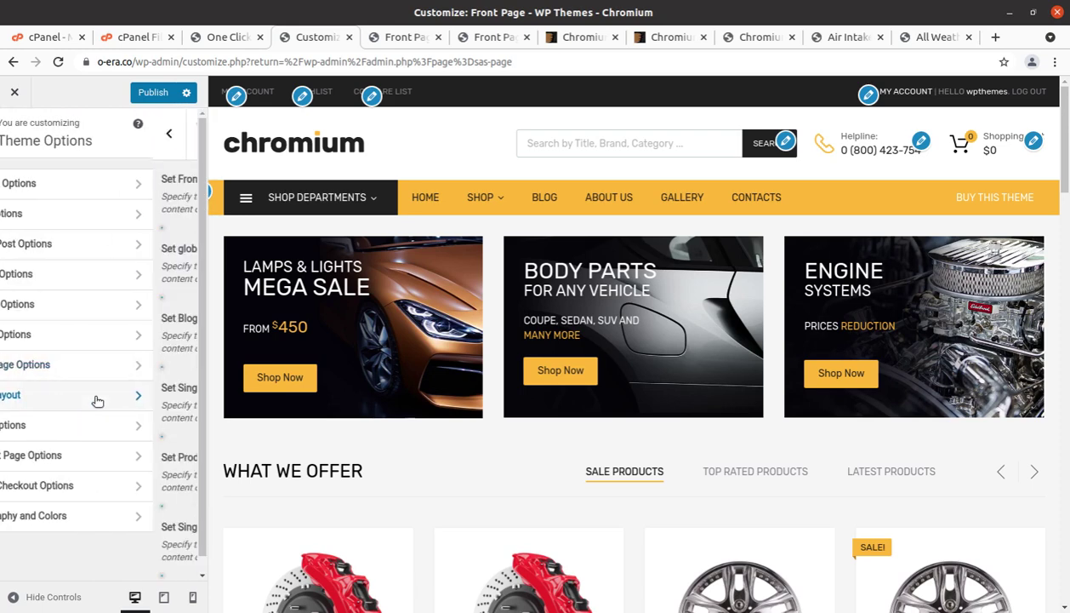
pyautogui.click(14, 133)
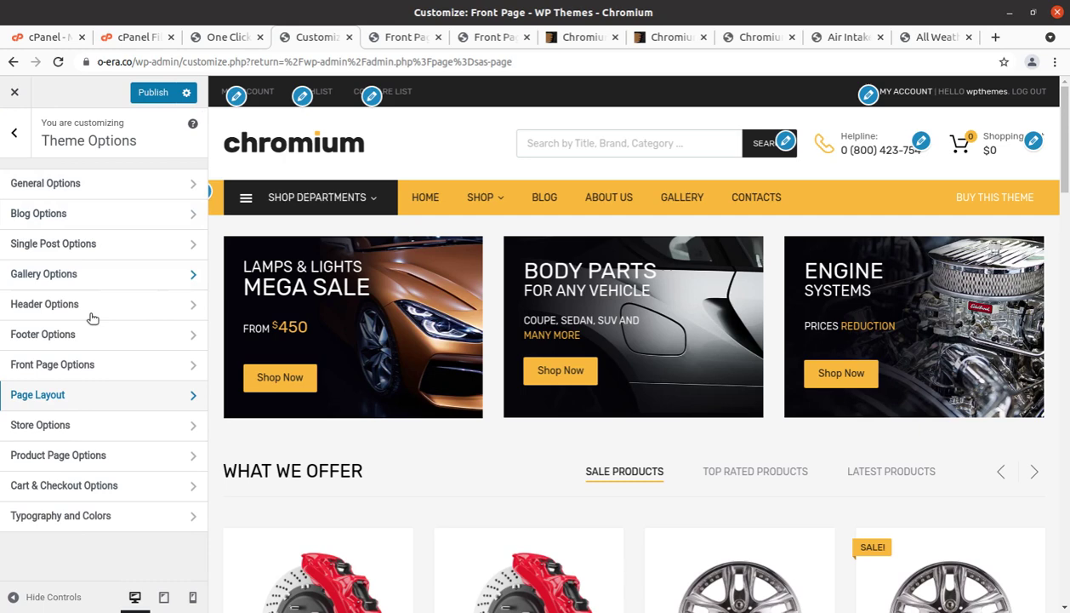
pyautogui.click(107, 437)
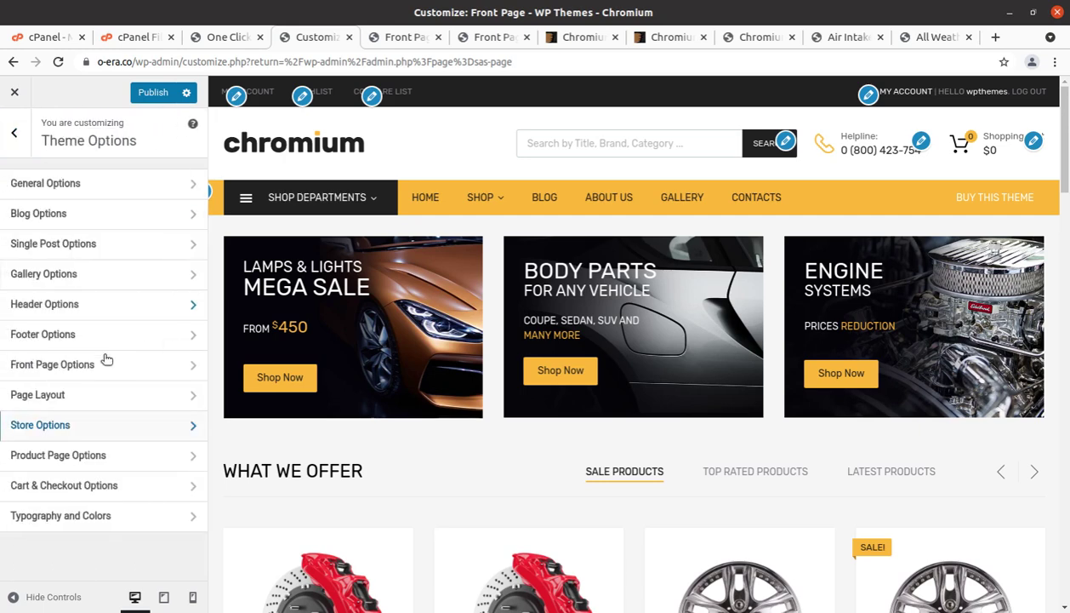
pyautogui.click(15, 134)
# - Check the Product Page Options and the Cart & Checkout Options, returning to Theme Options after each
pyautogui.click(137, 460)
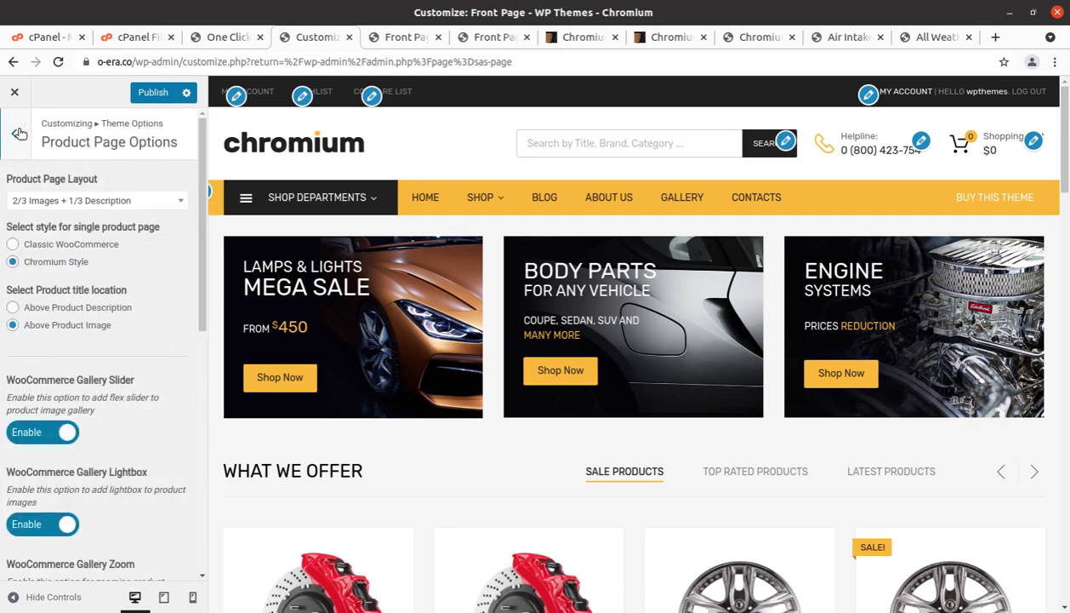
pyautogui.click(19, 133)
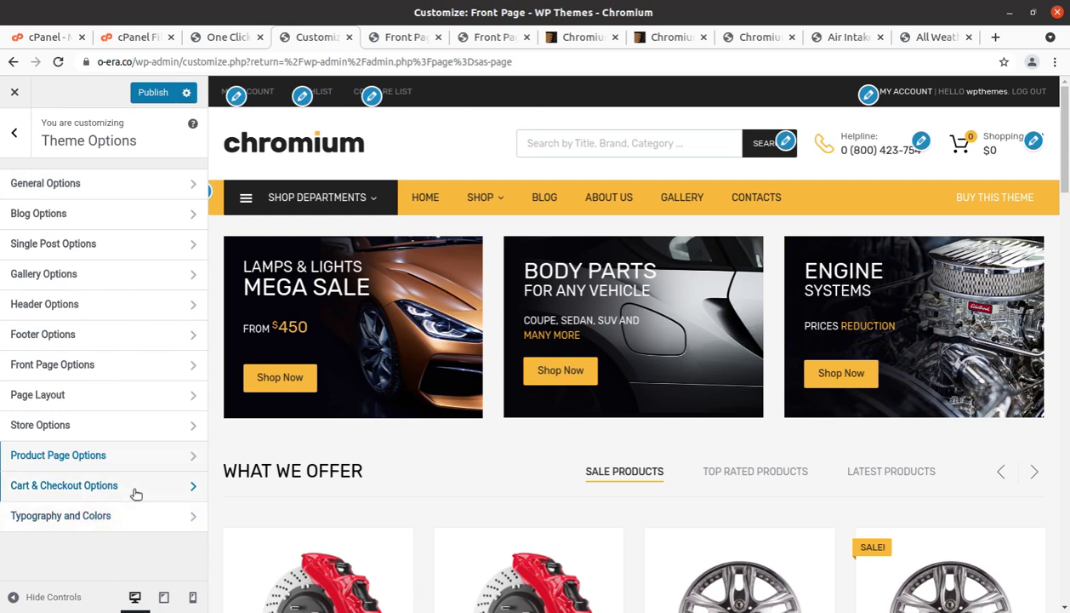
pyautogui.click(136, 488)
pyautogui.click(15, 136)
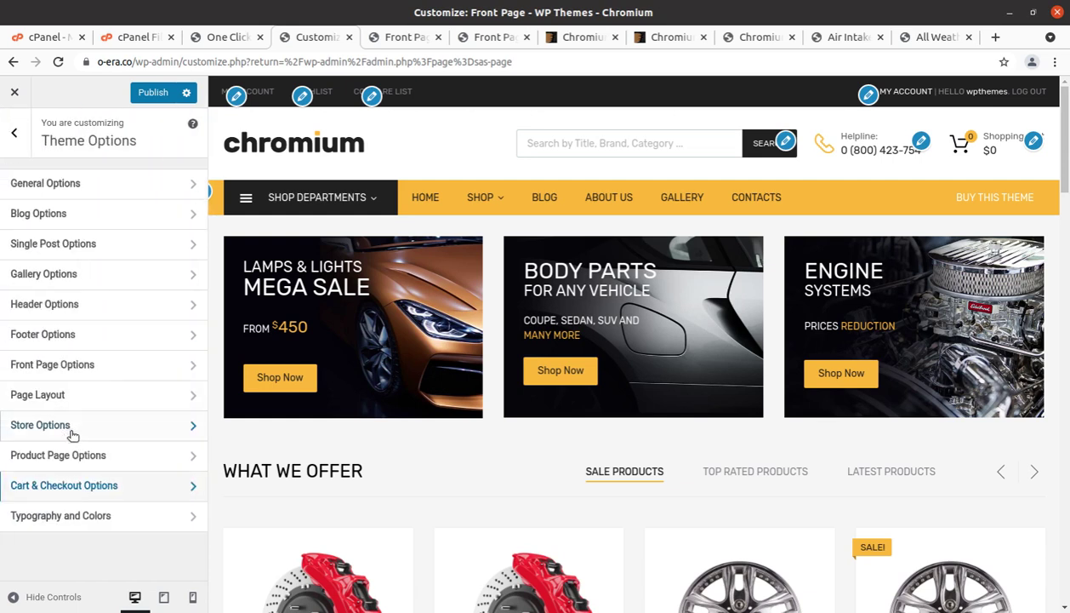
# - Review the Typography and Colors settings from Global Font through link and heading colors, and return to the main Customizer list
pyautogui.click(81, 516)
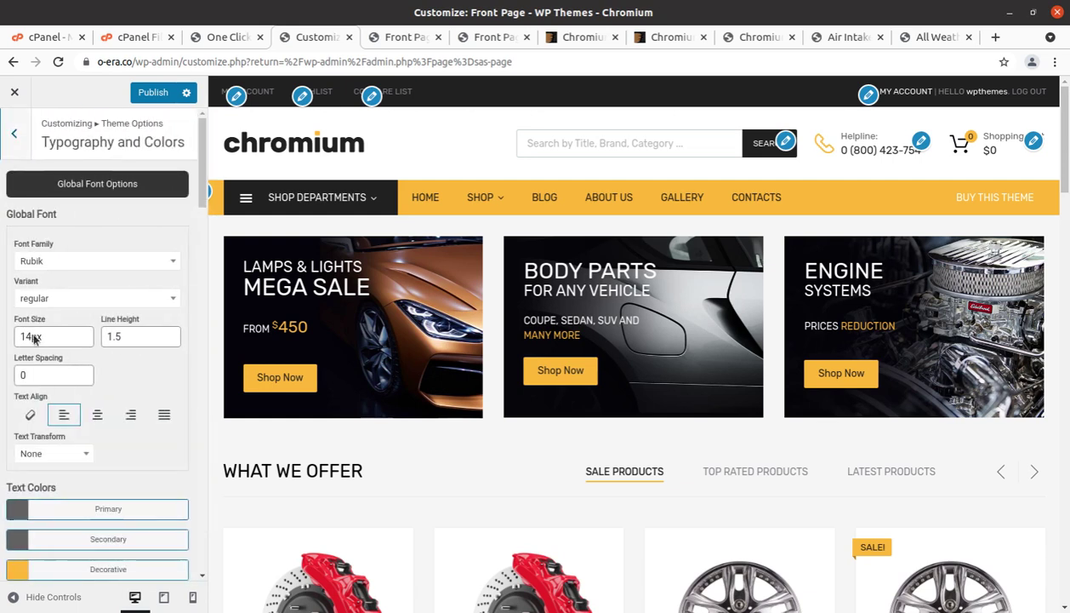
pyautogui.scroll(-5, 39, 340)
pyautogui.scroll(-2, 47, 356)
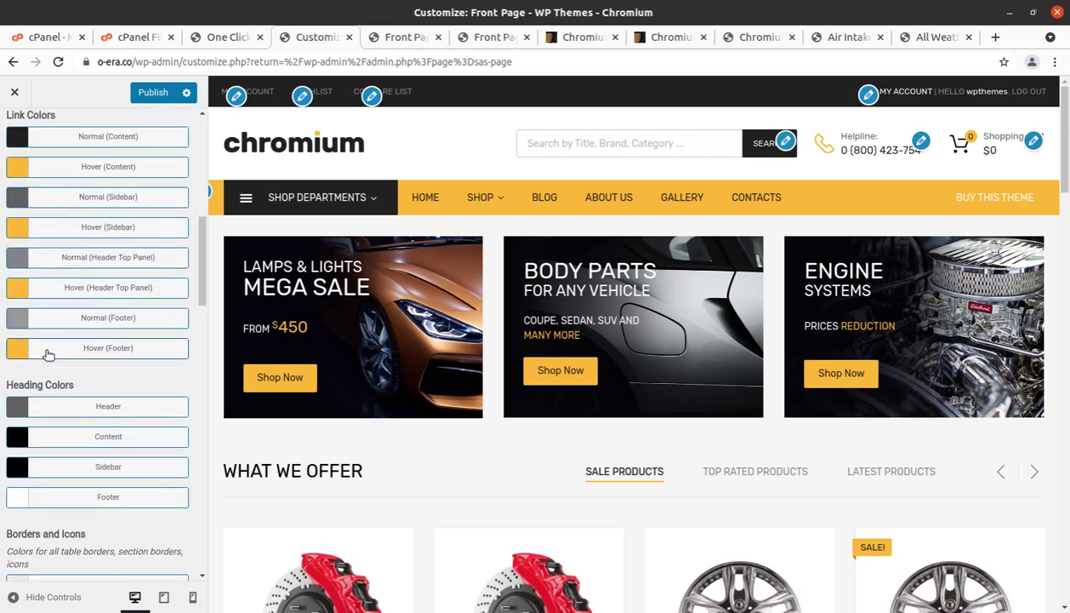
pyautogui.scroll(5, 49, 354)
pyautogui.click(16, 134)
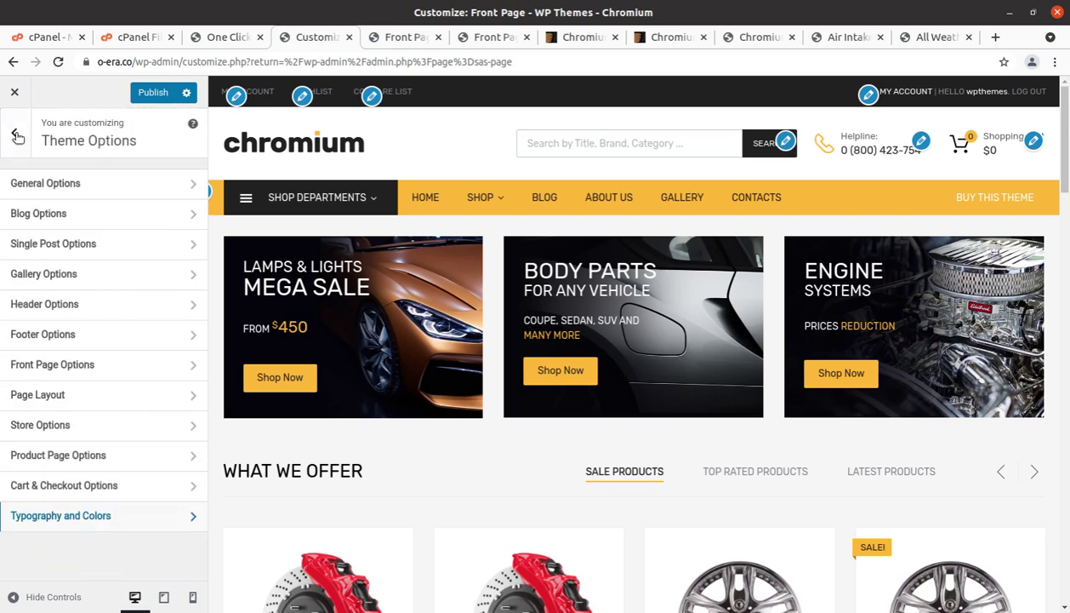
pyautogui.click(16, 134)
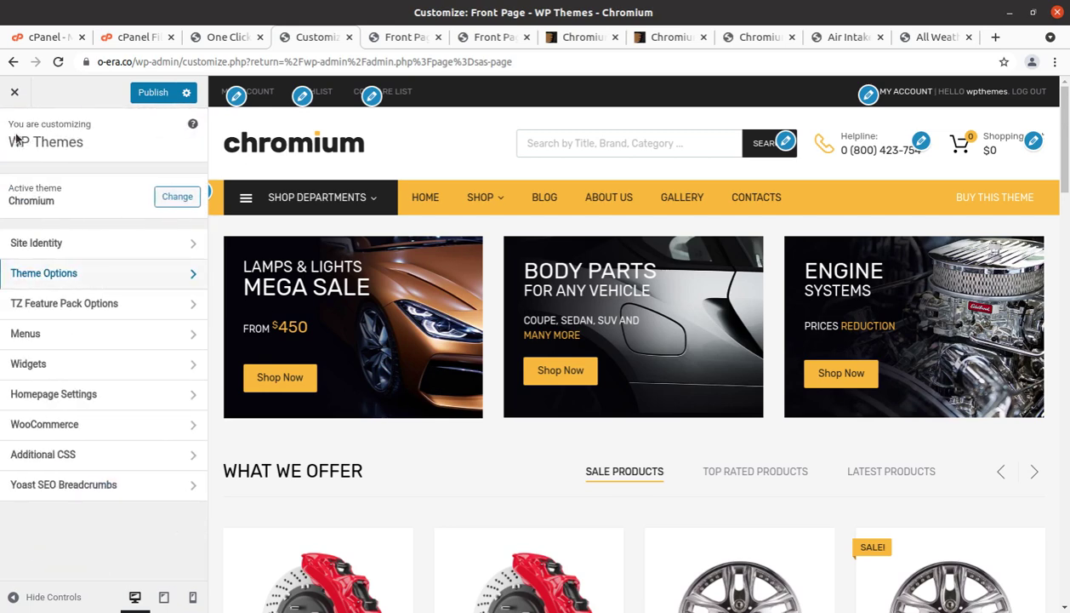
# - Review the TZ Feature Pack Options for views, likes, shares and social networks, and return to the Customizer list
pyautogui.click(78, 310)
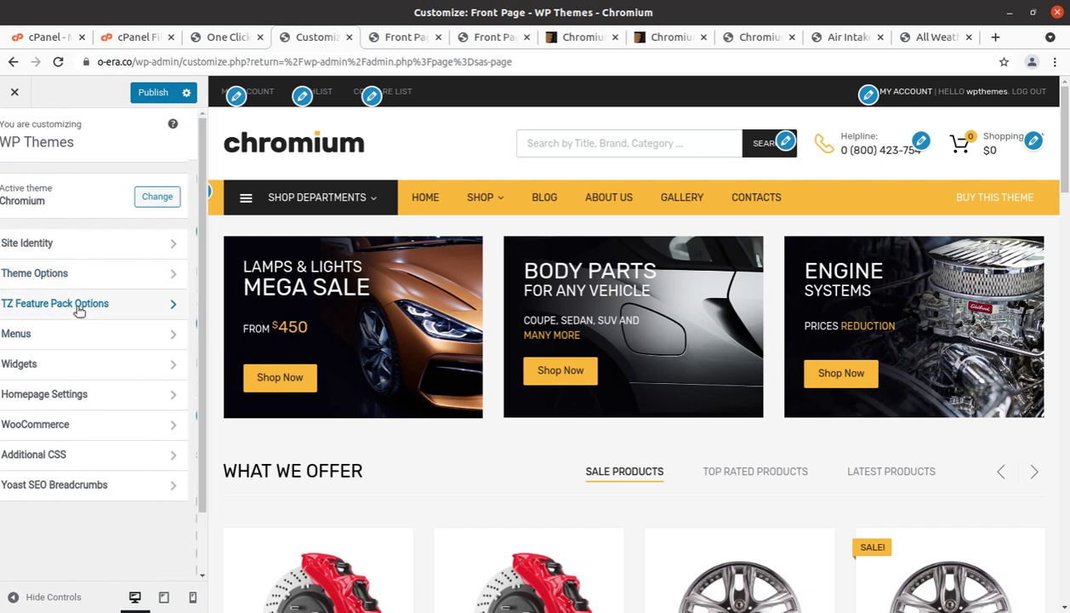
pyautogui.scroll(-2, 88, 271)
pyautogui.scroll(2, 94, 291)
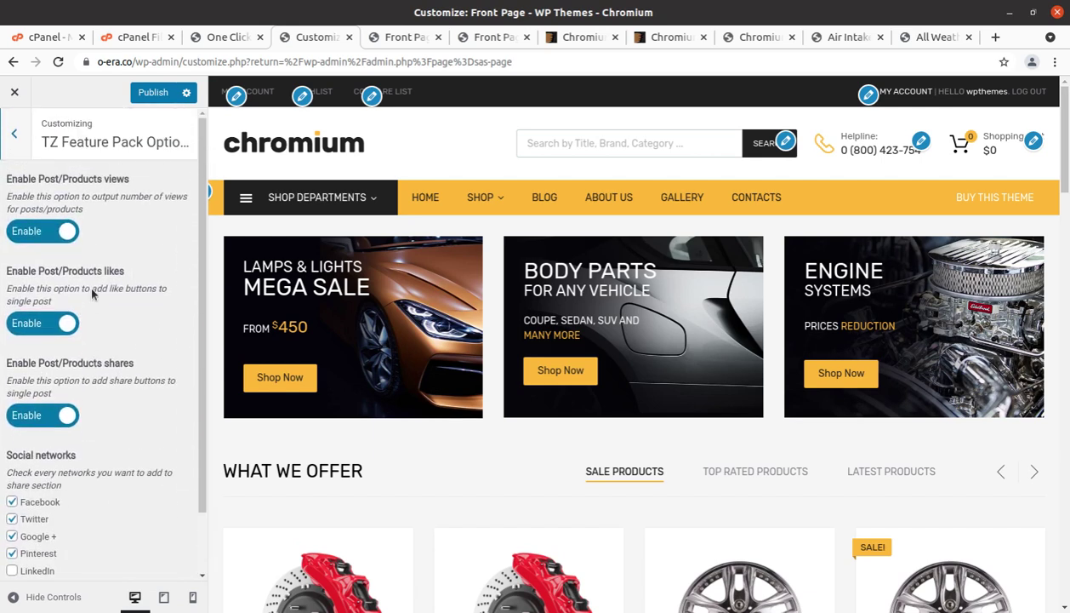
pyautogui.scroll(-2, 81, 444)
pyautogui.scroll(1, 77, 357)
pyautogui.click(13, 134)
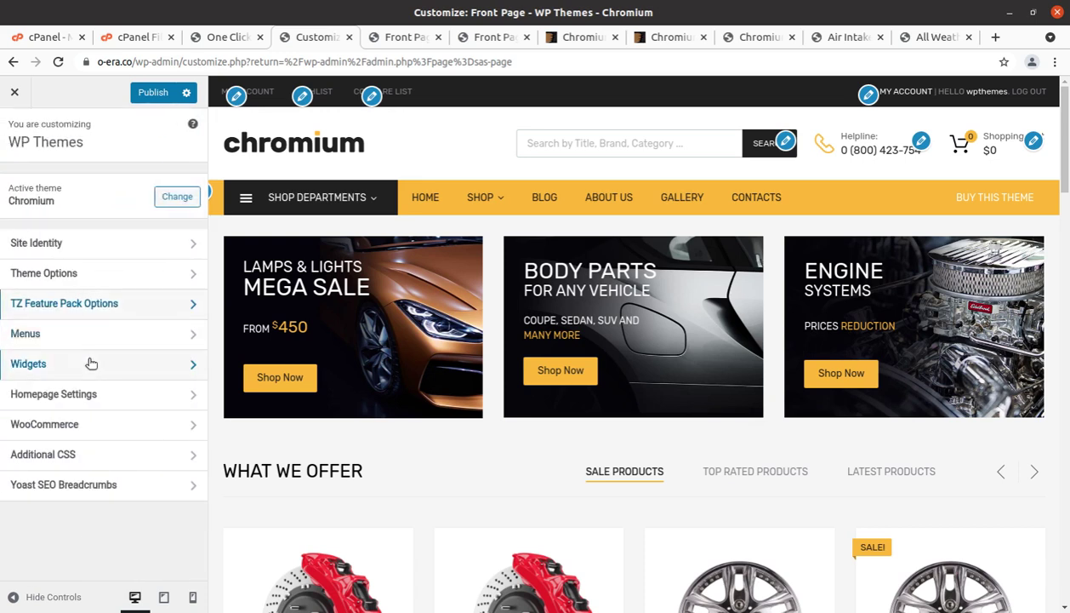
# - Check the Menus section and leave the Customizer, accepting the loss of unsaved changes
pyautogui.click(118, 338)
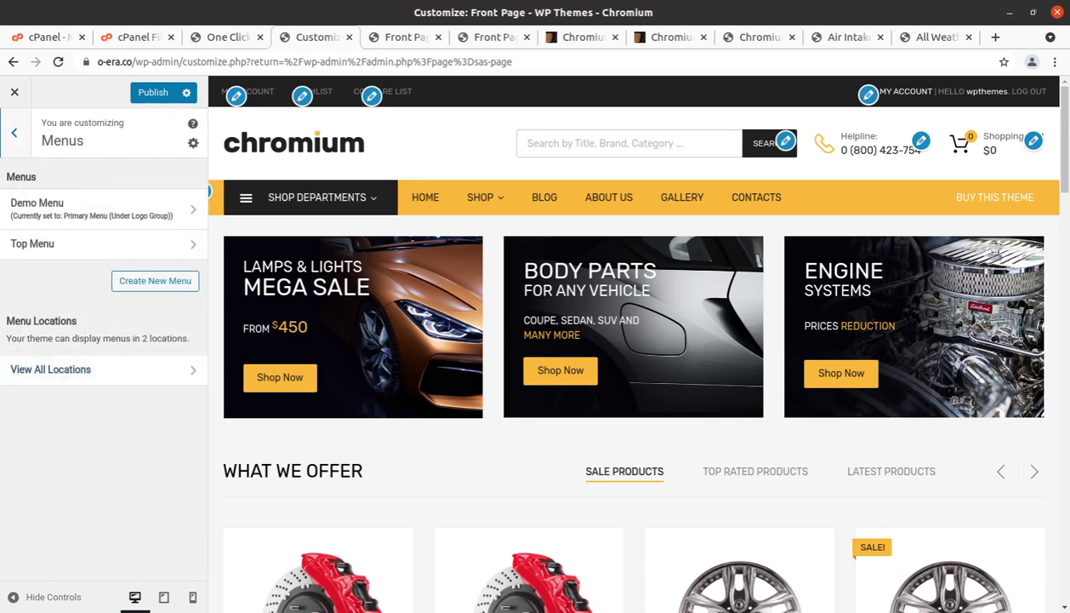
pyautogui.click(14, 134)
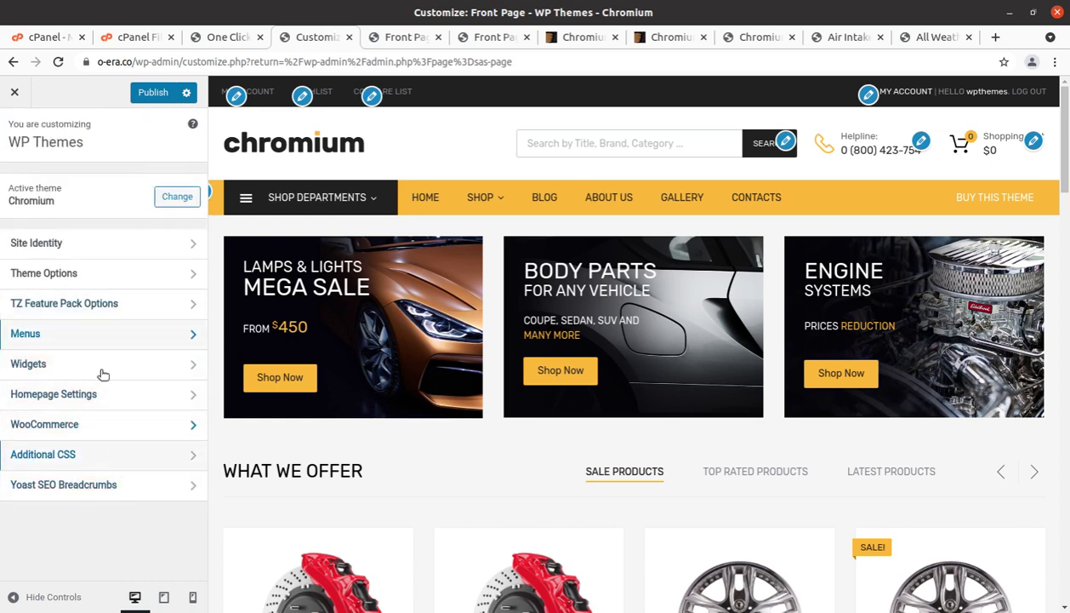
pyautogui.click(15, 93)
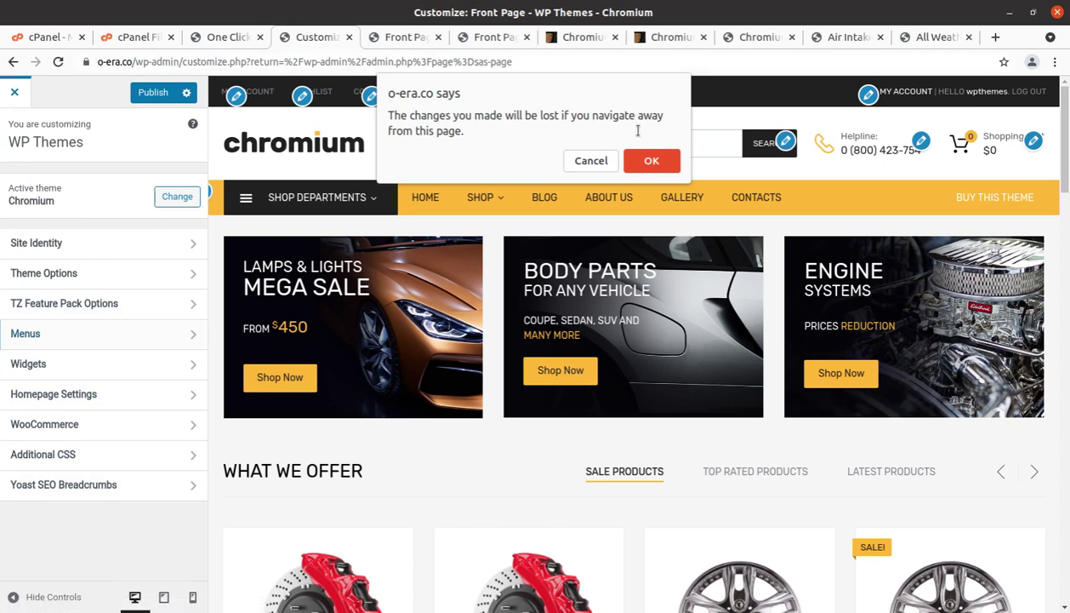
pyautogui.click(644, 169)
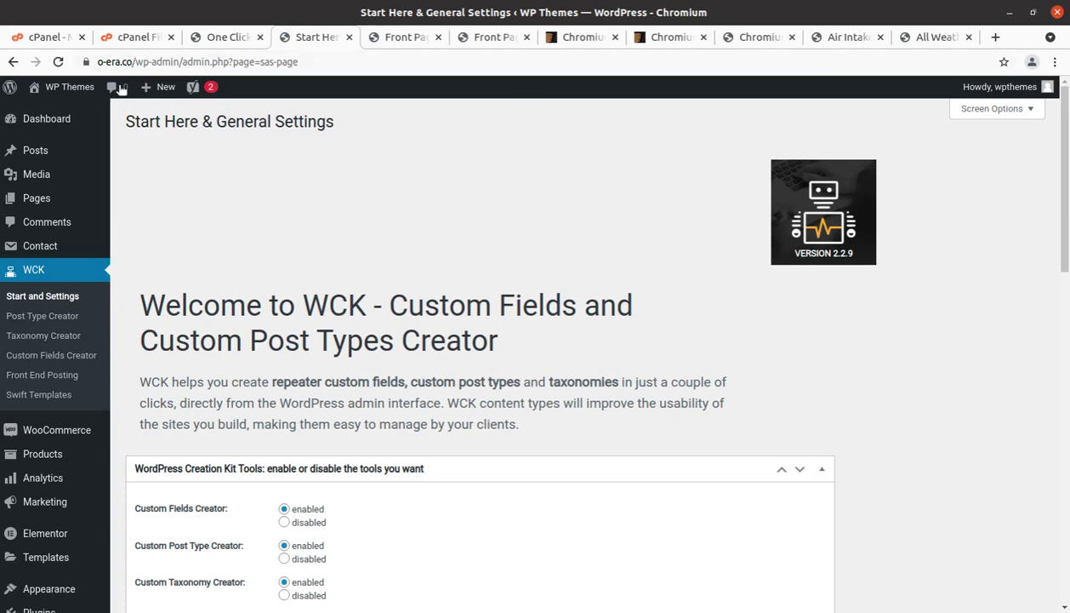
# - Visit the site's front page and look over its promotional banners and the What We Offer products
pyautogui.moveTo(65, 86)
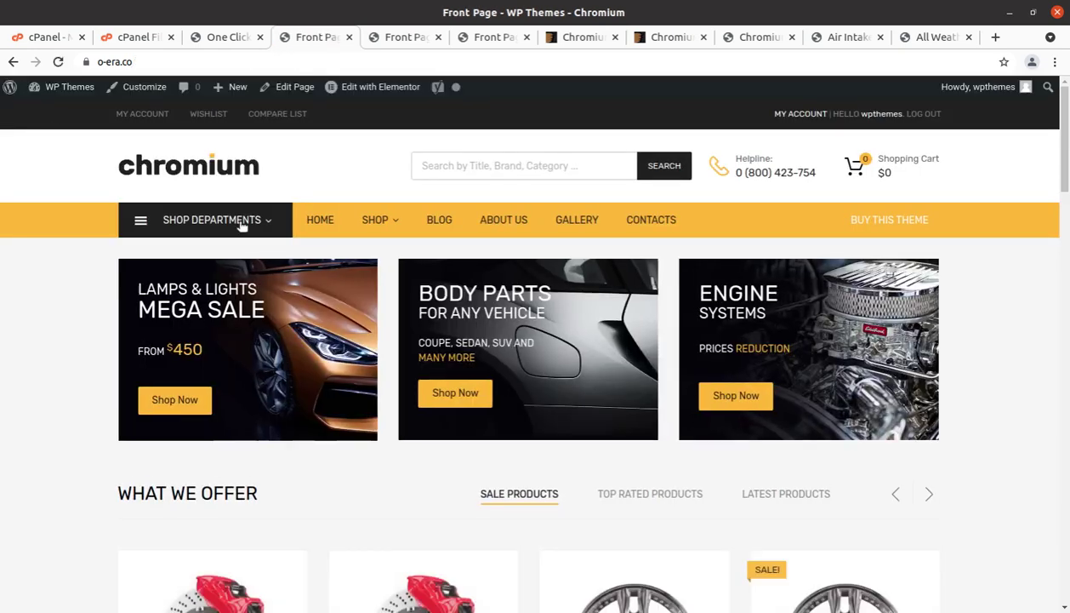
pyautogui.scroll(-2, 471, 430)
pyautogui.scroll(2, 470, 431)
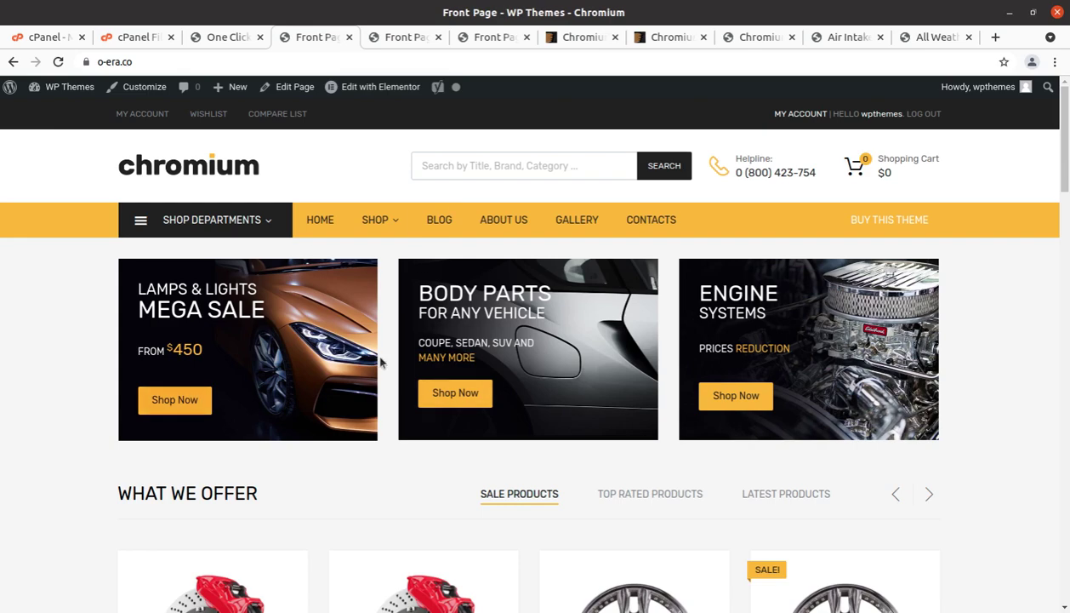
pyautogui.scroll(-4, 221, 242)
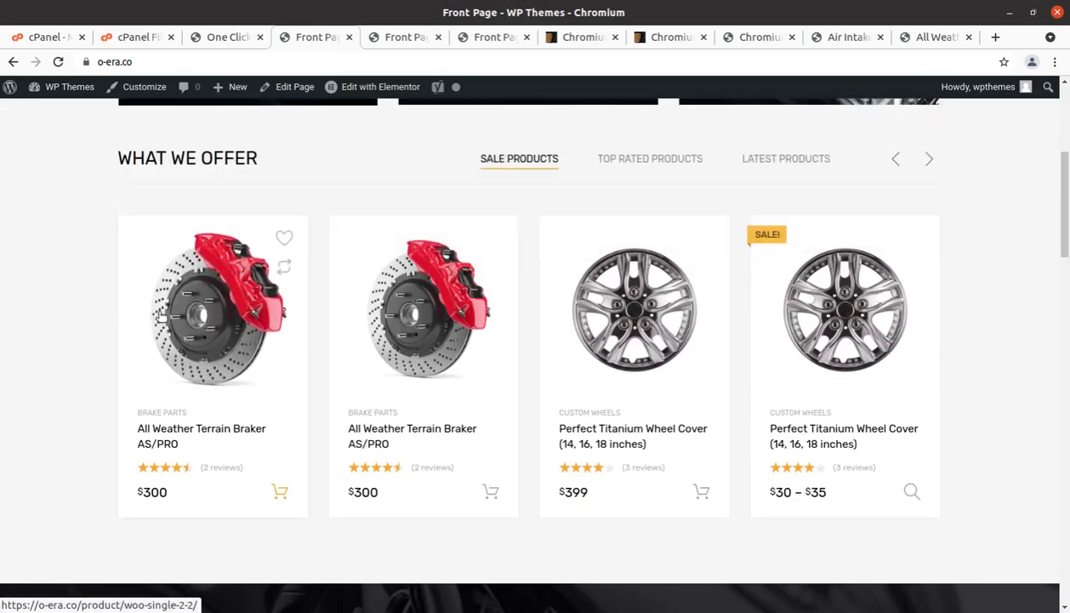
pyautogui.scroll(2, 159, 312)
pyautogui.scroll(3, 160, 312)
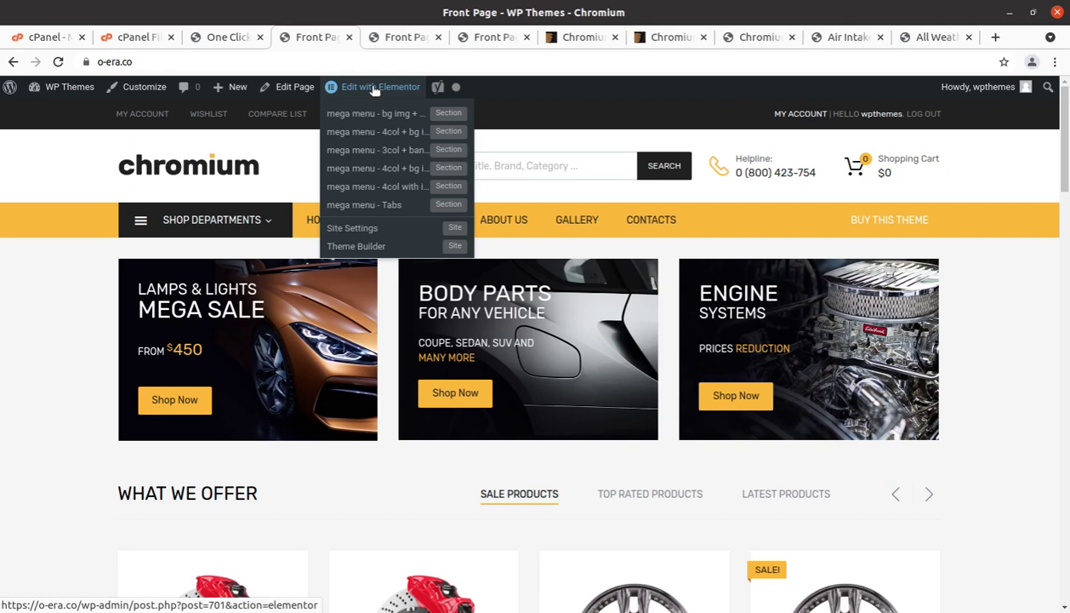
# - Open the front page in Elementor and inspect the three promotional banners' content settings, highlighting "AND MANY MORE" in the Body Parts caption
pyautogui.click(374, 89)
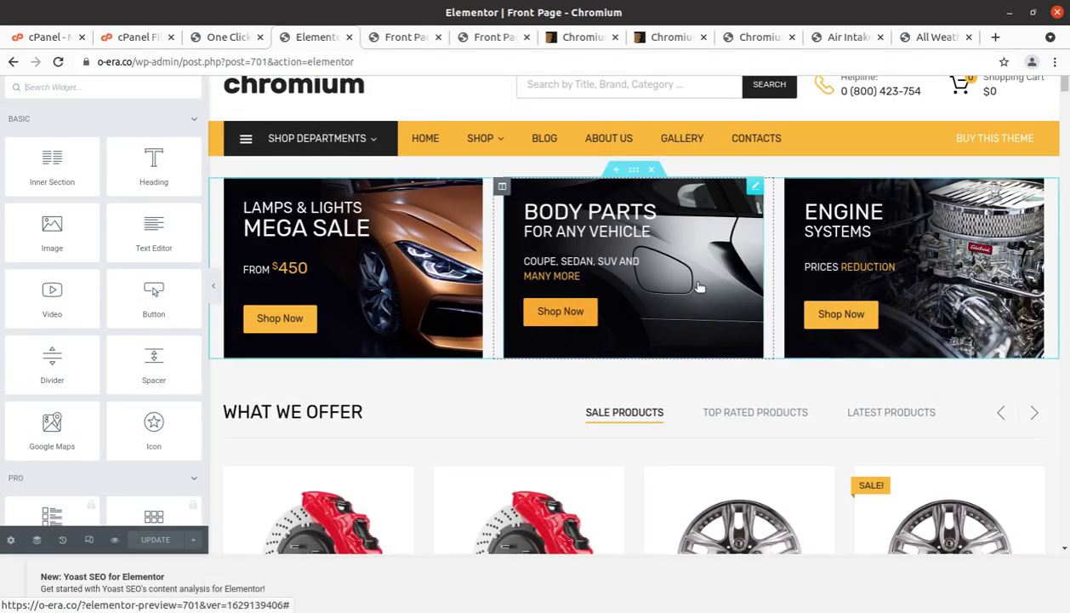
pyautogui.click(417, 238)
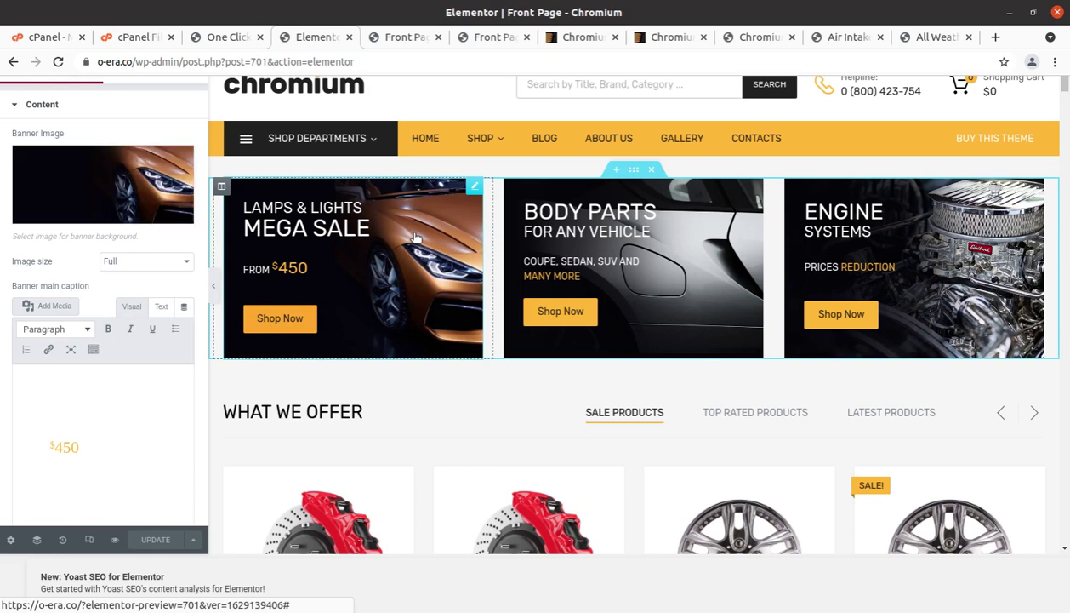
pyautogui.click(566, 245)
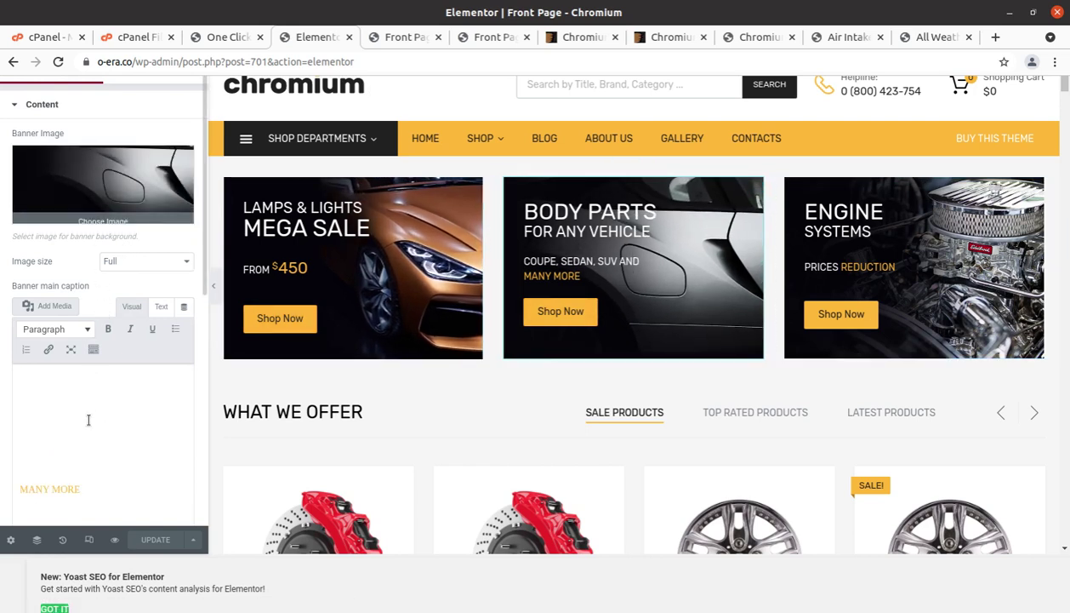
pyautogui.moveTo(96, 495); pyautogui.dragTo(17, 472)
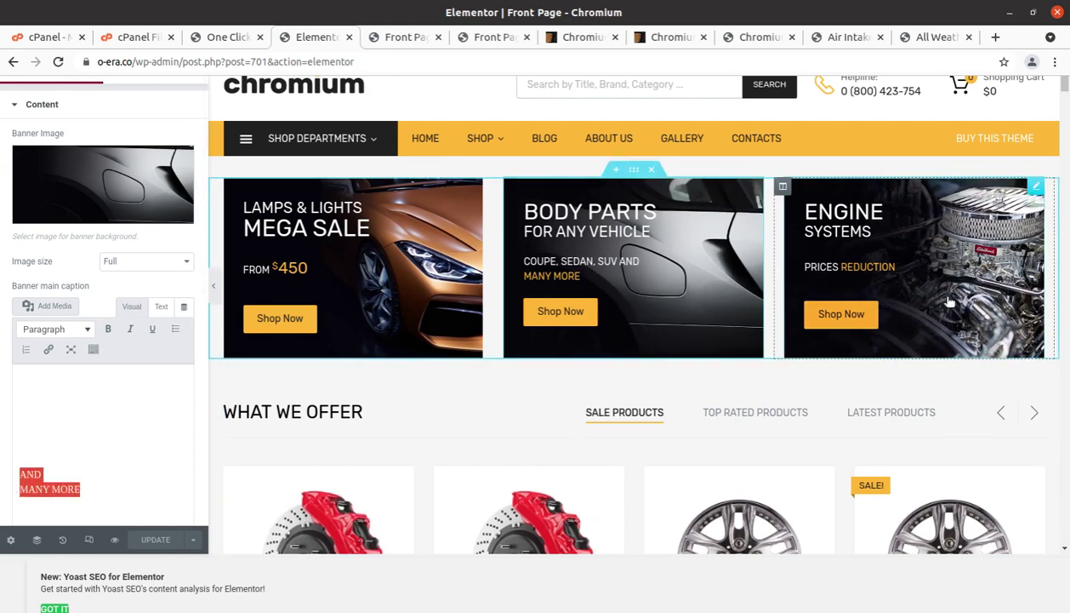
pyautogui.click(924, 289)
# - Move the What We Offer product tabs widget out of its section into the dark deal carousel section below
pyautogui.scroll(-3, 638, 357)
pyautogui.moveTo(638, 363); pyautogui.dragTo(556, 402)
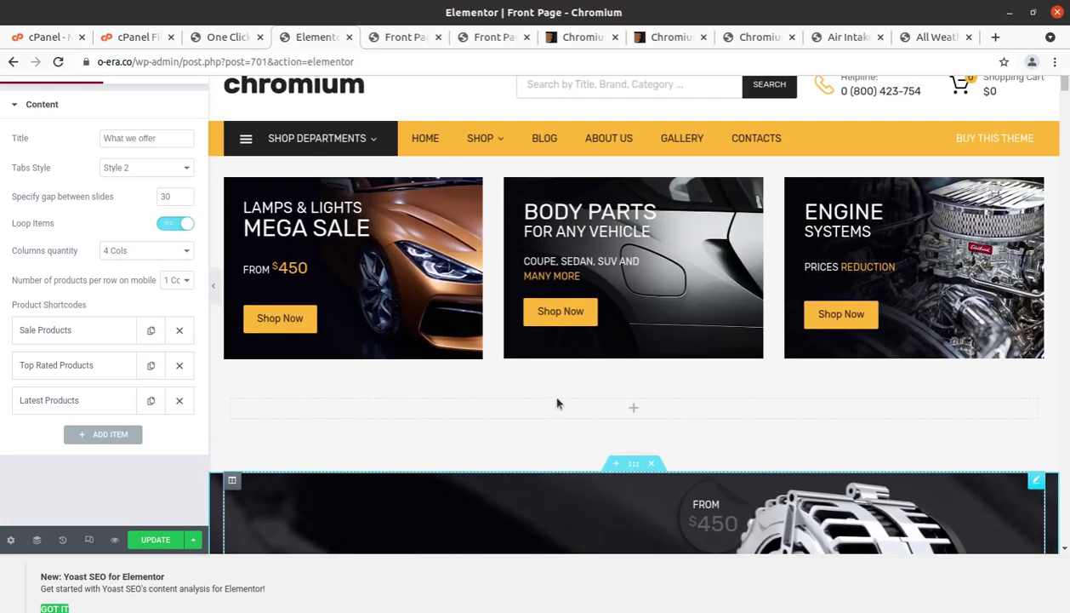
# - Inspect the content settings of the Deal of the Day carousel and look through the carousel section
pyautogui.scroll(-3, 389, 396)
pyautogui.click(381, 394)
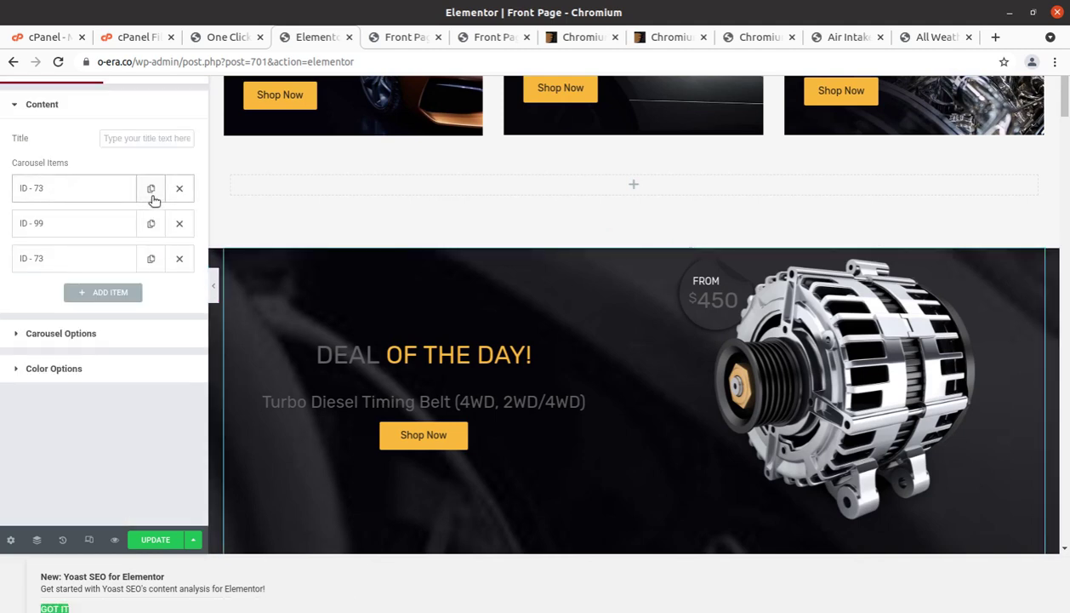
pyautogui.scroll(-3, 975, 486)
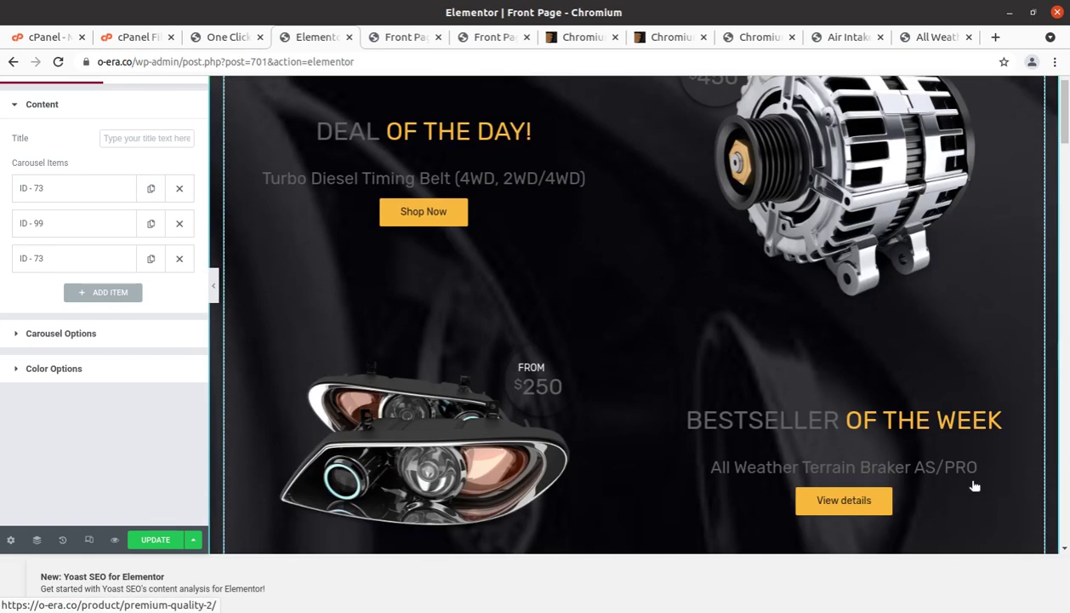
pyautogui.scroll(-10, 975, 486)
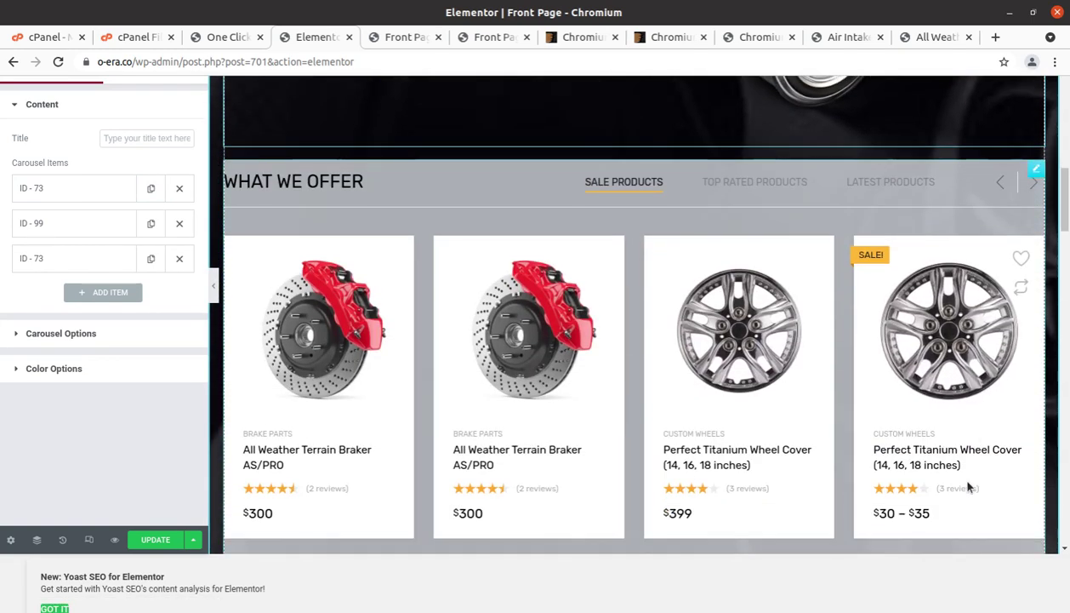
# - Inspect the content settings of the What We Offer tabs, the Car Lightning Kit product widget and the Make Her Shine banner
pyautogui.click(498, 481)
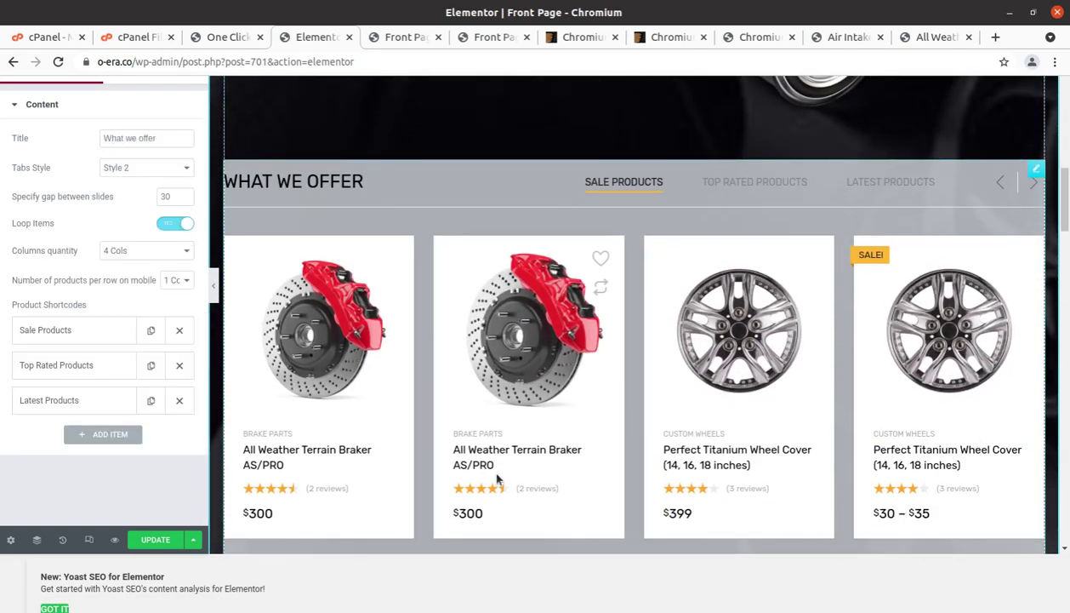
pyautogui.scroll(-4, 614, 478)
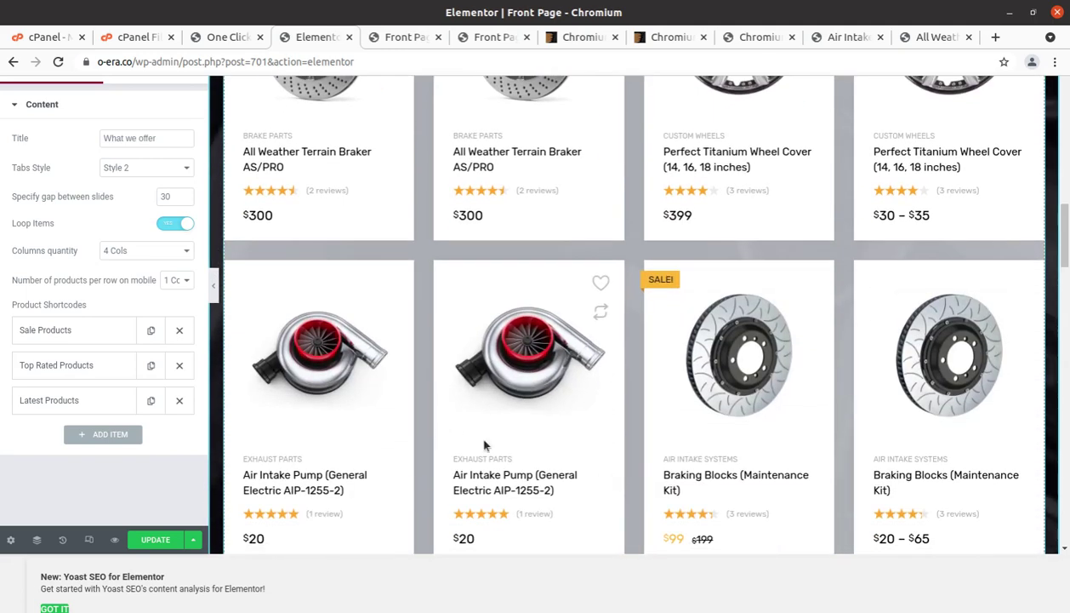
pyautogui.scroll(-12, 649, 448)
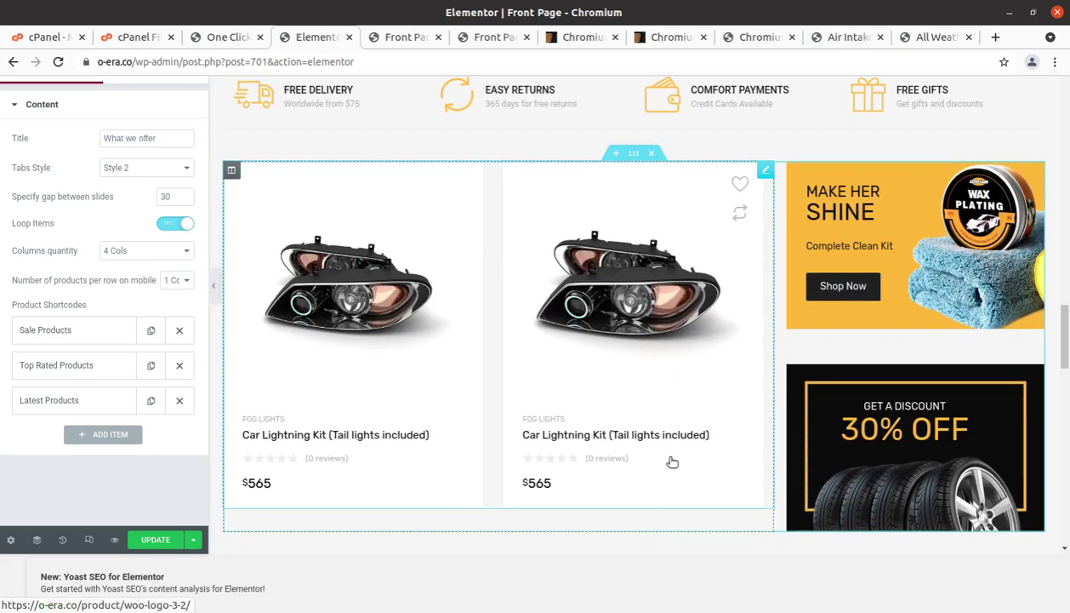
pyautogui.click(732, 269)
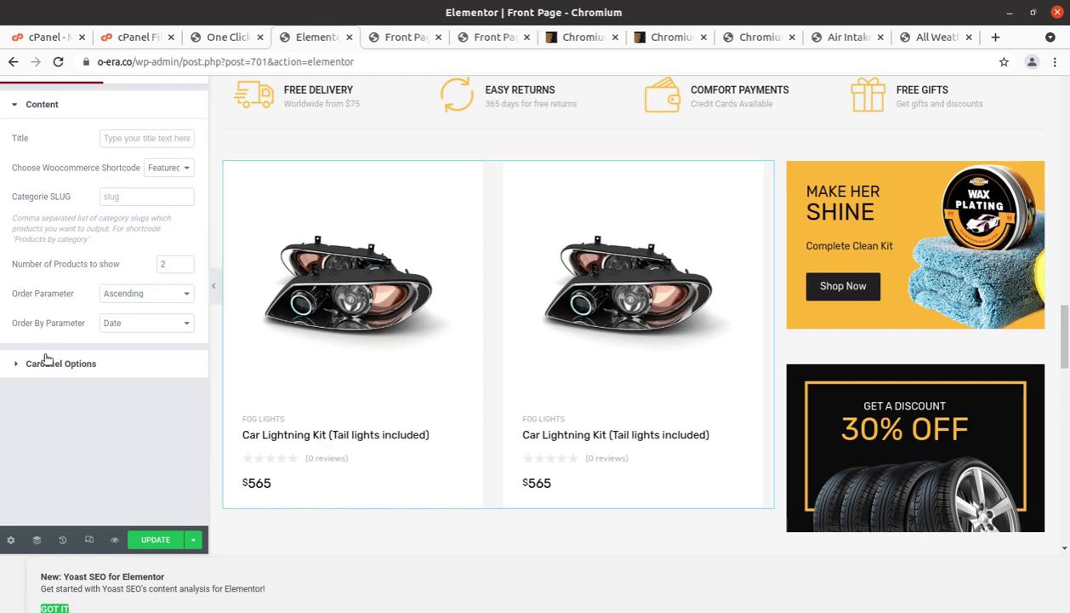
pyautogui.click(874, 306)
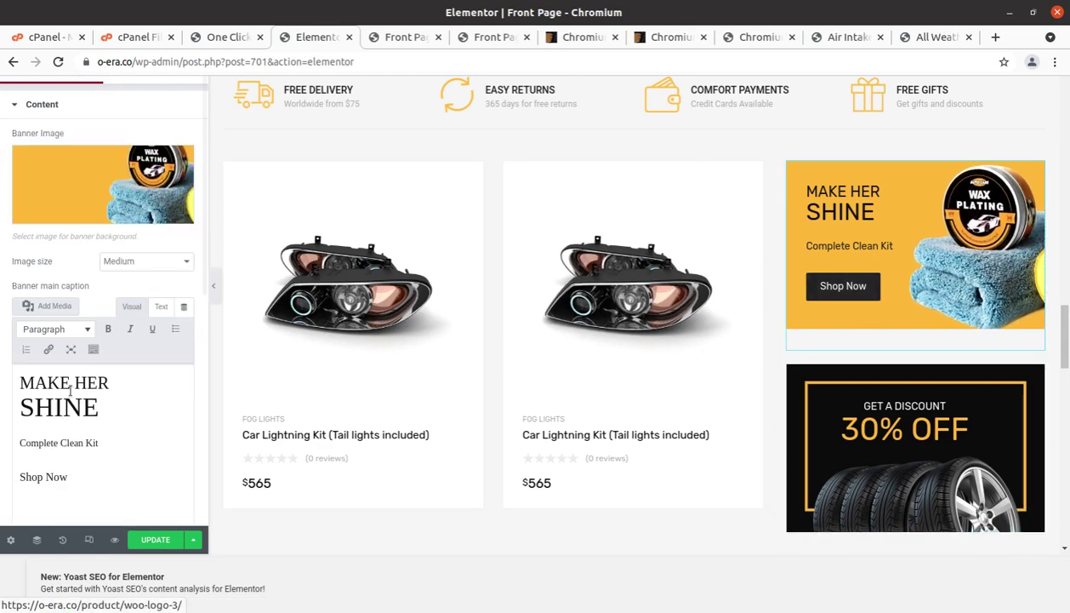
# - Look through the rest of the front page layout down to the news and brand logo sections, and return to the promotional banners
pyautogui.scroll(-4, 825, 311)
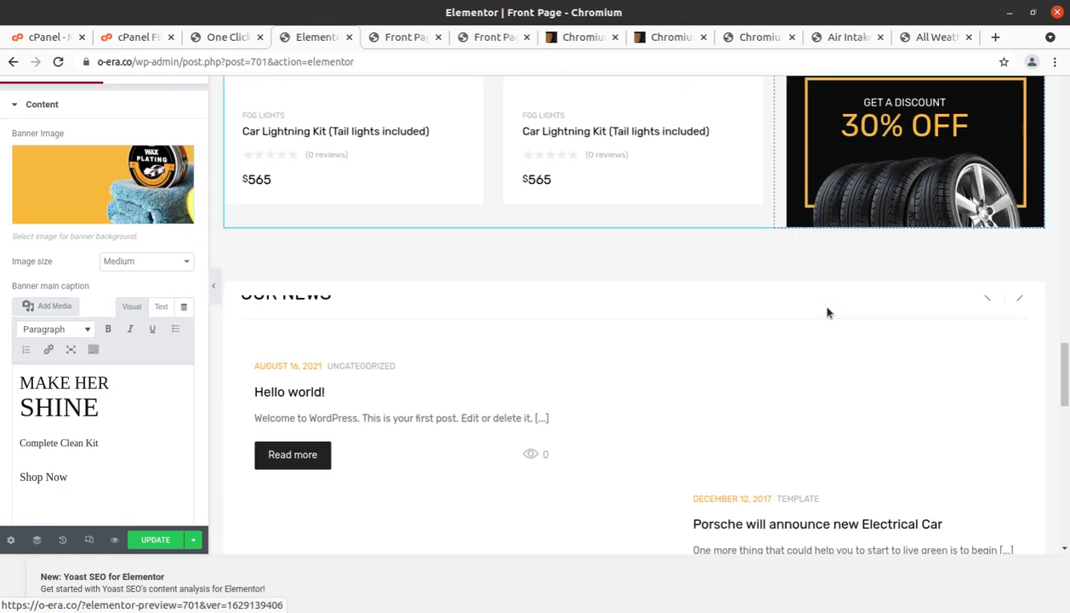
pyautogui.scroll(-9, 827, 313)
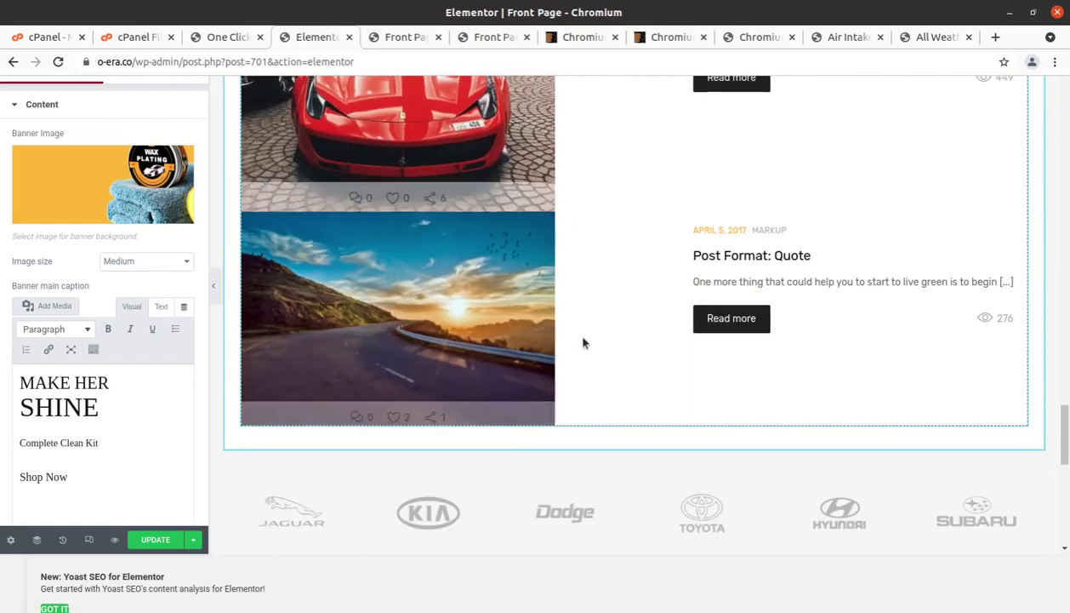
pyautogui.scroll(-5, 583, 340)
pyautogui.scroll(3, 692, 332)
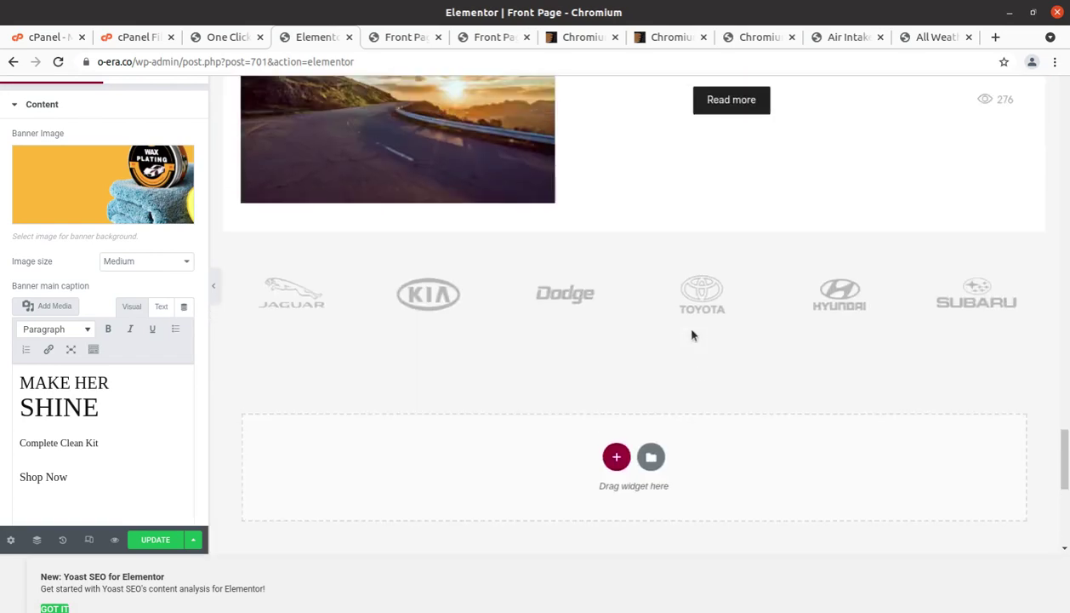
pyautogui.scroll(12, 693, 334)
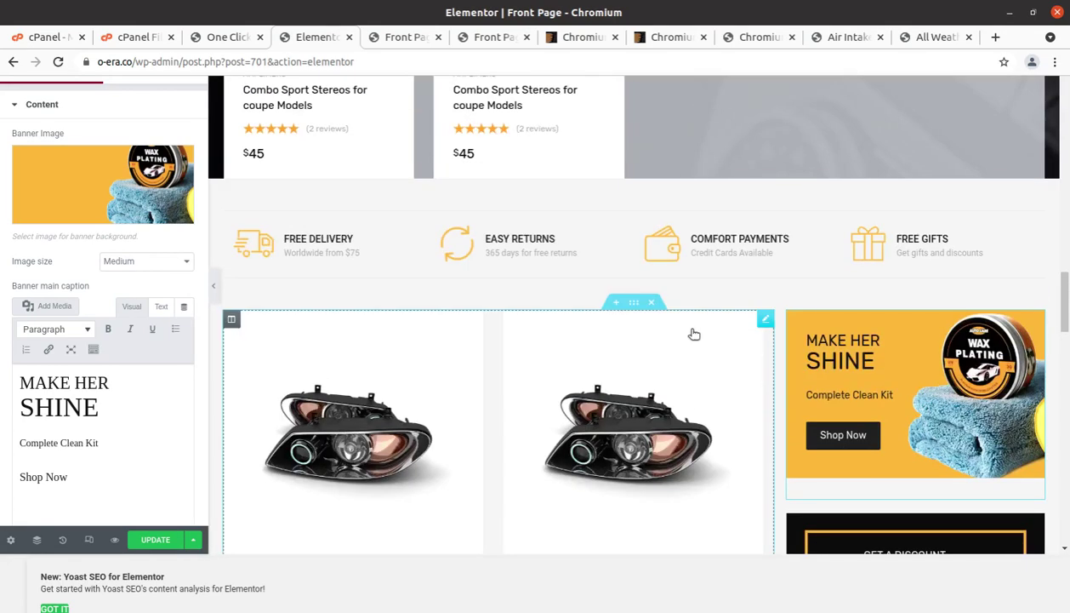
pyautogui.scroll(10, 694, 335)
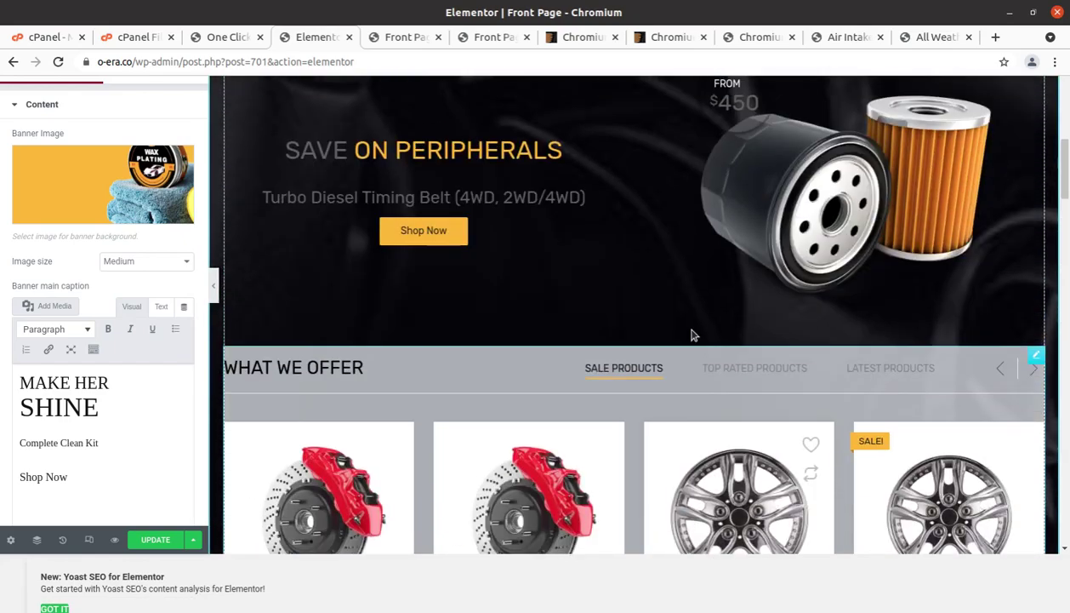
pyautogui.scroll(8, 693, 335)
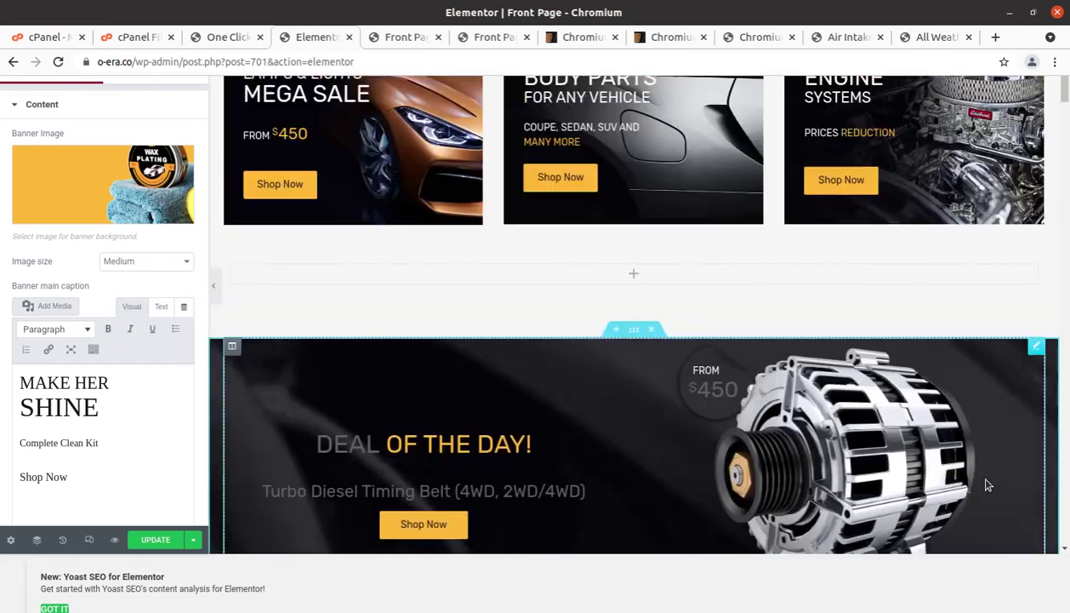
pyautogui.scroll(2, 987, 485)
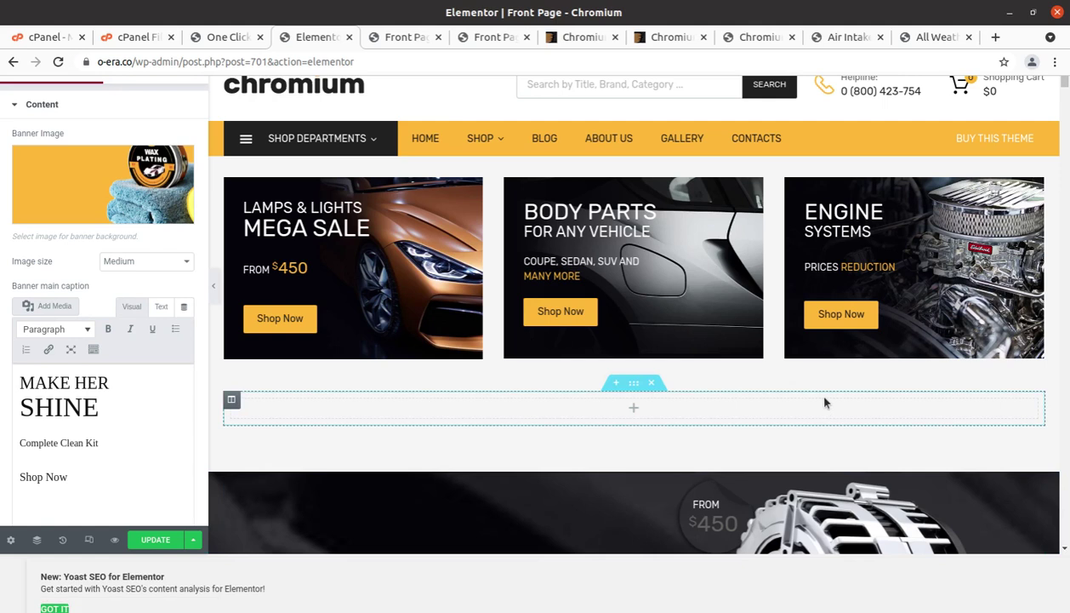
# - Collapse the banner's content settings and leave the Elementor editor for the live front page, discarding the unsaved changes
pyautogui.click(32, 102)
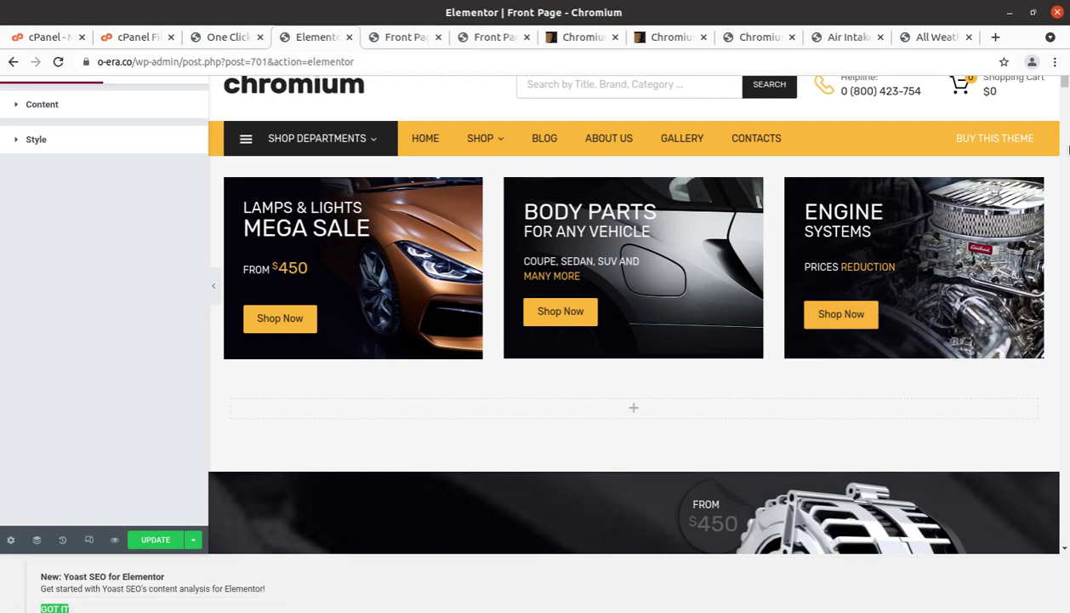
pyautogui.click(13, 62)
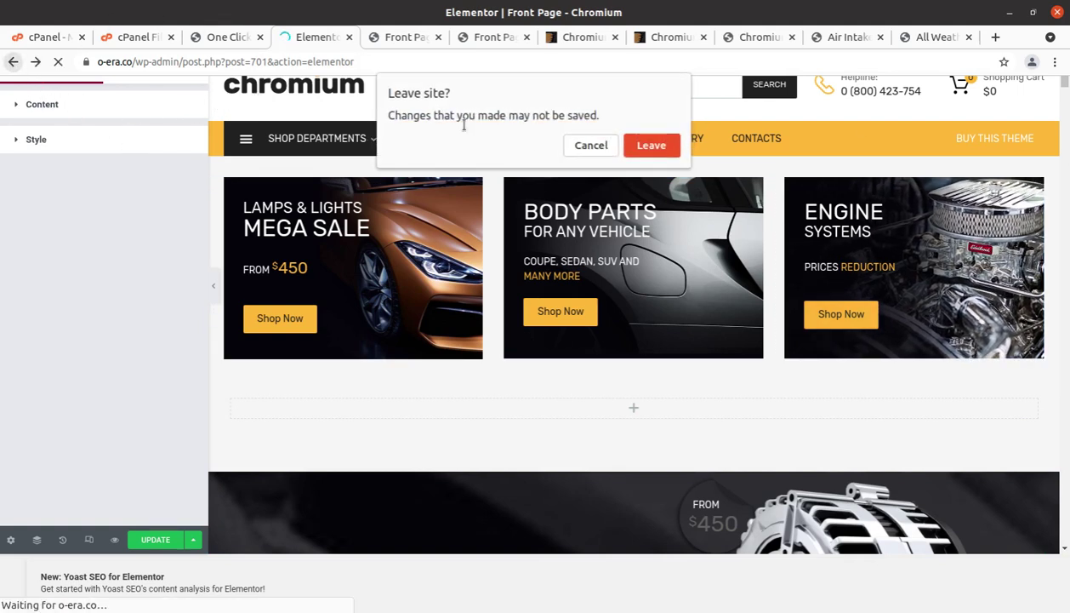
pyautogui.click(649, 146)
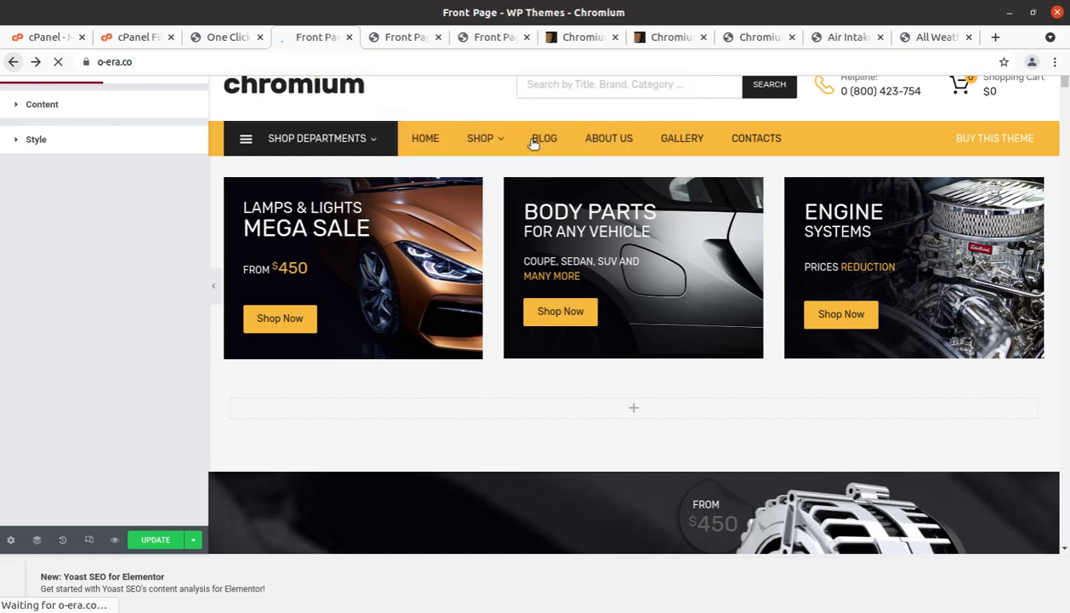